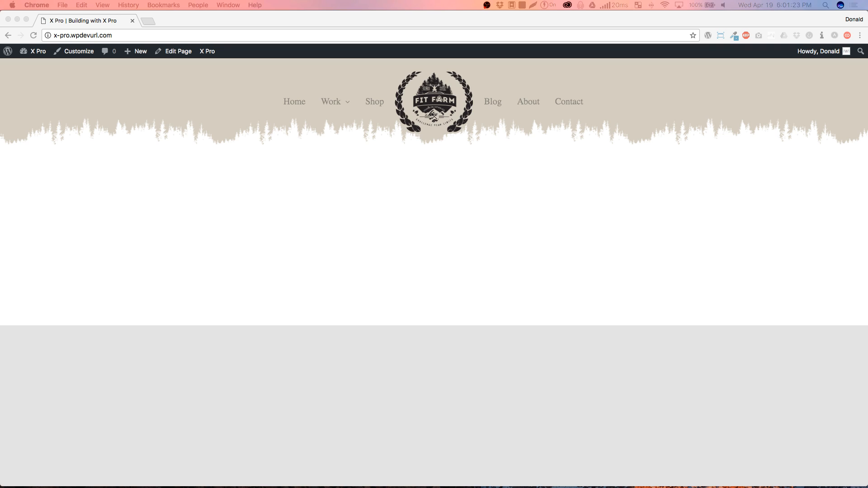
# - Examine how the front page's Fit Farm header, logo and search bar change between the page top and further down the page
pyautogui.click(462, 234)
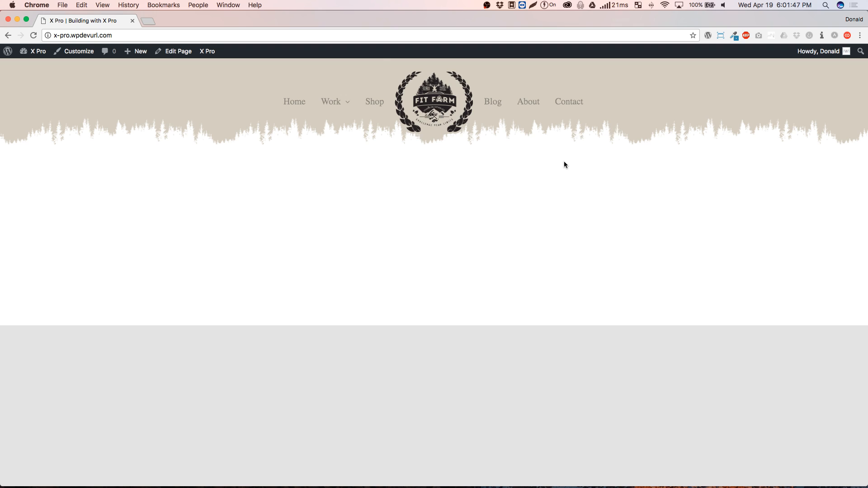
pyautogui.scroll(-4, 563, 161)
pyautogui.scroll(-2, 564, 165)
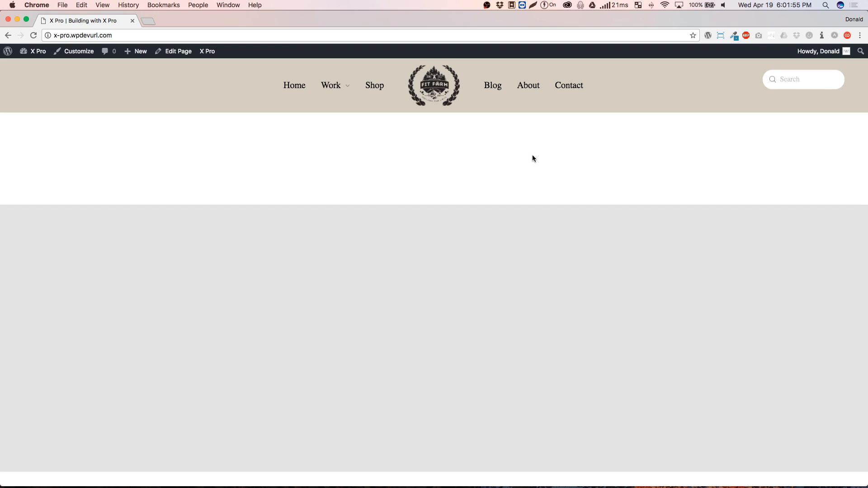
pyautogui.scroll(3, 351, 203)
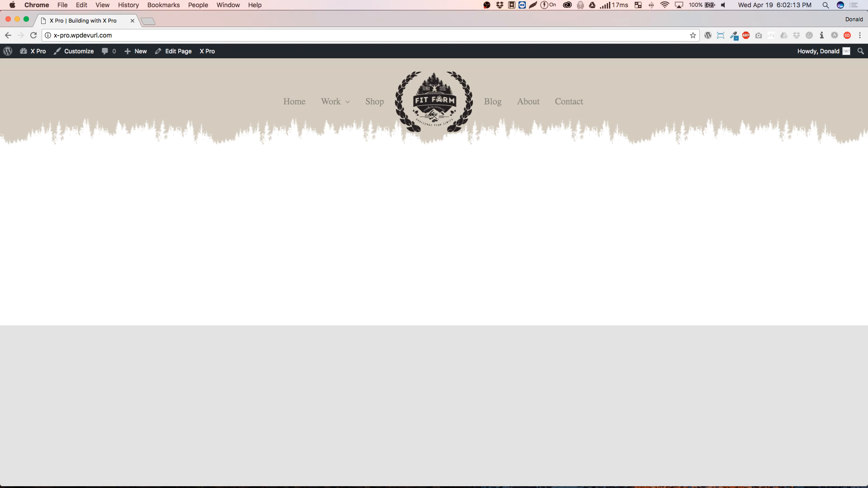
pyautogui.click(427, 209)
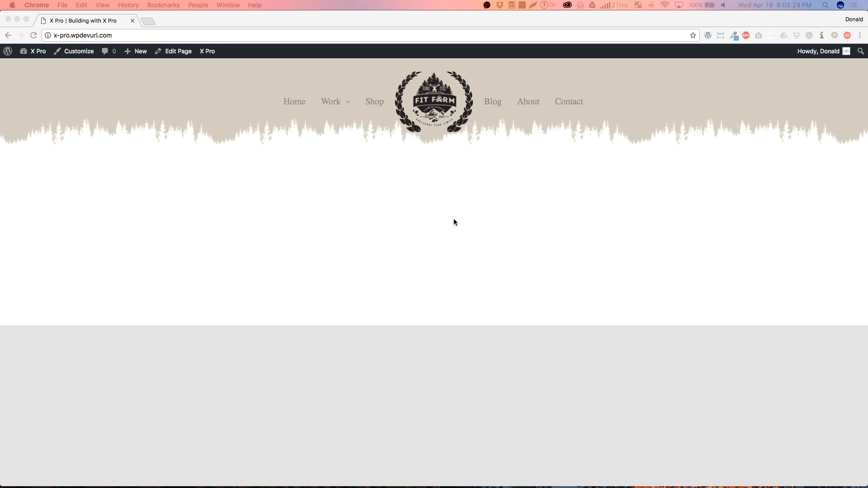
pyautogui.click(494, 219)
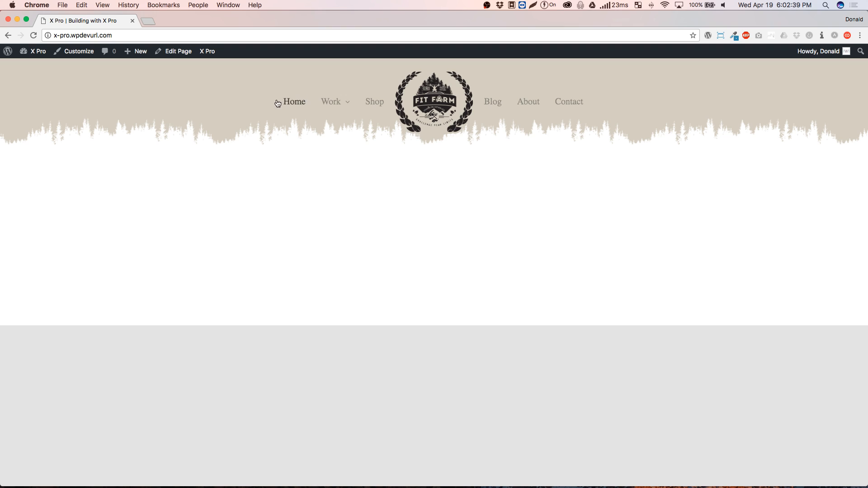
pyautogui.scroll(-5, 486, 216)
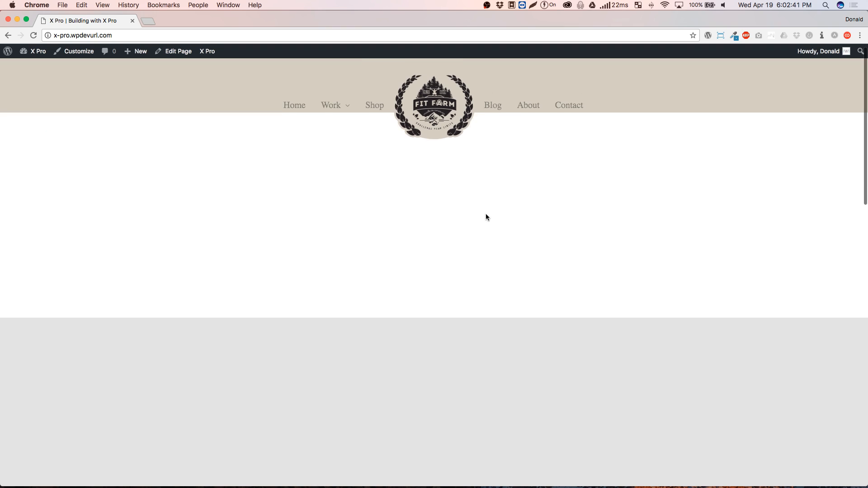
pyautogui.scroll(-1, 485, 217)
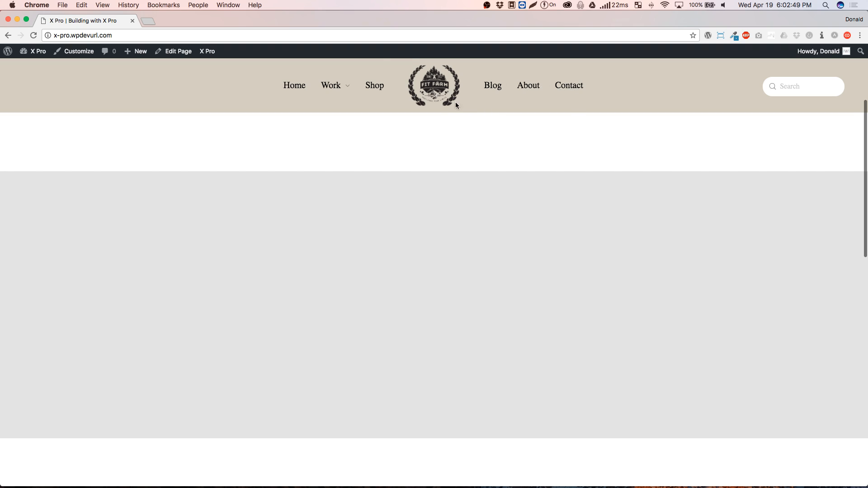
pyautogui.click(801, 86)
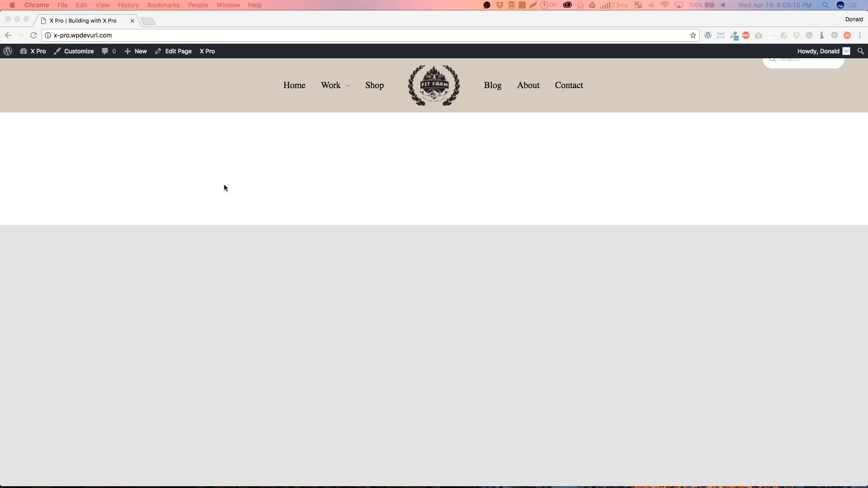
pyautogui.click(239, 175)
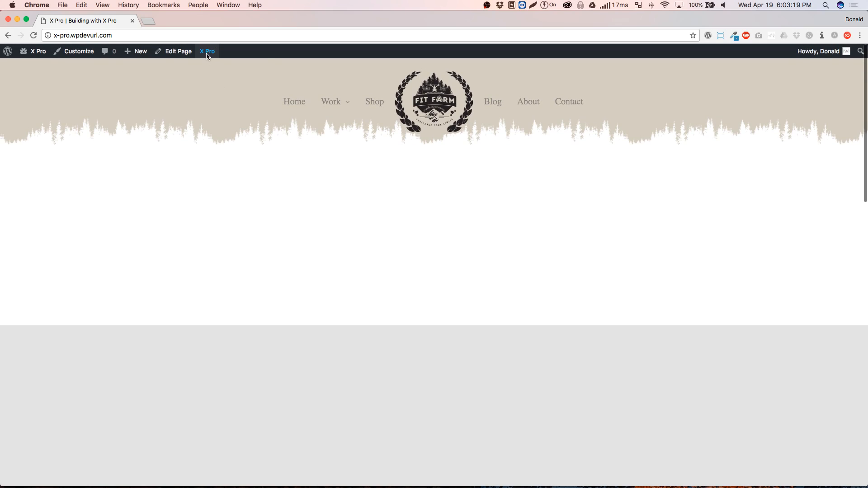
# - Launch the X Pro header builder from the site and open the global header "Copy of Sticky Menu" for editing
pyautogui.click(208, 66)
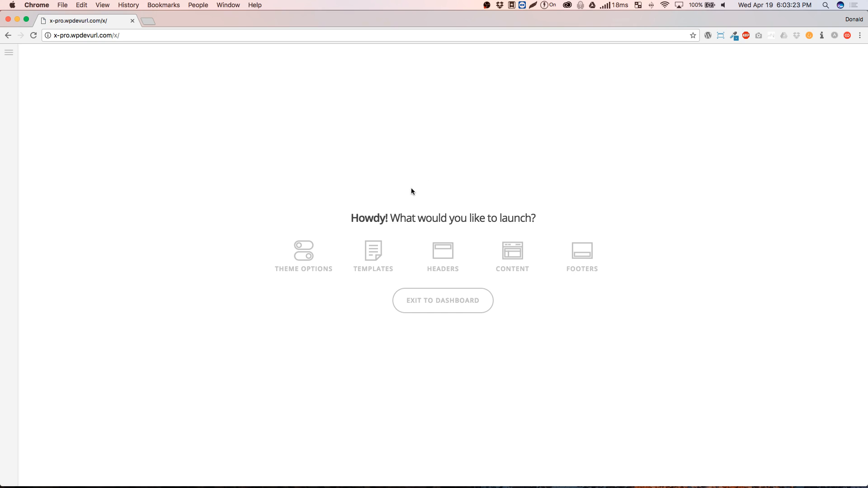
pyautogui.click(442, 251)
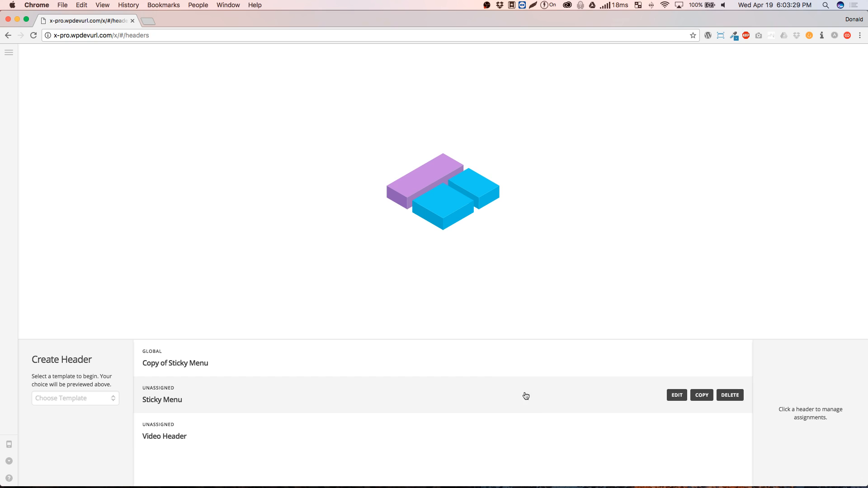
pyautogui.click(676, 358)
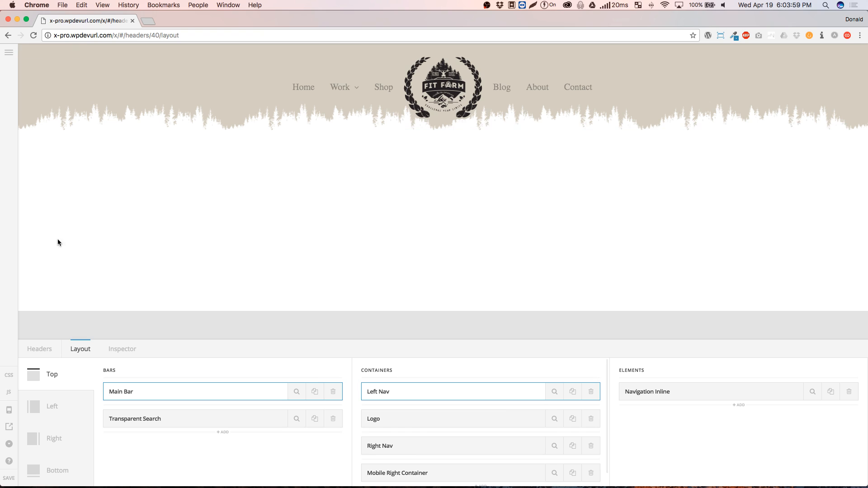
# - Preview the header at the narrower screen sizes, open and close the collapsed menu at 480px & smaller, and return to 1200px & up
pyautogui.click(9, 409)
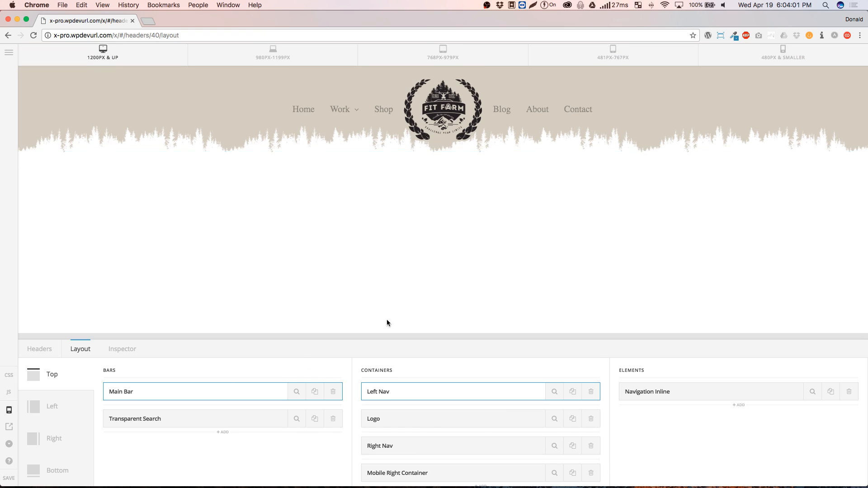
pyautogui.click(294, 67)
pyautogui.click(475, 66)
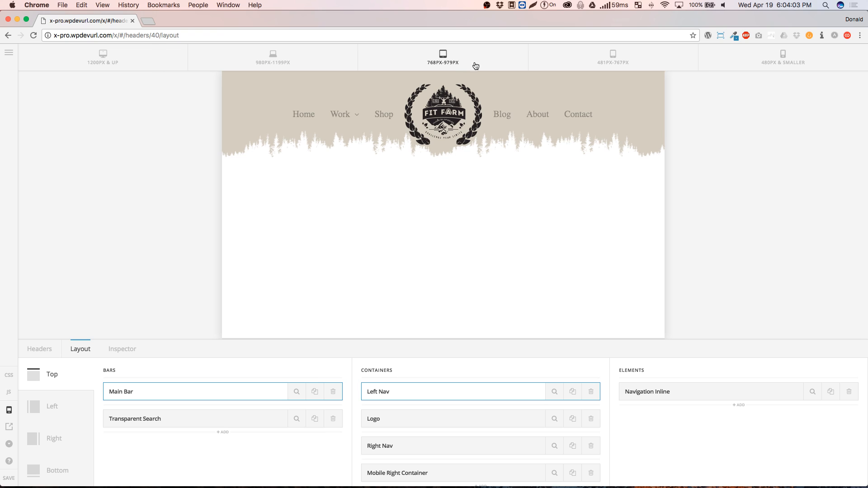
pyautogui.click(612, 59)
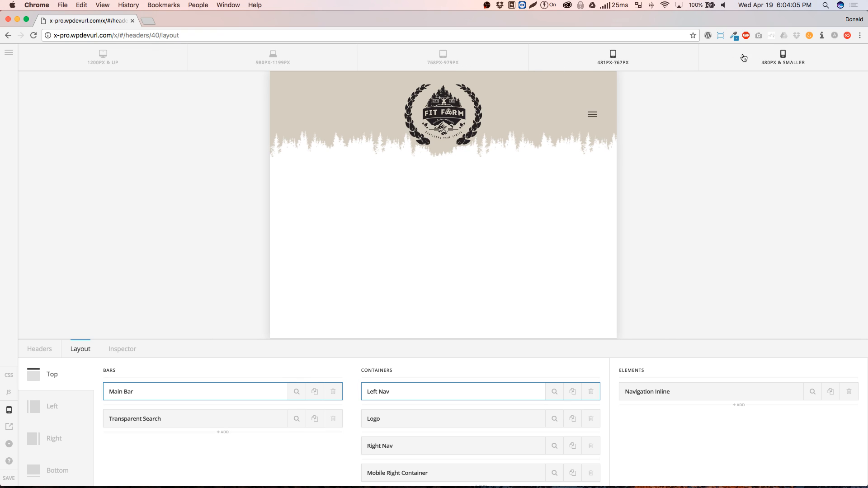
pyautogui.click(759, 57)
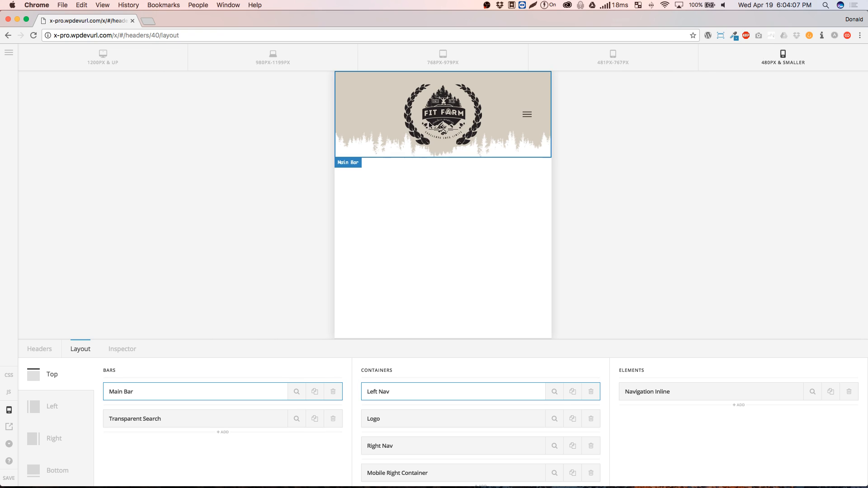
pyautogui.click(535, 113)
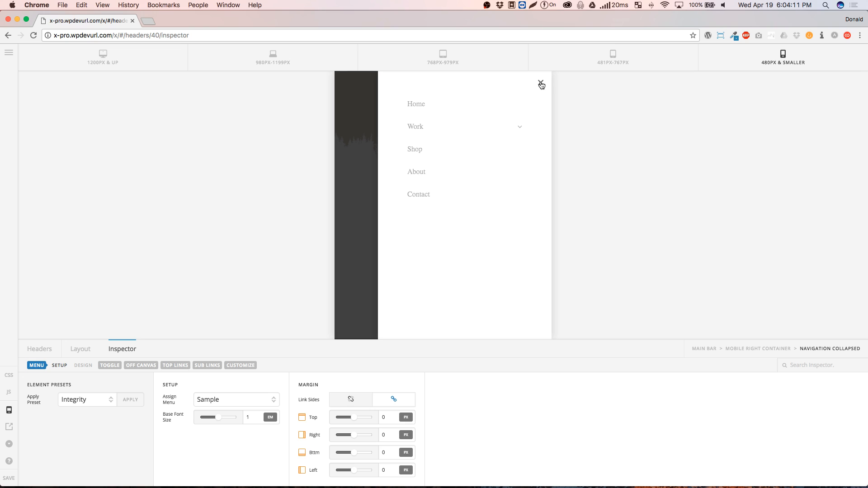
pyautogui.click(541, 84)
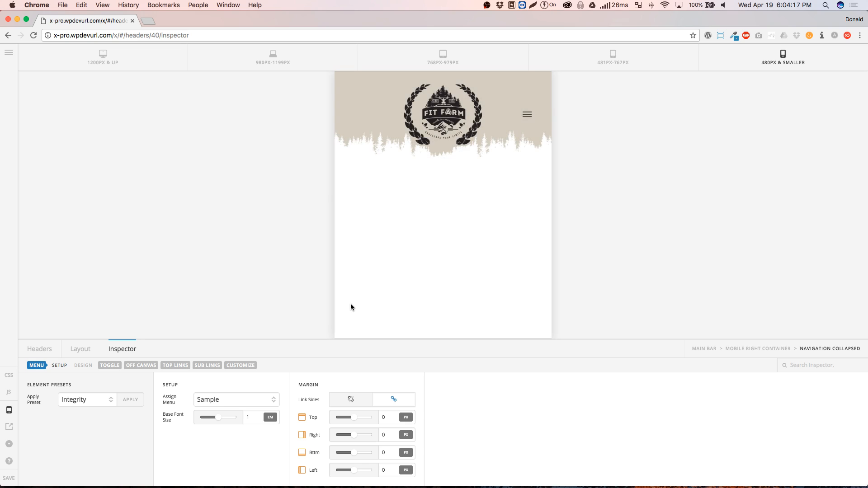
pyautogui.click(103, 57)
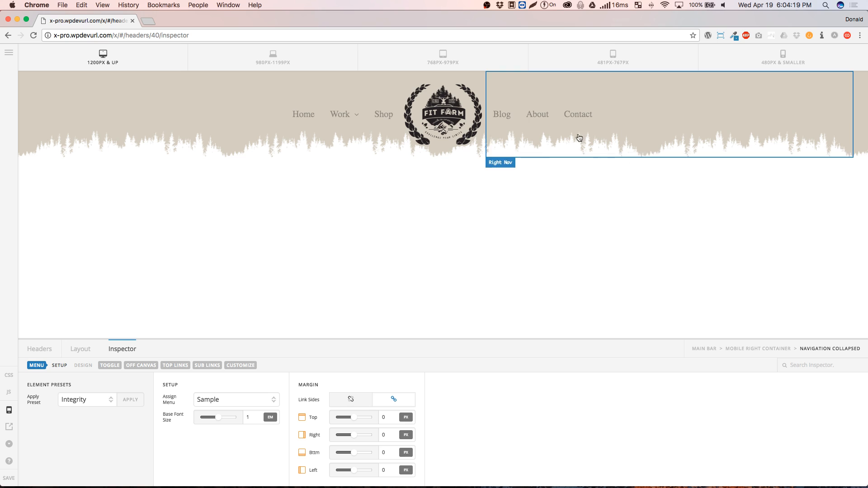
# - Review in the layout which elements the Main Bar's Left Nav, Logo, Right Nav and Mobile Right Container hold
pyautogui.click(75, 351)
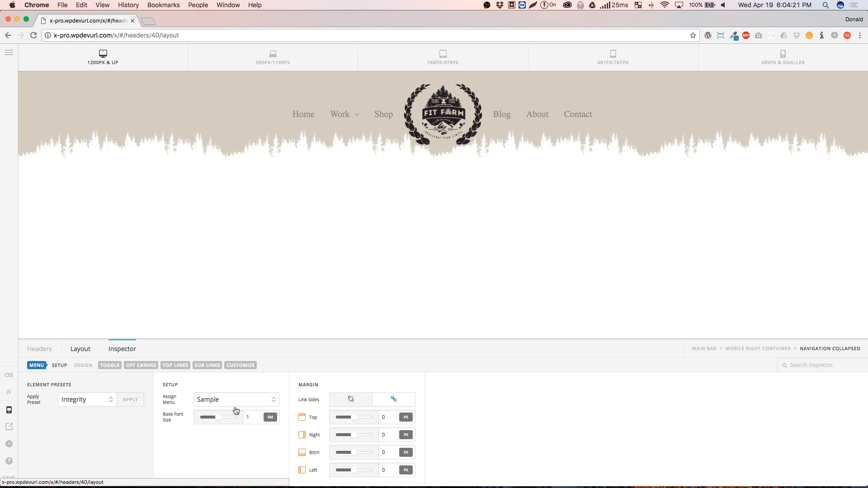
pyautogui.click(496, 397)
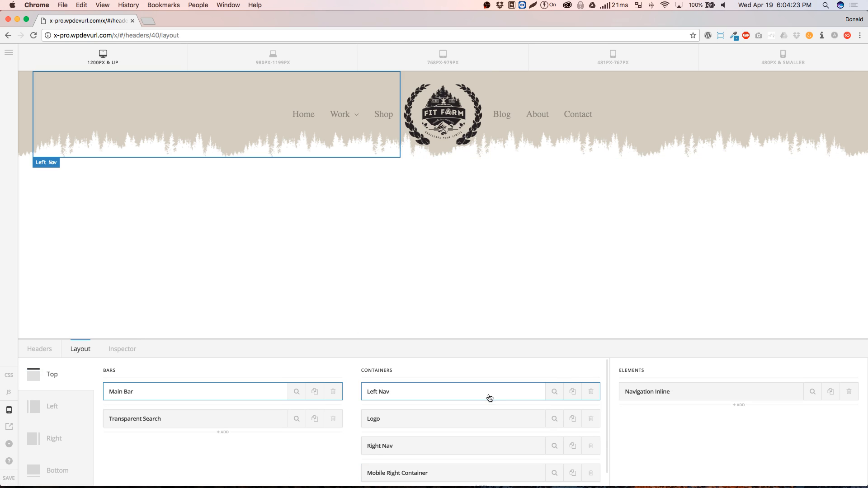
pyautogui.click(455, 419)
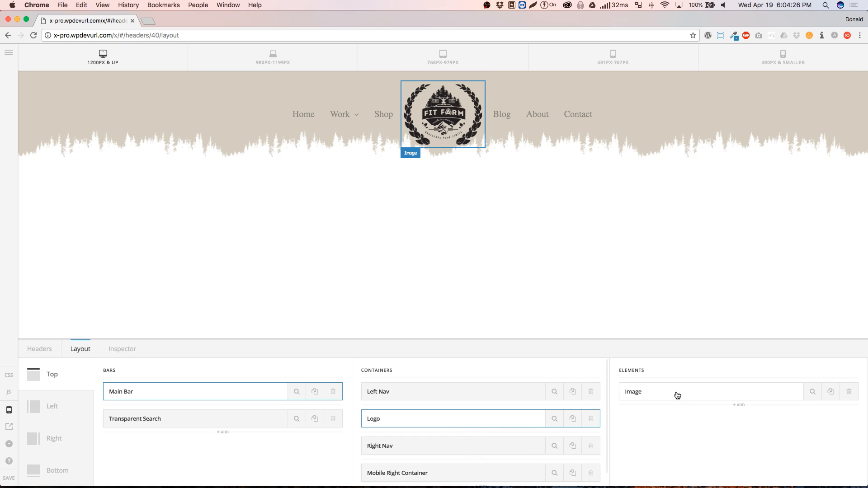
pyautogui.click(492, 452)
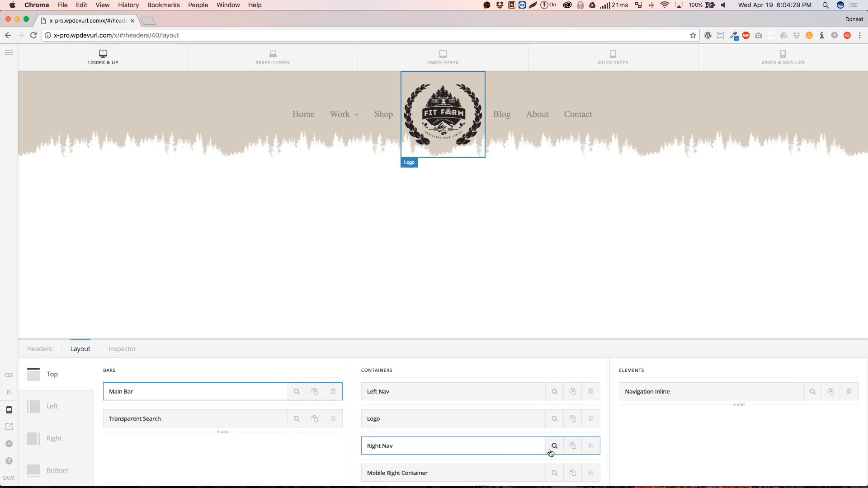
pyautogui.click(484, 477)
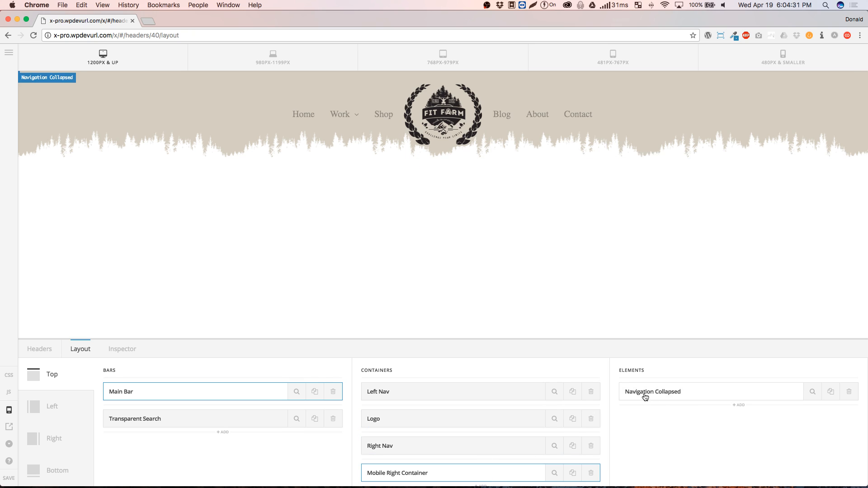
pyautogui.click(533, 394)
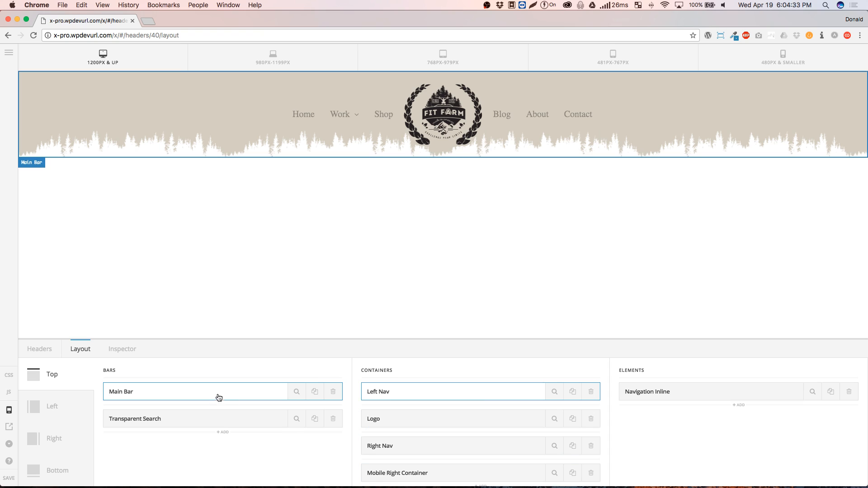
# - Open the Main Bar's settings and check its z-index and its sticky behaviour in the page preview
pyautogui.click(297, 393)
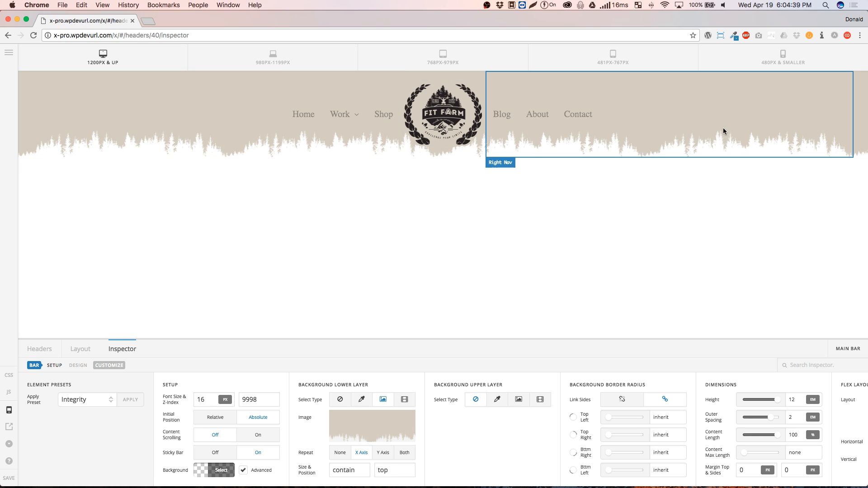
pyautogui.click(265, 402)
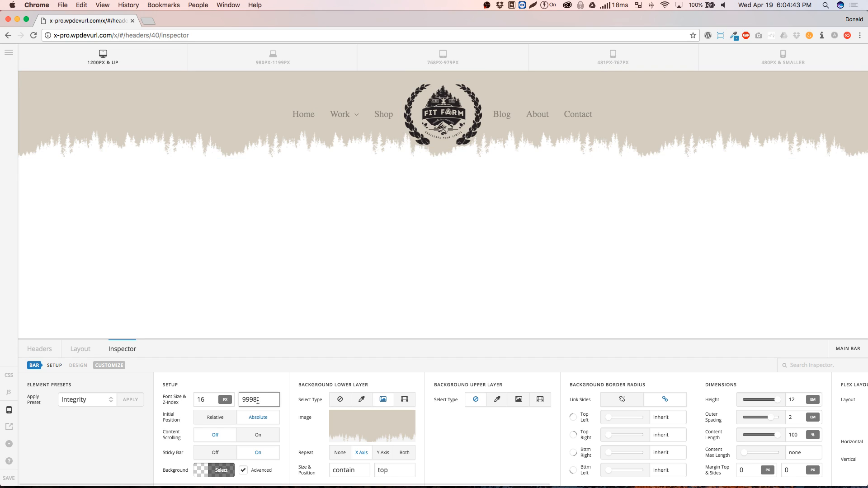
pyautogui.moveTo(261, 402)
pyautogui.mouseDown()
pyautogui.moveTo(239, 401)
pyautogui.moveTo(261, 400)
pyautogui.mouseUp()
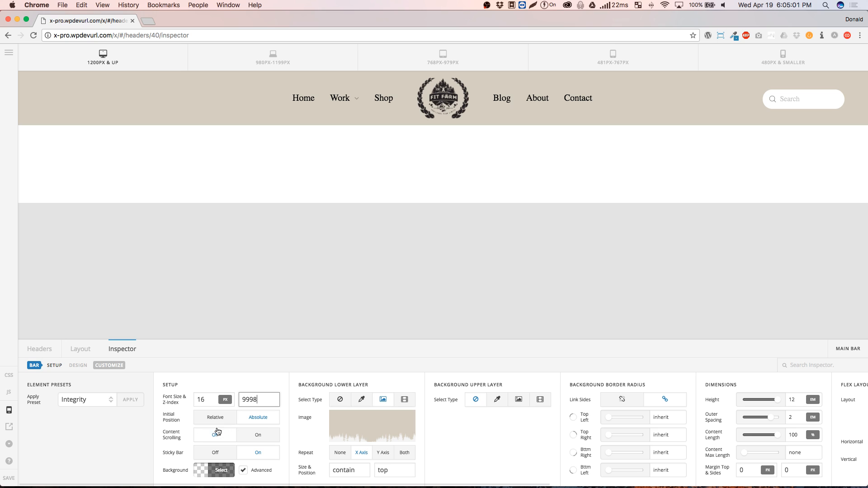
pyautogui.scroll(1, 280, 250)
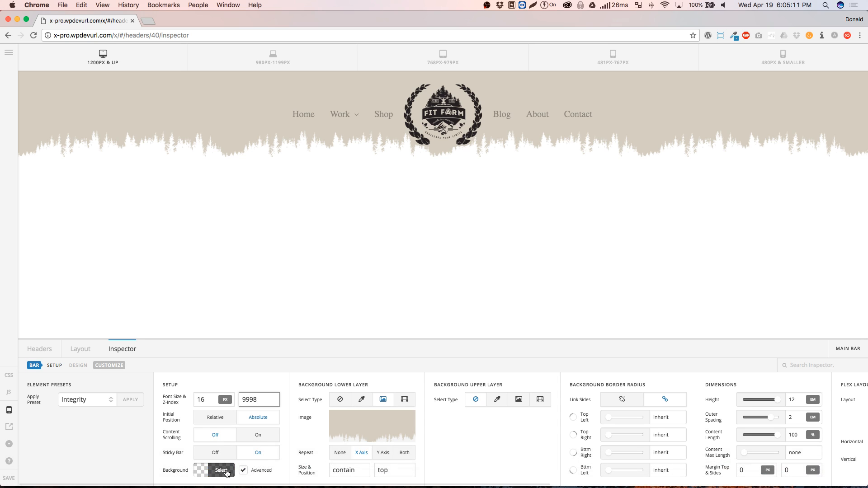
# - Remove the Main Bar's lower-layer background image, upload Fit-Farm-Header-Background-Slim-900x375.png to the media library and insert it as the background
pyautogui.moveTo(371, 426)
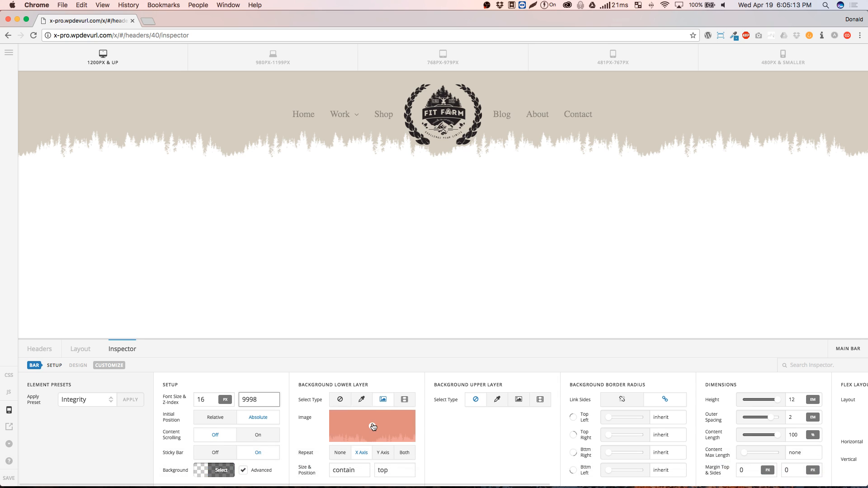
pyautogui.click(350, 428)
pyautogui.click(350, 428)
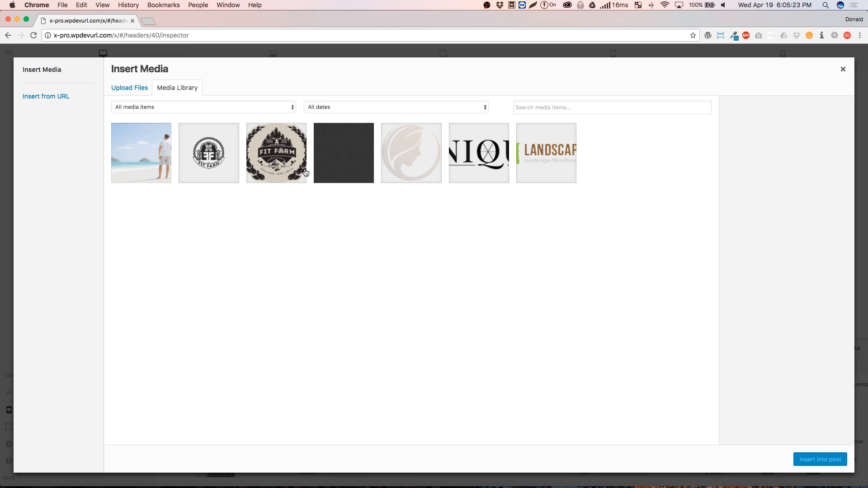
pyautogui.click(843, 70)
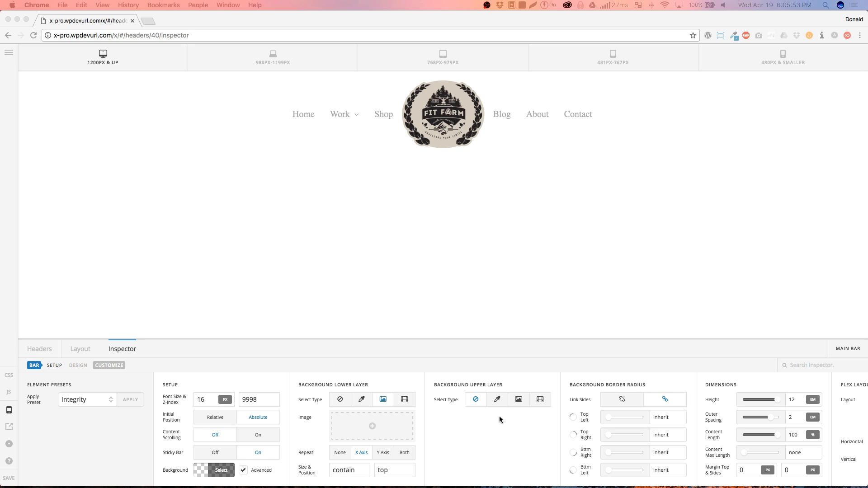
pyautogui.click(368, 423)
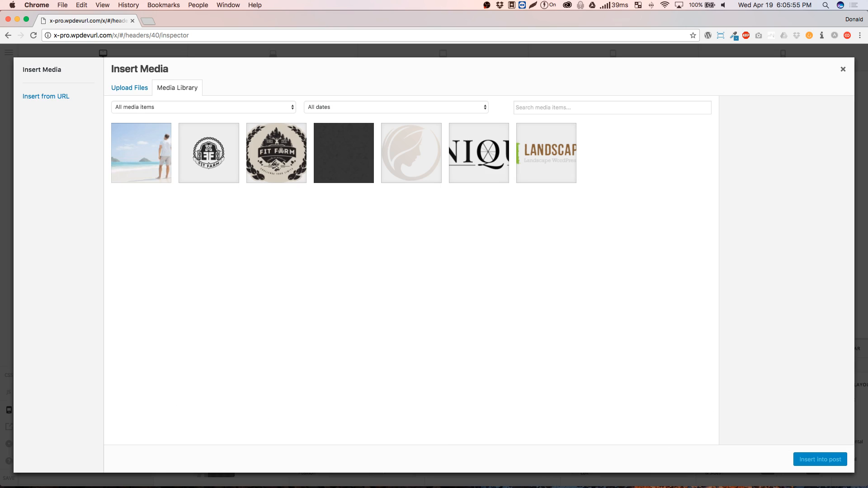
pyautogui.moveTo(867, 289); pyautogui.dragTo(707, 331)
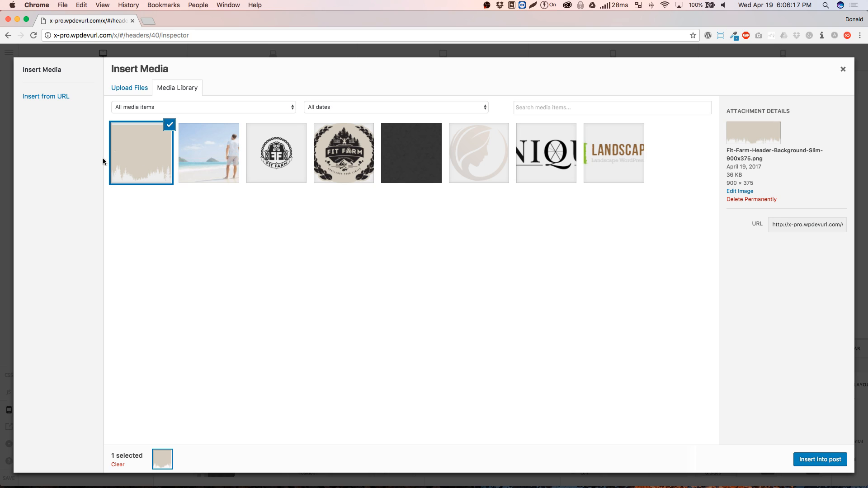
pyautogui.click(803, 461)
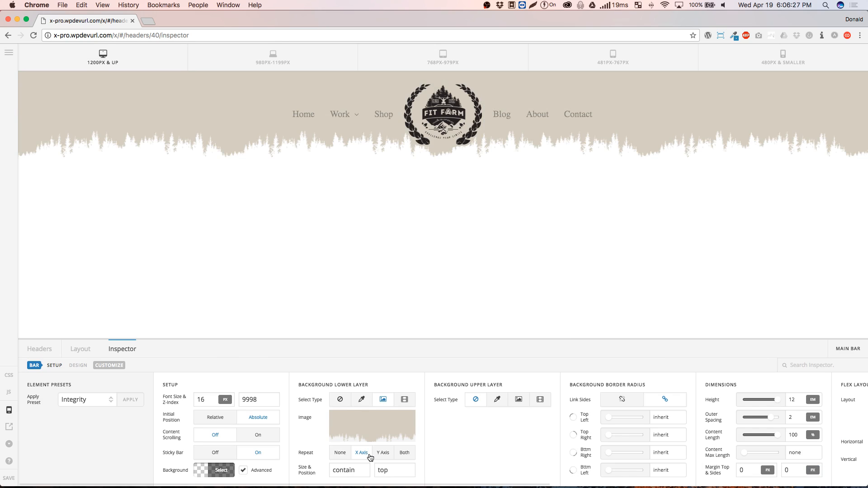
# - Try cover and 100% as the size of the Main Bar's lower-layer background image, and restore contain
pyautogui.moveTo(360, 471); pyautogui.dragTo(325, 469)
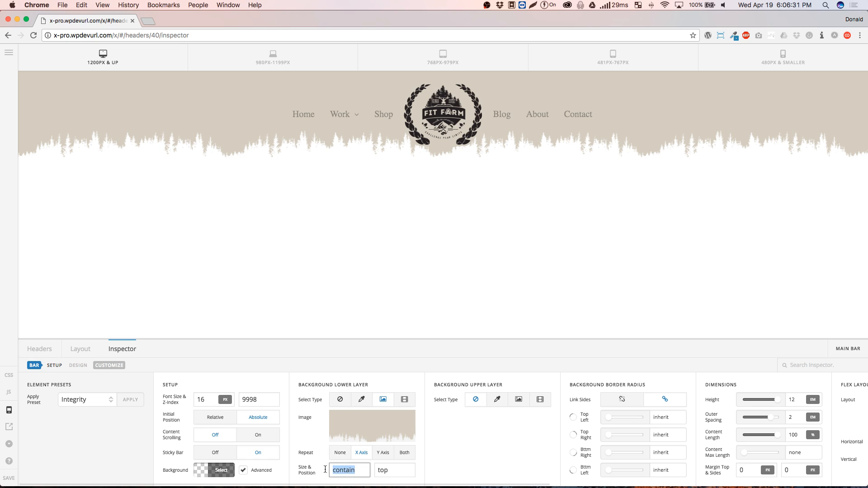
pyautogui.write('cover')
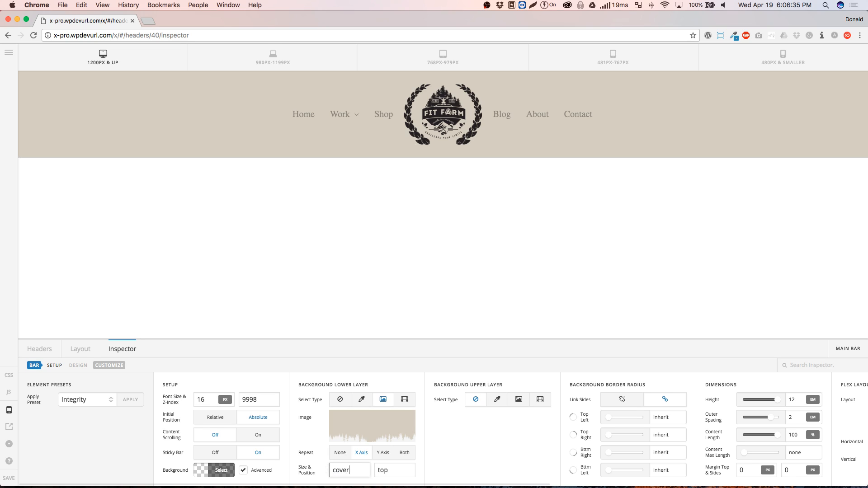
pyautogui.press('BackSpace')
pyautogui.press('BackSpace')
pyautogui.press('BackSpace')
pyautogui.press('BackSpace')
pyautogui.press('BackSpace')
pyautogui.write('100%')
pyautogui.press('BackSpace')
pyautogui.press('BackSpace')
pyautogui.write('contain')
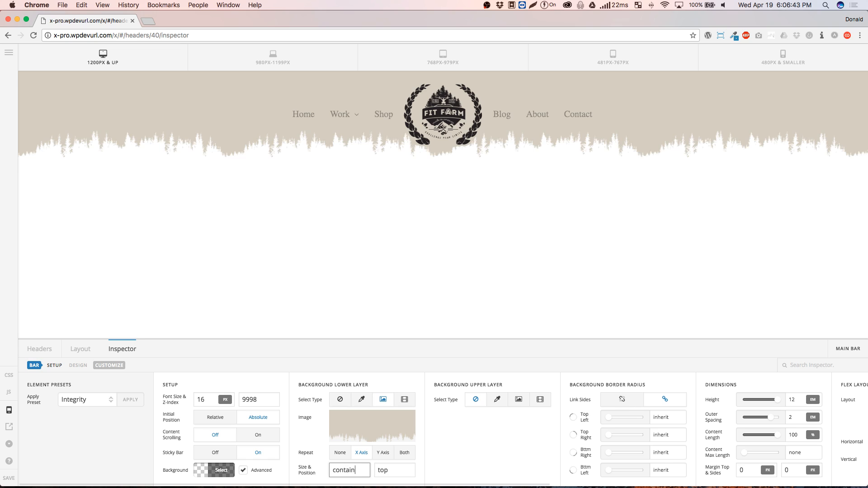
# - Try bottom as the position of the Main Bar's lower-layer background image, and restore top
pyautogui.moveTo(398, 474); pyautogui.dragTo(372, 474)
pyautogui.write('bottom')
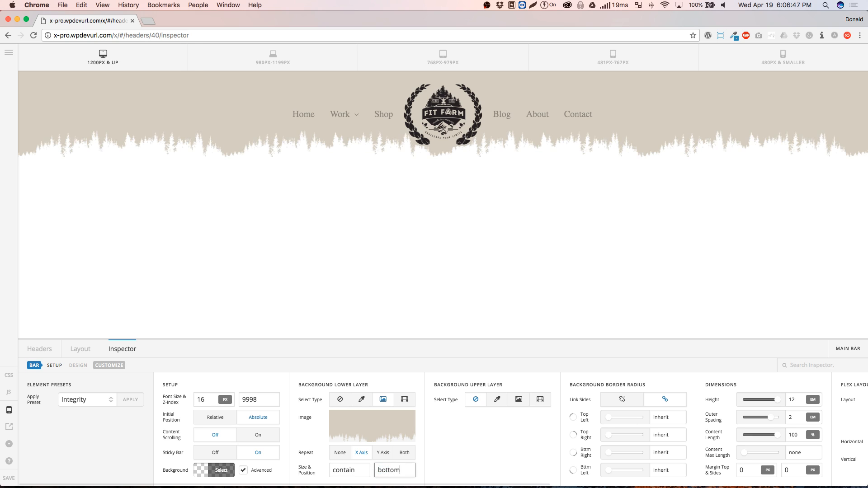
pyautogui.press('BackSpace')
pyautogui.press('BackSpace')
pyautogui.press('BackSpace')
pyautogui.press('BackSpace')
pyautogui.press('BackSpace')
pyautogui.press('BackSpace')
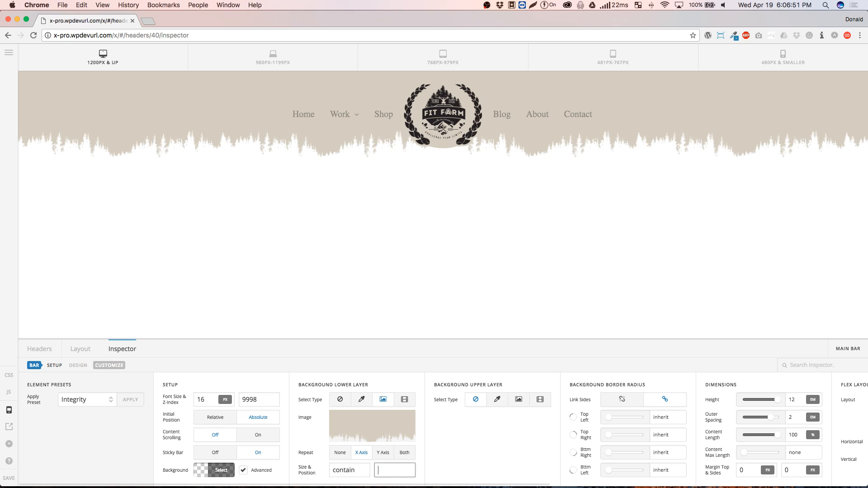
pyautogui.write('top')
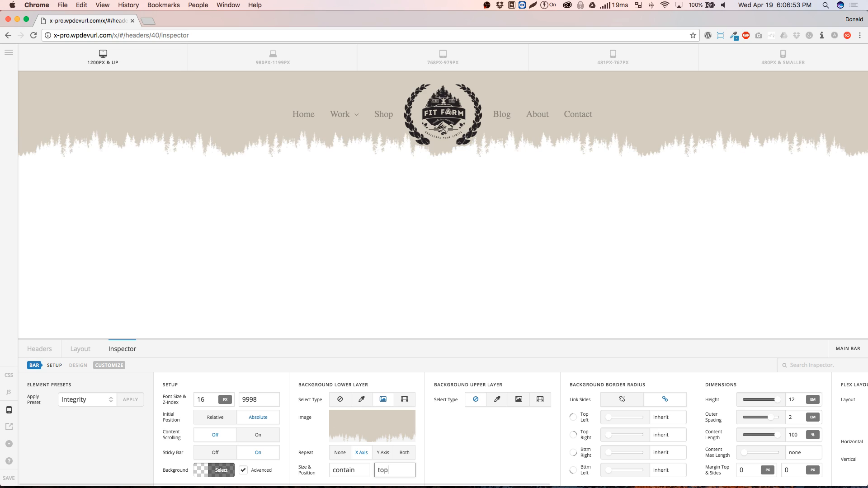
pyautogui.click(469, 436)
# - Try middle as the position of the Main Bar's lower-layer background image, and restore top
pyautogui.doubleClick(396, 465)
pyautogui.write('middle')
pyautogui.press('super+a')
pyautogui.press('BackSpace')
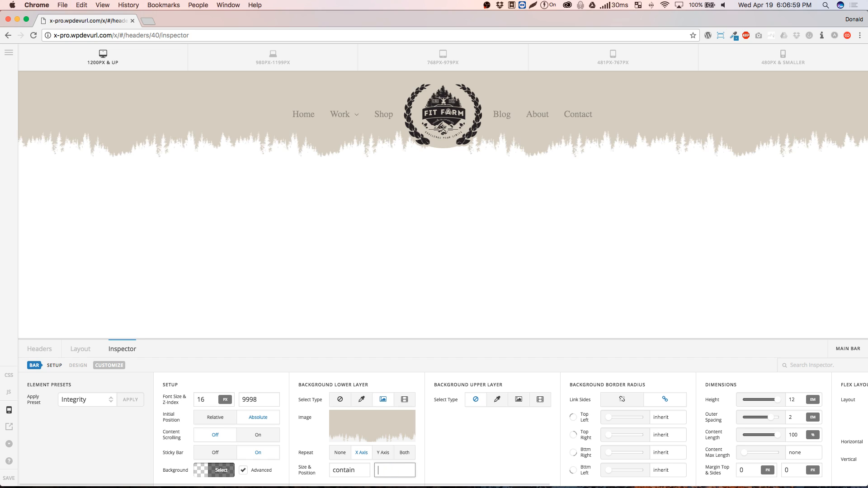
pyautogui.write('top')
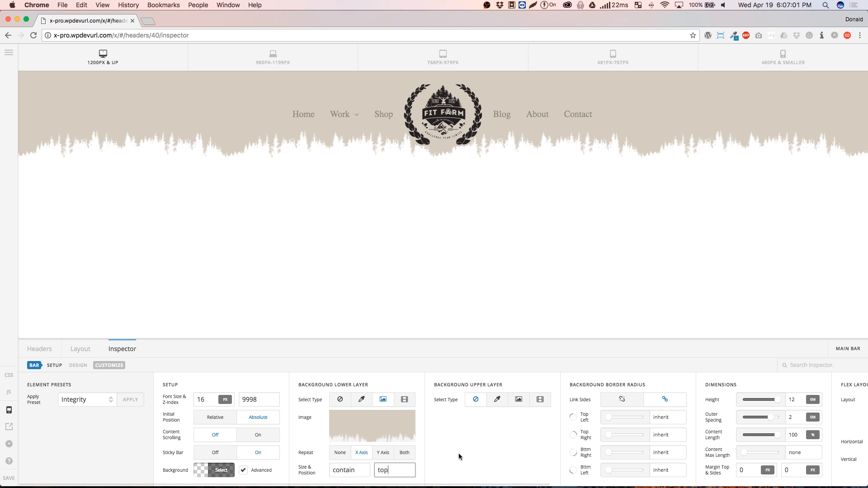
pyautogui.click(479, 441)
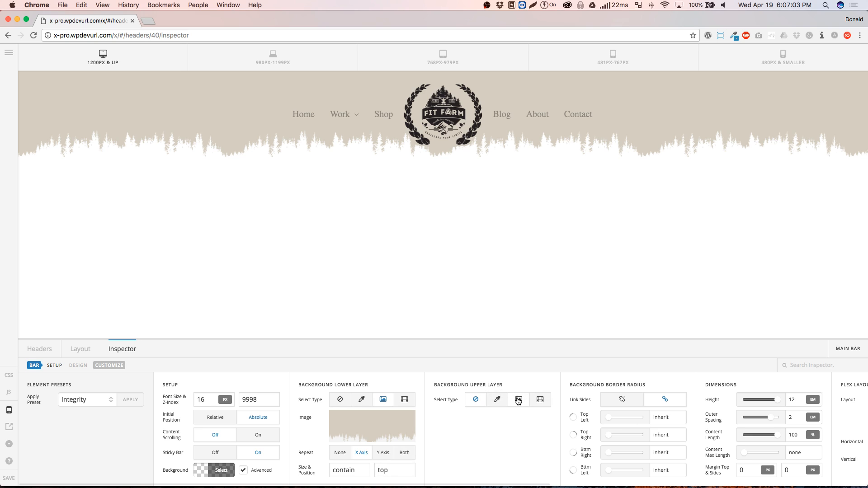
# - Review the Main Bar's upper background layer, dimensions, flex layout and sticky setup
pyautogui.hscroll(5, 497, 414)
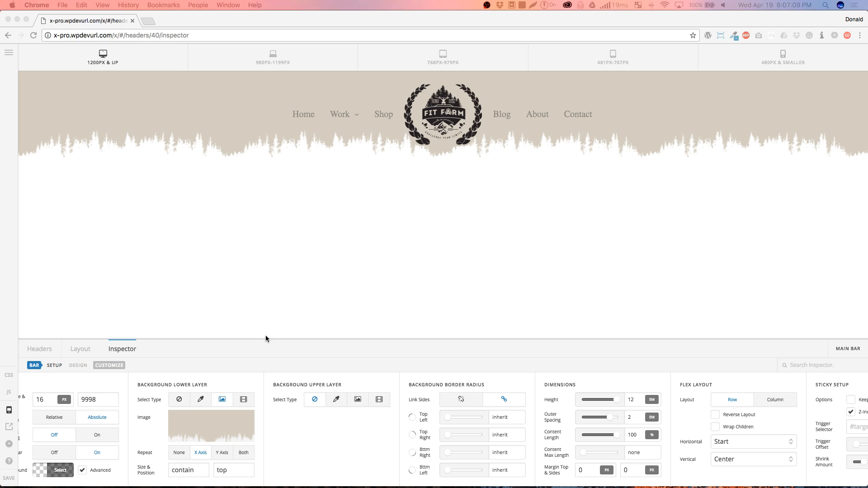
pyautogui.click(325, 446)
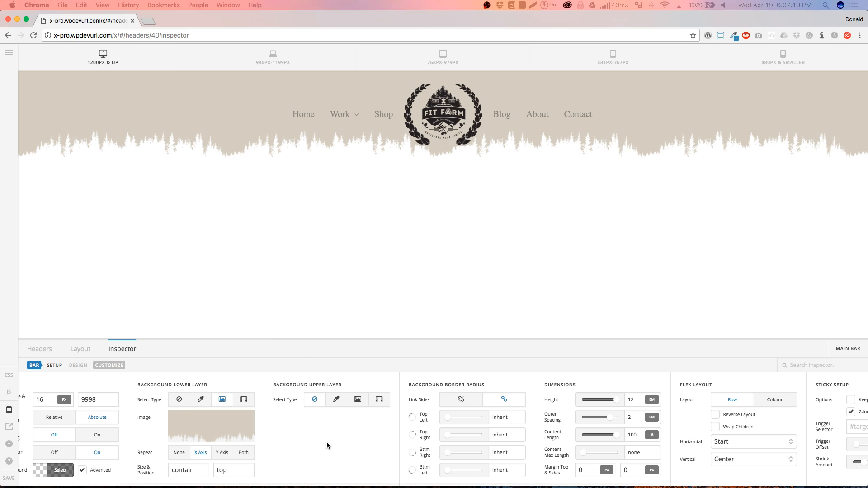
pyautogui.click(629, 400)
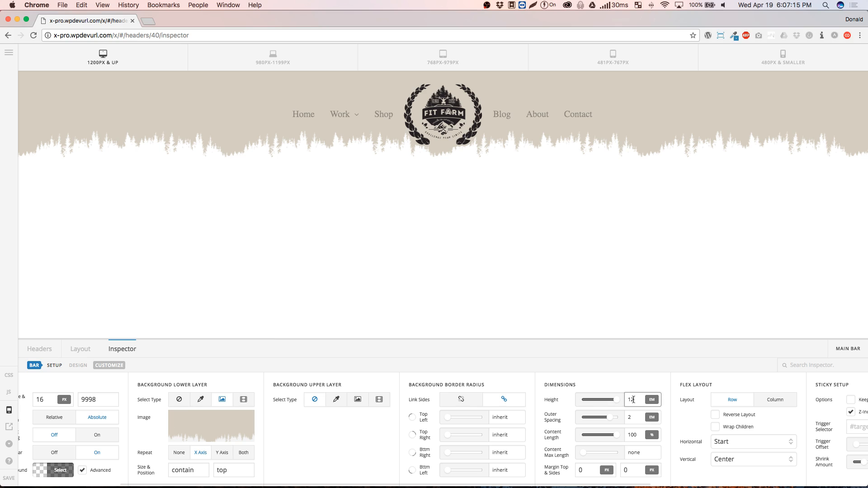
pyautogui.hscroll(6, 634, 388)
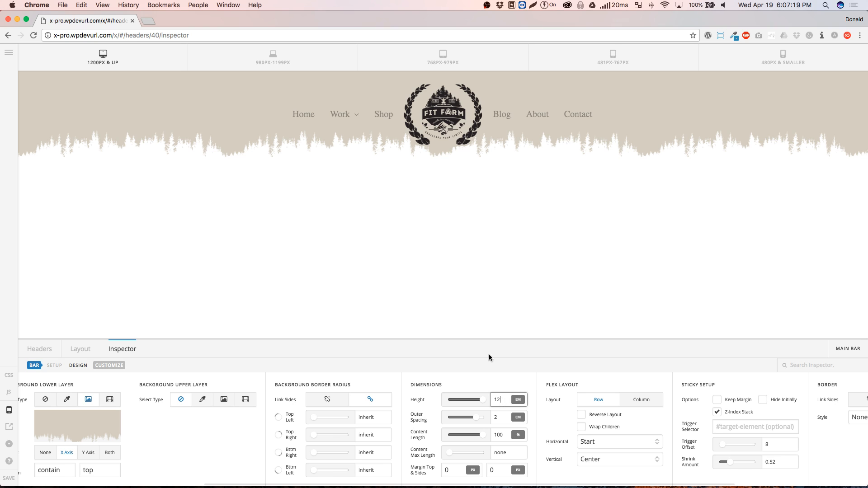
# - Open fit.farm in a new browser tab, examine its live header and return to the header builder
pyautogui.click(148, 21)
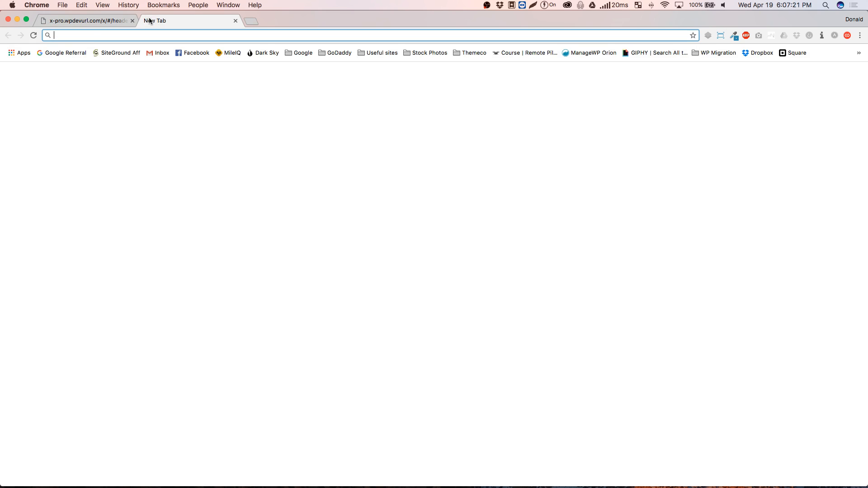
pyautogui.write('fit')
pyautogui.press('Return')
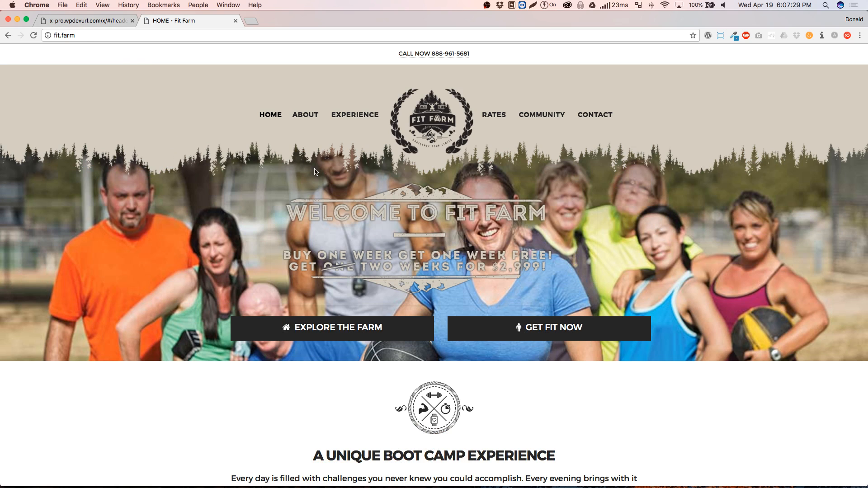
pyautogui.click(89, 22)
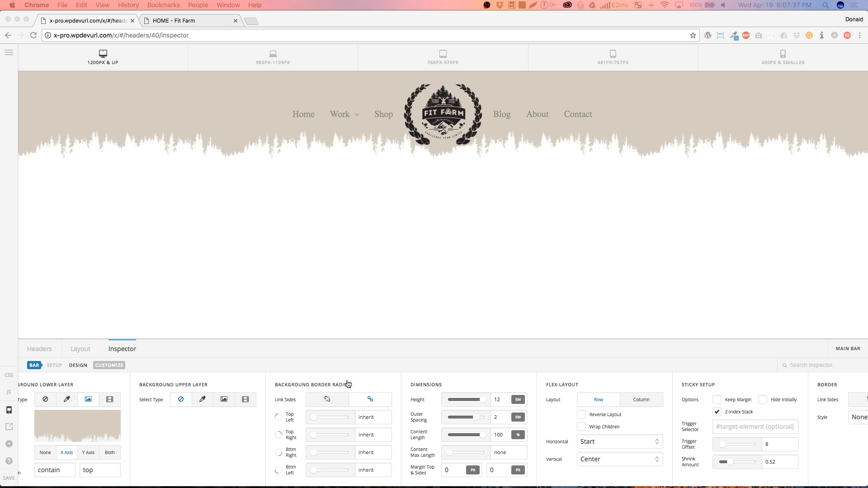
pyautogui.click(355, 346)
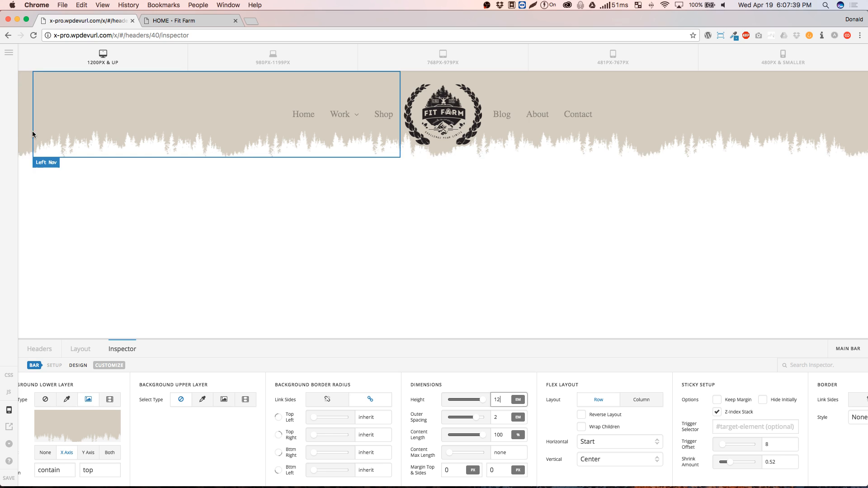
# - Reopen the Main Bar's settings from the layout, check its background setup and return to the layout
pyautogui.click(78, 349)
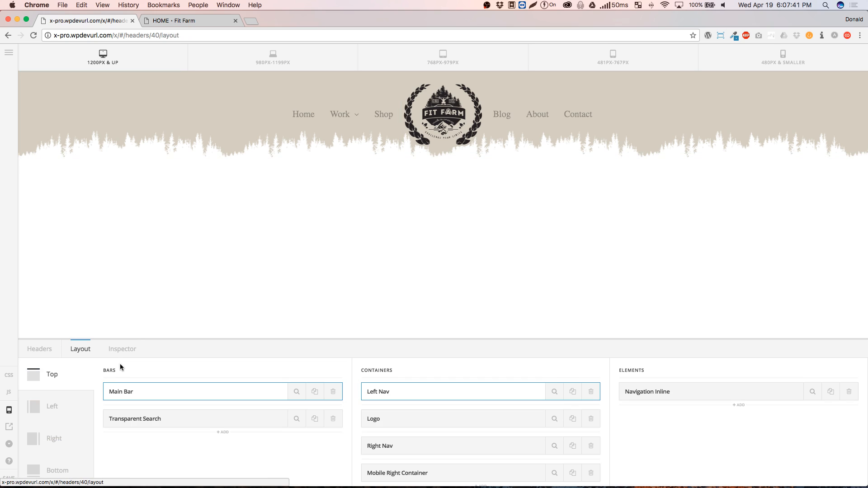
pyautogui.click(292, 392)
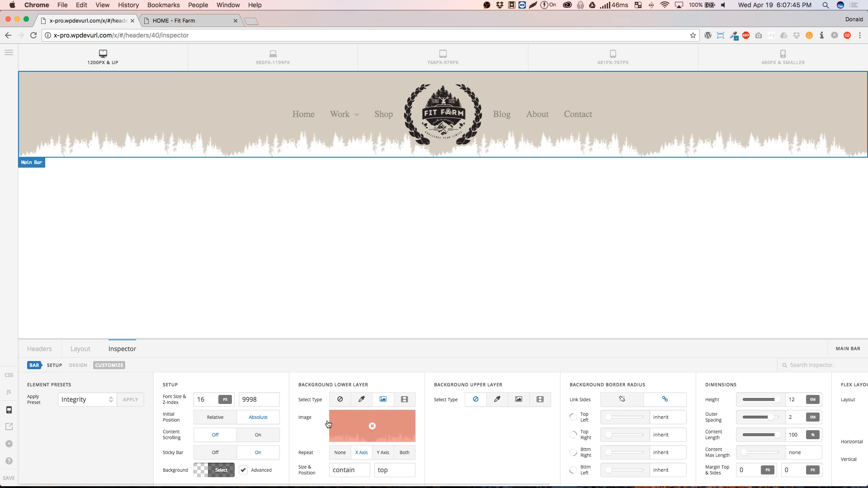
pyautogui.click(81, 348)
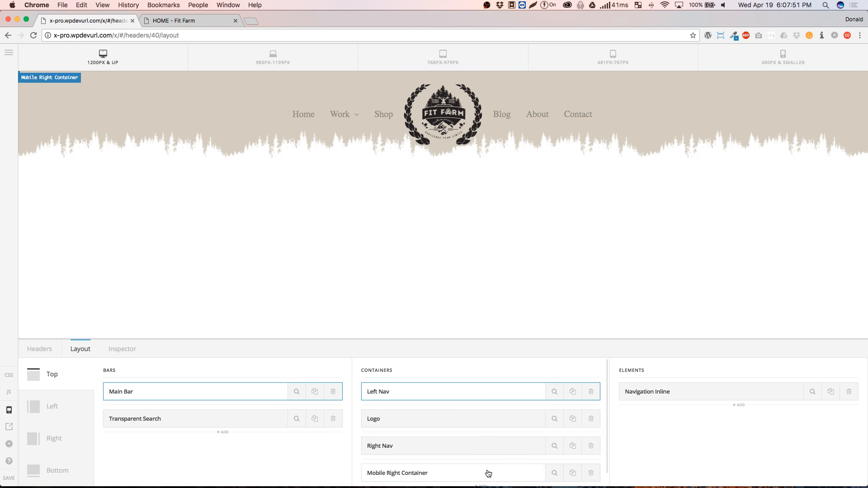
# - Open the Left Nav container's settings and check the Self Flex preset options, keeping Fill Space Equally
pyautogui.click(554, 391)
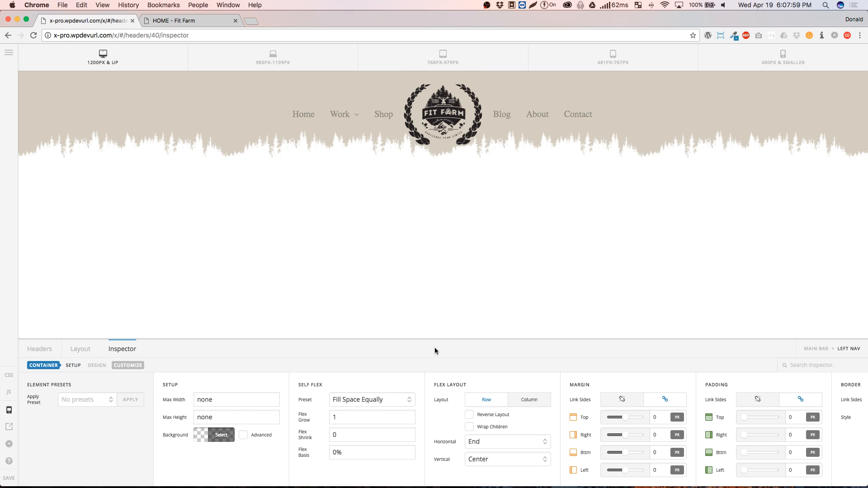
pyautogui.click(360, 402)
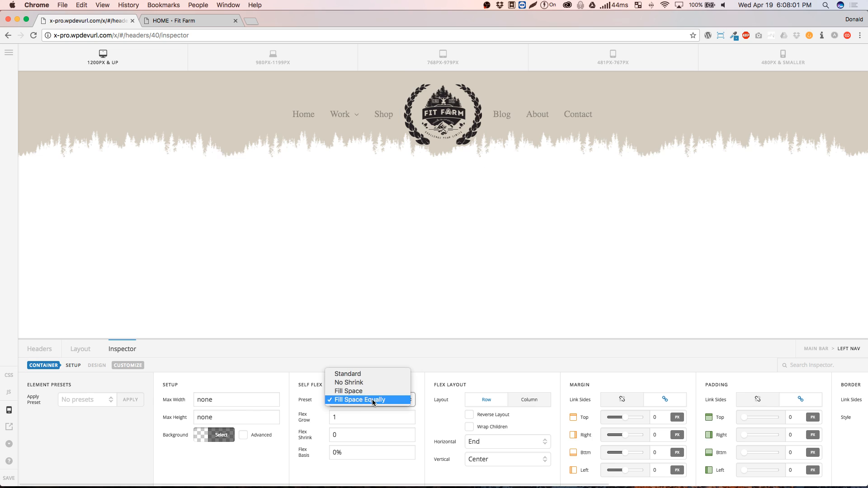
pyautogui.click(374, 400)
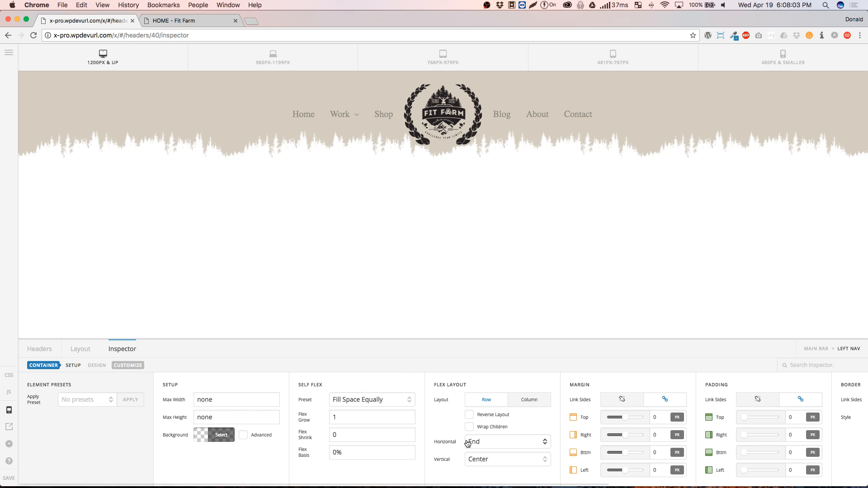
# - Try Center and Start as the Left Nav container's horizontal flex alignment, and restore End
pyautogui.click(484, 450)
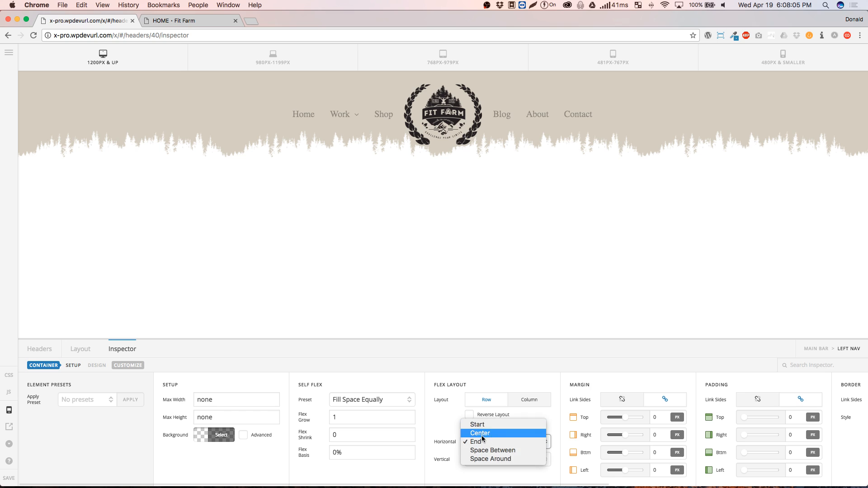
pyautogui.click(483, 434)
pyautogui.click(484, 441)
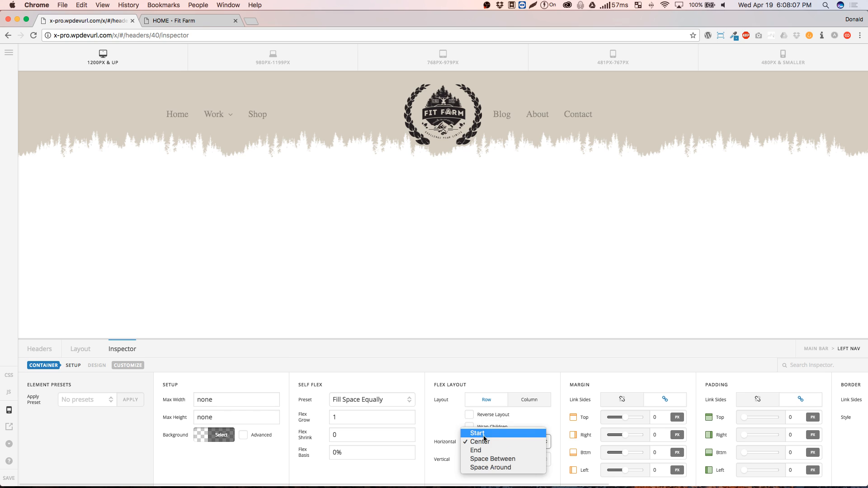
pyautogui.click(483, 433)
pyautogui.click(487, 442)
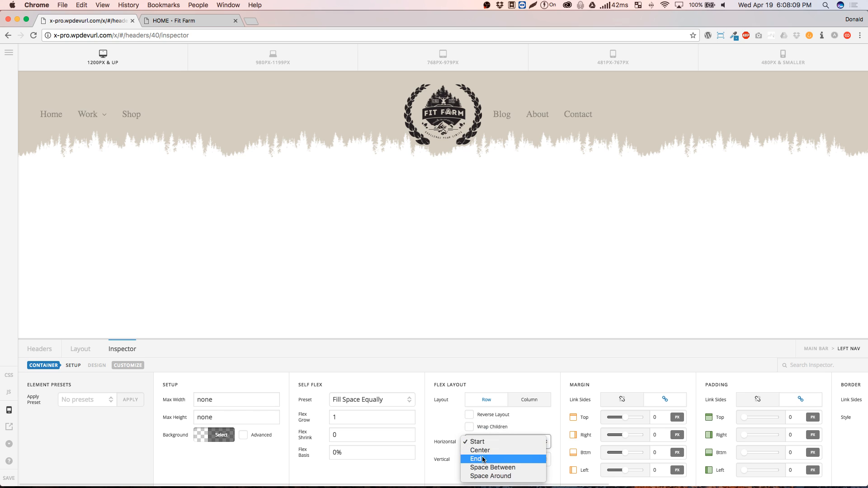
pyautogui.click(483, 459)
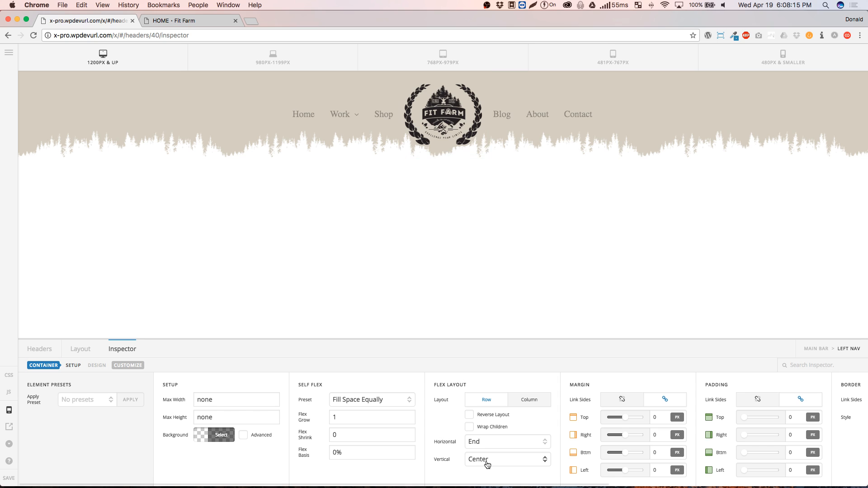
pyautogui.hscroll(8, 560, 432)
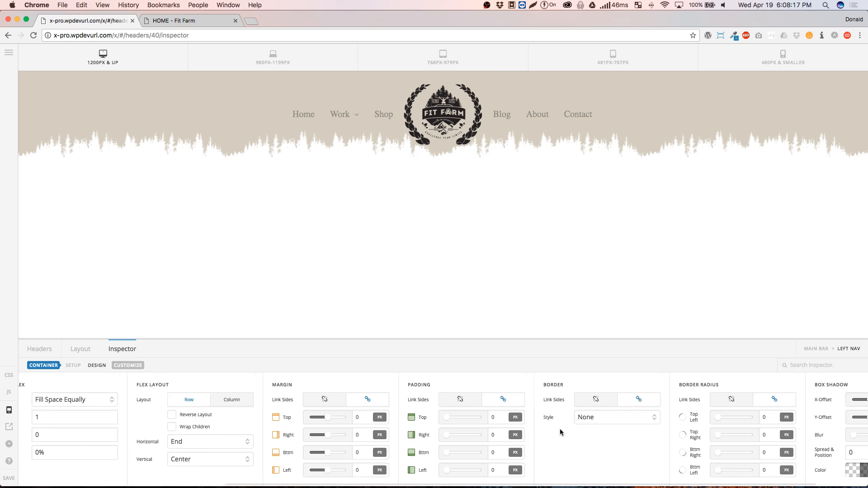
pyautogui.hscroll(-8, 559, 429)
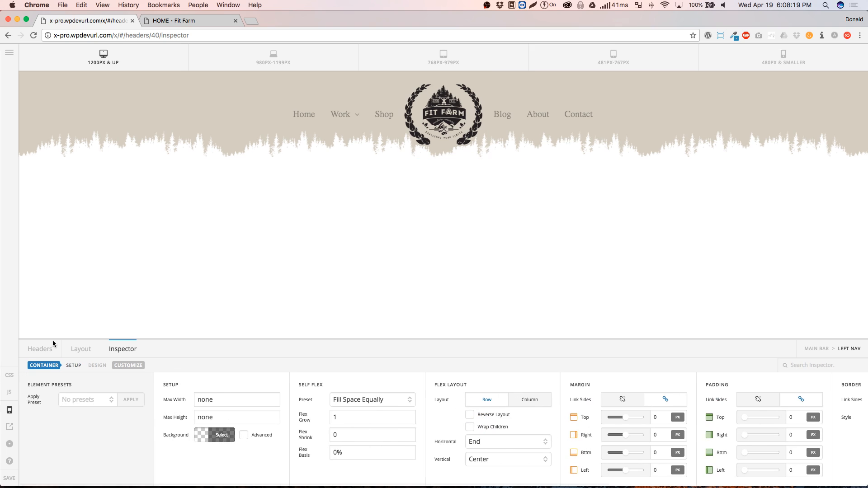
# - Try End as the Right Nav container's horizontal flex alignment, restore Start and return to the layout
pyautogui.click(81, 356)
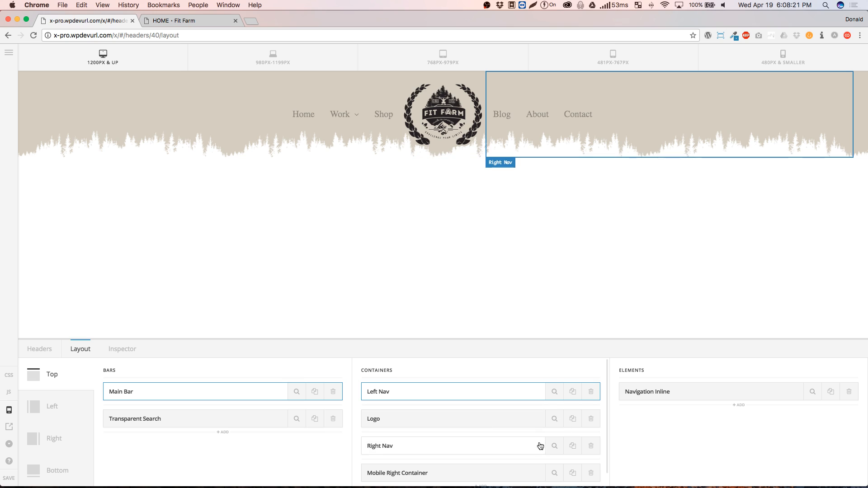
pyautogui.click(553, 447)
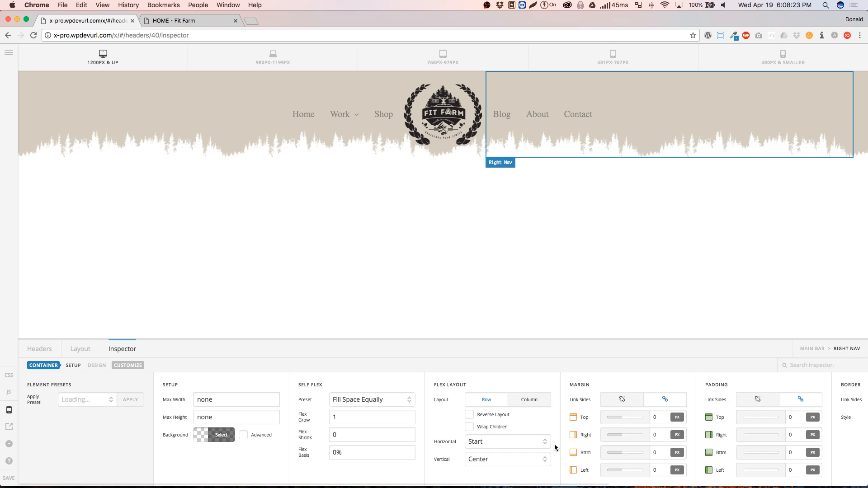
pyautogui.click(482, 443)
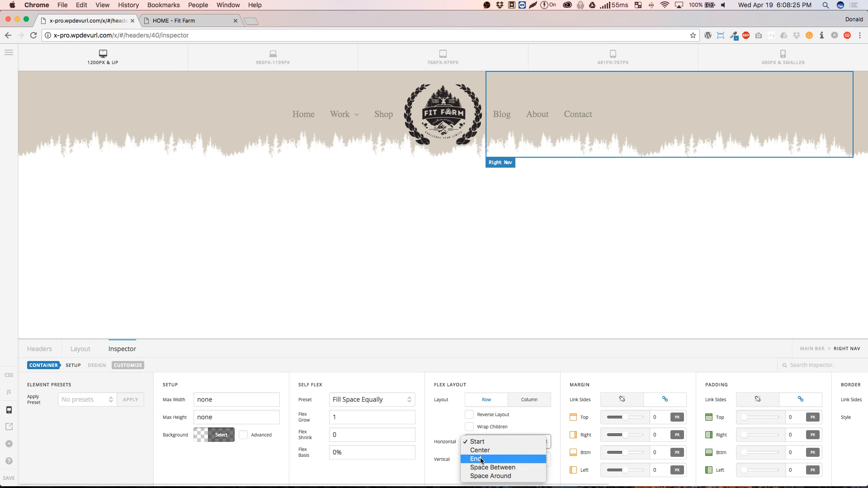
pyautogui.click(482, 459)
pyautogui.click(482, 444)
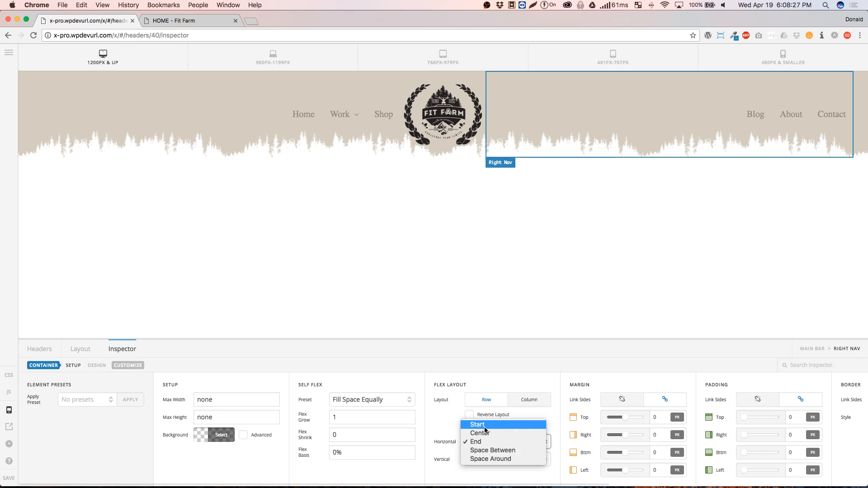
pyautogui.click(482, 425)
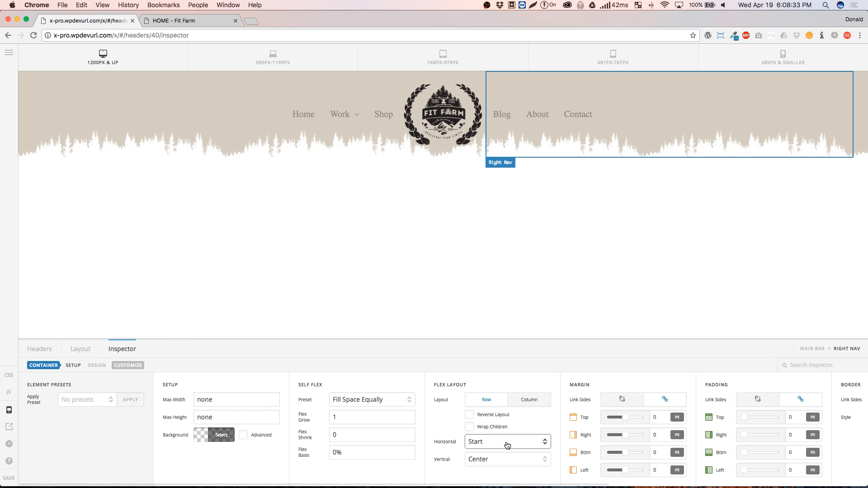
pyautogui.click(81, 349)
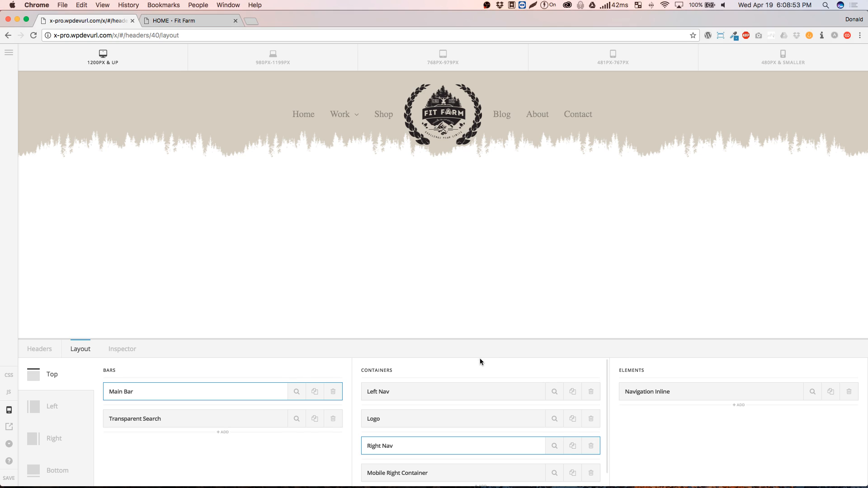
# - Select the Mobile Right Container in the Main Bar to check its element, keeping the 1200px & up preview
pyautogui.click(467, 473)
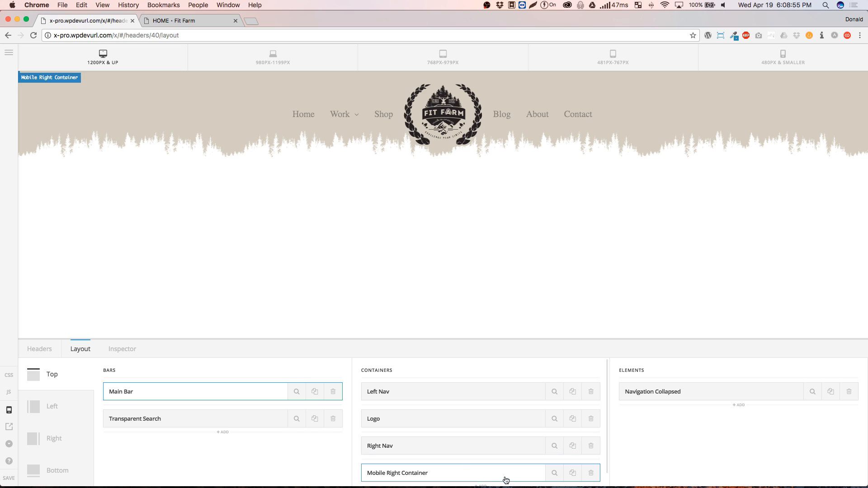
pyautogui.click(555, 475)
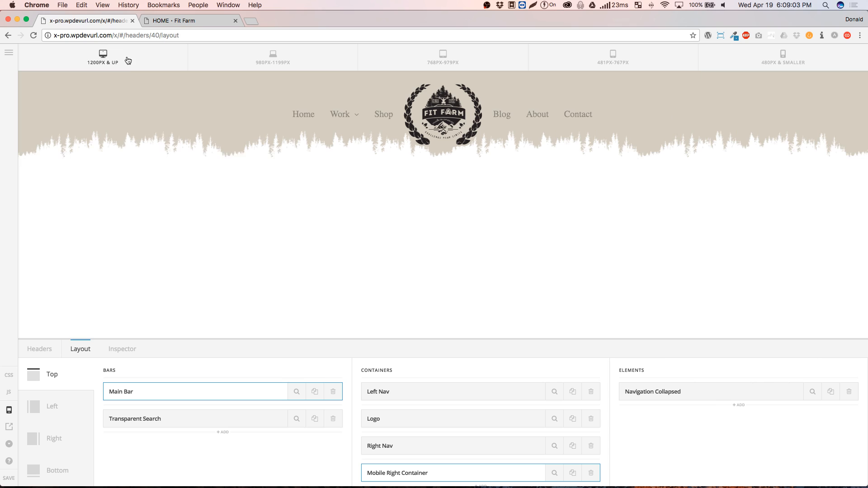
pyautogui.click(127, 58)
# - Select the Transparent Search bar, open its settings and check its z-index
pyautogui.click(237, 418)
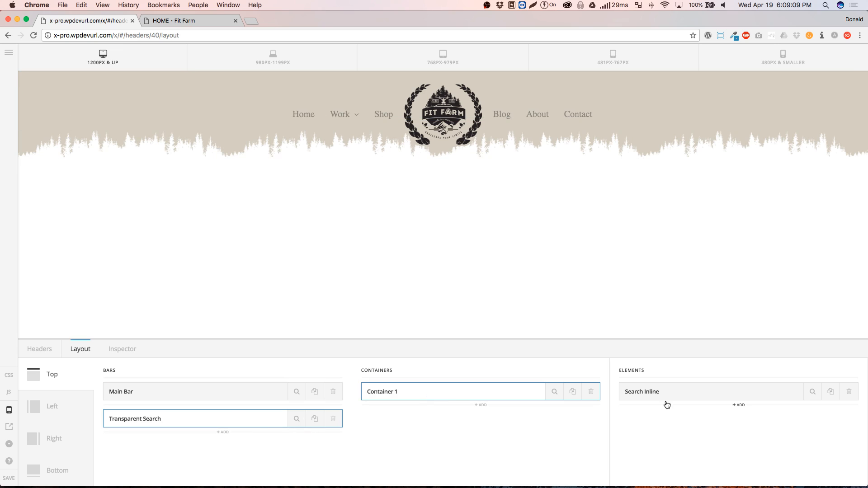
pyautogui.click(297, 419)
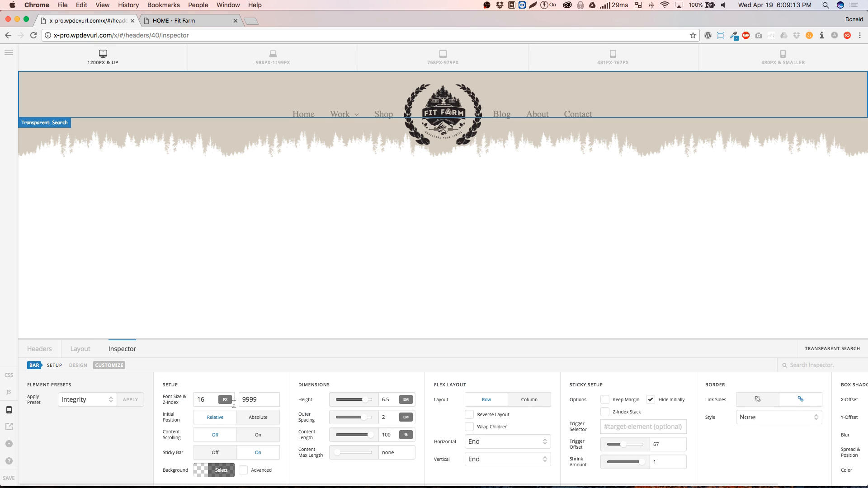
pyautogui.moveTo(261, 403); pyautogui.dragTo(245, 401)
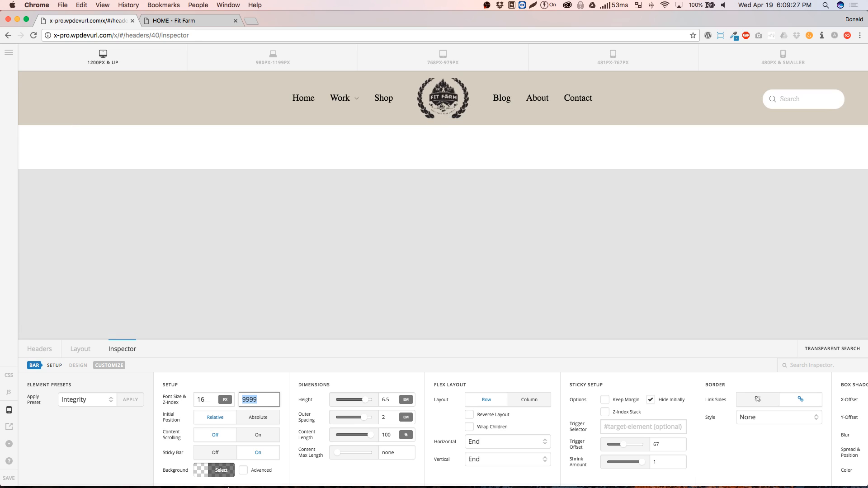
# - Try rgb(109, 19, 19) as the Transparent Search bar's background colour, and restore transparent
pyautogui.click(221, 470)
pyautogui.click(332, 365)
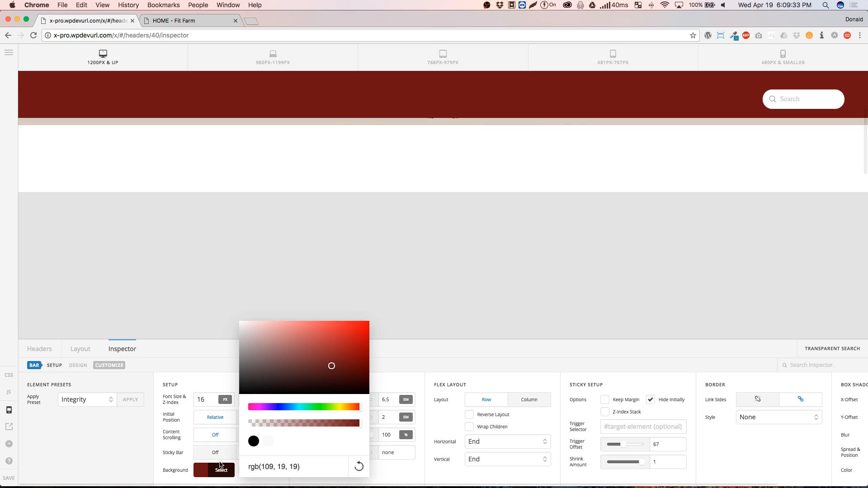
pyautogui.moveTo(302, 466); pyautogui.dragTo(230, 468)
pyautogui.write('trans')
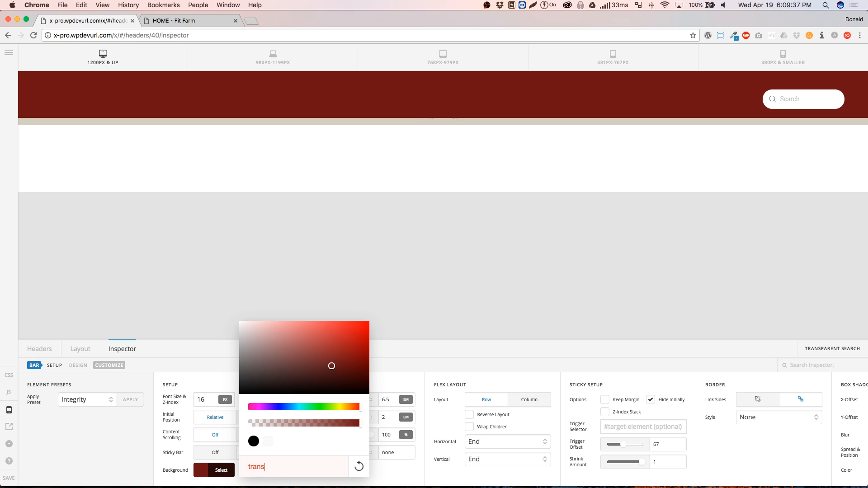
pyautogui.write('parent')
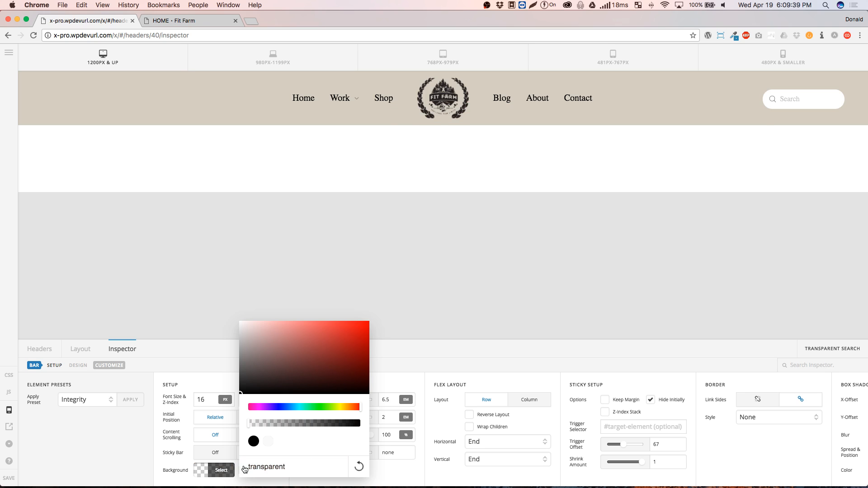
pyautogui.click(433, 361)
# - Check the search bar's sticky behaviour in the header preview and examine its Height setting
pyautogui.scroll(-5, 343, 233)
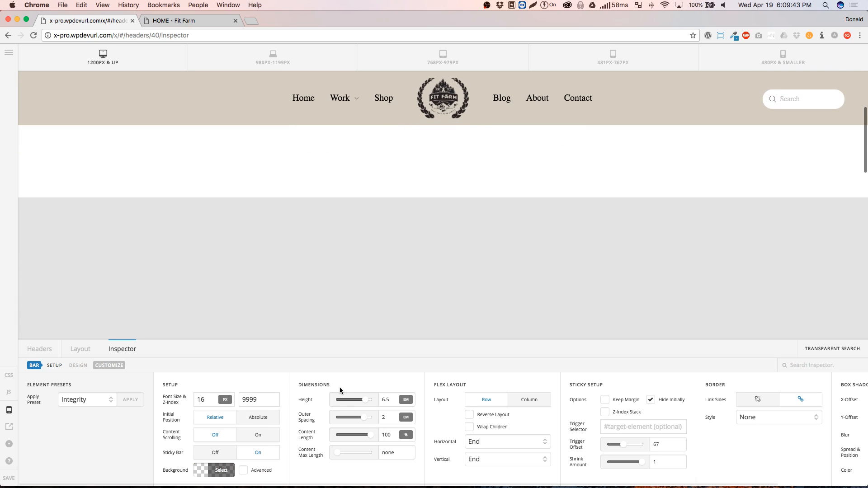
pyautogui.scroll(5, 329, 308)
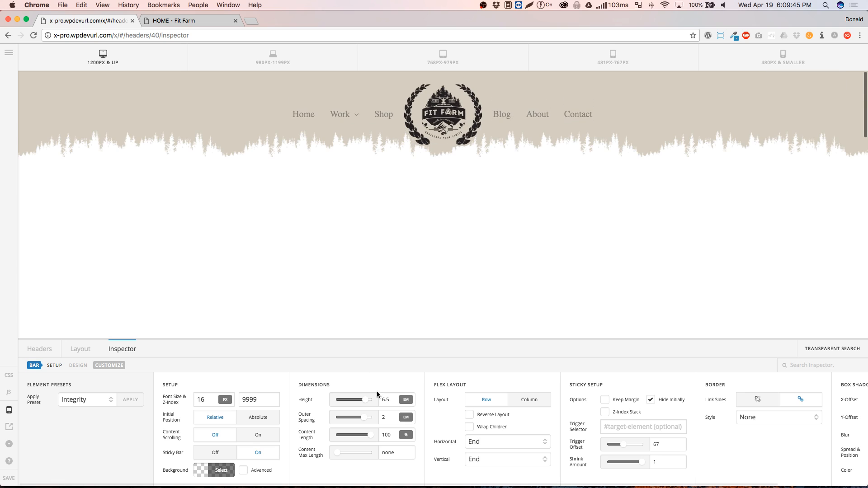
pyautogui.scroll(-5, 376, 282)
pyautogui.click(382, 401)
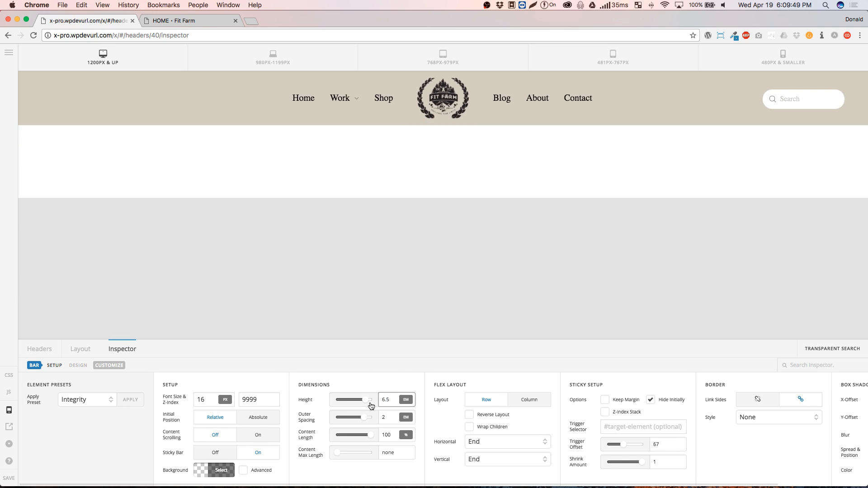
pyautogui.click(468, 373)
# - Try Center and Start as the Transparent Search bar's horizontal flex alignment, and restore End
pyautogui.click(490, 447)
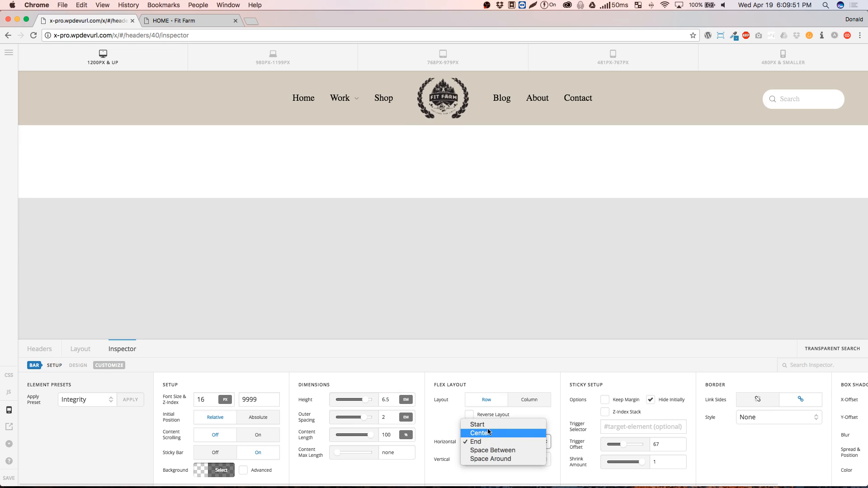
pyautogui.click(483, 435)
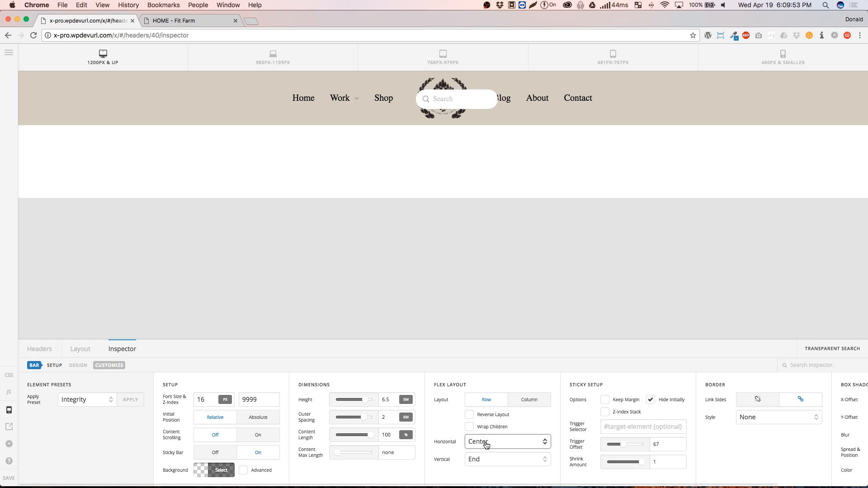
pyautogui.click(486, 444)
pyautogui.click(486, 435)
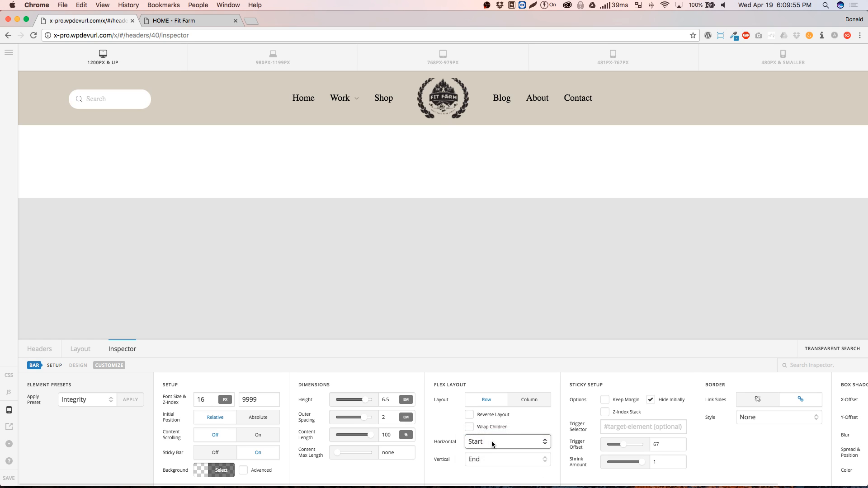
pyautogui.scroll(2, 423, 281)
pyautogui.scroll(-3, 423, 281)
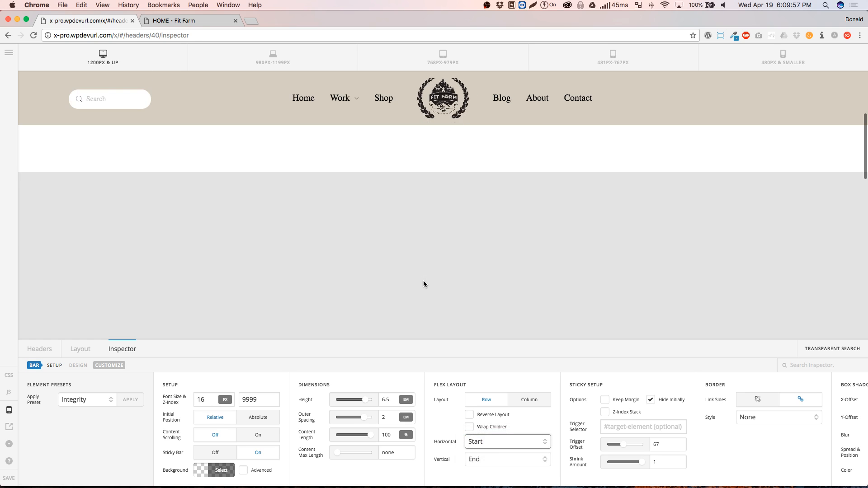
pyautogui.scroll(3, 424, 282)
pyautogui.scroll(-2, 424, 281)
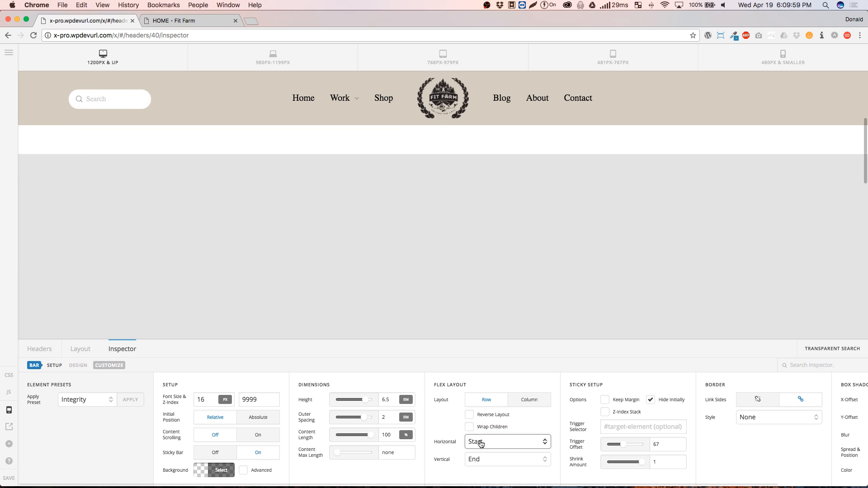
pyautogui.click(476, 443)
pyautogui.click(482, 457)
pyautogui.scroll(1, 468, 296)
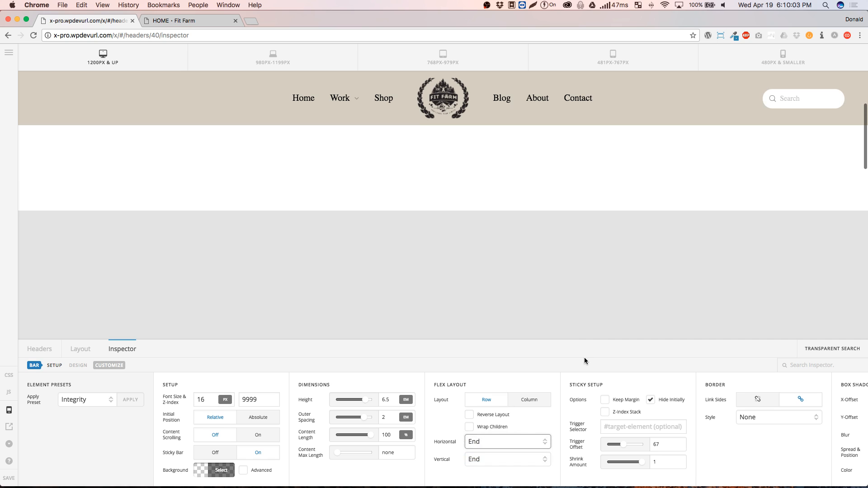
# - Turn off Hide Initially for the Transparent Search bar to compare its behaviour in the preview, and re-enable it
pyautogui.click(655, 411)
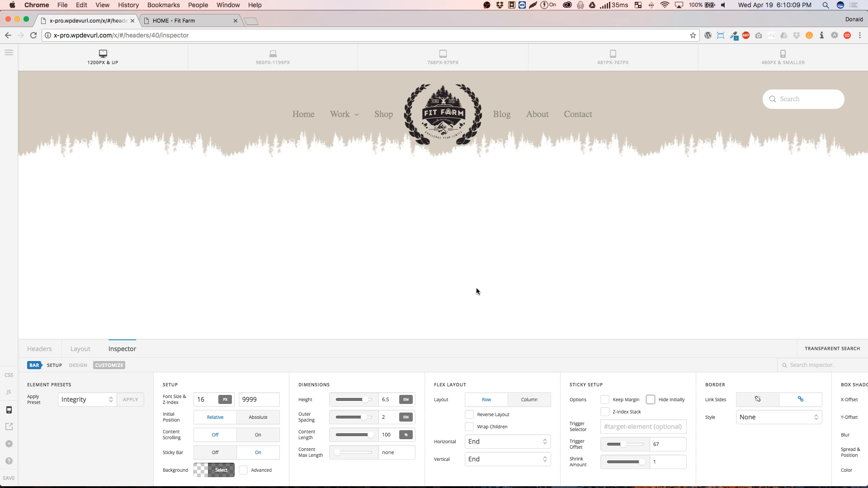
pyautogui.scroll(-3, 412, 204)
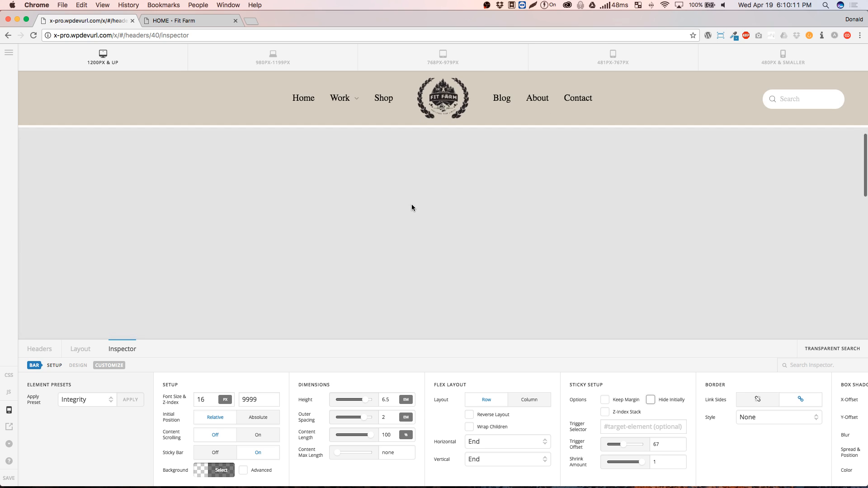
pyautogui.scroll(3, 411, 207)
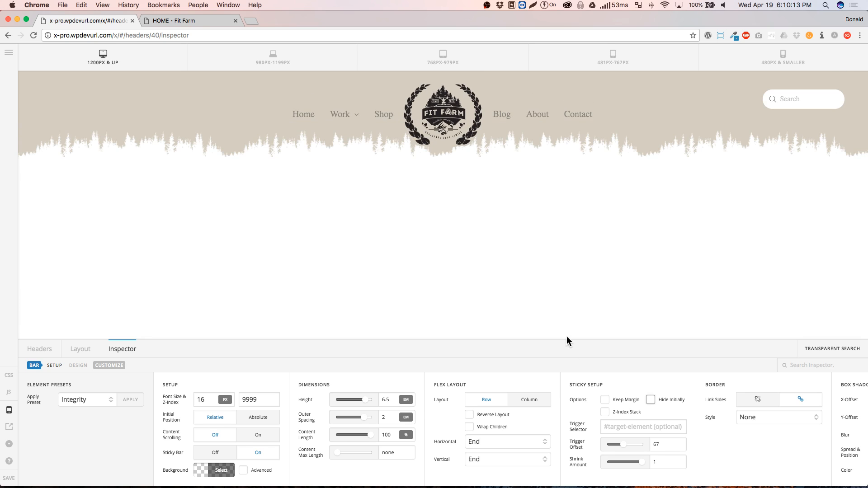
pyautogui.click(653, 400)
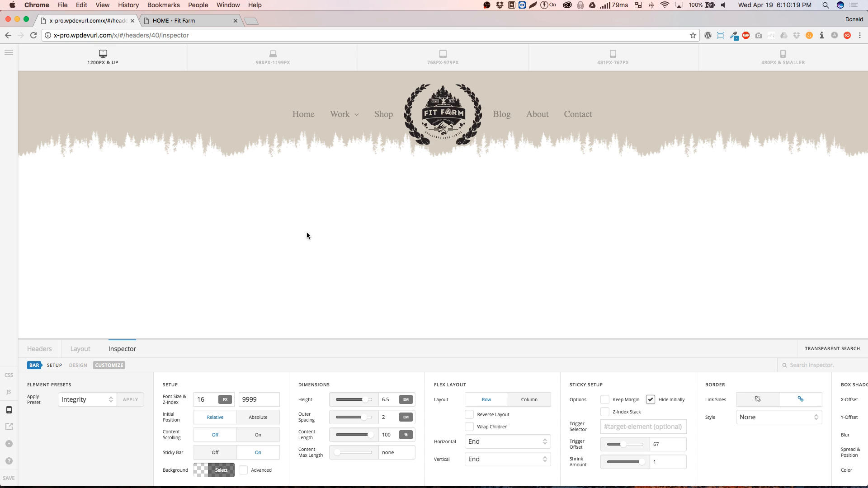
pyautogui.scroll(-3, 306, 232)
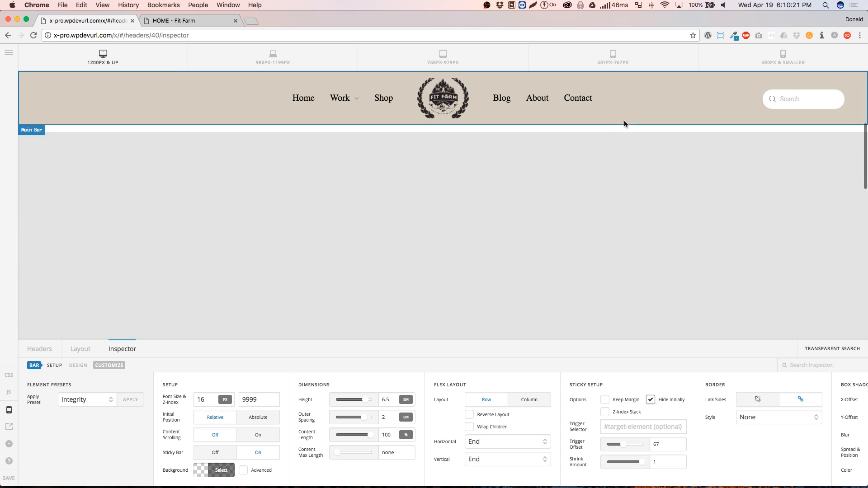
pyautogui.scroll(3, 535, 245)
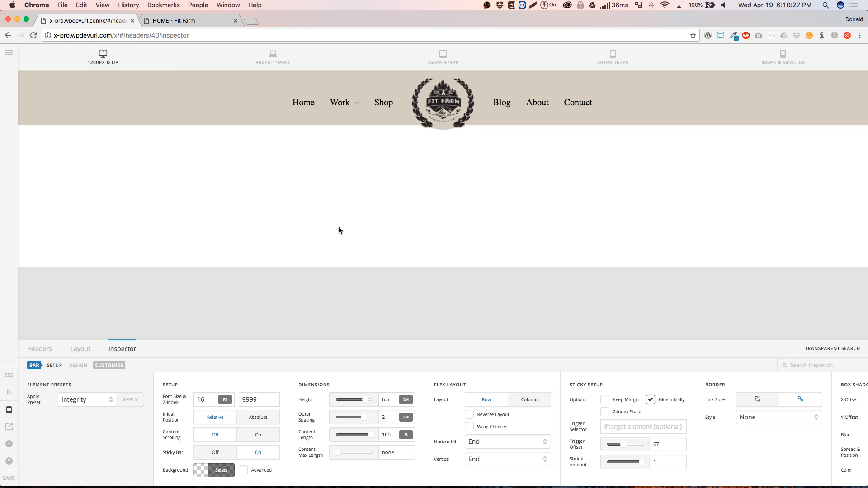
pyautogui.scroll(-2, 339, 228)
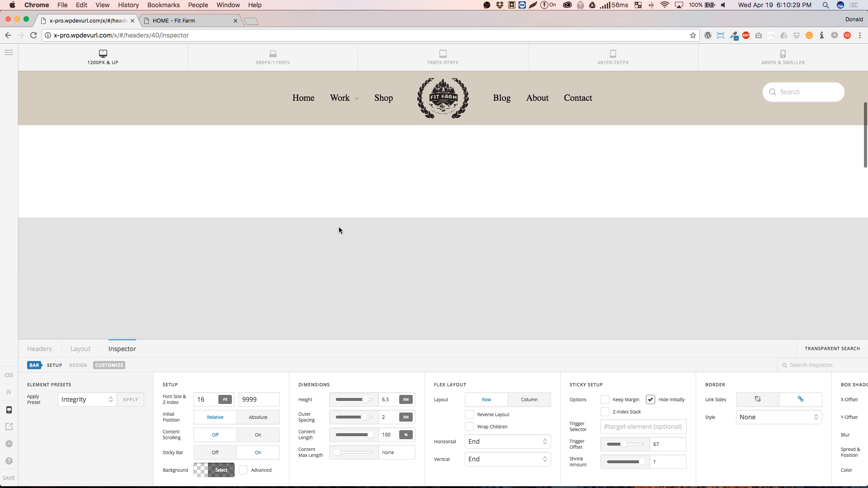
# - Try sticky Trigger Offset values of 150 and 12 for the Transparent Search bar, testing each in the preview
pyautogui.click(642, 445)
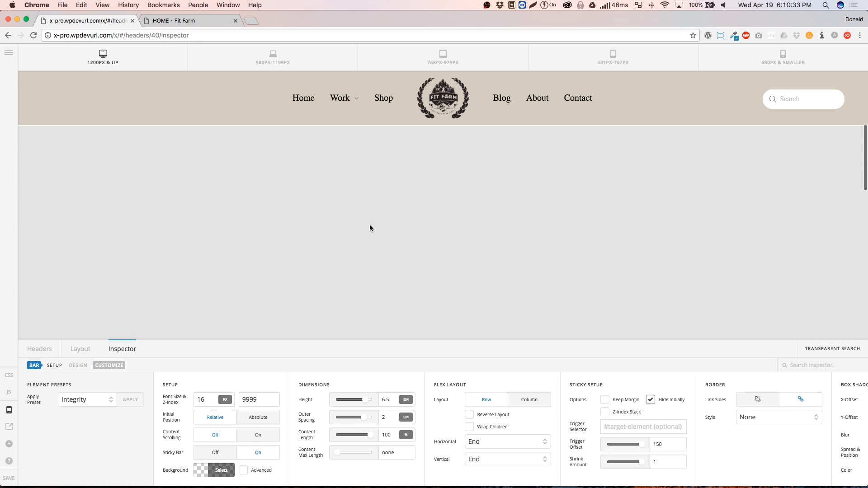
pyautogui.scroll(3, 369, 228)
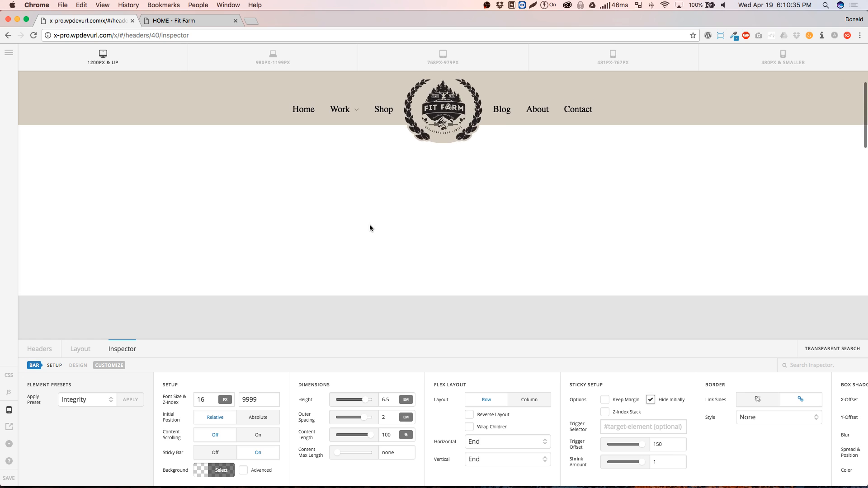
pyautogui.scroll(-3, 370, 227)
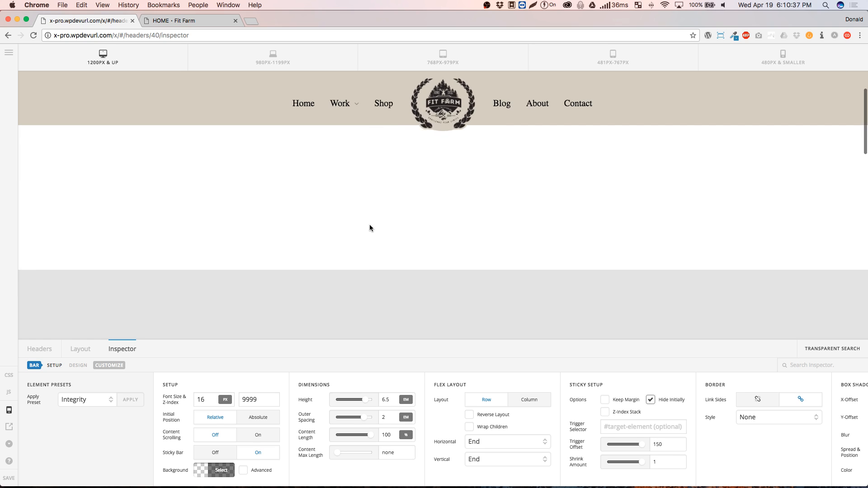
pyautogui.scroll(3, 369, 228)
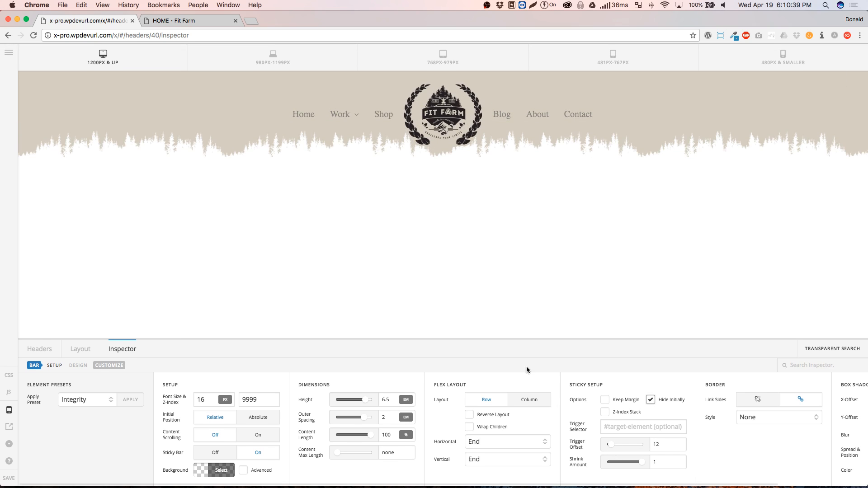
pyautogui.scroll(-3, 465, 286)
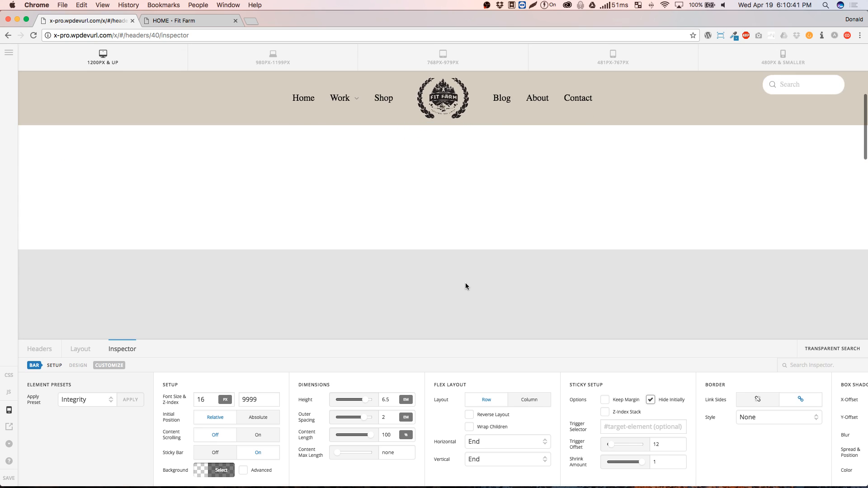
pyautogui.scroll(-1, 465, 286)
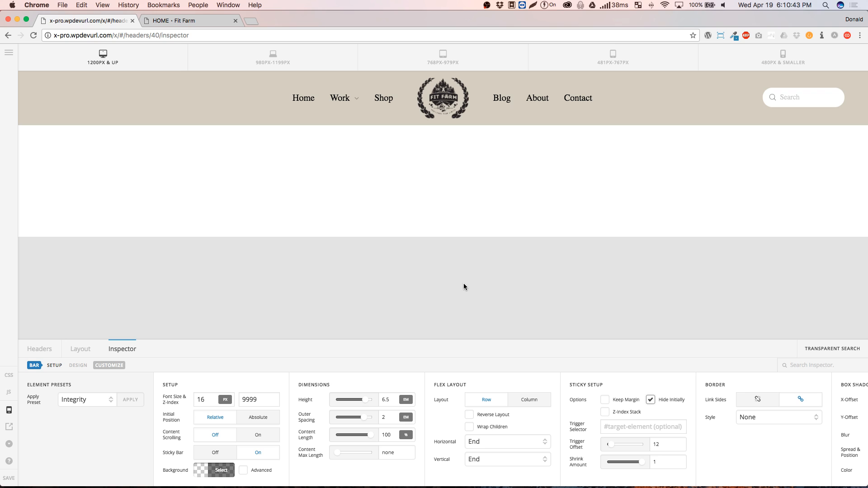
# - Set the Transparent Search bar's sticky Trigger Offset to 95 and test it in the preview
pyautogui.click(630, 447)
pyautogui.scroll(3, 448, 266)
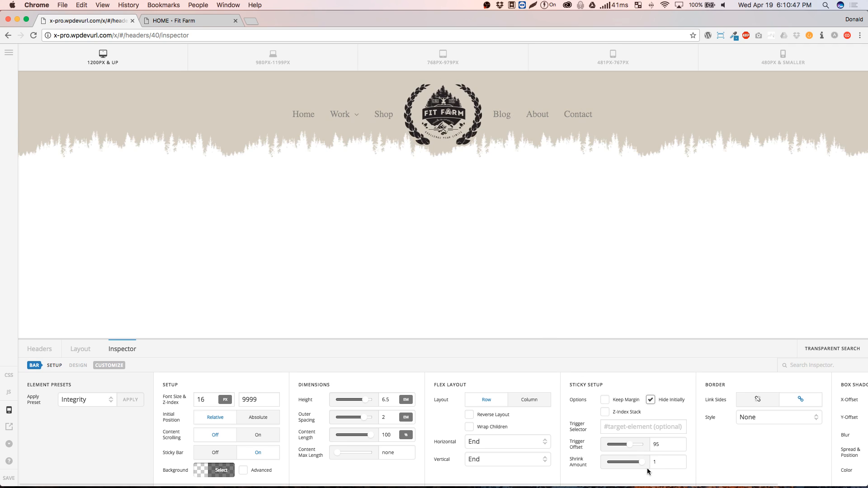
pyautogui.scroll(-5, 489, 238)
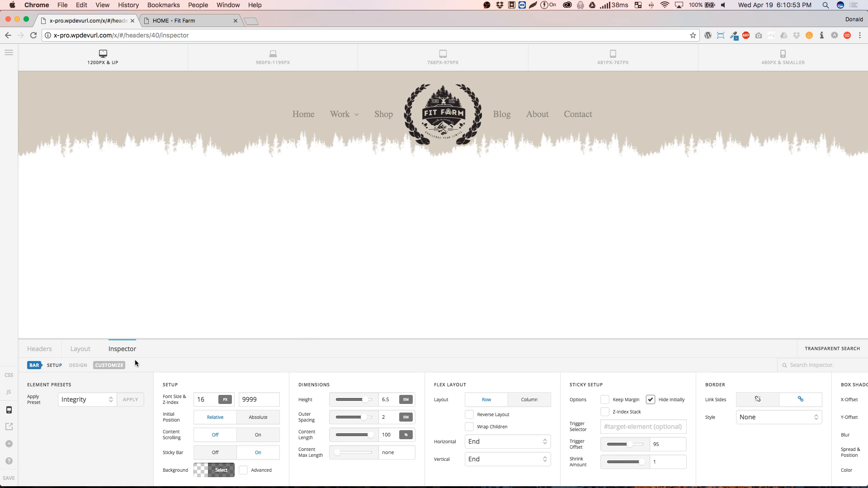
# - Return to the layout and leave the header's editor for the overview of all headers
pyautogui.click(81, 351)
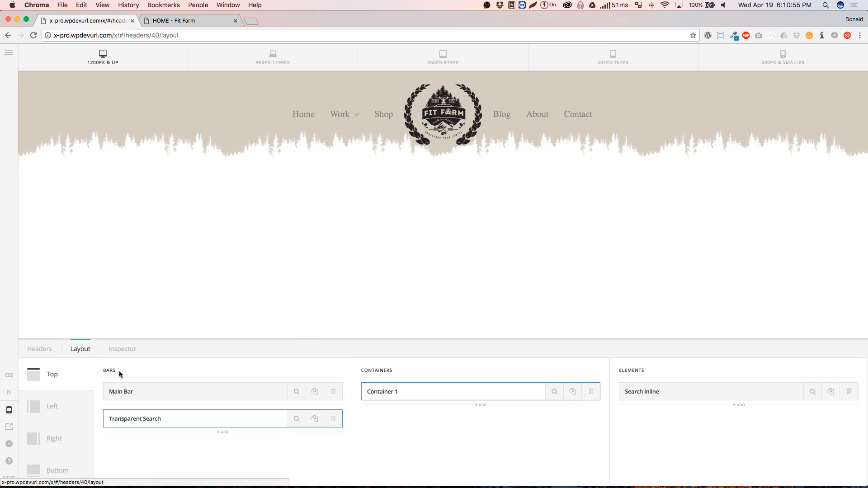
pyautogui.click(41, 355)
pyautogui.click(405, 292)
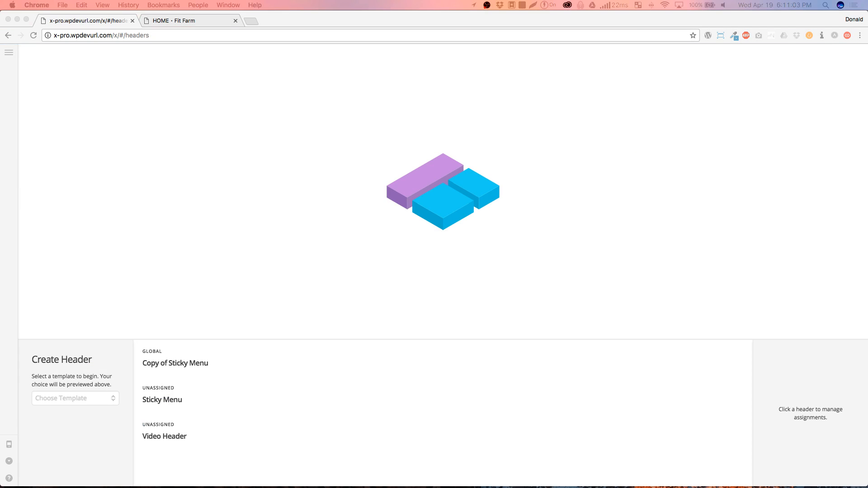
pyautogui.click(509, 466)
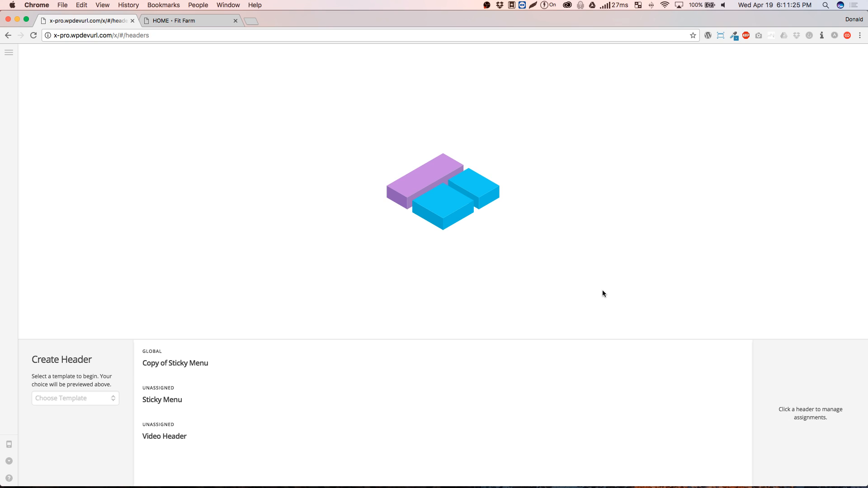
# - Choose the Standard Middle template for a new header
pyautogui.click(65, 404)
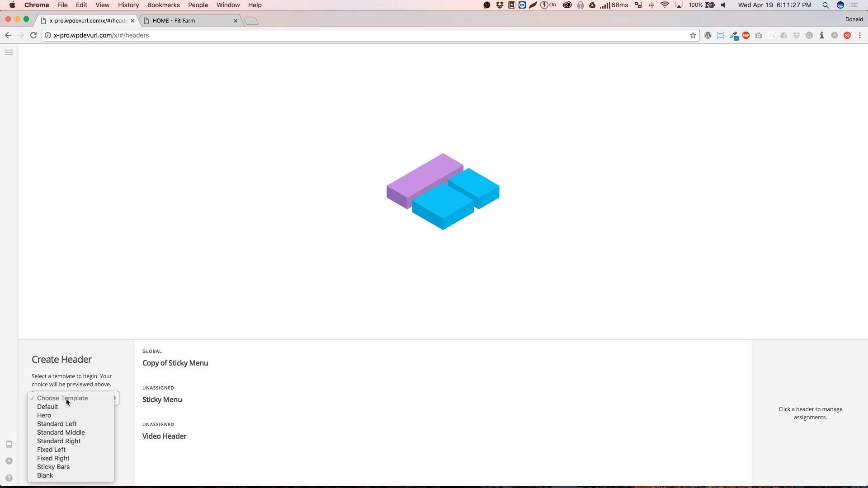
pyautogui.click(144, 461)
pyautogui.click(74, 400)
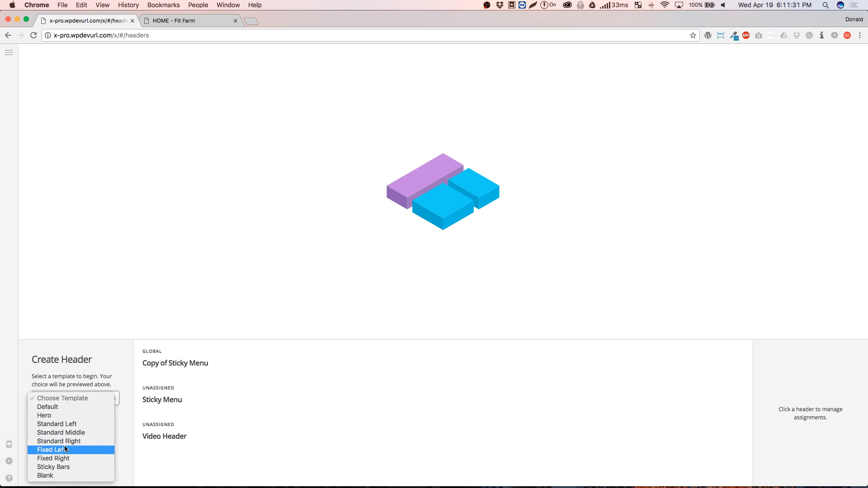
pyautogui.click(62, 432)
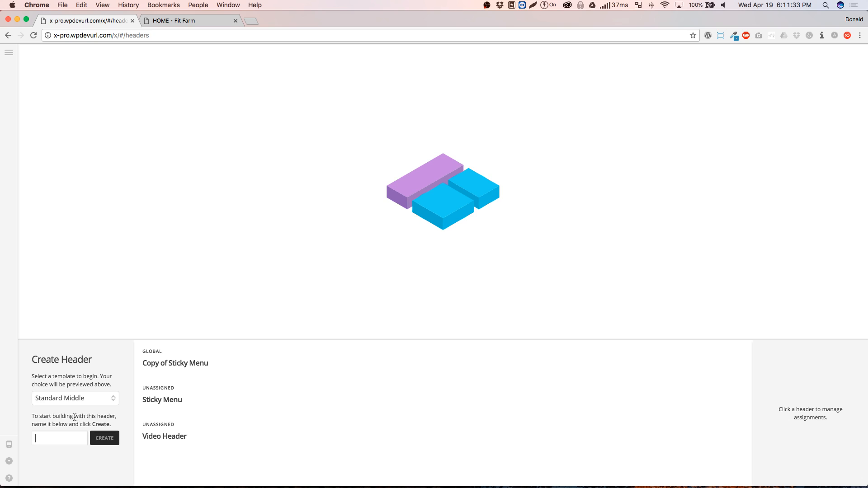
# - Name the new header Template, create it and open it for editing
pyautogui.click(61, 438)
pyautogui.write('Play')
pyautogui.press('BackSpace')
pyautogui.press('BackSpace')
pyautogui.press('BackSpace')
pyautogui.press('BackSpace')
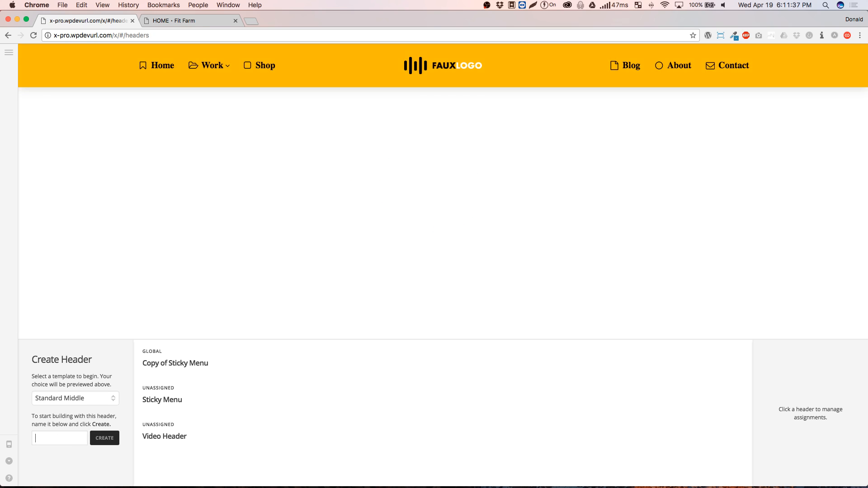
pyautogui.write('Play')
pyautogui.press('BackSpace')
pyautogui.press('BackSpace')
pyautogui.press('BackSpace')
pyautogui.write('Templ')
pyautogui.press('Return')
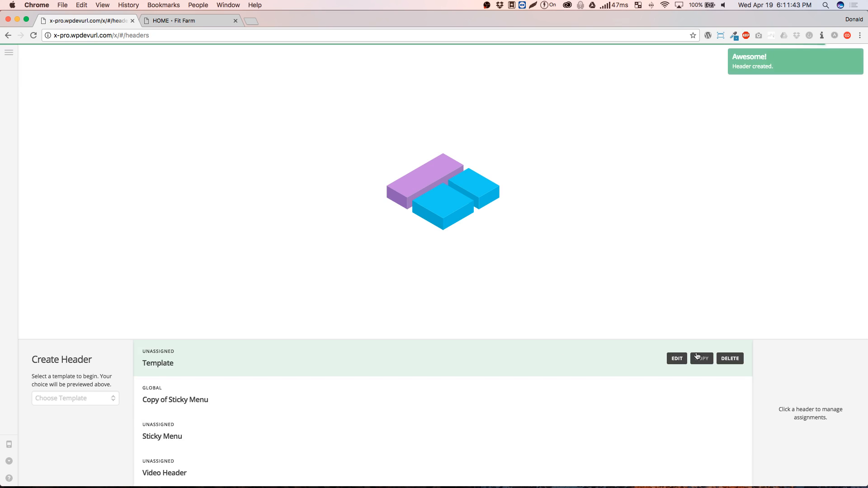
pyautogui.click(674, 362)
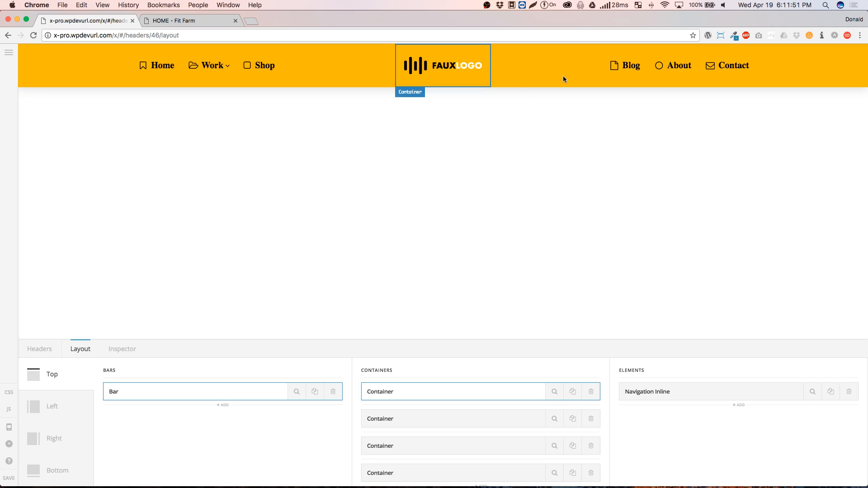
# - Try End horizontal alignment for the container with Home, Work and Shop, and Start for the one with Blog, About and Contact
pyautogui.click(311, 71)
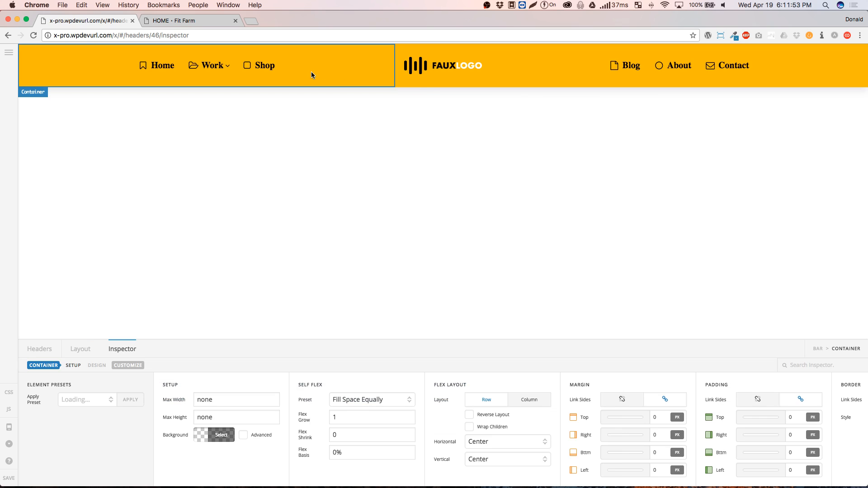
pyautogui.click(477, 441)
pyautogui.click(479, 450)
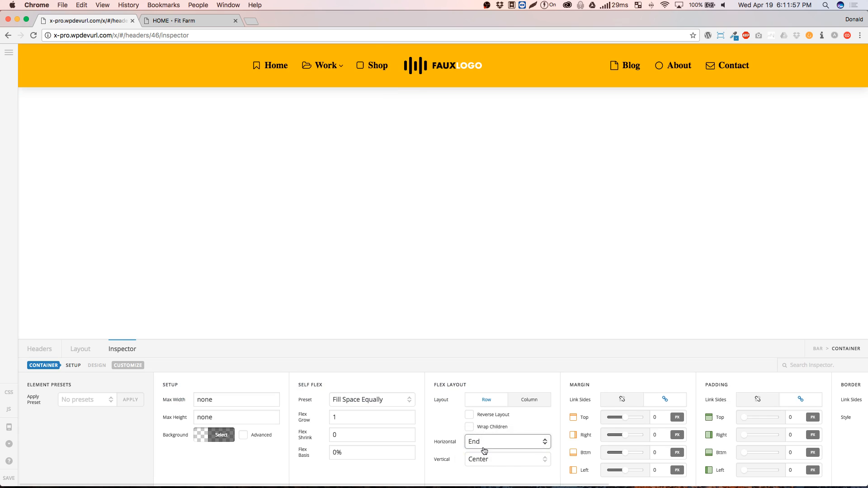
pyautogui.click(574, 68)
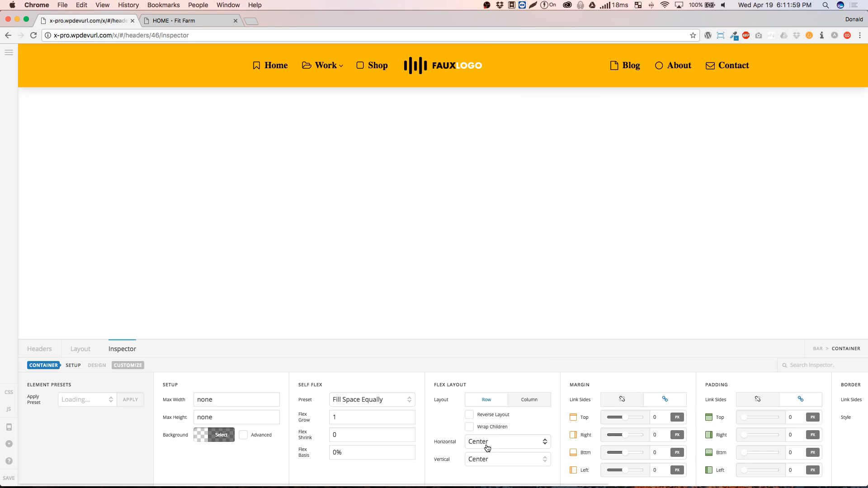
pyautogui.click(486, 441)
pyautogui.click(486, 432)
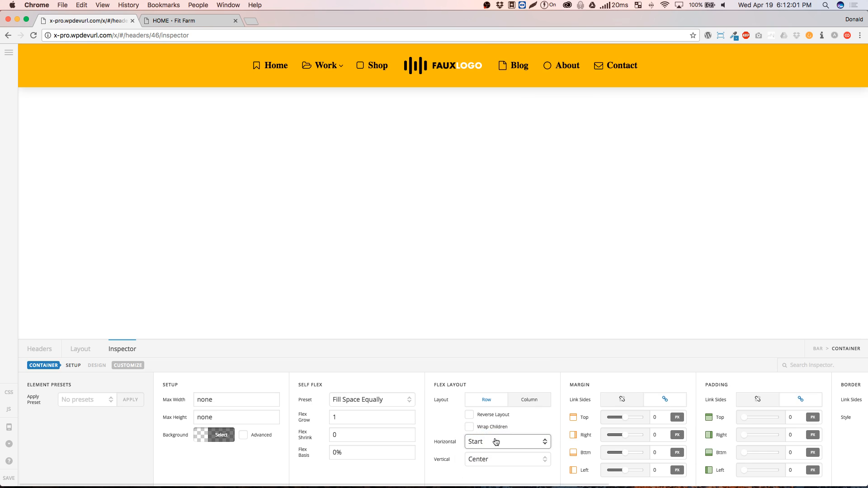
# - Set the horizontal flex alignment of both navigation containers back to Center
pyautogui.click(494, 439)
pyautogui.click(488, 452)
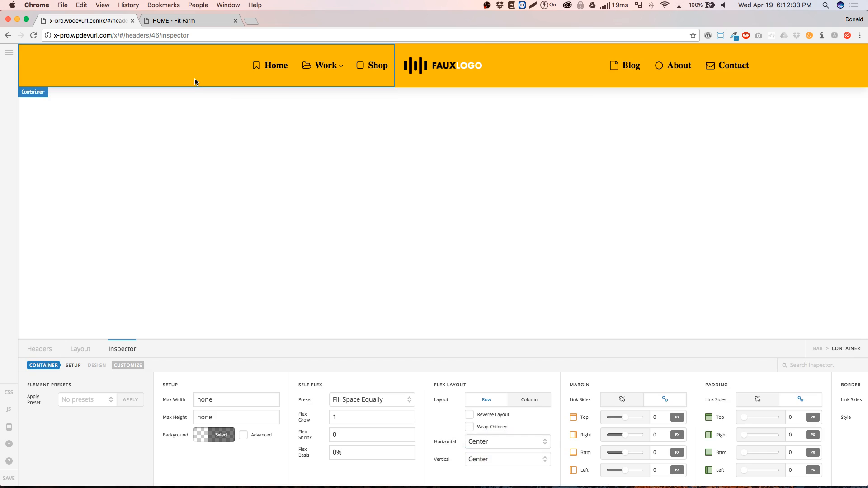
pyautogui.click(196, 83)
pyautogui.click(493, 438)
pyautogui.click(487, 433)
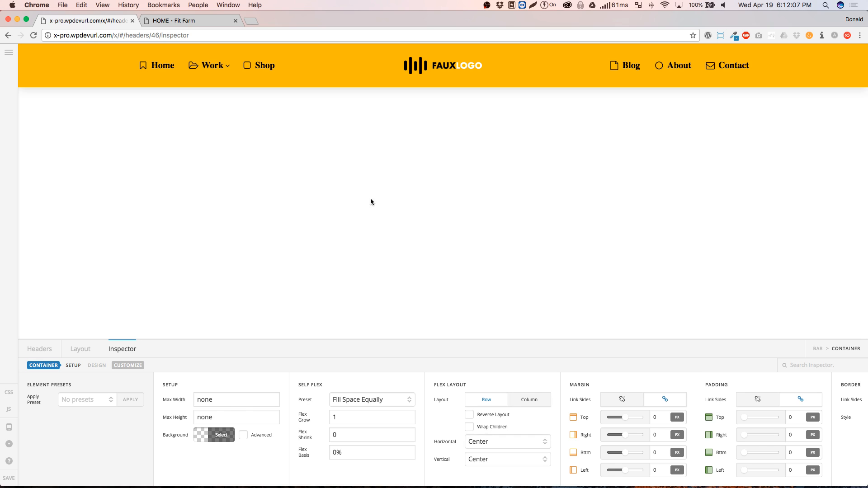
# - Replace the placeholder logo with Fit-Farm-Fat-Camp-Hero-Logo-Color-375x300.png from the media library
pyautogui.click(437, 67)
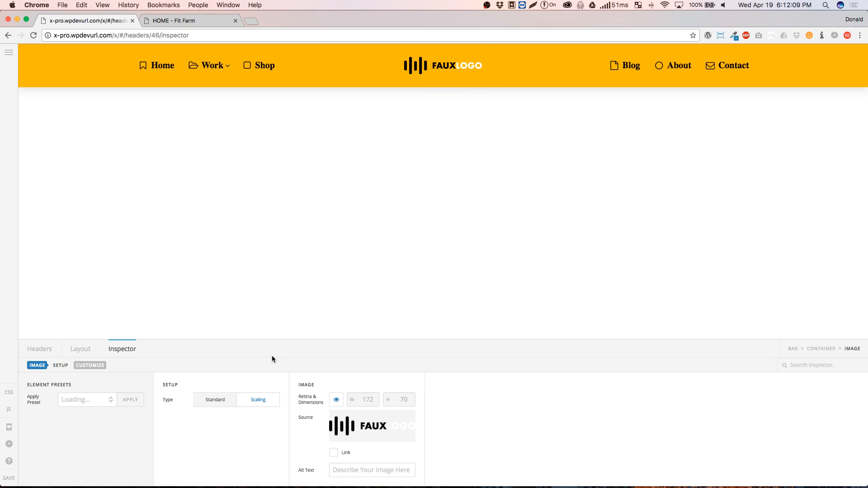
pyautogui.click(353, 427)
pyautogui.click(353, 427)
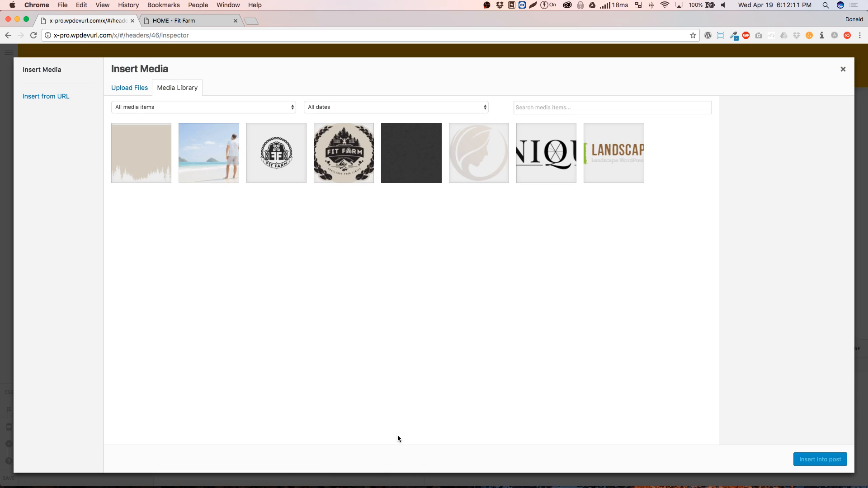
pyautogui.click(342, 152)
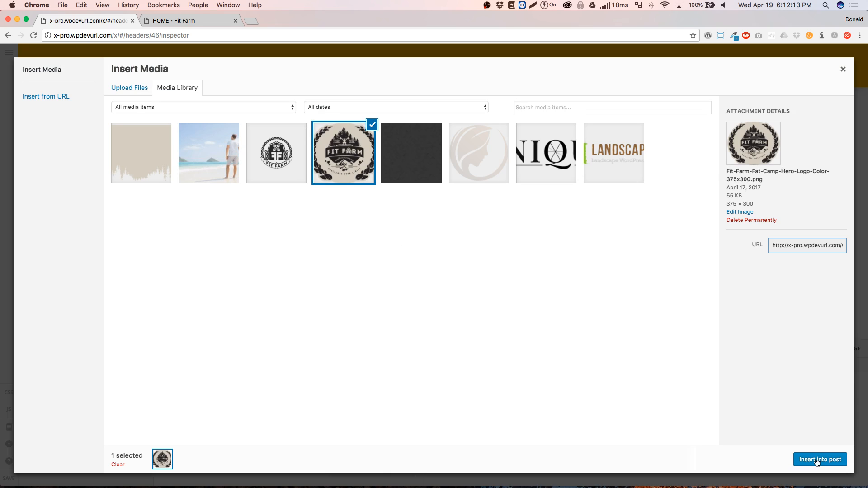
pyautogui.click(817, 460)
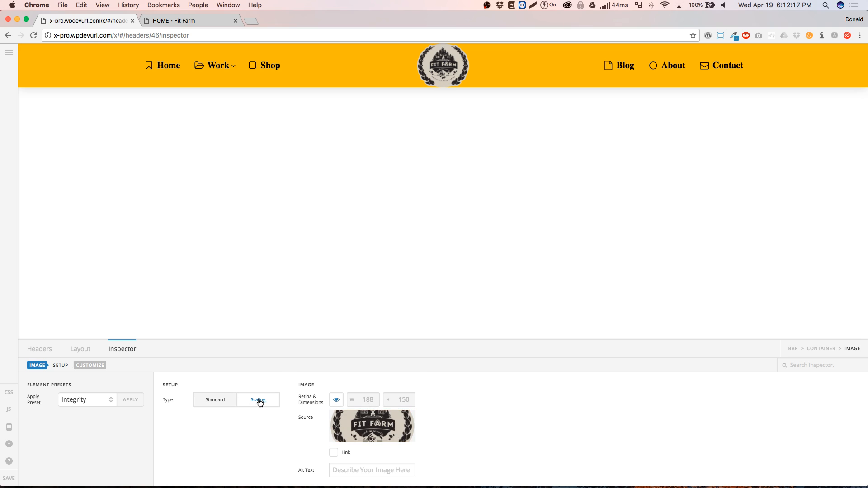
pyautogui.scroll(-1, 273, 261)
pyautogui.scroll(1, 273, 259)
# - Set the header bar's background colour to #D5CEC1 and its height to 12 em
pyautogui.click(80, 348)
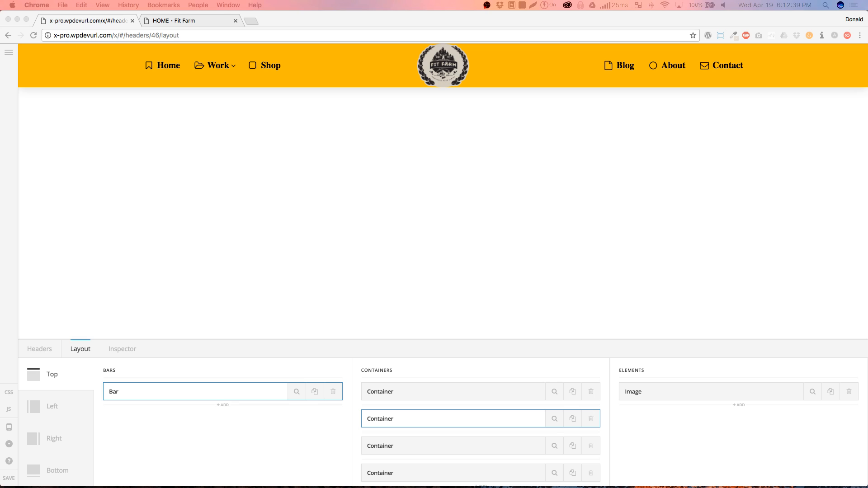
pyautogui.click(296, 391)
pyautogui.click(225, 469)
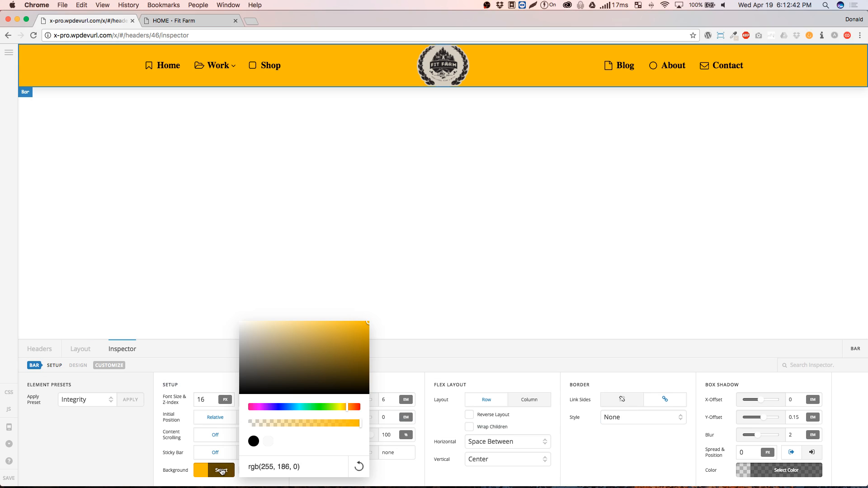
pyautogui.tripleClick(273, 467)
pyautogui.write('#D5CEC1')
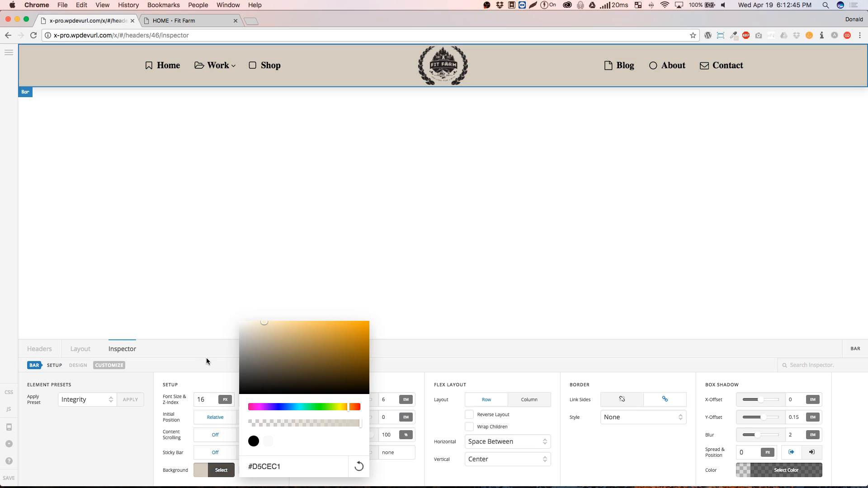
pyautogui.click(207, 358)
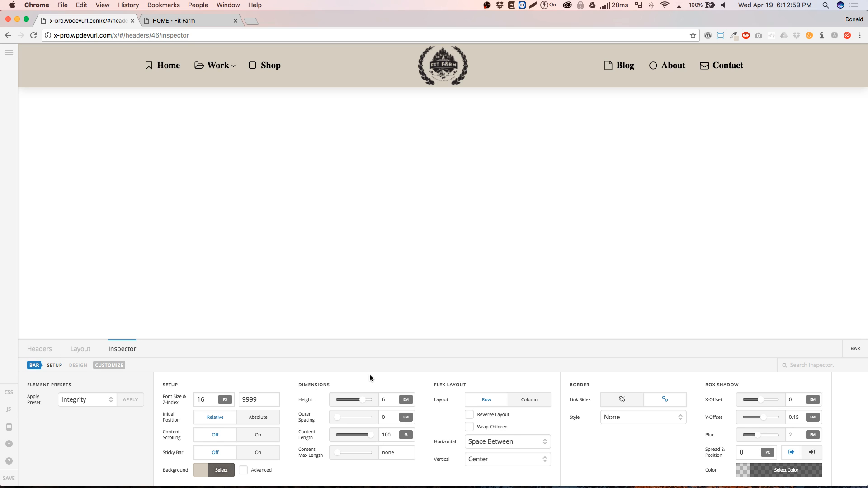
pyautogui.doubleClick(383, 399)
pyautogui.write('2')
pyautogui.click(387, 373)
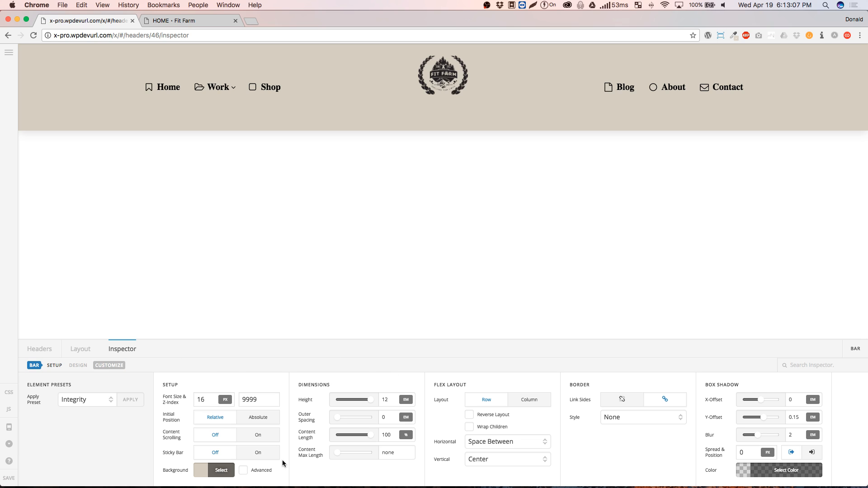
# - Enable the bar's advanced background and use Fit-Farm-Header-Background-Slim-900x375.png as the lower layer image
pyautogui.click(243, 471)
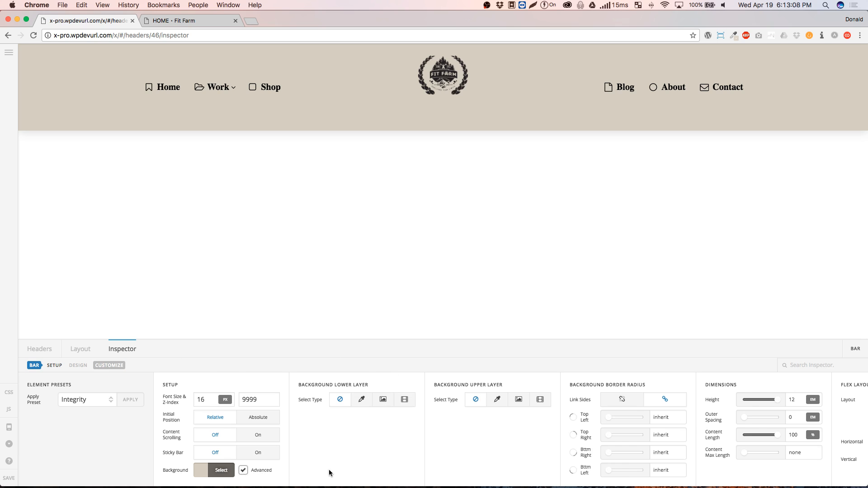
pyautogui.click(383, 400)
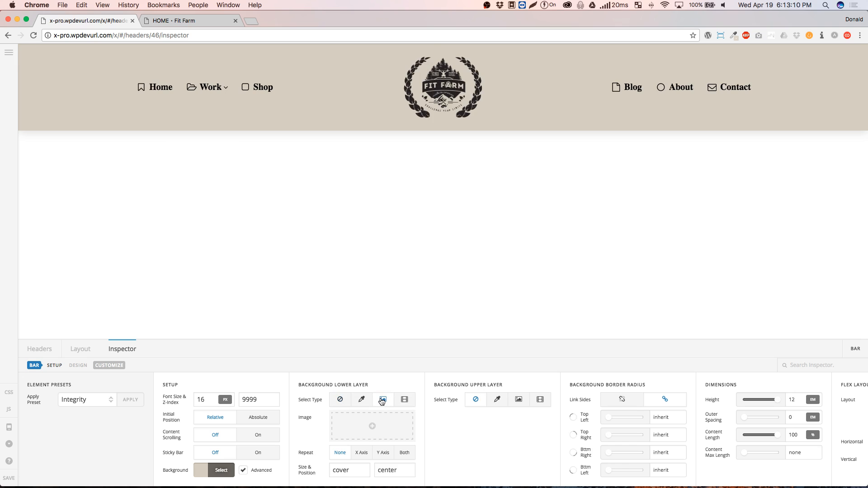
pyautogui.click(355, 426)
pyautogui.click(159, 177)
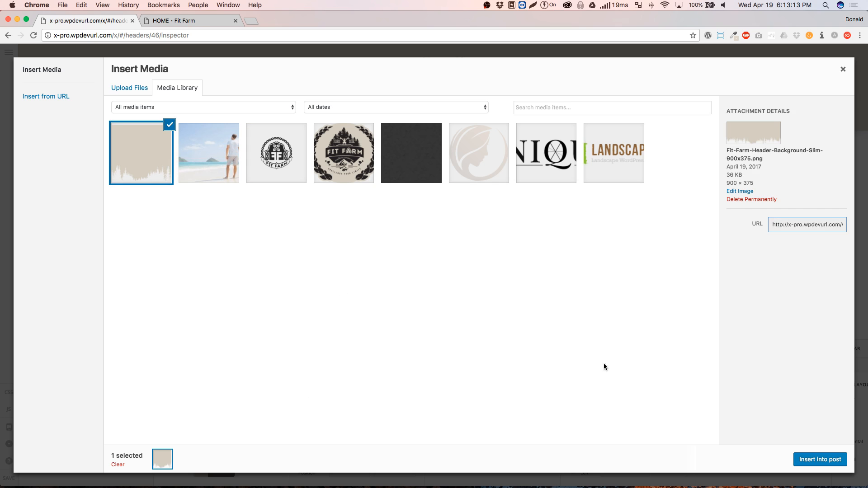
pyautogui.click(831, 463)
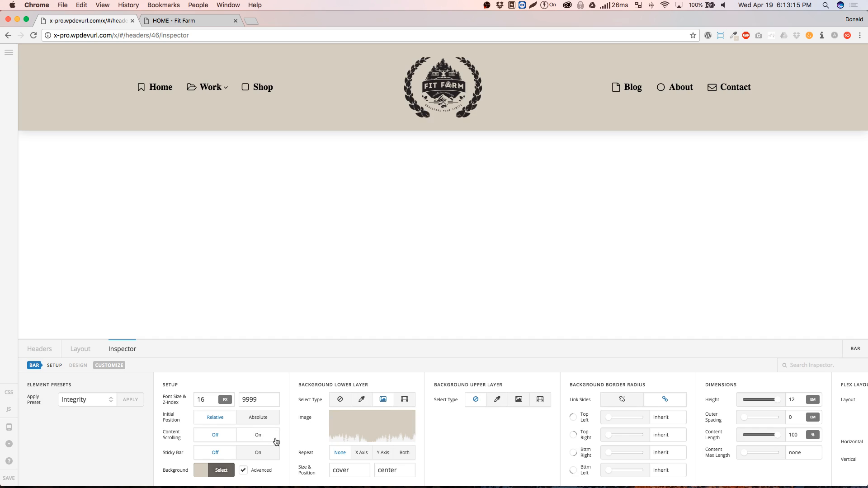
# - Set the bar's background colour to transparent
pyautogui.click(224, 471)
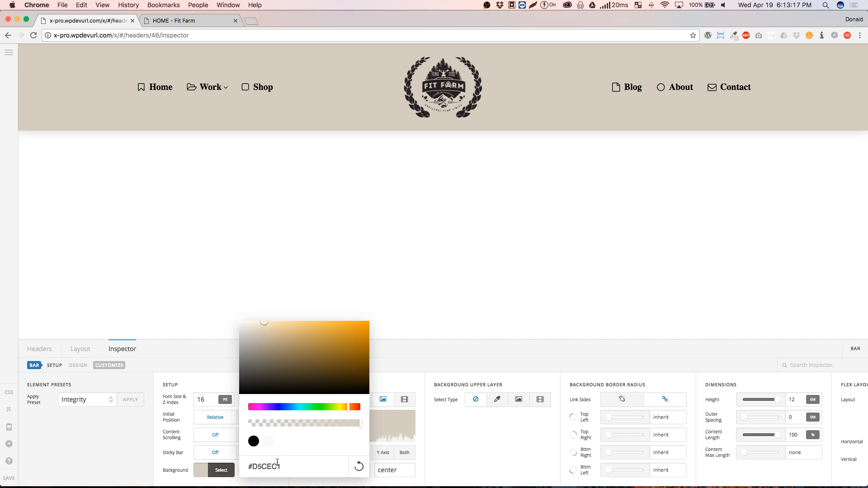
pyautogui.press('super+a')
pyautogui.write('transparent')
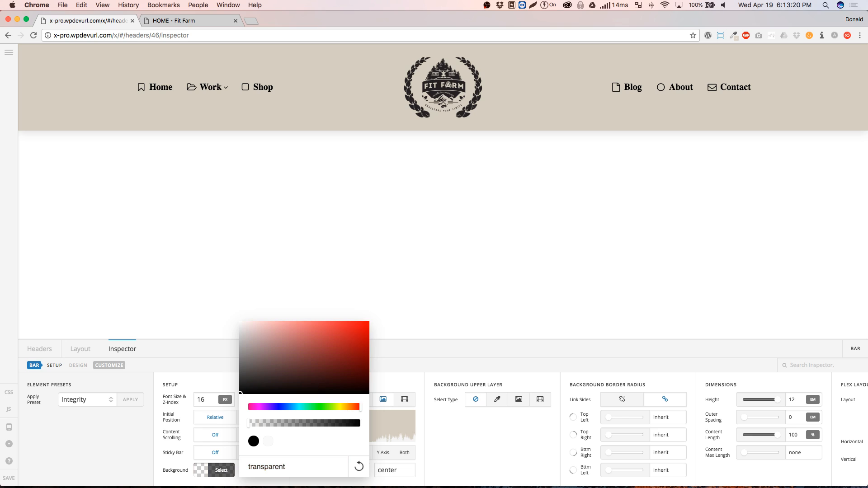
pyautogui.click(398, 399)
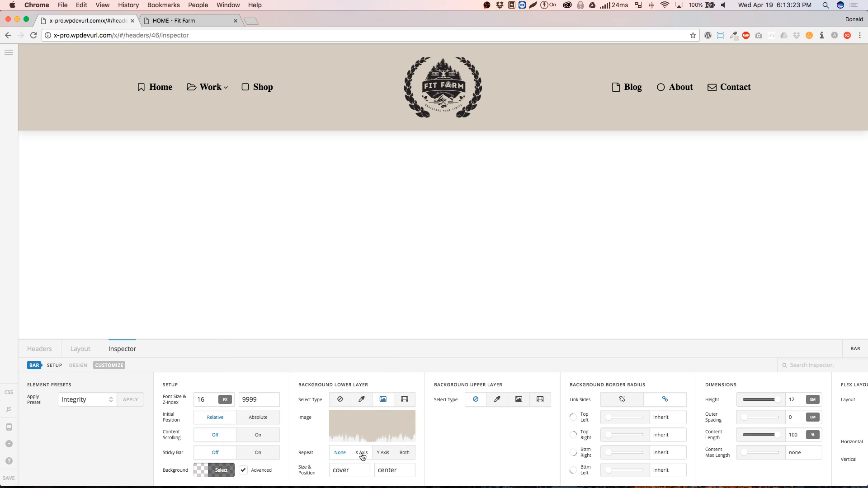
# - Repeat the lower layer background image along the X axis and set its size to contain
pyautogui.click(362, 452)
pyautogui.doubleClick(357, 469)
pyautogui.write('contain')
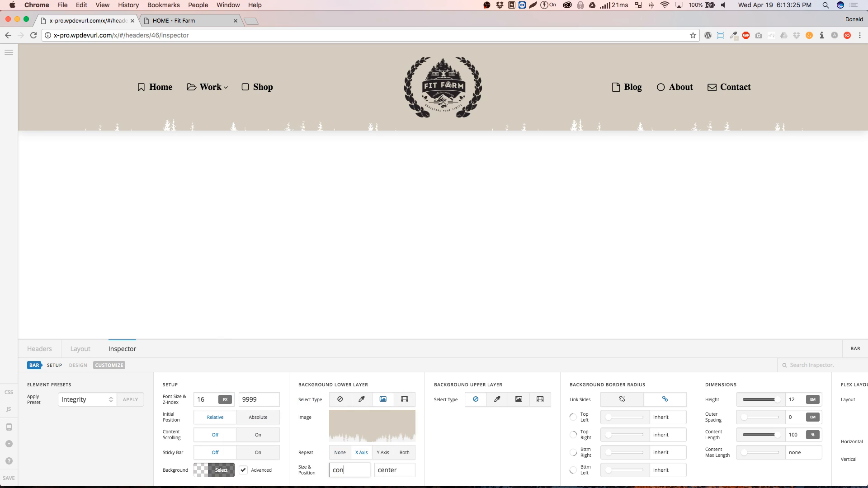
pyautogui.click(467, 475)
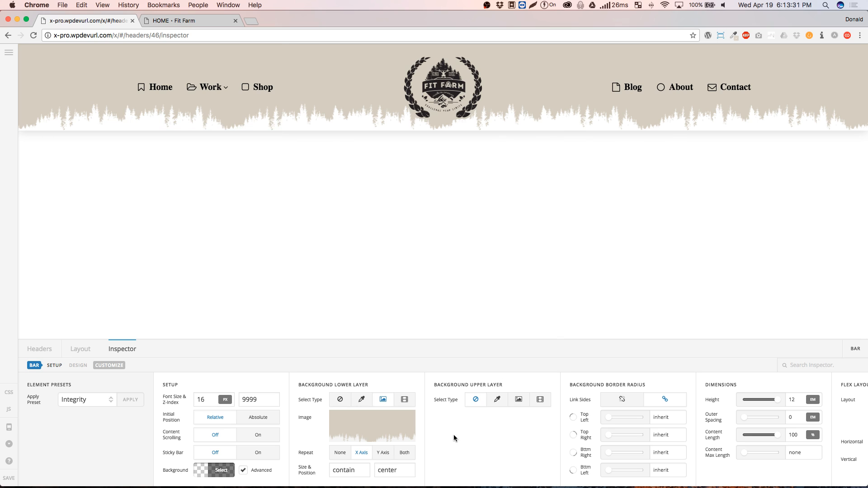
# - Set the bar's box shadow colour to transparent
pyautogui.hscroll(10, 453, 435)
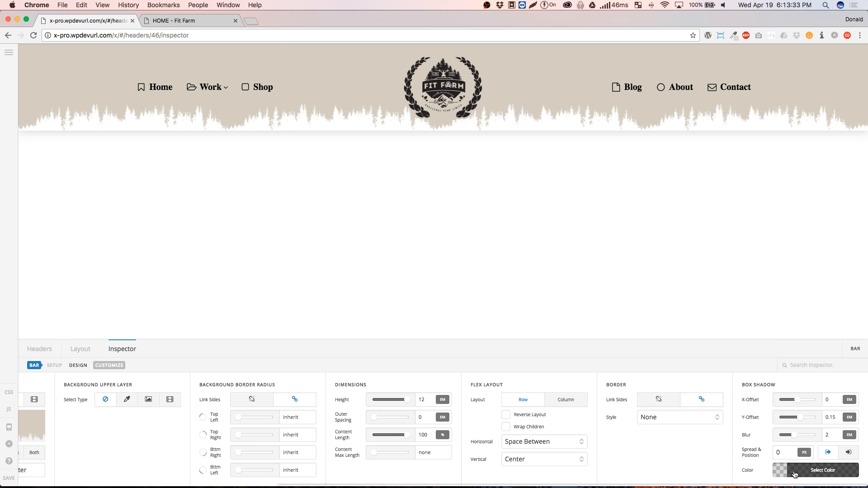
pyautogui.click(818, 470)
pyautogui.tripleClick(702, 462)
pyautogui.press('Return')
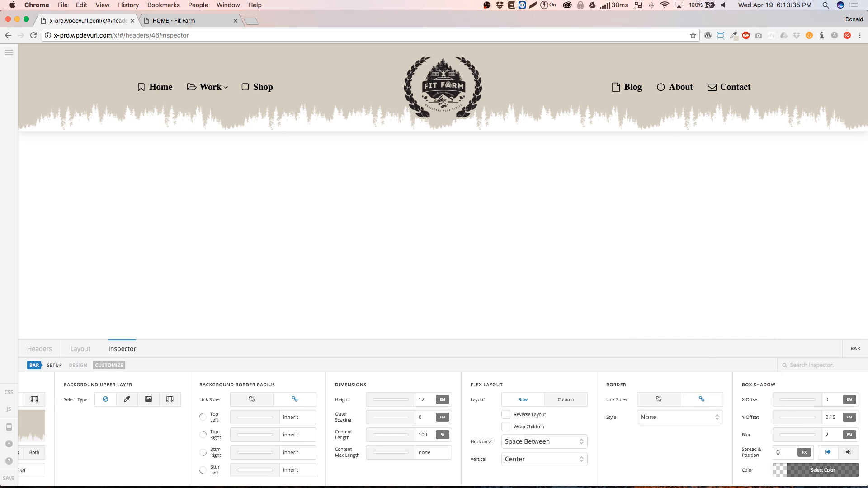
pyautogui.hscroll(-10, 703, 462)
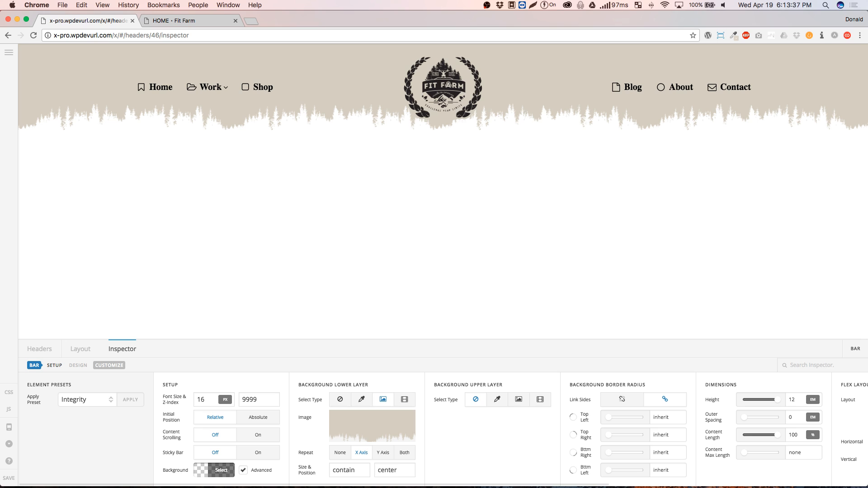
pyautogui.hscroll(10, 721, 465)
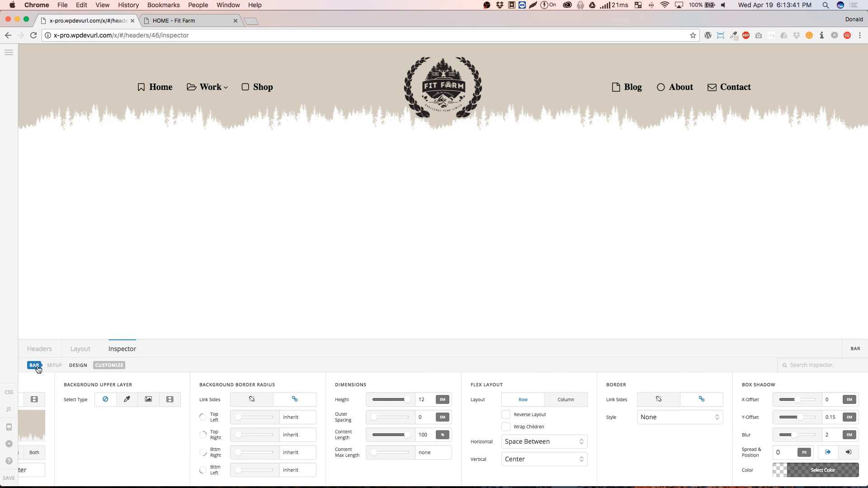
pyautogui.moveTo(231, 398); pyautogui.dragTo(601, 397)
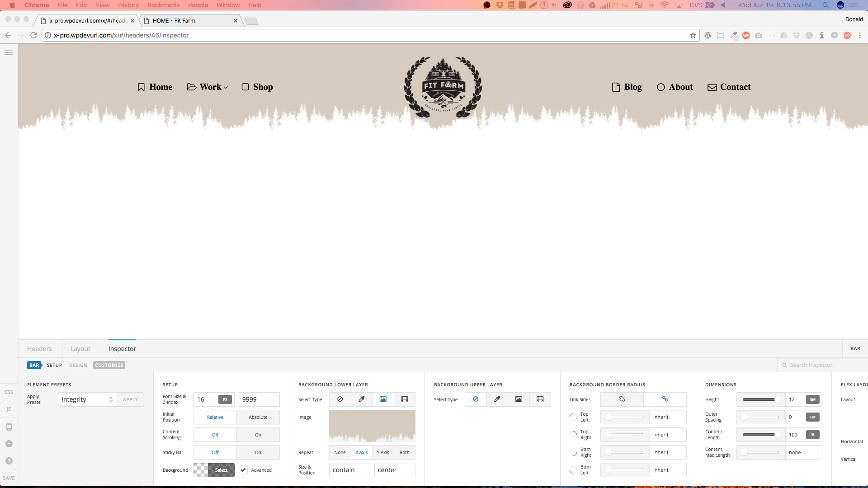
# - Turn on the Sticky Bar option for the top bar and check its behaviour in the page preview
pyautogui.click(412, 351)
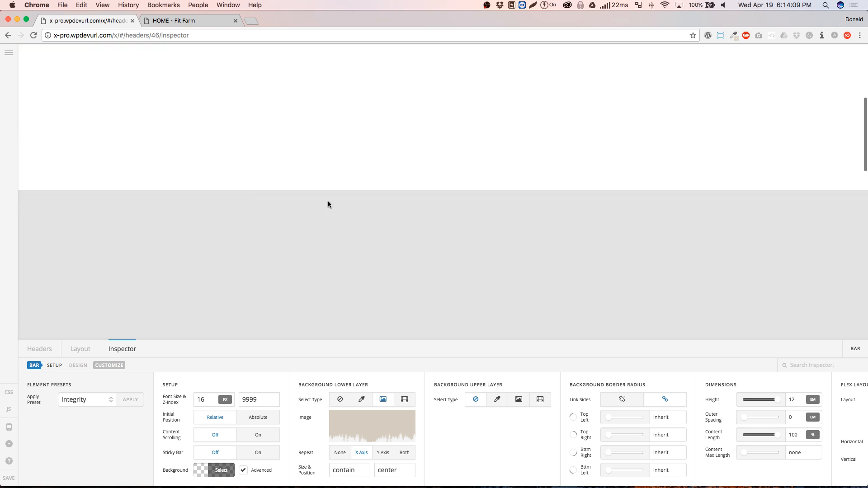
pyautogui.click(32, 92)
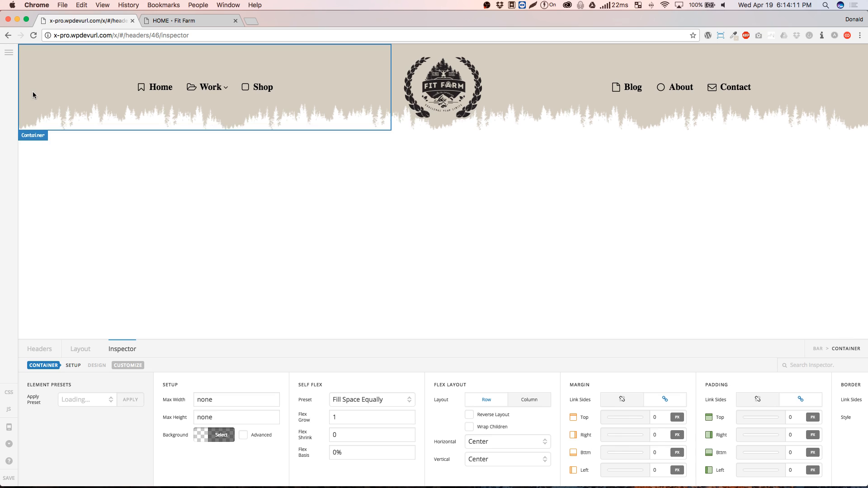
pyautogui.click(76, 354)
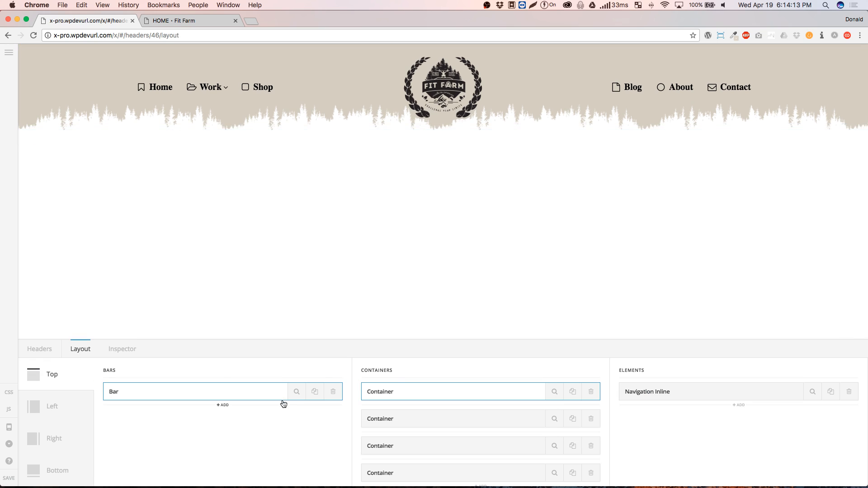
pyautogui.click(297, 392)
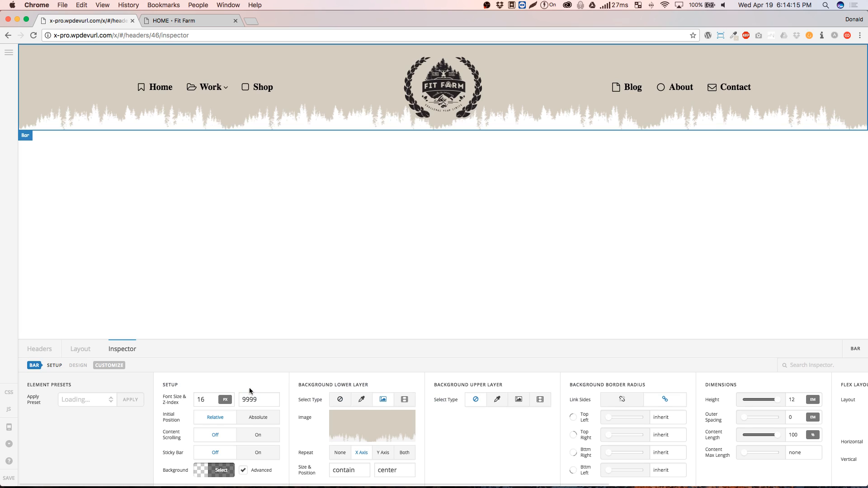
pyautogui.click(258, 453)
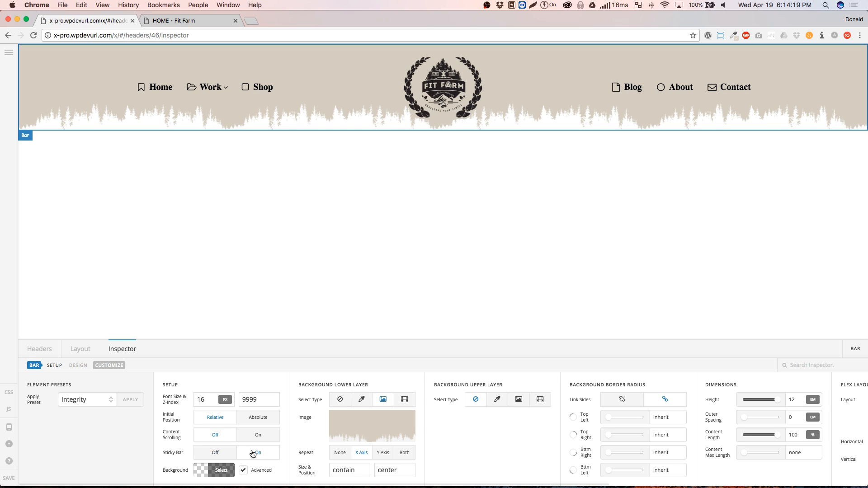
pyautogui.scroll(-5, 255, 315)
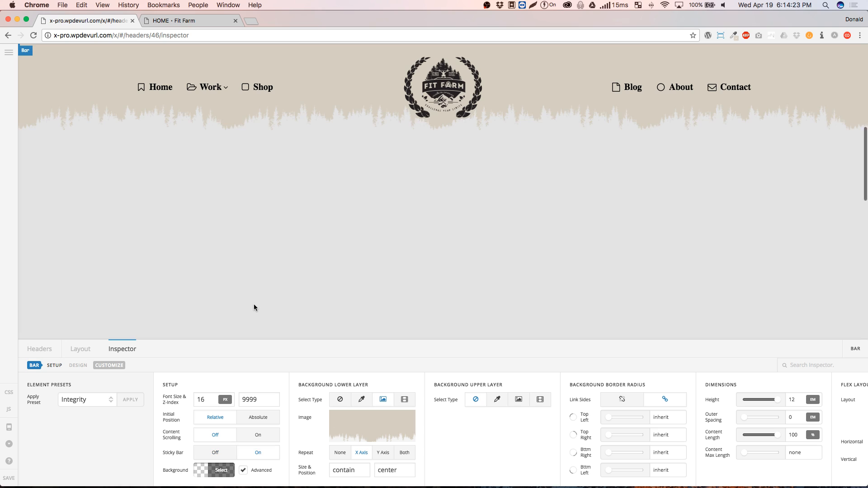
pyautogui.scroll(5, 254, 307)
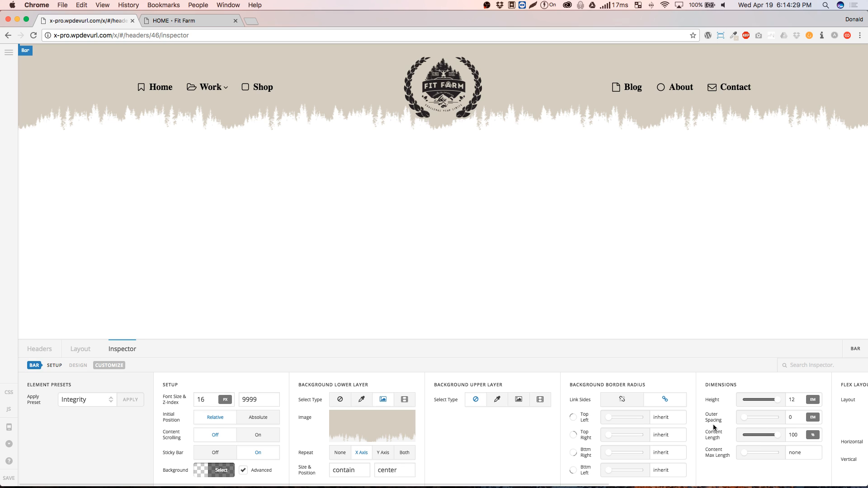
# - Set the sticky bar's shrink amount to 0.7 and preview the shrinking header on the page
pyautogui.hscroll(10, 501, 446)
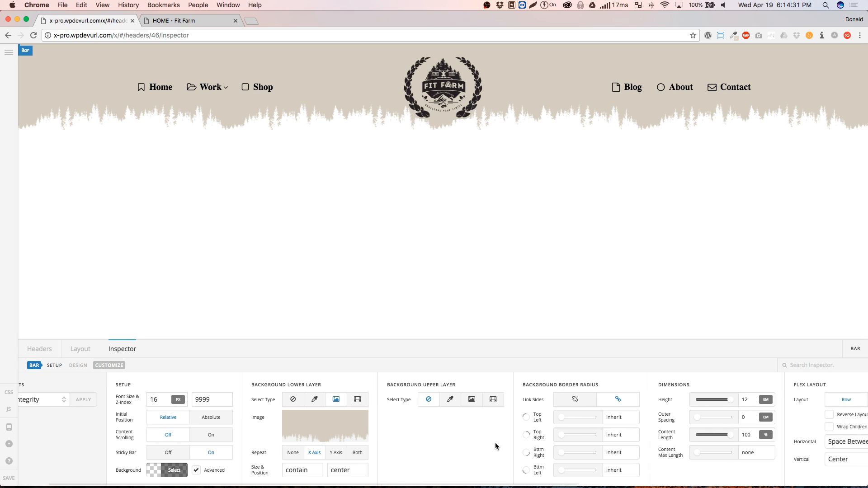
pyautogui.hscroll(1, 497, 445)
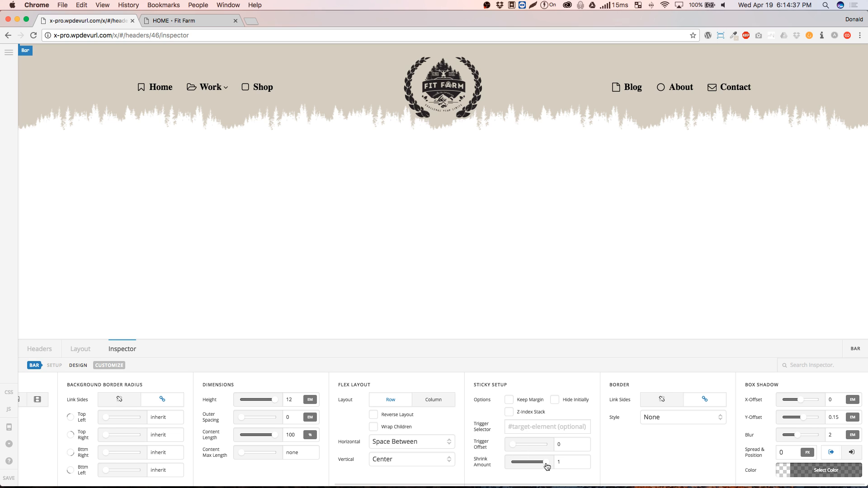
pyautogui.moveTo(546, 466); pyautogui.dragTo(531, 465)
pyautogui.hscroll(-4, 533, 464)
pyautogui.hscroll(5, 537, 461)
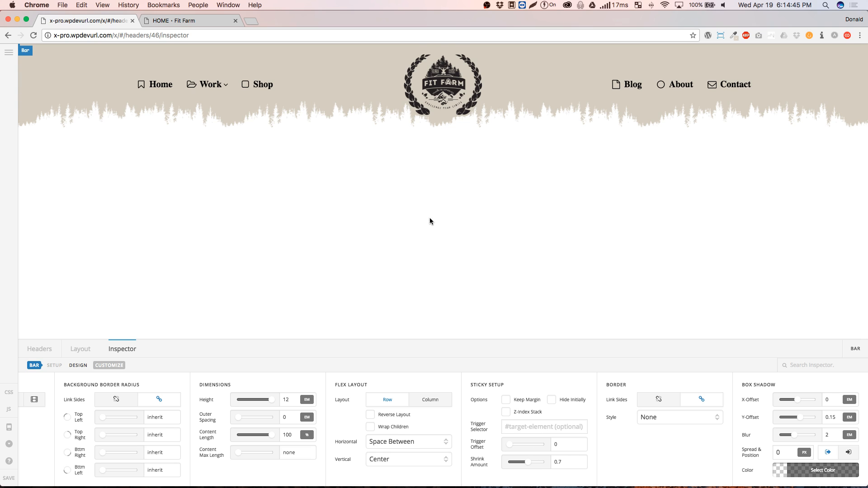
pyautogui.scroll(-5, 429, 221)
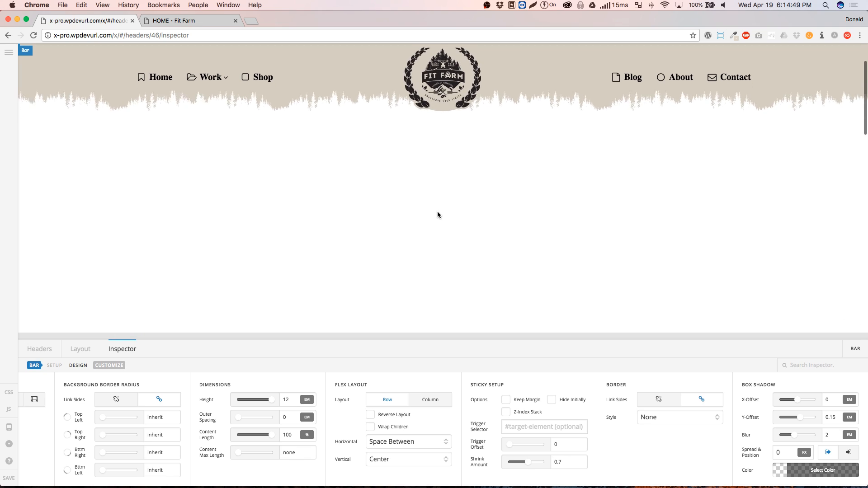
pyautogui.scroll(-5, 438, 212)
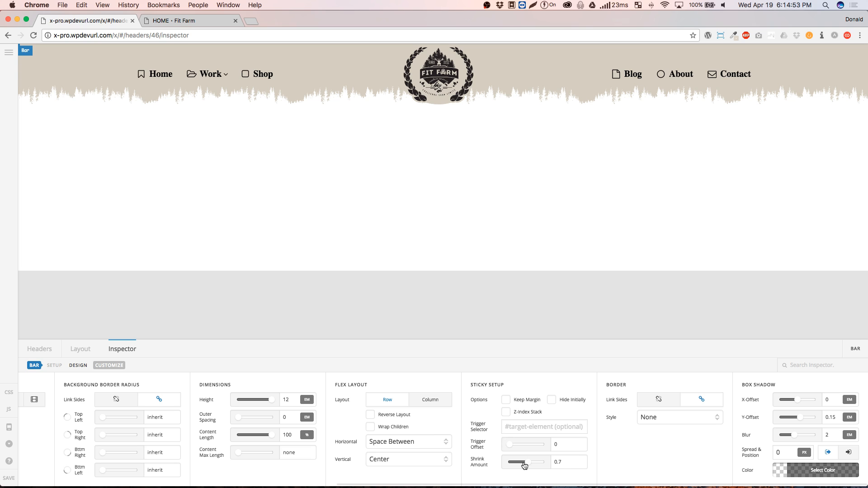
# - Set the sticky bar's shrink amount to 0.56 and check how the logo and tree-line background shrink in the preview
pyautogui.moveTo(524, 465); pyautogui.dragTo(520, 464)
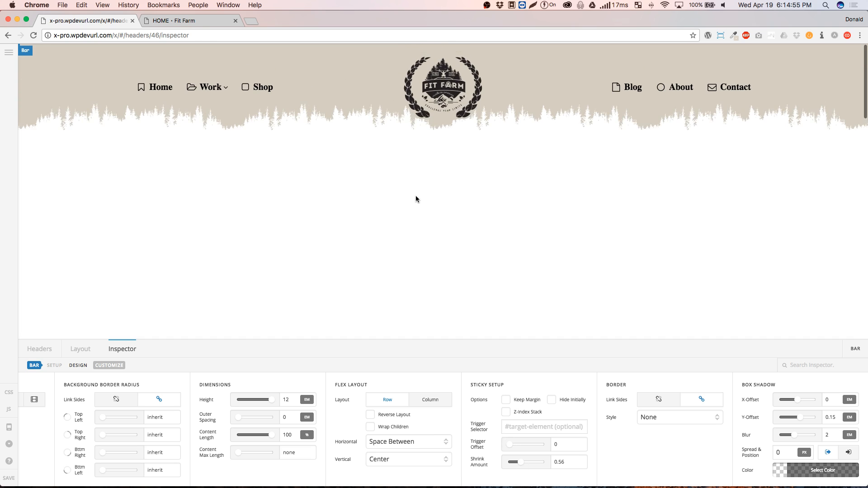
pyautogui.scroll(-3, 416, 198)
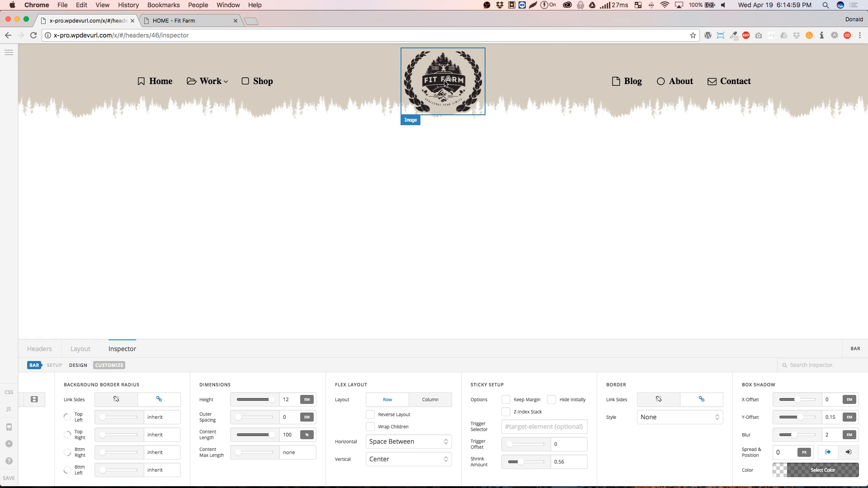
pyautogui.scroll(-3, 445, 83)
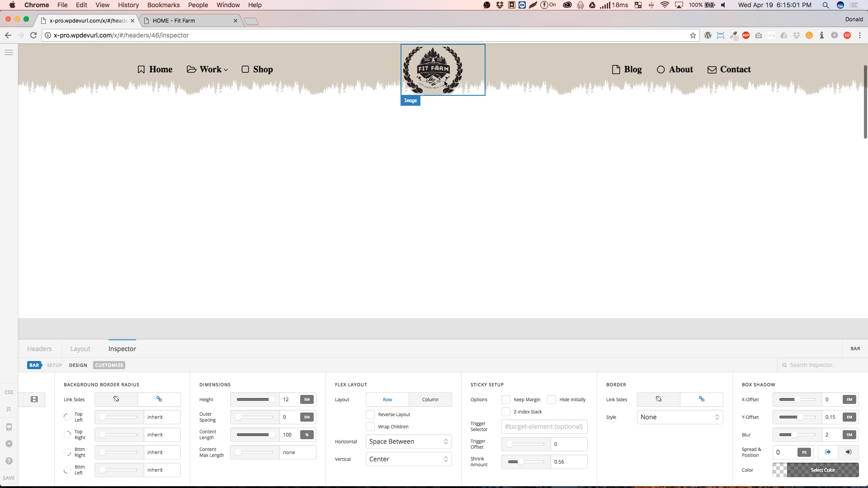
pyautogui.scroll(-2, 445, 82)
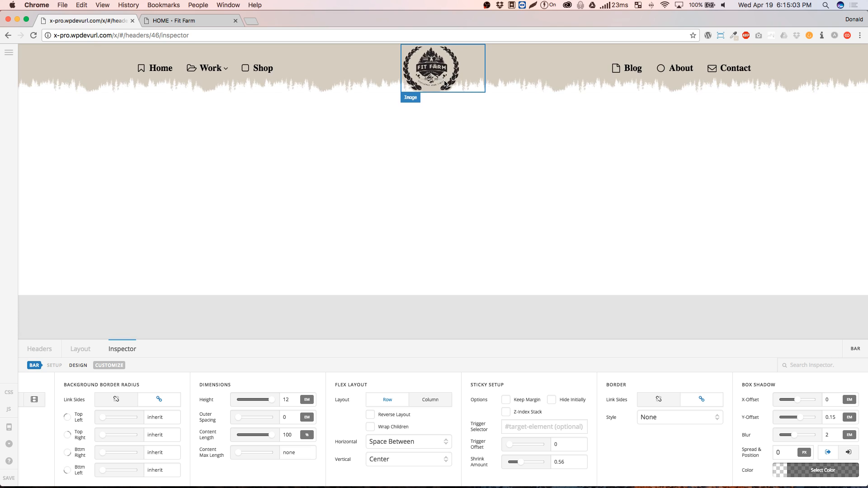
pyautogui.scroll(2, 445, 83)
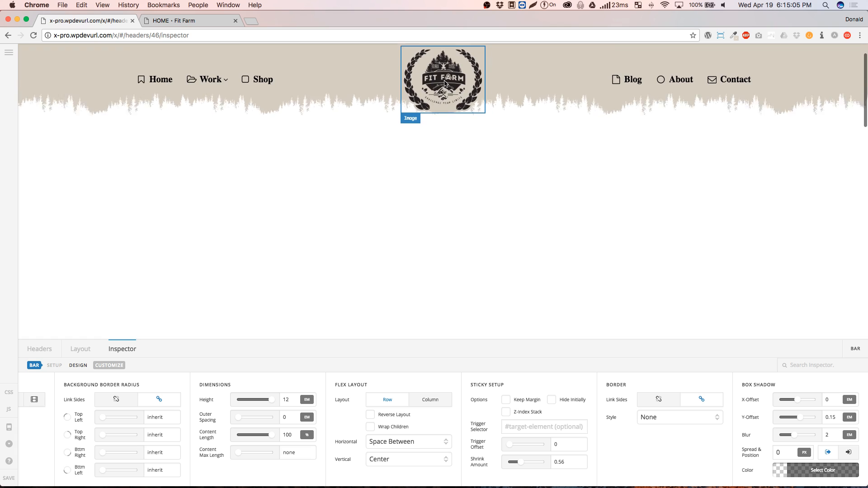
pyautogui.scroll(3, 445, 84)
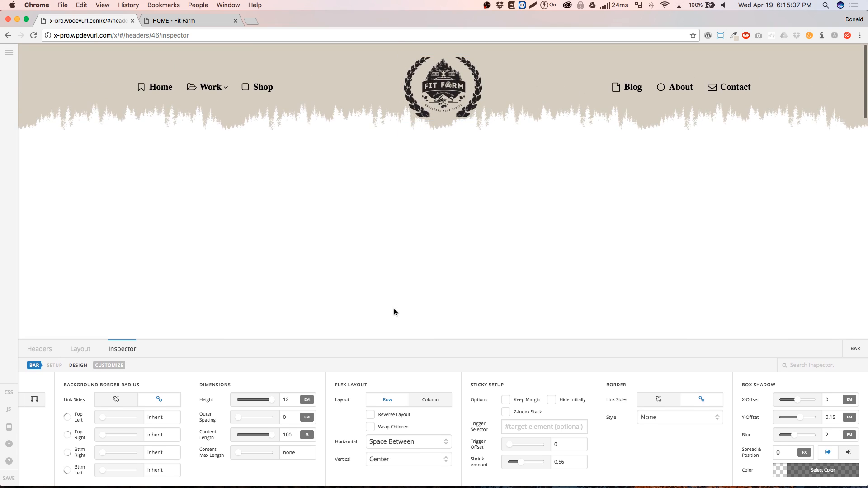
pyautogui.scroll(-3, 390, 233)
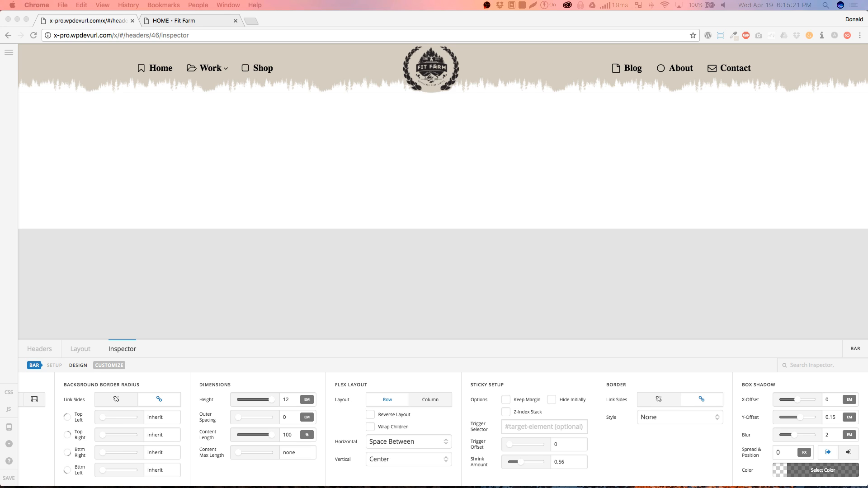
pyautogui.click(346, 166)
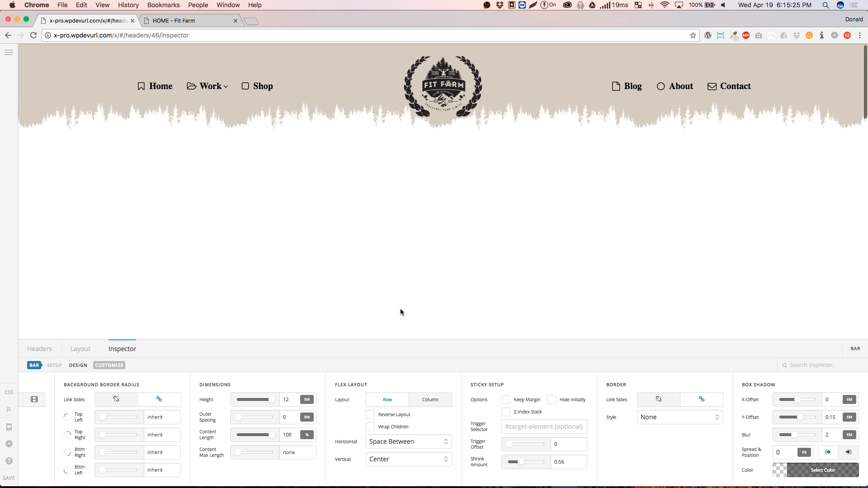
# - Paste the prepared header CSS: auto margins for the logo image, plus #D5CEC1 background, black menu text, 10px padding and 120px height for the fixed main_bar
pyautogui.click(9, 393)
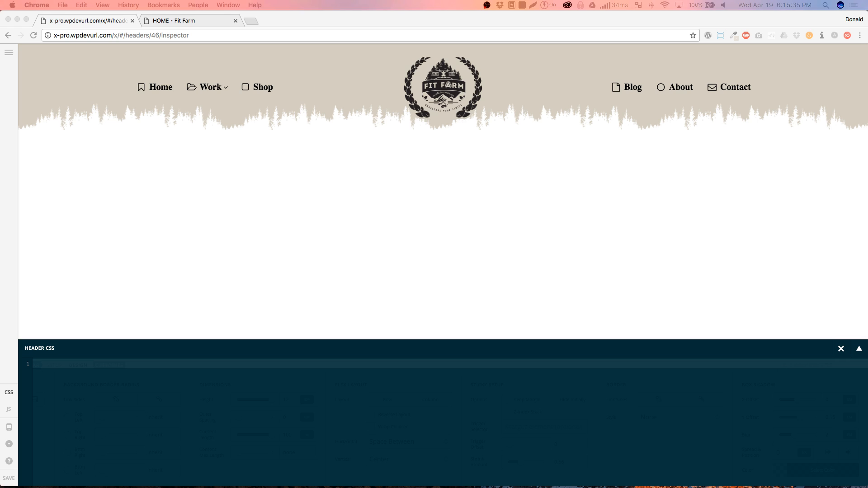
pyautogui.click(190, 369)
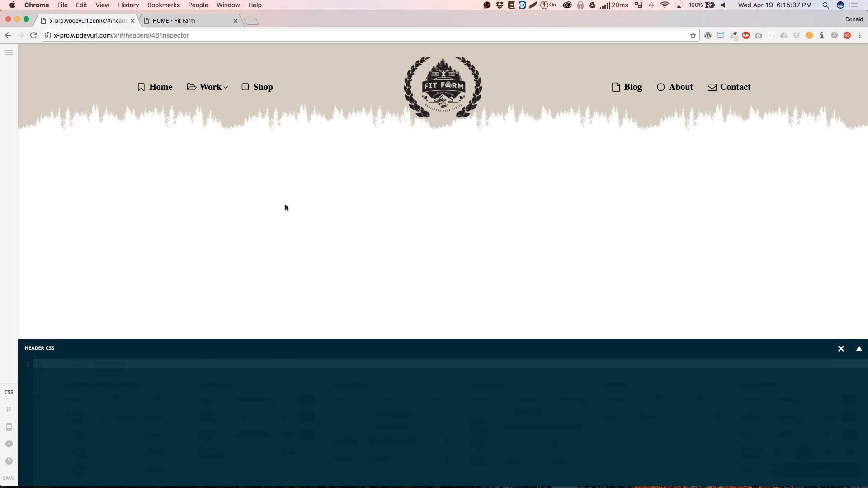
pyautogui.press('super+Tab')
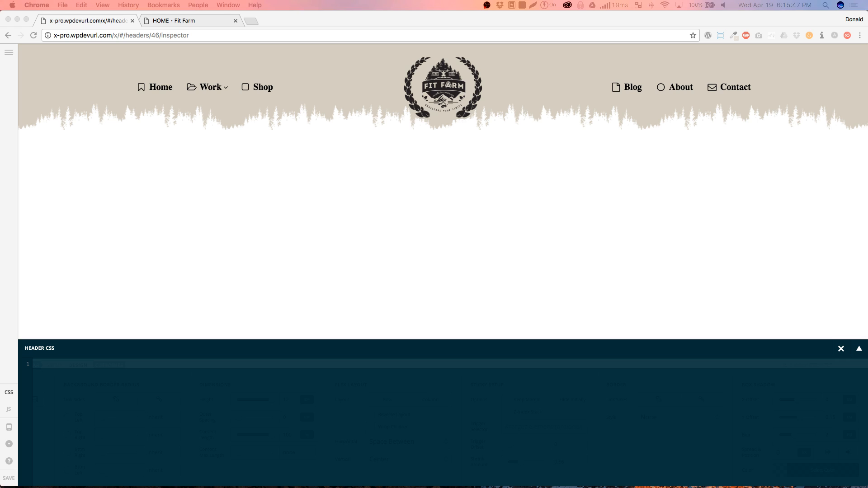
pyautogui.click(89, 395)
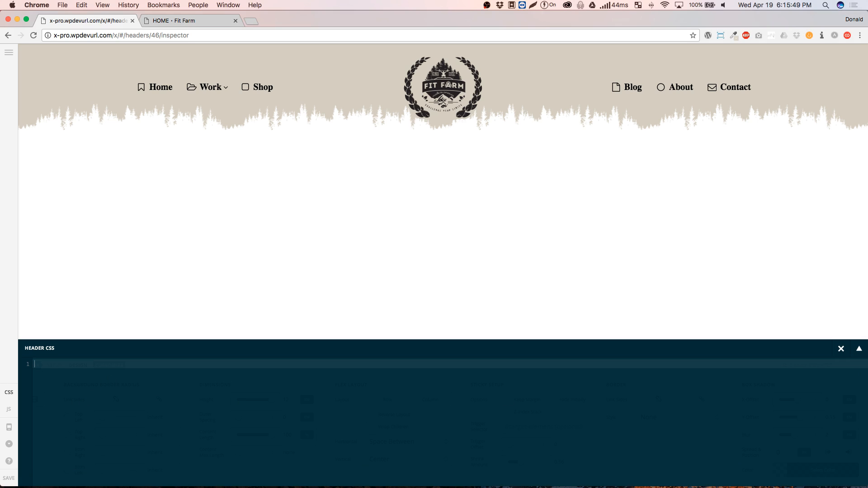
pyautogui.press('super+Tab')
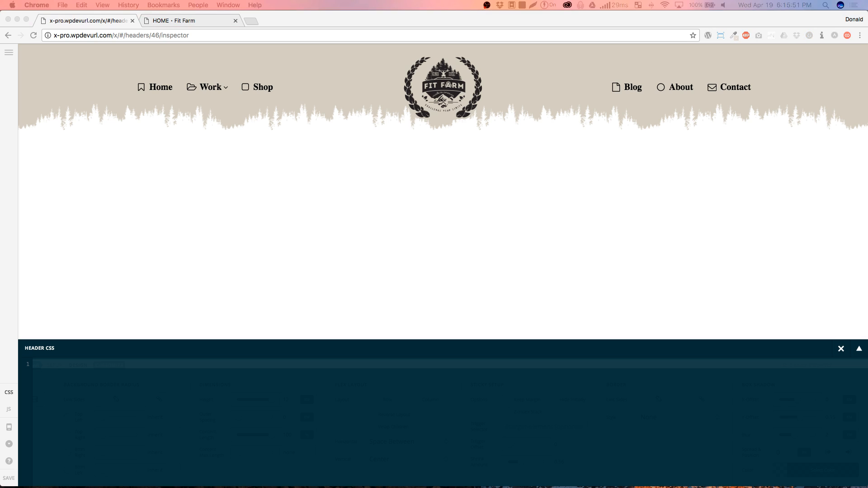
pyautogui.click(253, 404)
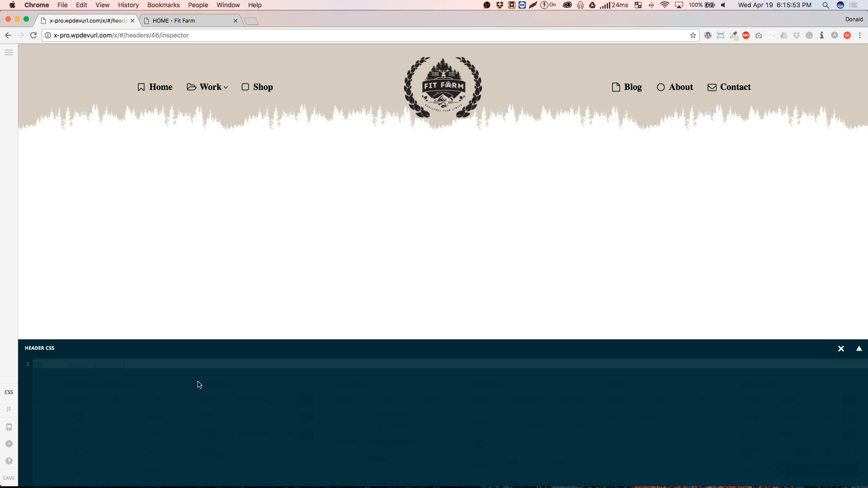
pyautogui.press('super+Tab')
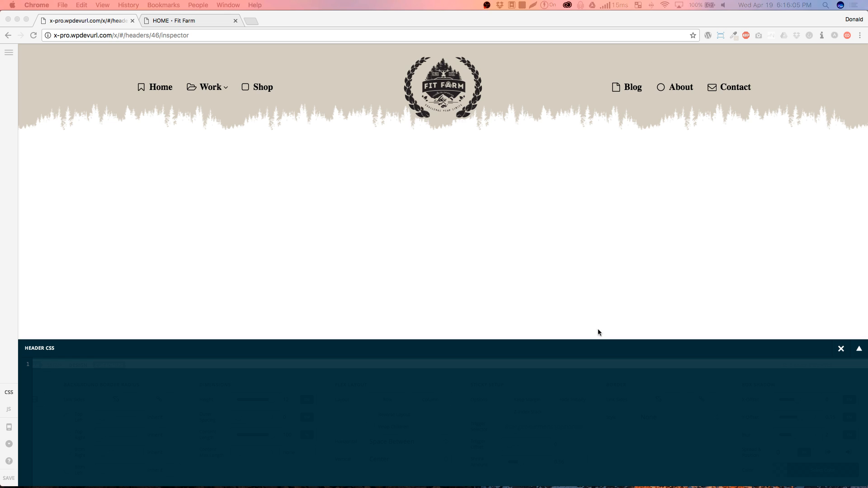
pyautogui.click(371, 366)
pyautogui.press('super+v')
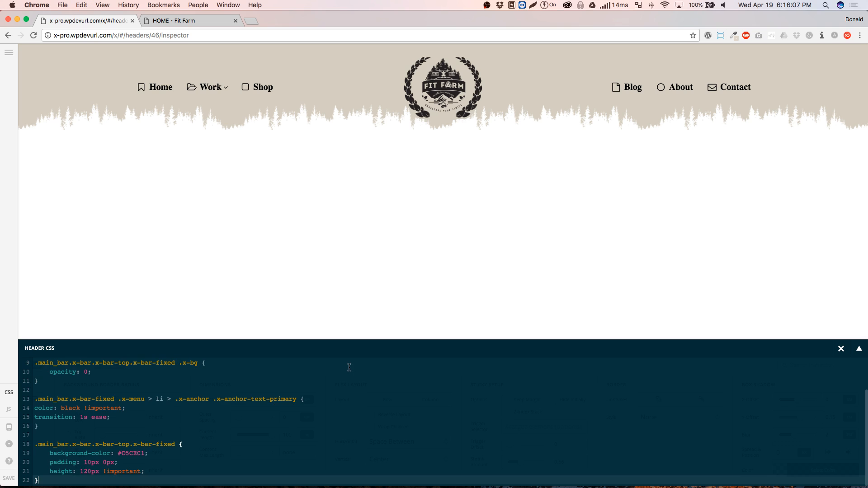
# - Enlarge the header CSS editor and review the pasted rules for the logo image, fixed main_bar background, menu text, padding and height
pyautogui.click(858, 348)
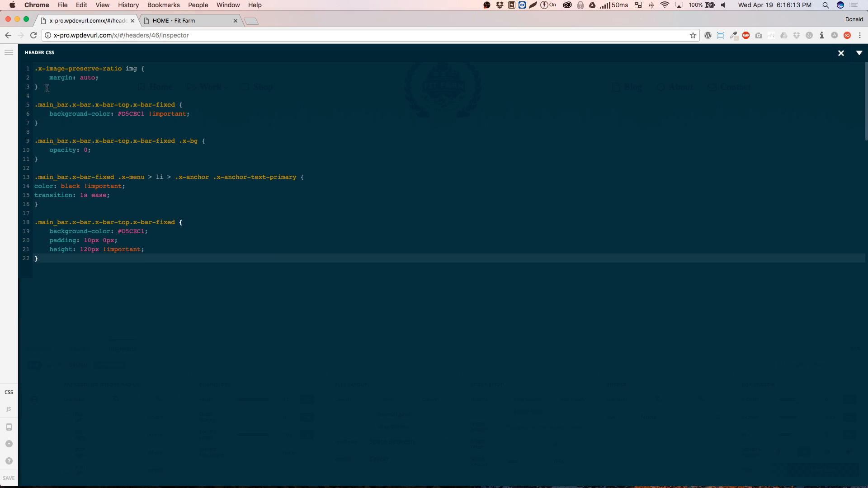
pyautogui.moveTo(100, 77); pyautogui.dragTo(35, 69)
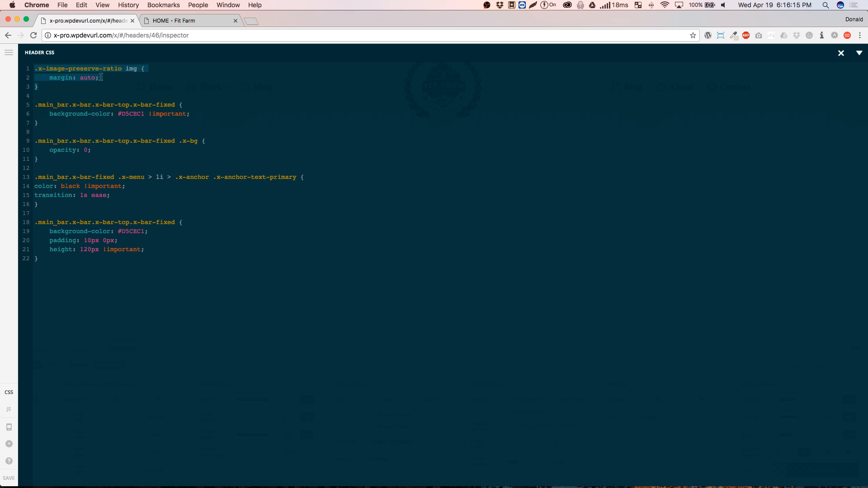
pyautogui.click(44, 87)
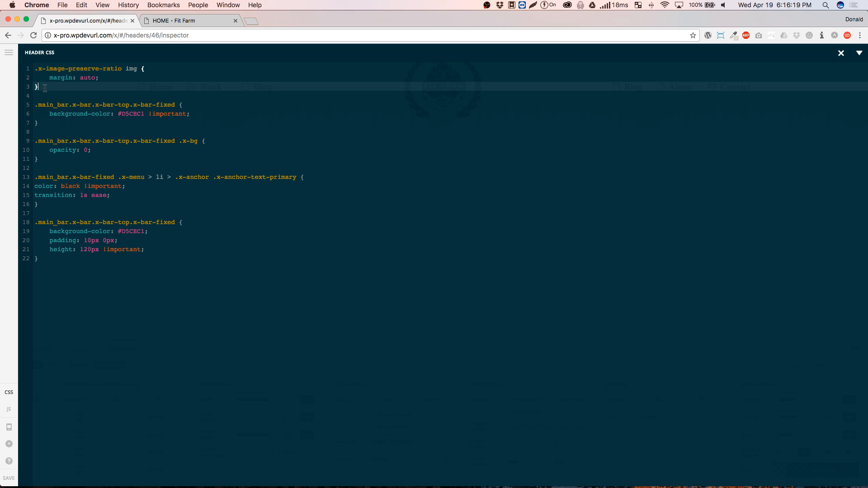
pyautogui.doubleClick(88, 77)
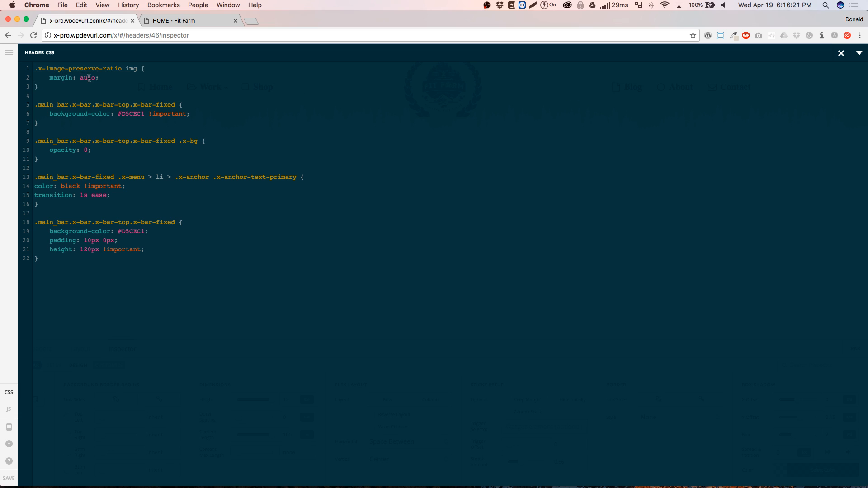
pyautogui.click(47, 84)
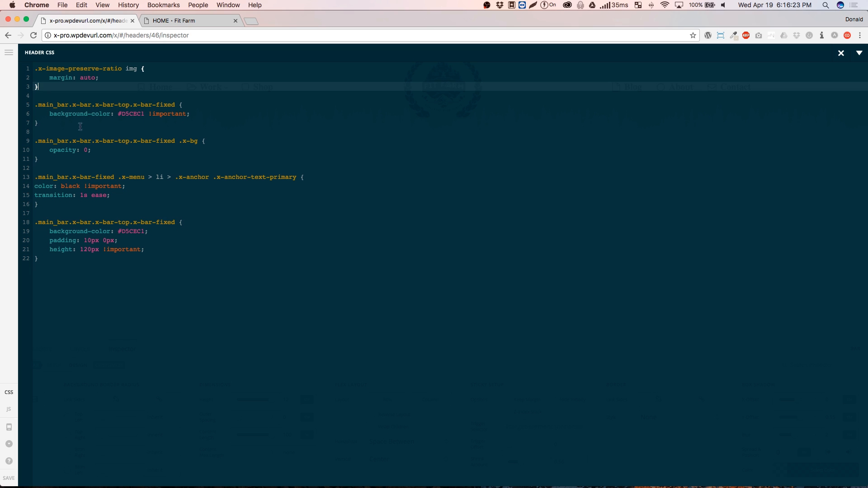
pyautogui.moveTo(36, 123); pyautogui.dragTo(38, 109)
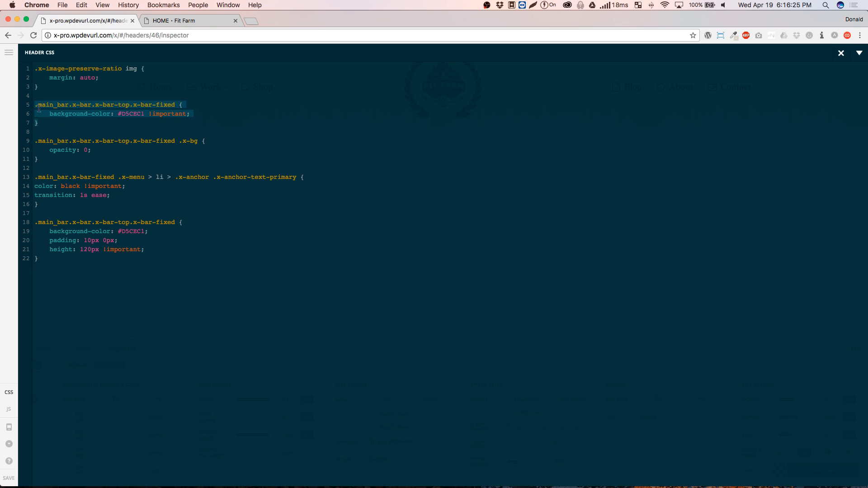
pyautogui.doubleClick(128, 114)
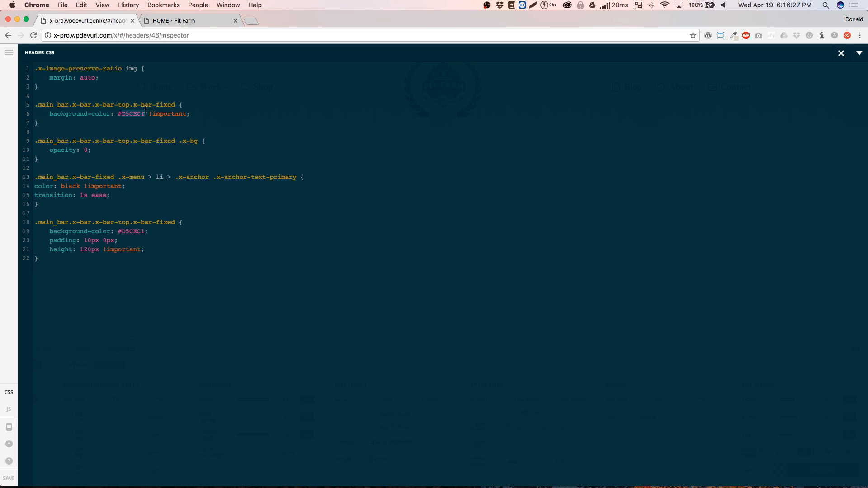
pyautogui.click(130, 105)
pyautogui.moveTo(130, 104); pyautogui.dragTo(177, 105)
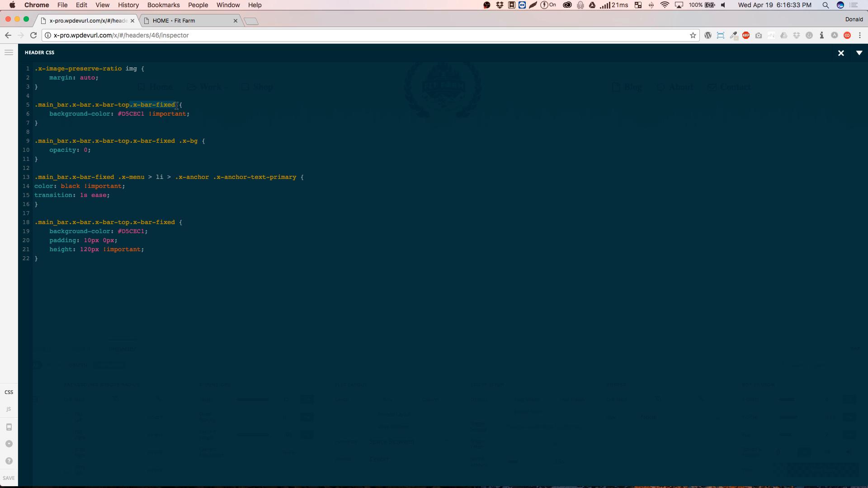
pyautogui.click(180, 141)
pyautogui.moveTo(34, 176); pyautogui.dragTo(58, 261)
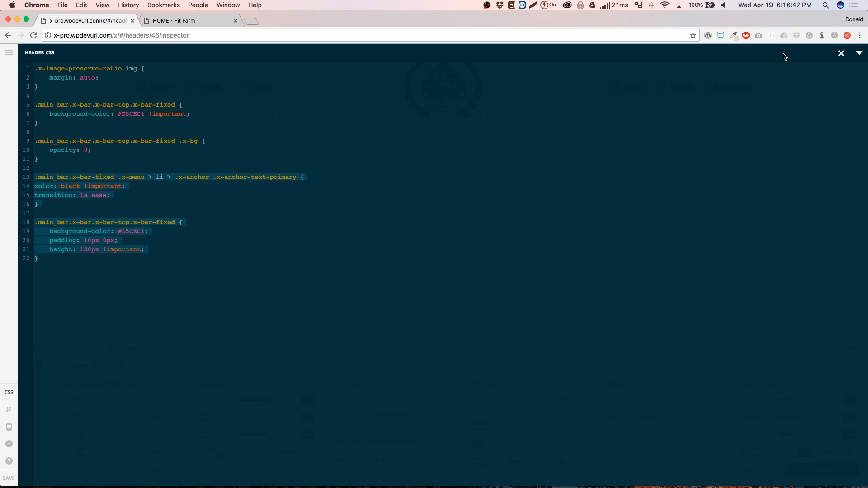
# - Close the header CSS and check in the page preview how the sticky header behaves on scroll
pyautogui.click(841, 54)
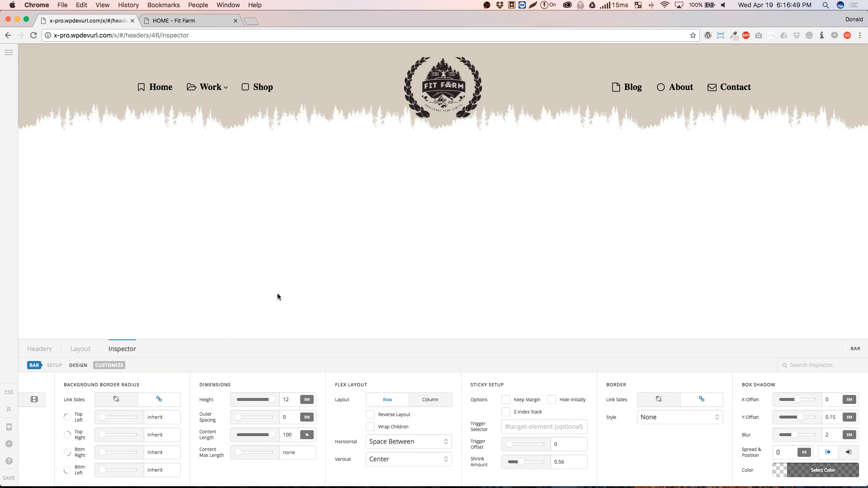
pyautogui.scroll(-3, 73, 178)
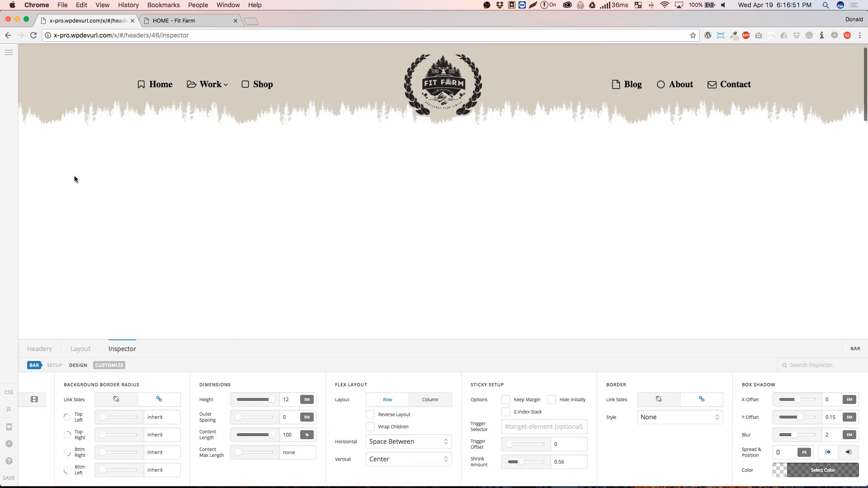
pyautogui.scroll(3, 150, 194)
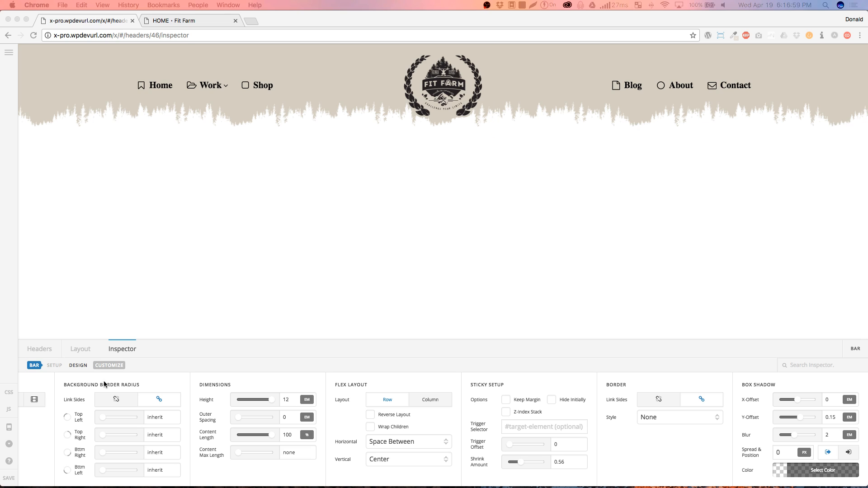
# - Reopen the header CSS and check the main_bar class name used in the fixed-bar selectors
pyautogui.click(6, 393)
pyautogui.click(5, 393)
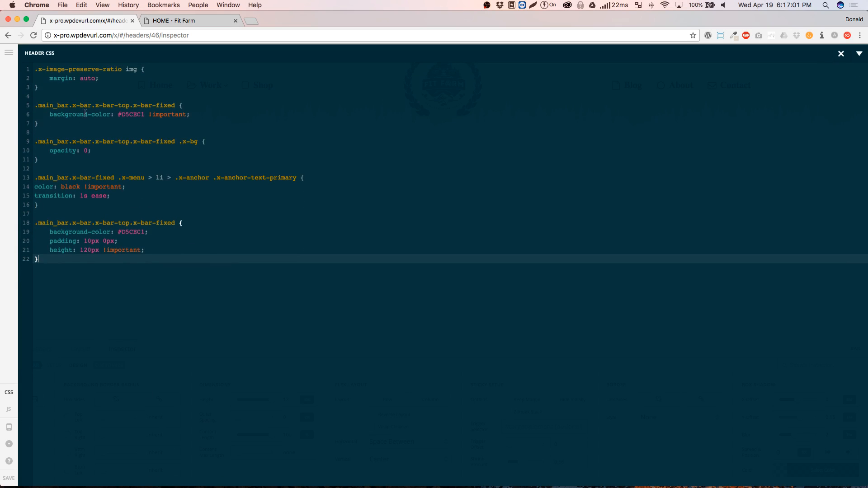
pyautogui.doubleClick(57, 140)
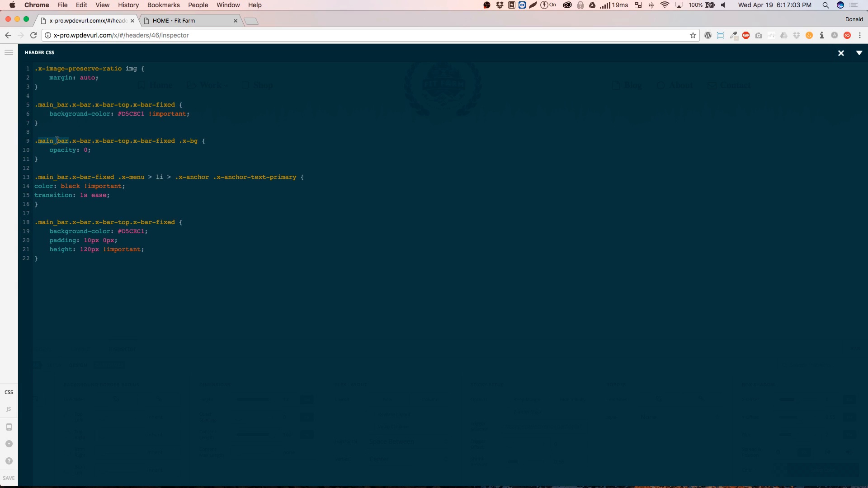
pyautogui.click(859, 52)
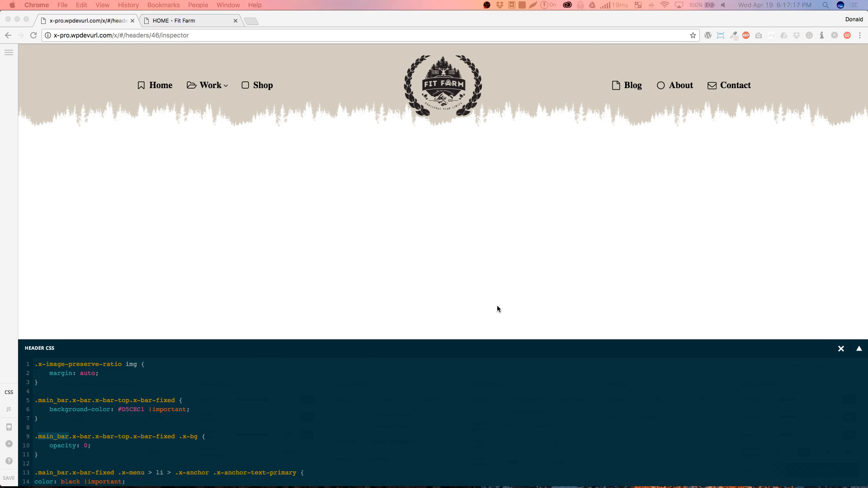
pyautogui.click(201, 401)
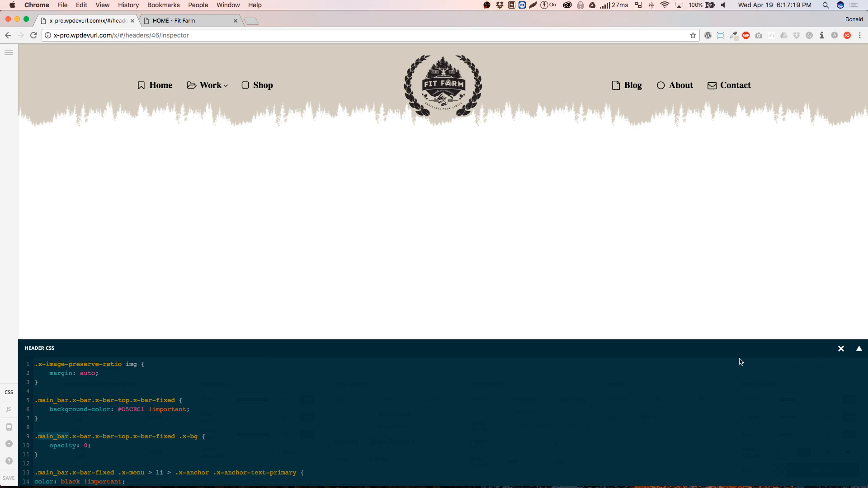
pyautogui.doubleClick(52, 401)
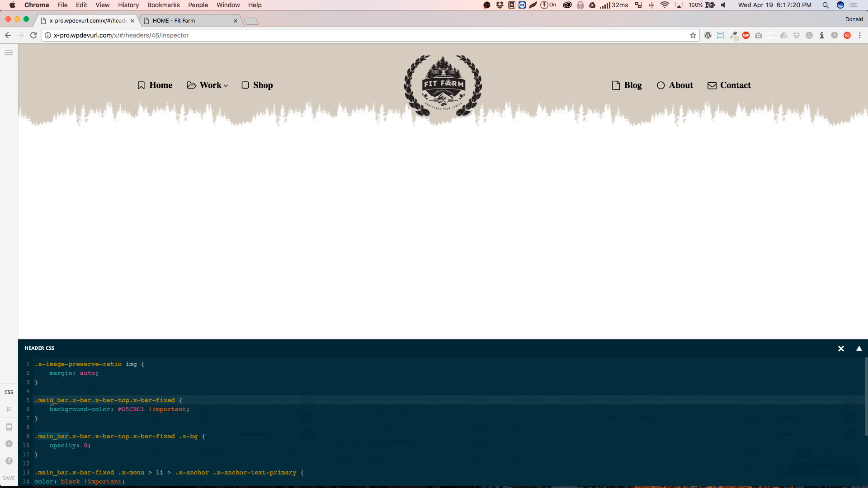
pyautogui.click(840, 348)
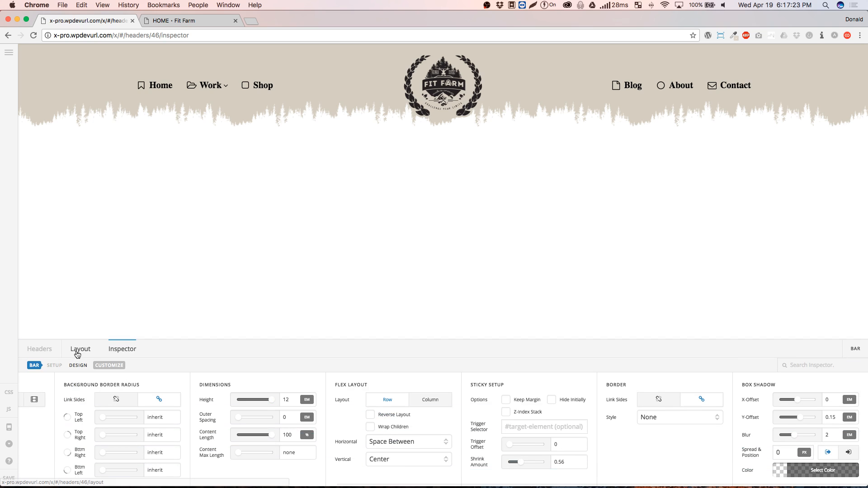
# - Set the top bar's custom class to main_bar and return to the header's layout
pyautogui.hscroll(-10, 126, 375)
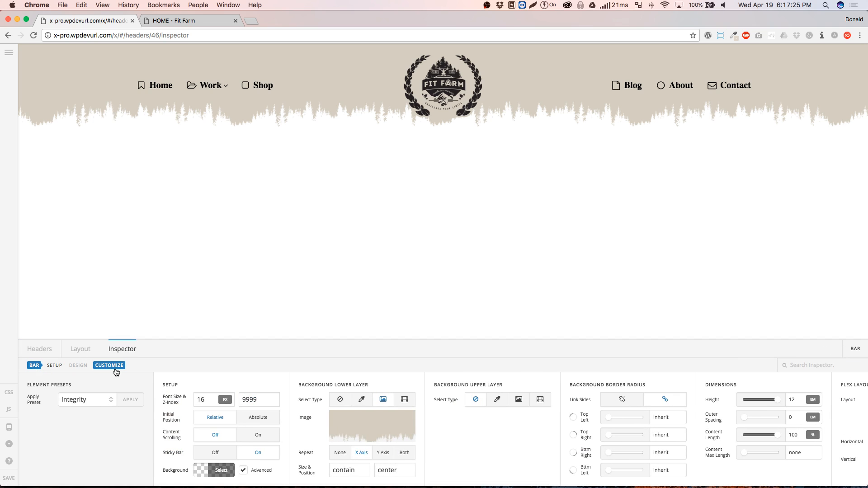
pyautogui.click(111, 366)
pyautogui.click(215, 415)
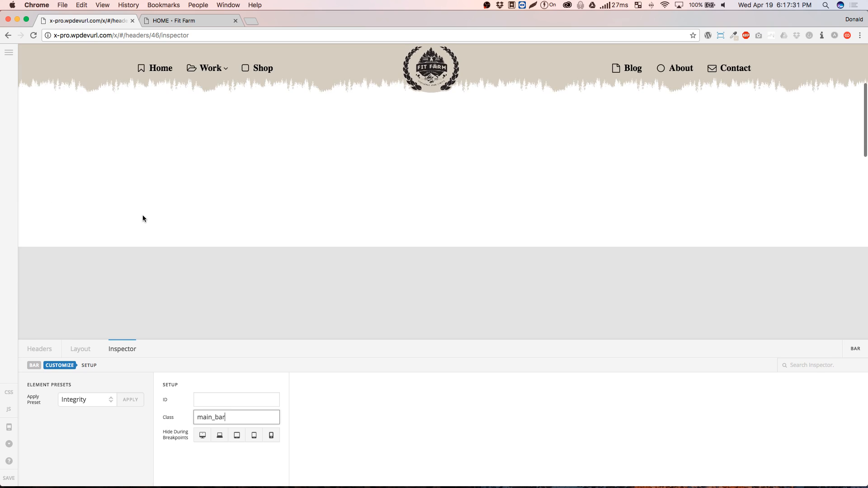
pyautogui.click(81, 351)
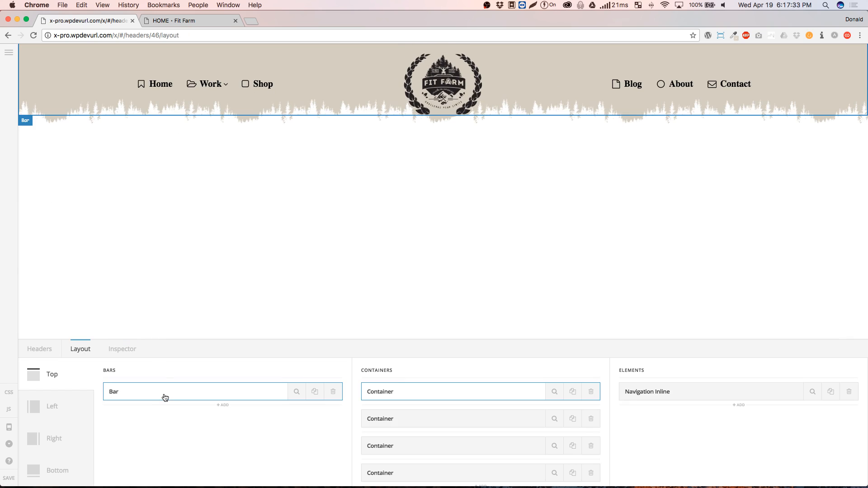
# - Compare the fixed-bar CSS selectors with the bar's class and test the sticky header in the preview
pyautogui.click(9, 393)
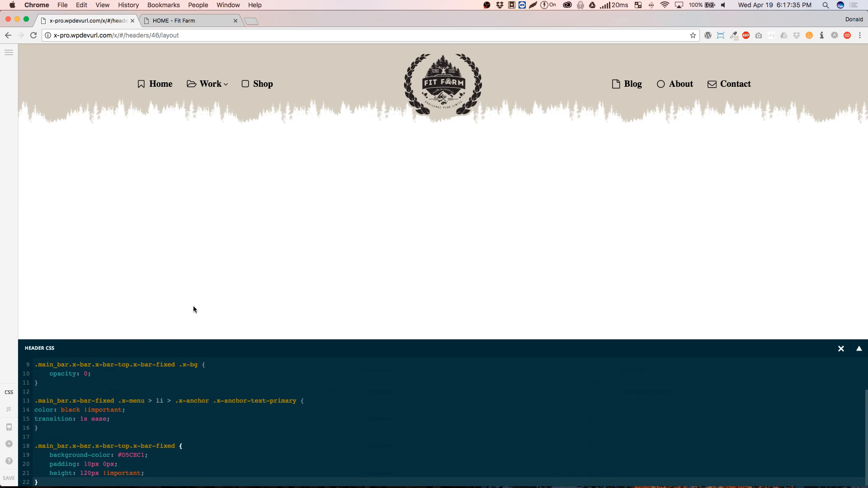
pyautogui.scroll(4, 115, 398)
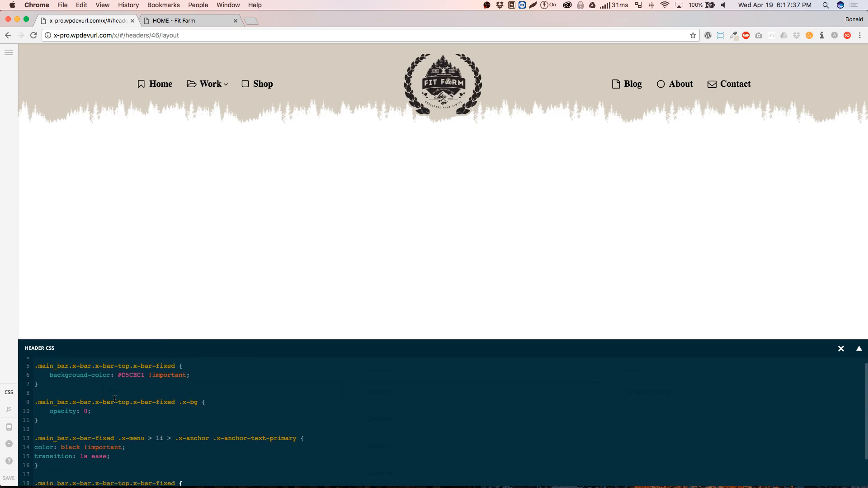
pyautogui.click(841, 349)
pyautogui.scroll(-3, 286, 191)
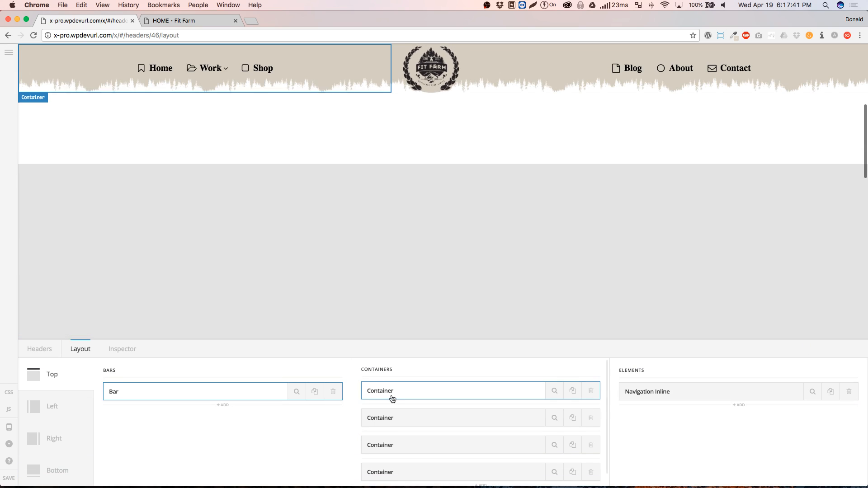
# - Verify the top bar's custom class and check the sticky header further down the page preview
pyautogui.click(296, 392)
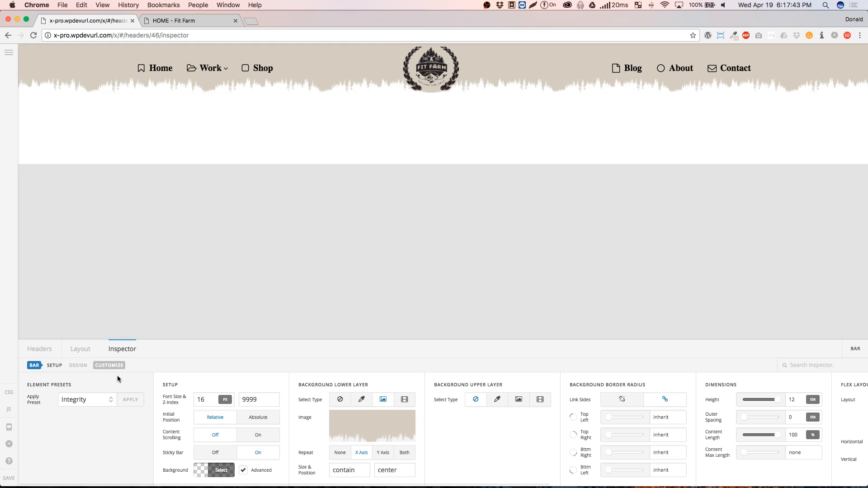
pyautogui.click(109, 365)
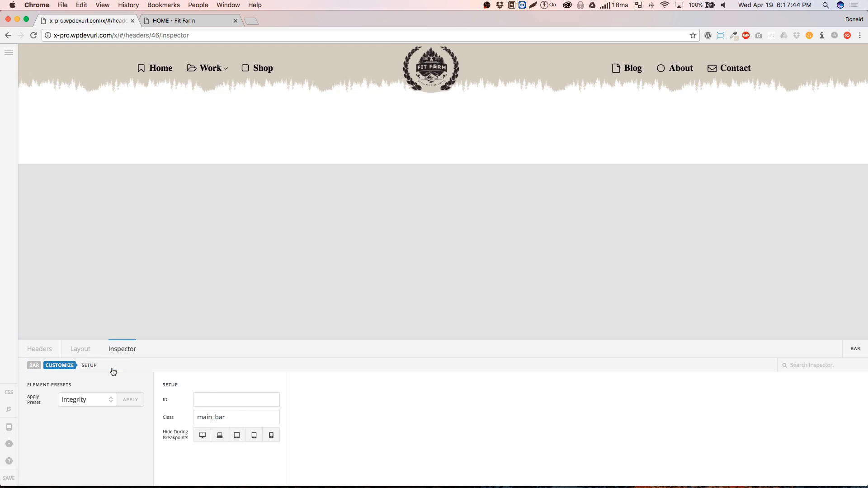
pyautogui.click(237, 416)
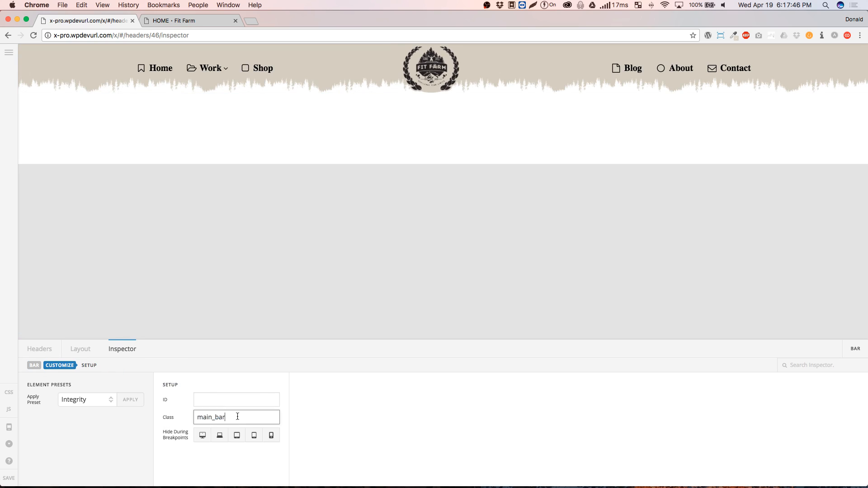
pyautogui.click(81, 349)
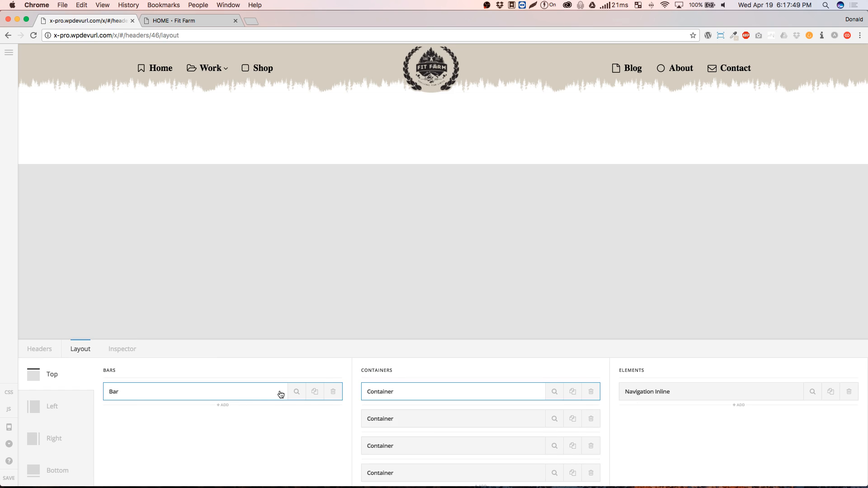
pyautogui.scroll(-5, 290, 238)
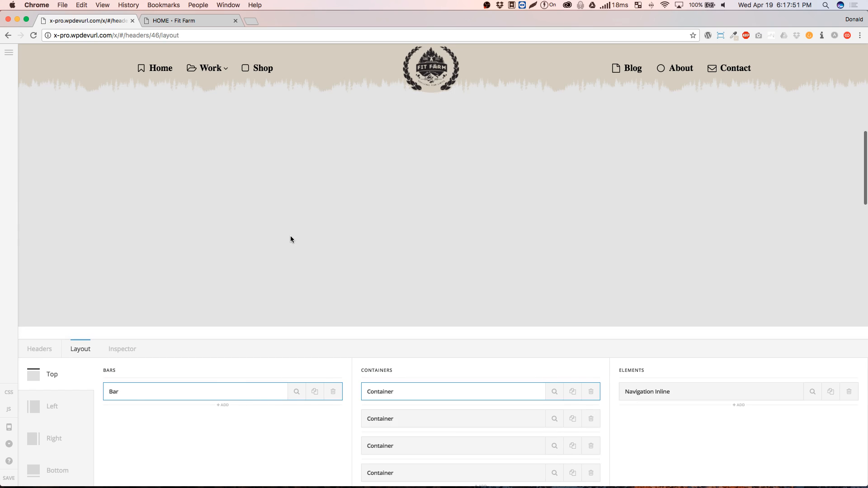
pyautogui.scroll(-1, 290, 237)
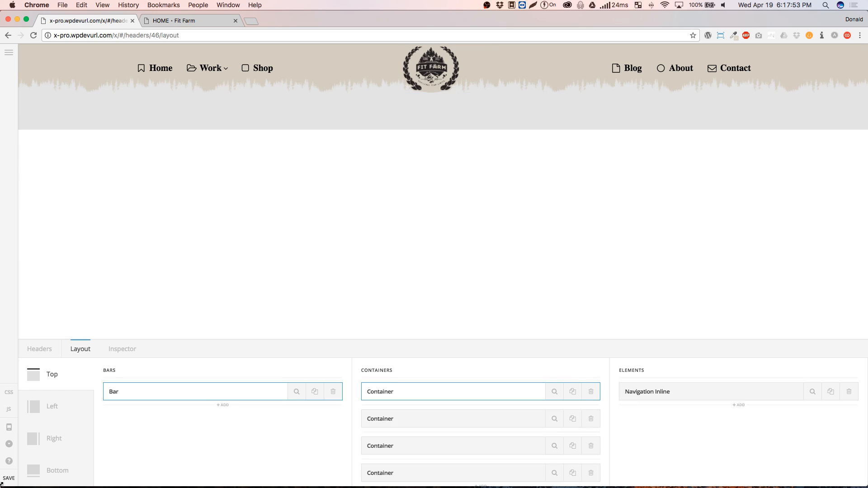
# - Save the header and reload the header builder page
pyautogui.click(8, 480)
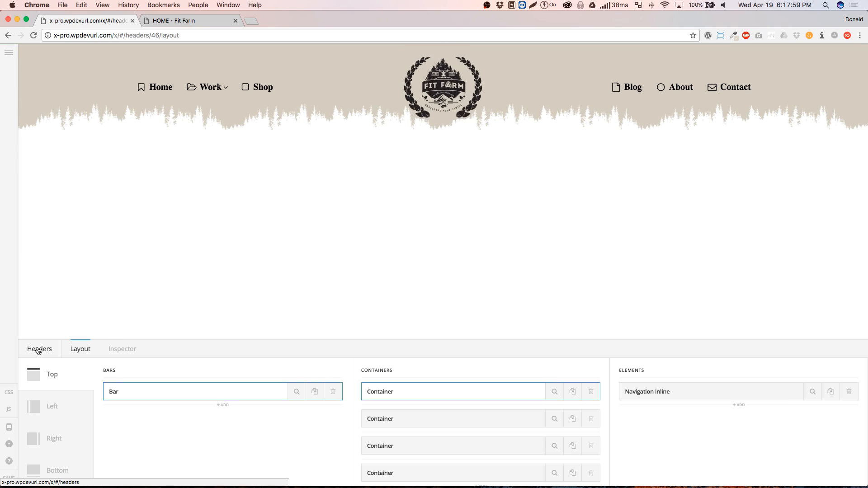
pyautogui.press('super+r')
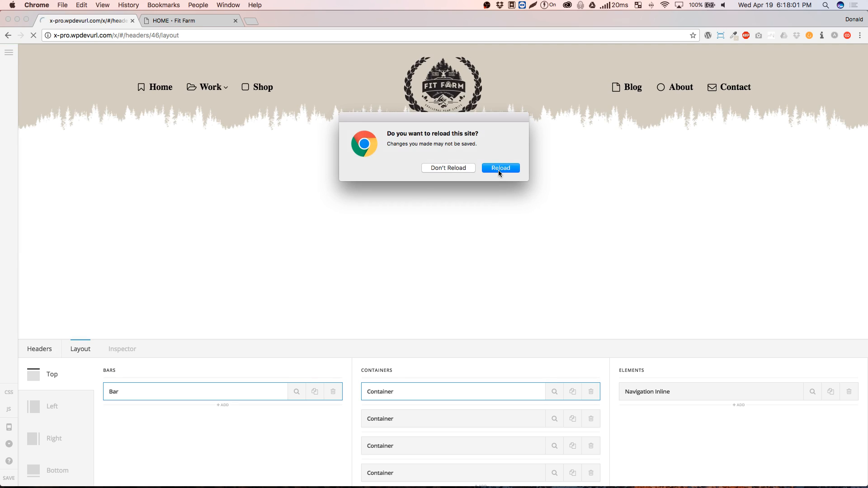
pyautogui.click(498, 170)
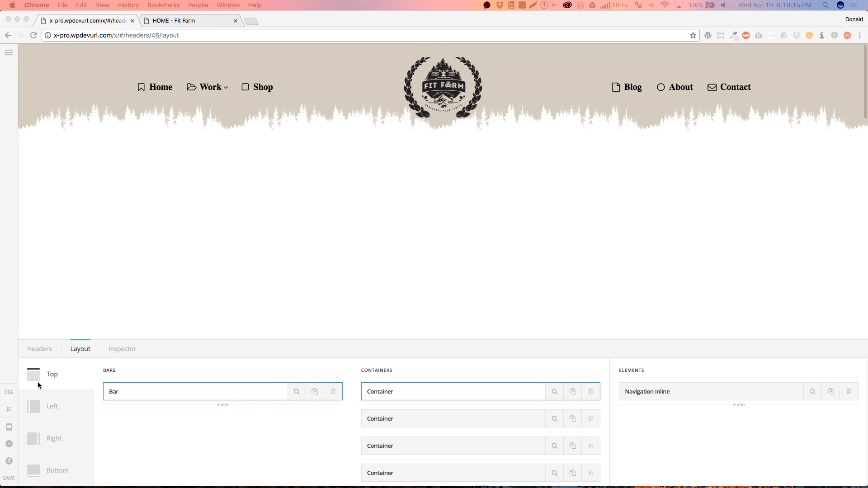
# - Check the top bar's setup settings and return to the header's layout
pyautogui.click(296, 391)
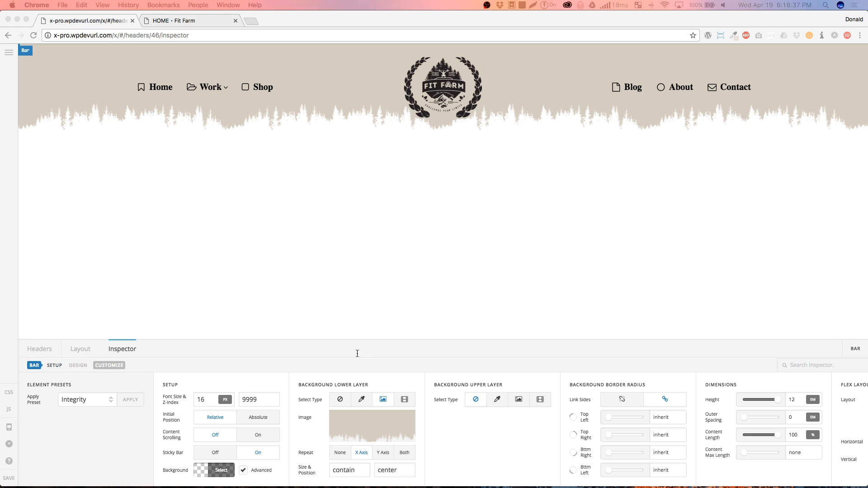
pyautogui.click(81, 350)
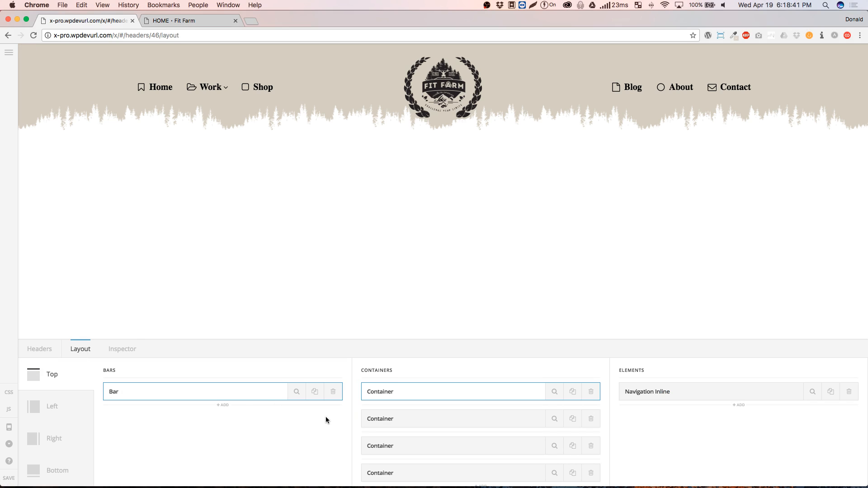
# - Test the sticky header in the preview and inspect the settings of the centred logo image and the header container
pyautogui.scroll(-2, 343, 306)
pyautogui.scroll(2, 343, 306)
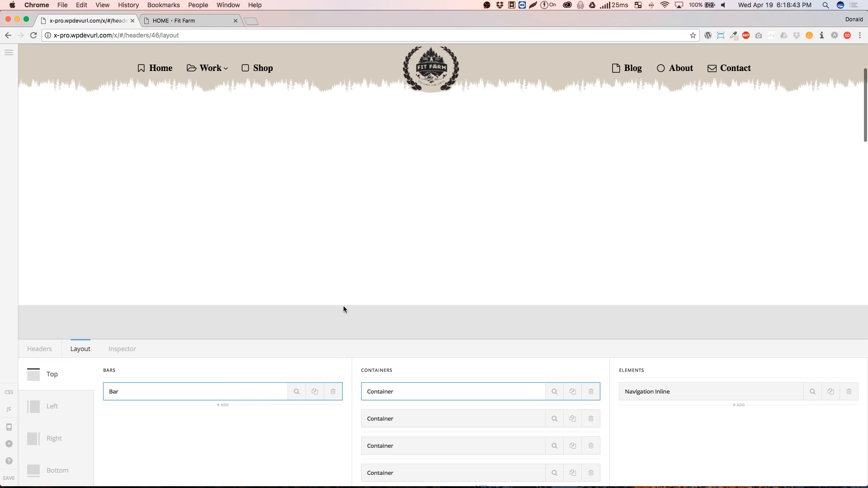
pyautogui.click(443, 86)
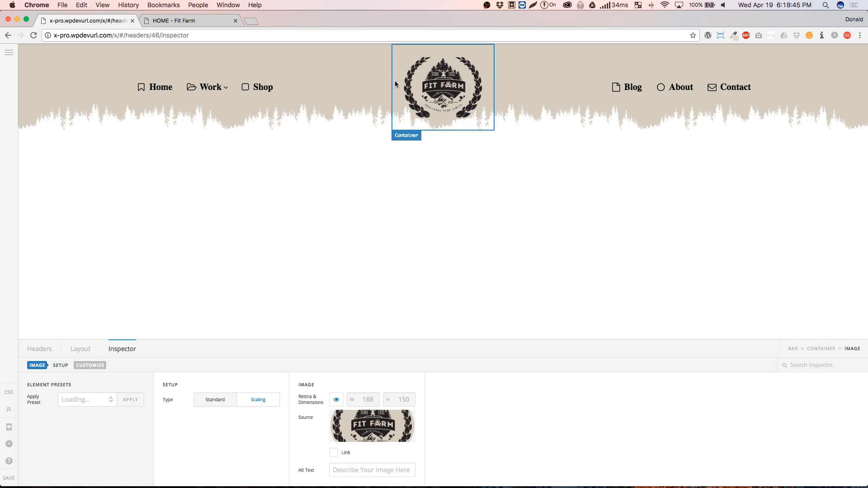
pyautogui.click(60, 97)
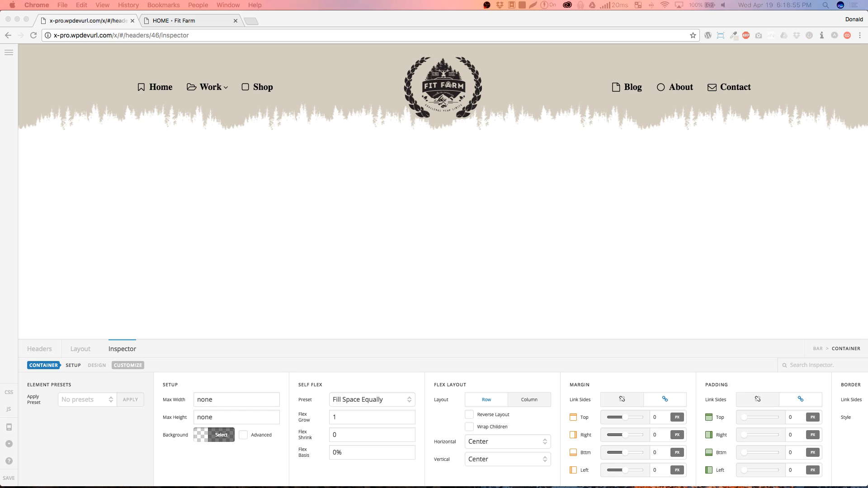
pyautogui.click(343, 362)
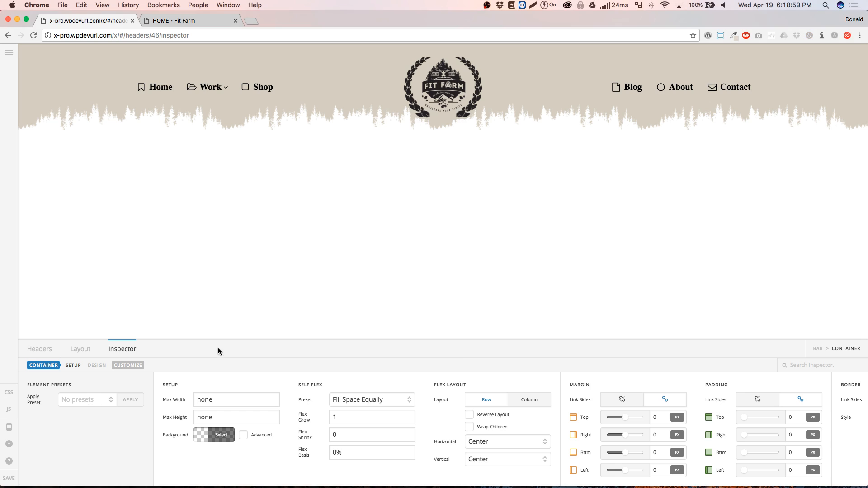
# - Open the Sticky Menu header for editing, examine Bar 1's setup and sticky settings, and test its scrolling in the preview
pyautogui.click(36, 349)
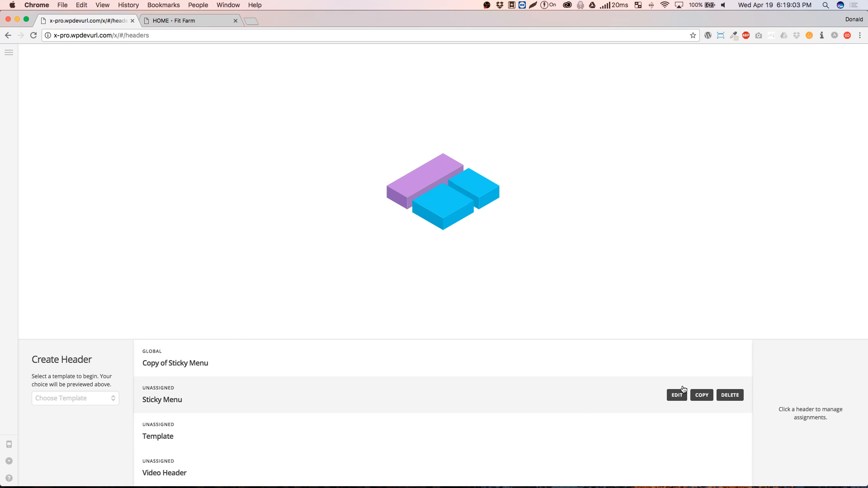
pyautogui.click(680, 396)
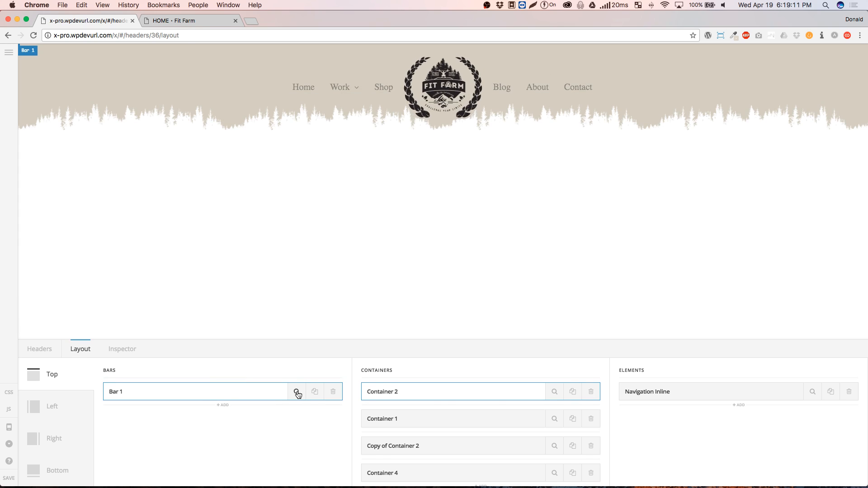
pyautogui.click(297, 392)
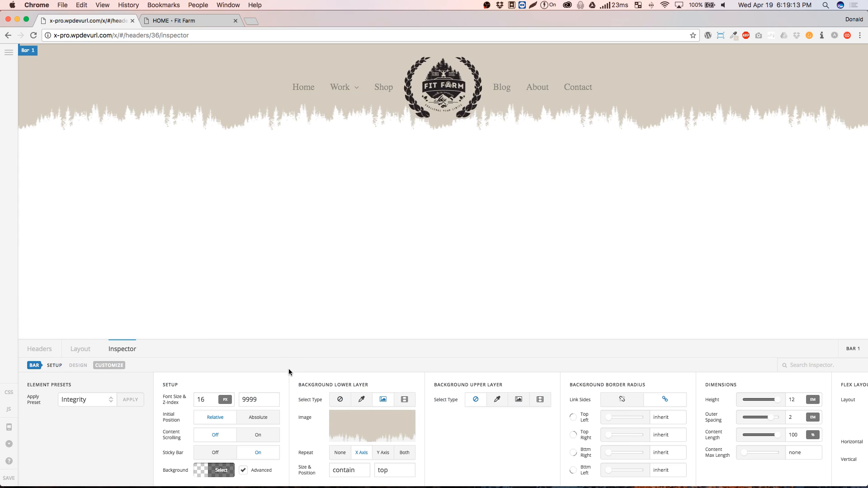
pyautogui.hscroll(10, 433, 413)
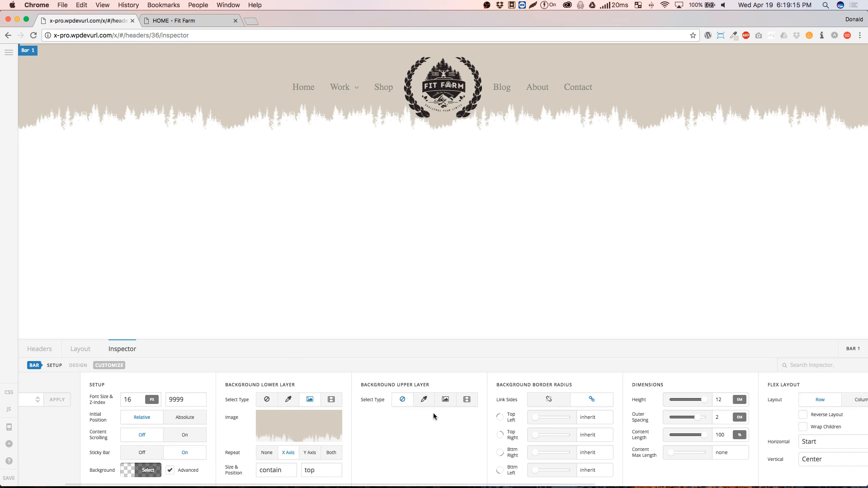
pyautogui.hscroll(2, 433, 413)
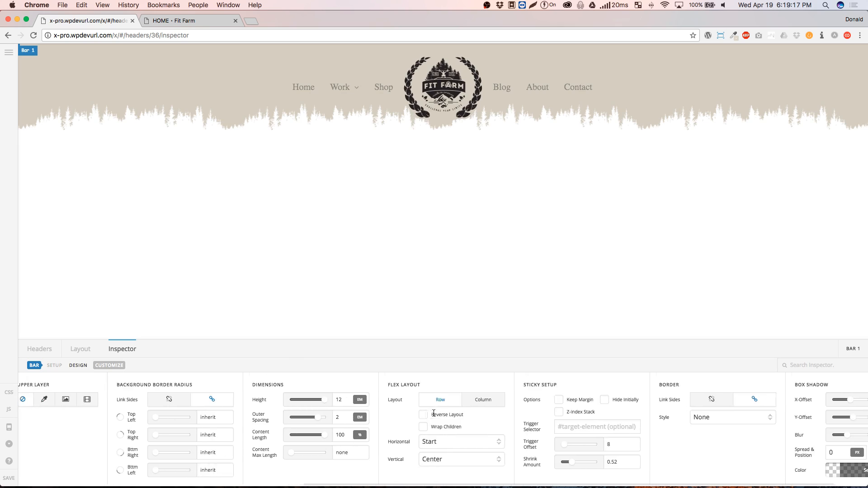
pyautogui.hscroll(2, 545, 426)
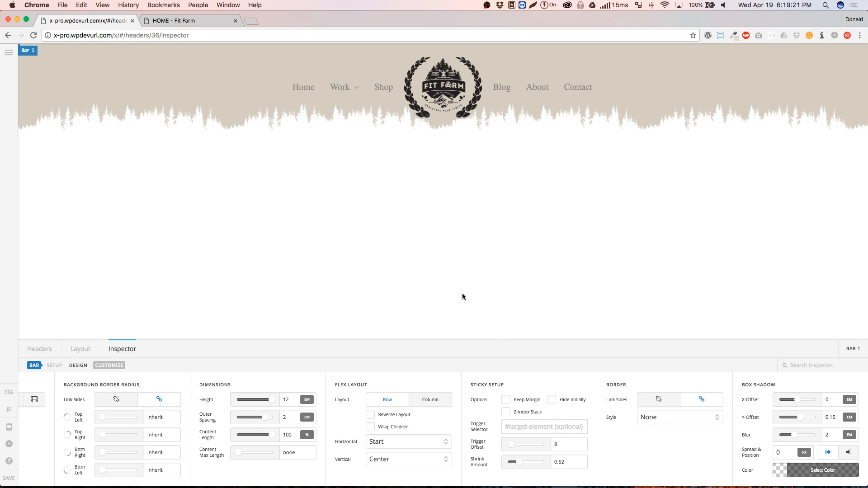
pyautogui.scroll(-5, 462, 293)
pyautogui.scroll(5, 463, 296)
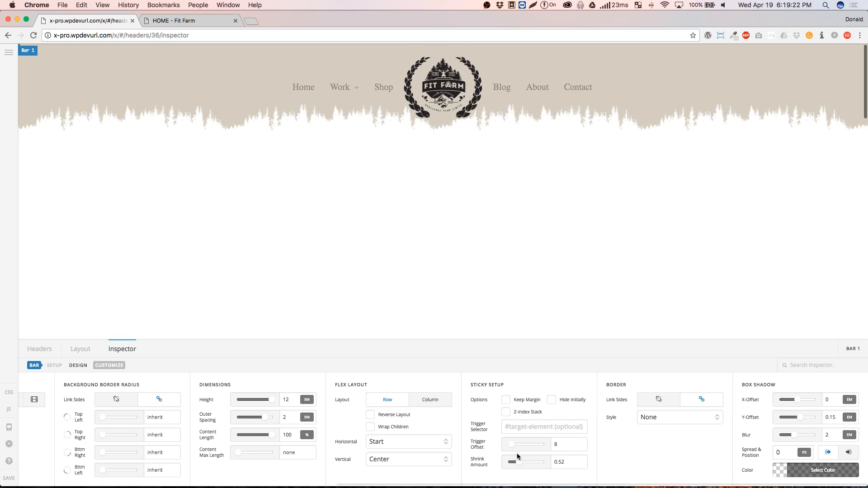
# - Set Bar 1's sticky trigger offset to 0 and test the scrolling behaviour in the preview
pyautogui.click(557, 444)
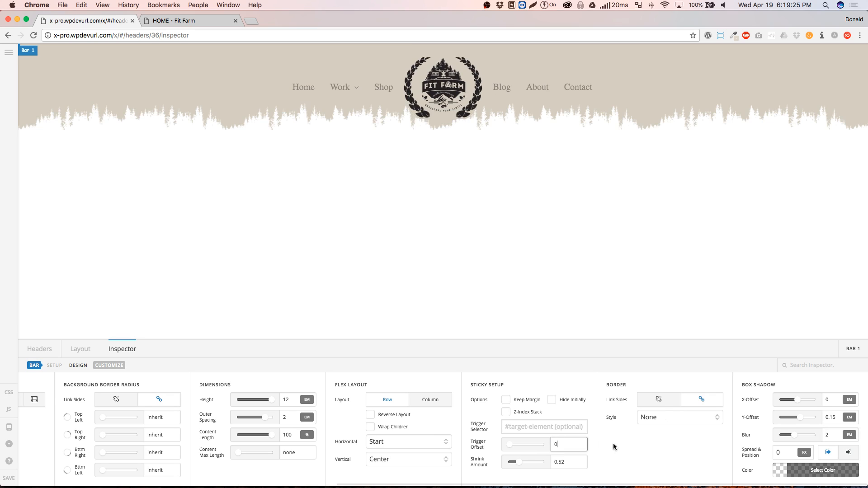
pyautogui.scroll(-5, 459, 288)
pyautogui.scroll(5, 457, 289)
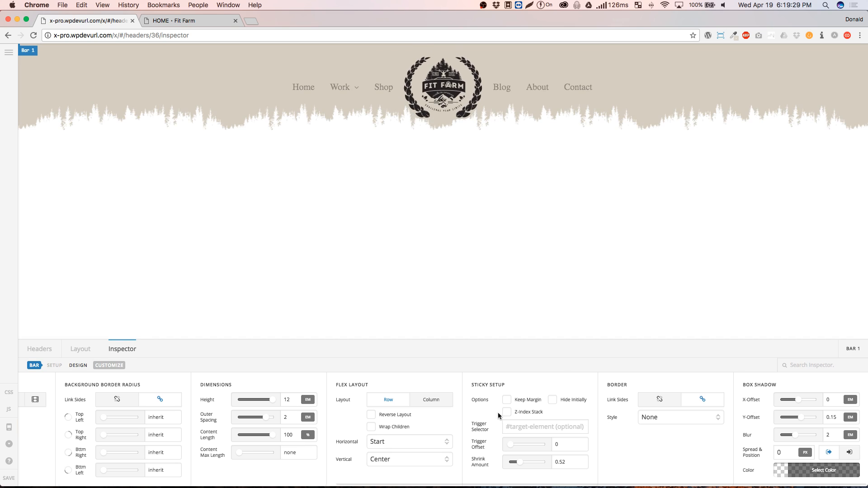
# - Set Bar 1's z-index to 9998
pyautogui.hscroll(-10, 499, 415)
pyautogui.click(263, 400)
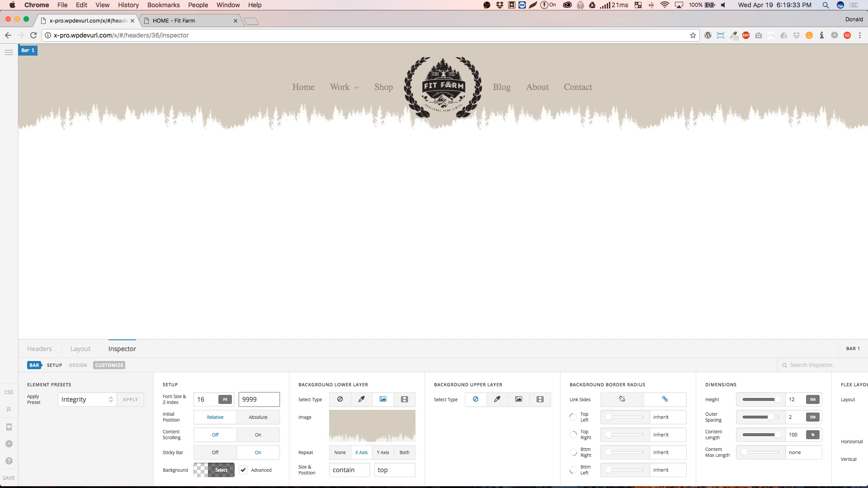
pyautogui.click(273, 404)
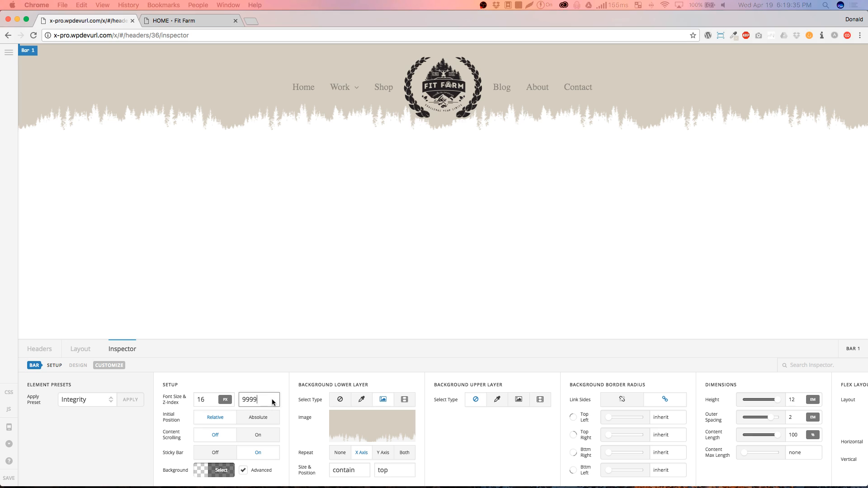
pyautogui.press('BackSpace')
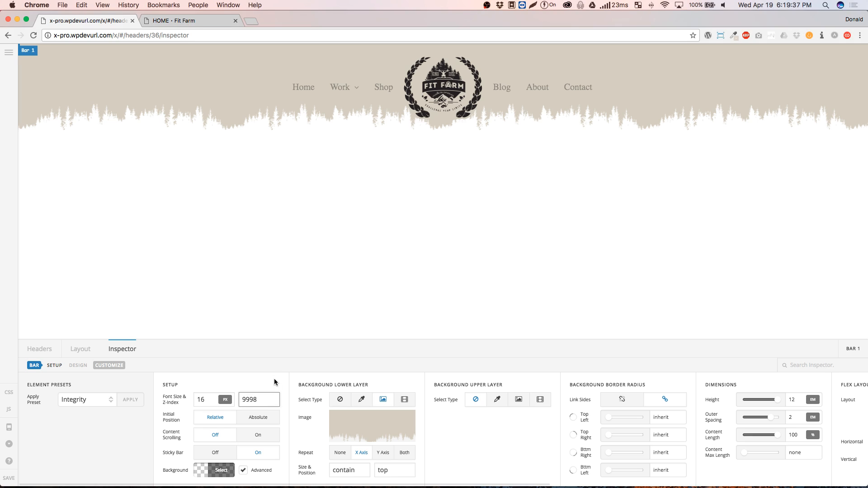
pyautogui.click(273, 378)
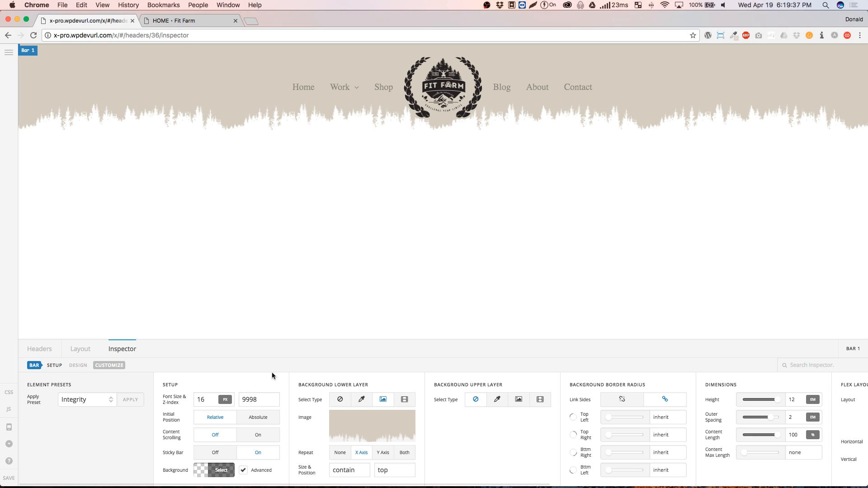
# - Review the Sticky Menu header's custom CSS in full and close the code editor
pyautogui.click(83, 350)
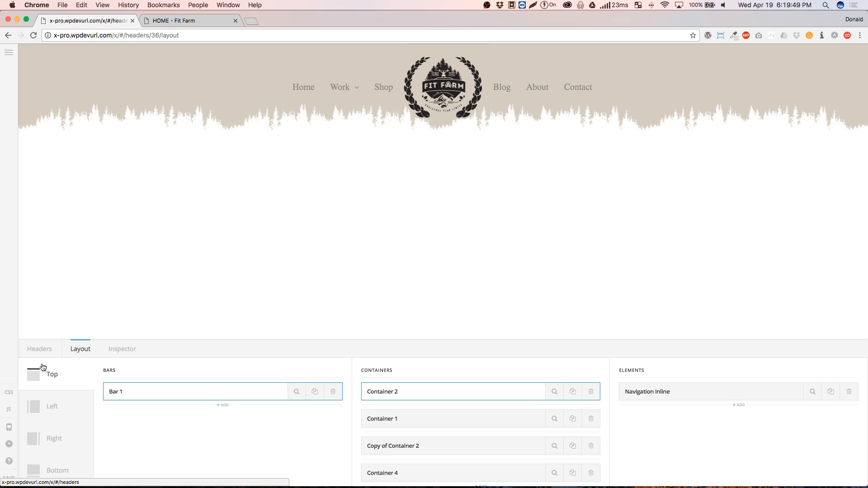
pyautogui.click(9, 392)
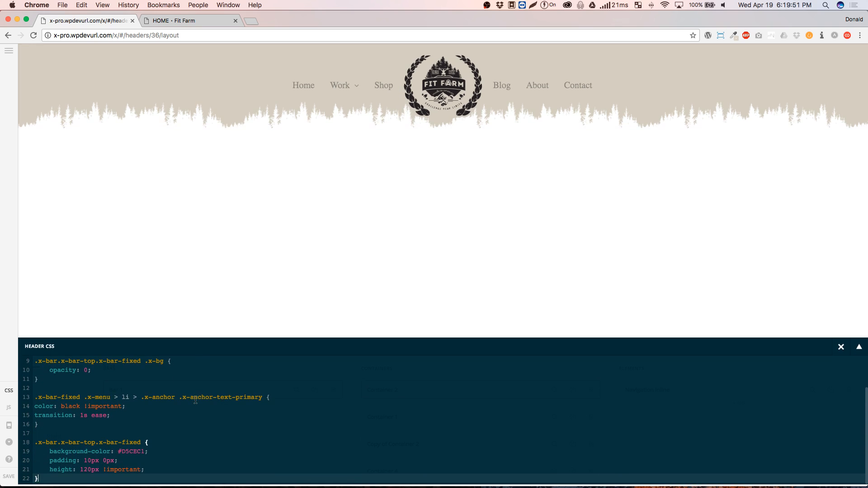
pyautogui.click(835, 348)
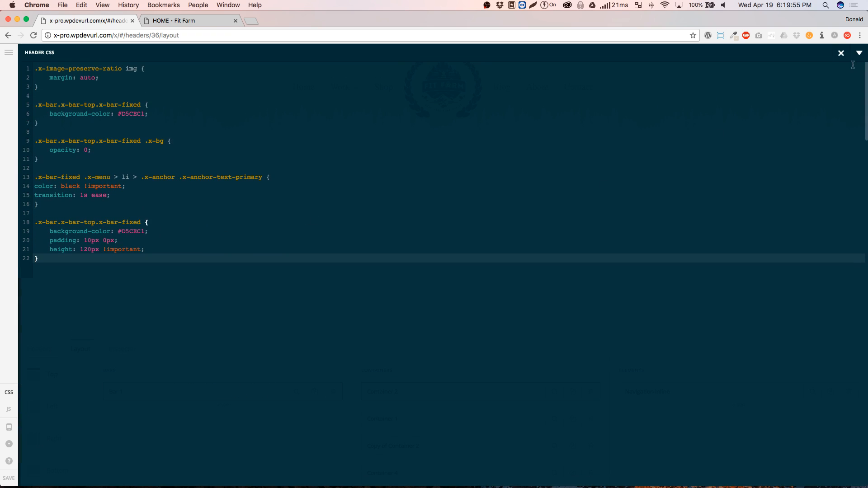
pyautogui.click(860, 54)
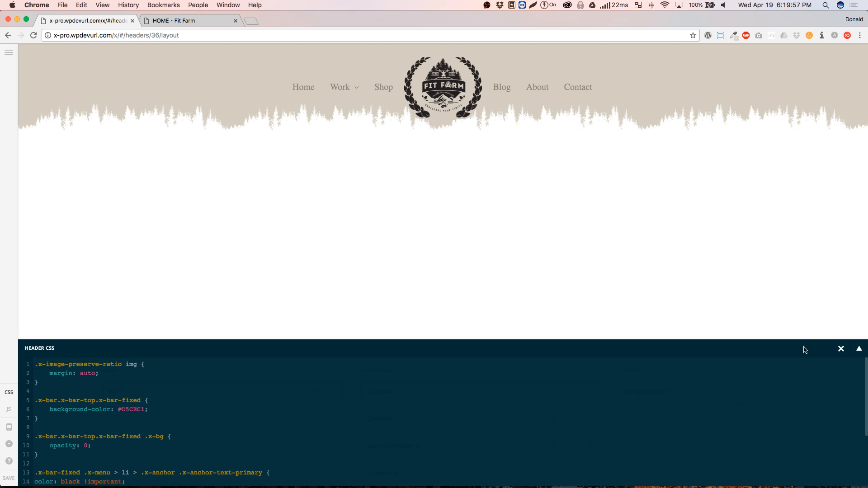
pyautogui.click(841, 351)
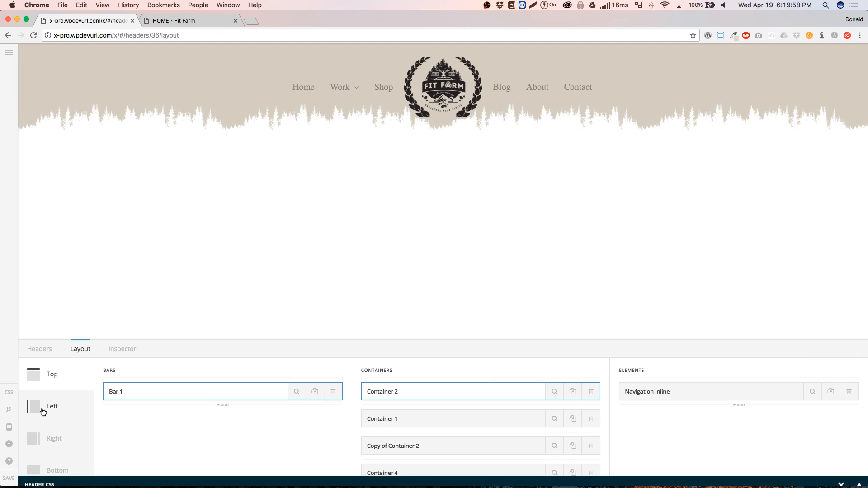
# - Check Bar 1's custom class and return to the header list, discarding the unsaved changes
pyautogui.click(294, 391)
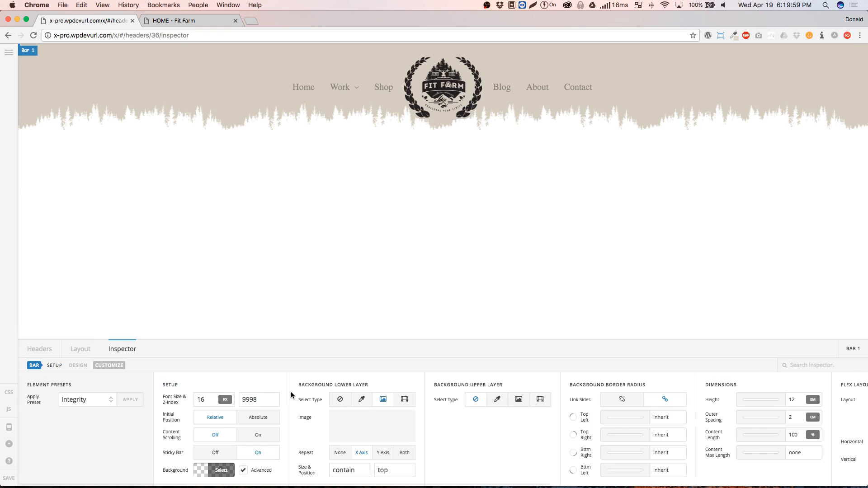
pyautogui.click(109, 365)
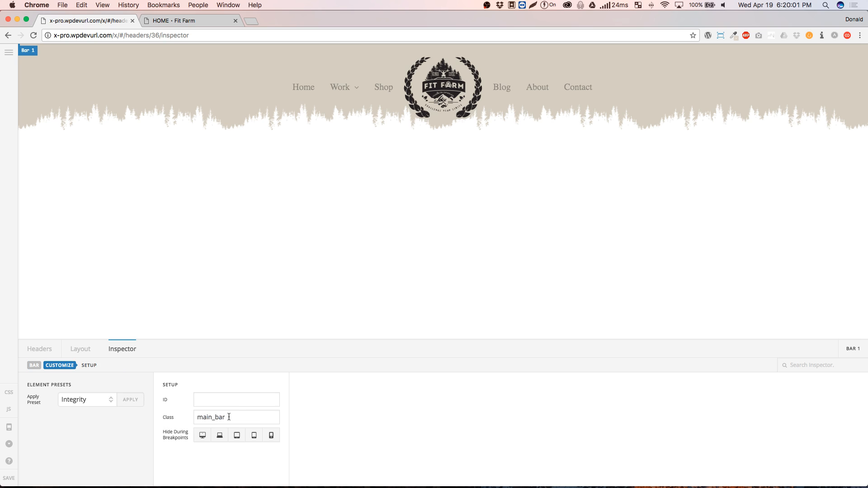
pyautogui.click(83, 349)
pyautogui.click(39, 350)
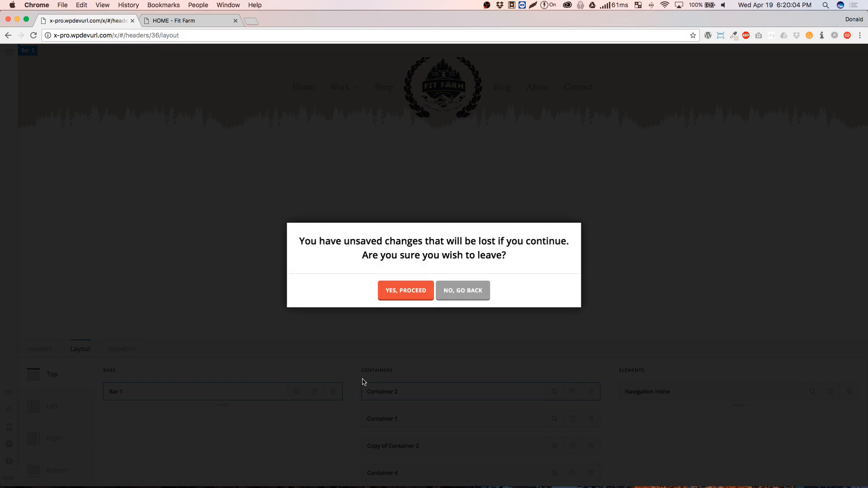
pyautogui.click(406, 291)
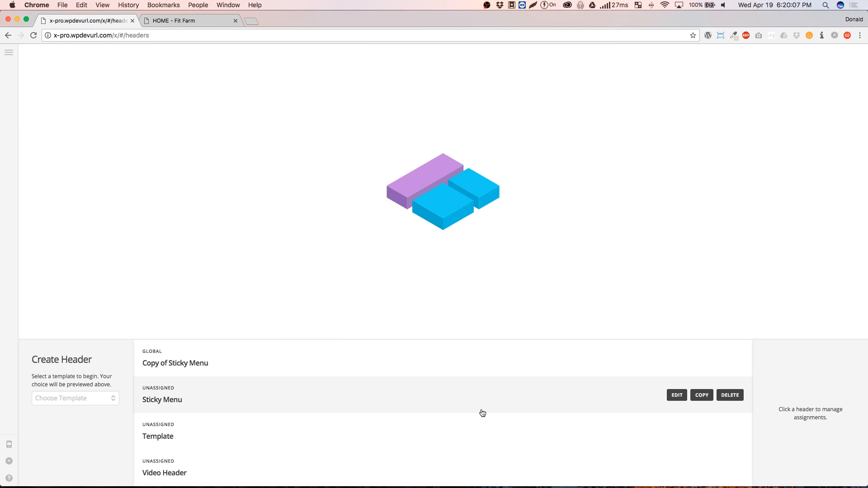
# - Open the Template header for editing and test its sticky bar in the preview
pyautogui.moveTo(661, 358)
pyautogui.moveTo(671, 427)
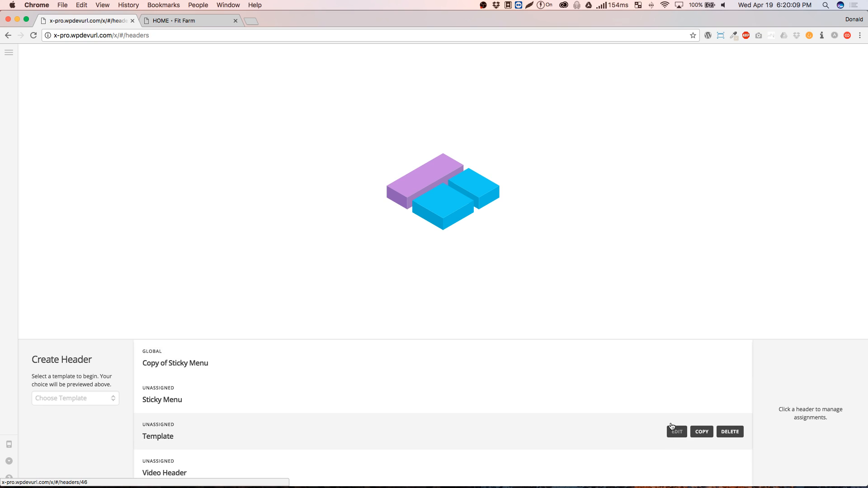
pyautogui.click(675, 430)
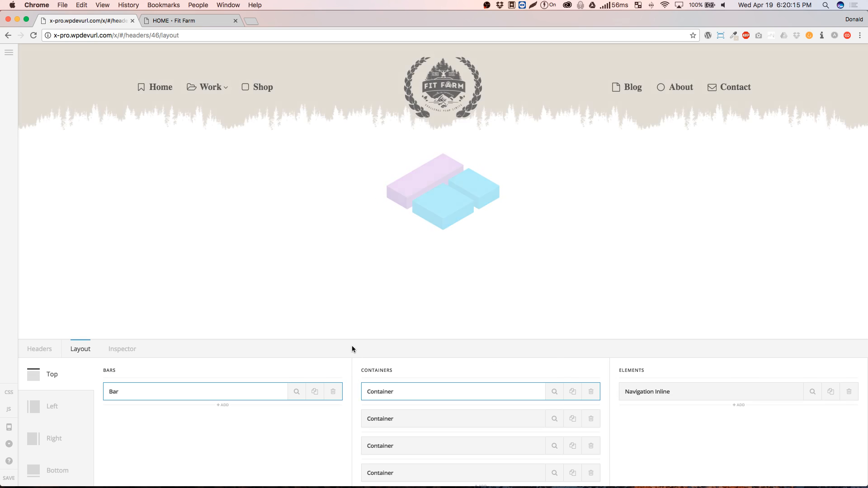
pyautogui.scroll(-3, 230, 244)
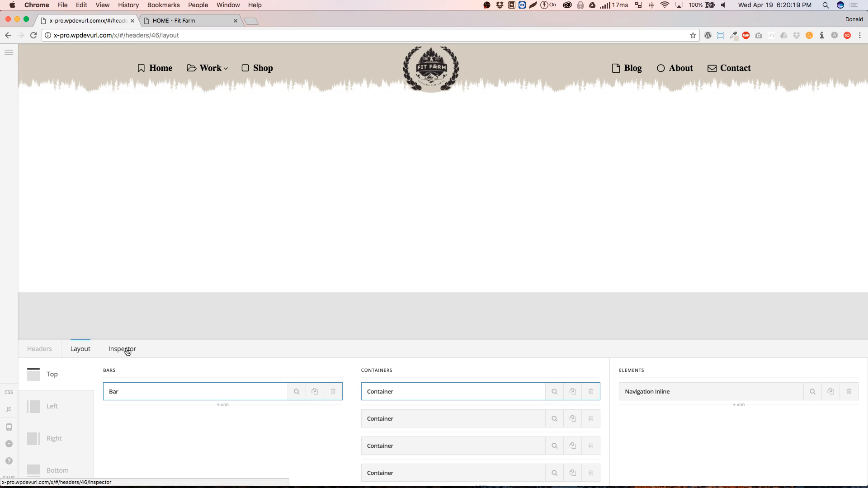
# - Check the Template bar's setup and custom class, and open the header's custom CSS
pyautogui.click(296, 392)
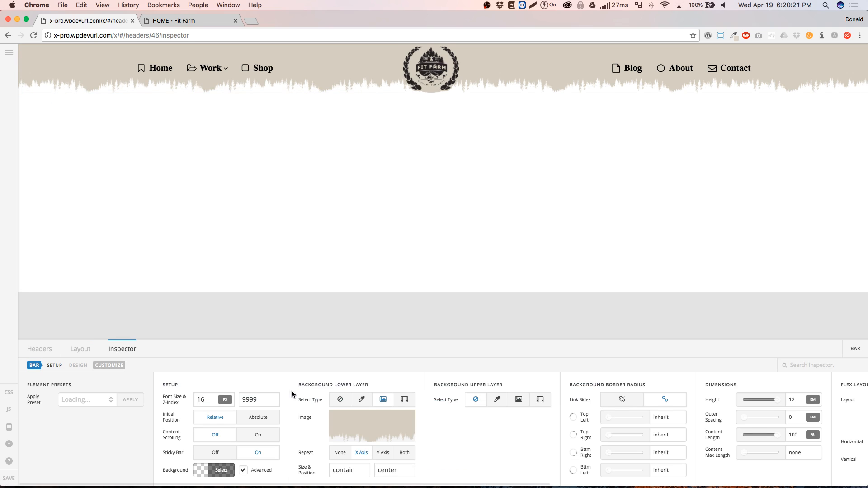
pyautogui.click(108, 366)
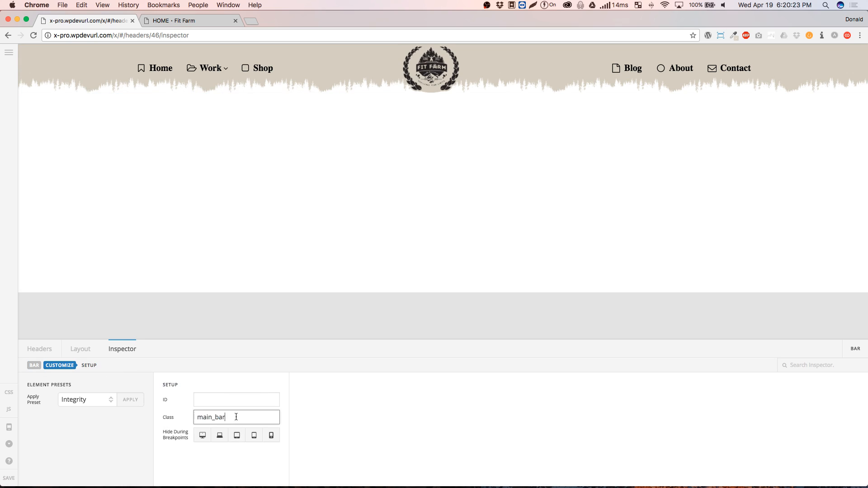
pyautogui.doubleClick(236, 417)
pyautogui.click(80, 348)
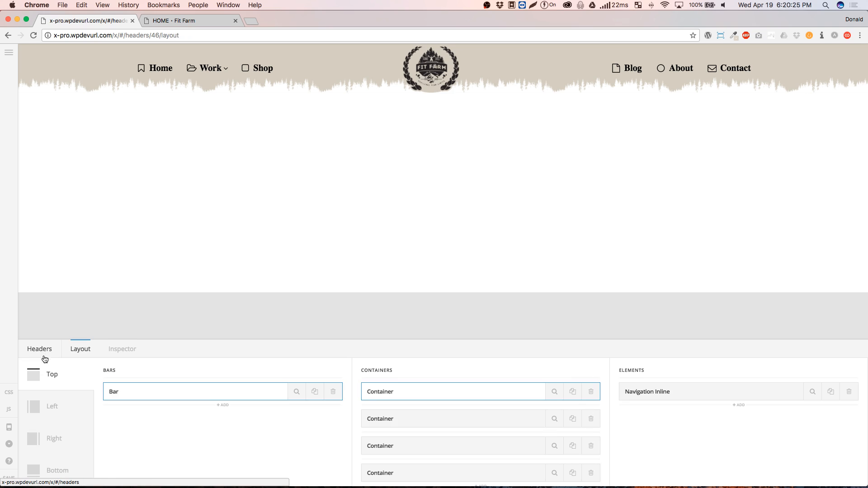
pyautogui.click(9, 392)
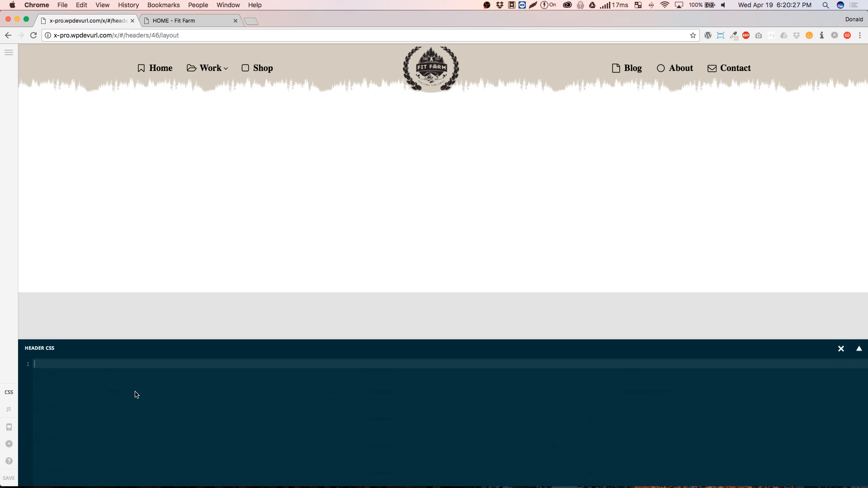
# - Paste the copied fixed main bar styles into the header CSS and close the code editor
pyautogui.press('super+Tab')
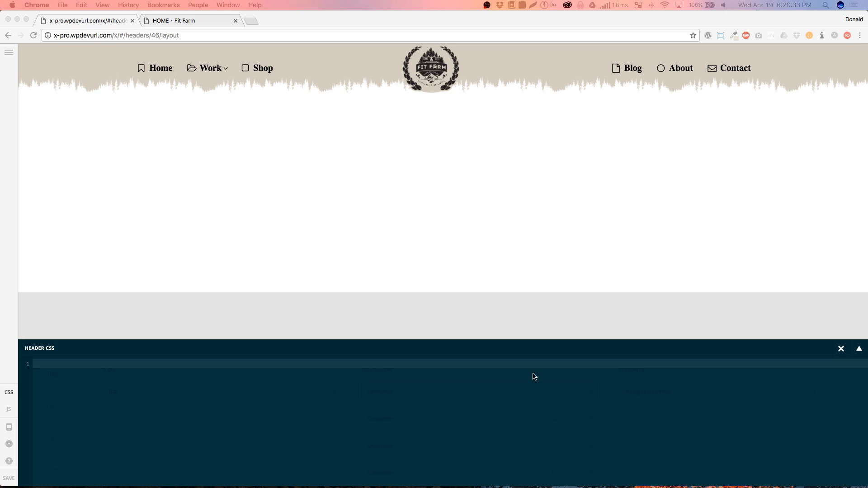
pyautogui.click(8, 409)
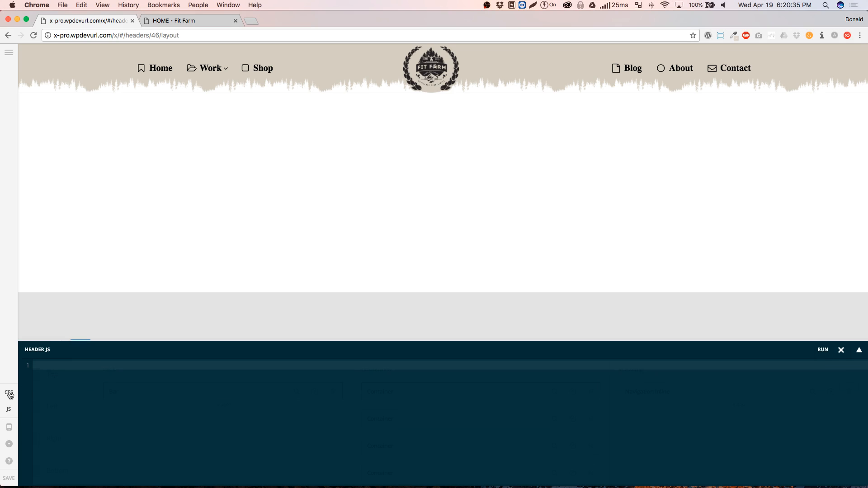
pyautogui.click(8, 392)
pyautogui.press('super+v')
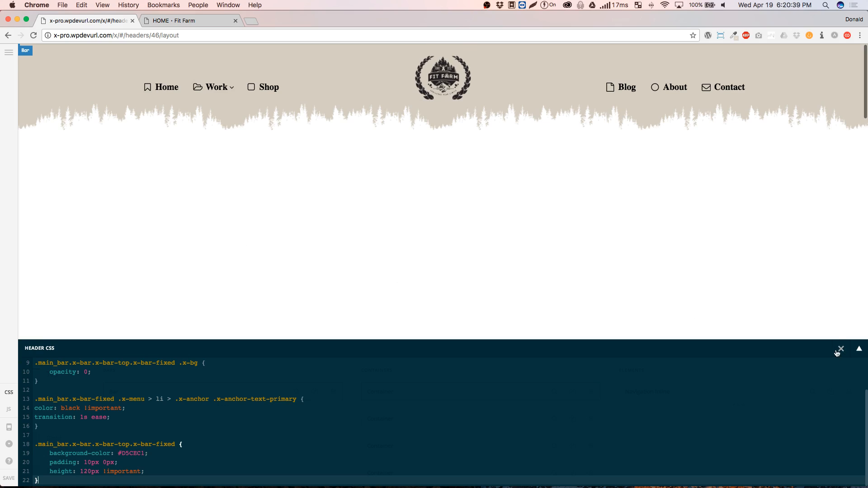
pyautogui.click(838, 350)
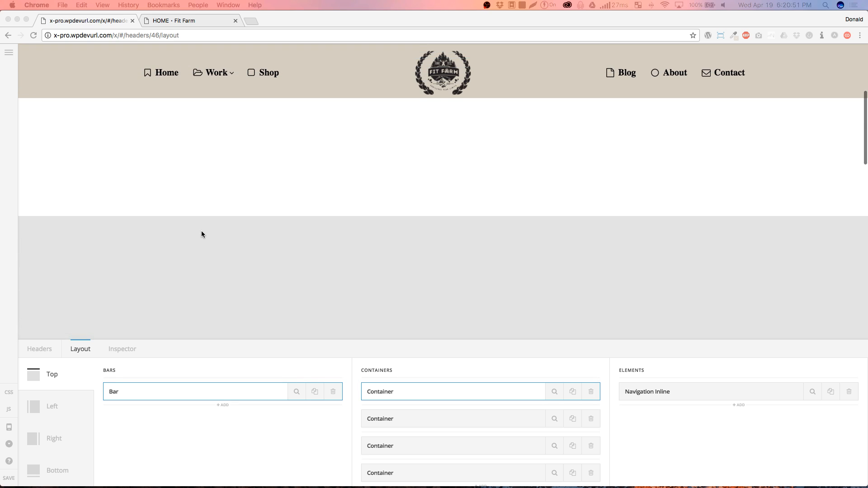
pyautogui.click(236, 377)
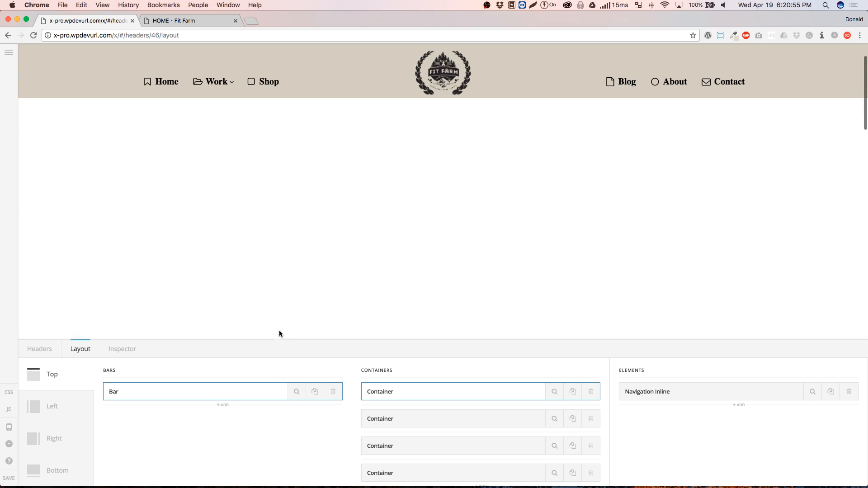
# - Add a second bar to the top region of the header and select it
pyautogui.click(296, 393)
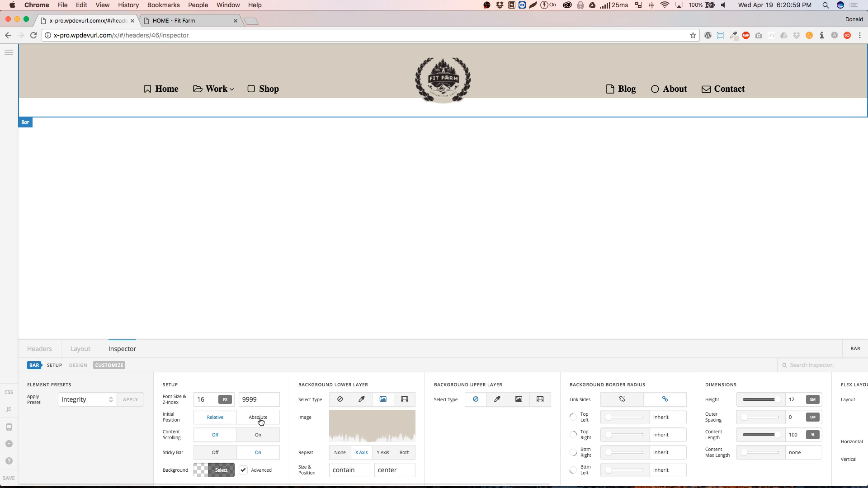
pyautogui.click(261, 421)
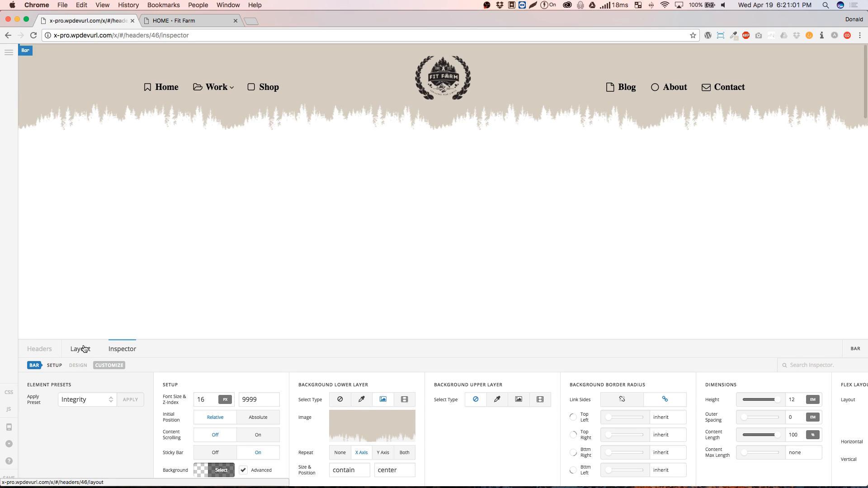
pyautogui.click(81, 348)
pyautogui.click(223, 404)
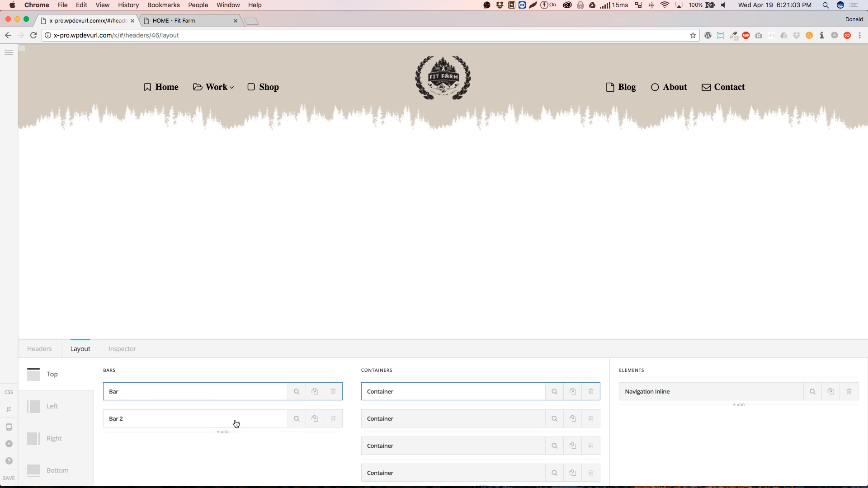
pyautogui.click(236, 424)
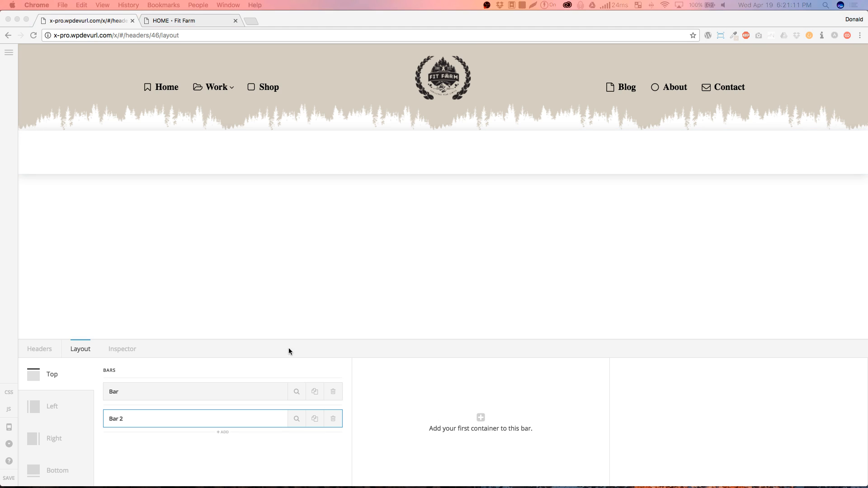
# - Set the first bar's initial position to Absolute and its background to transparent
pyautogui.click(297, 393)
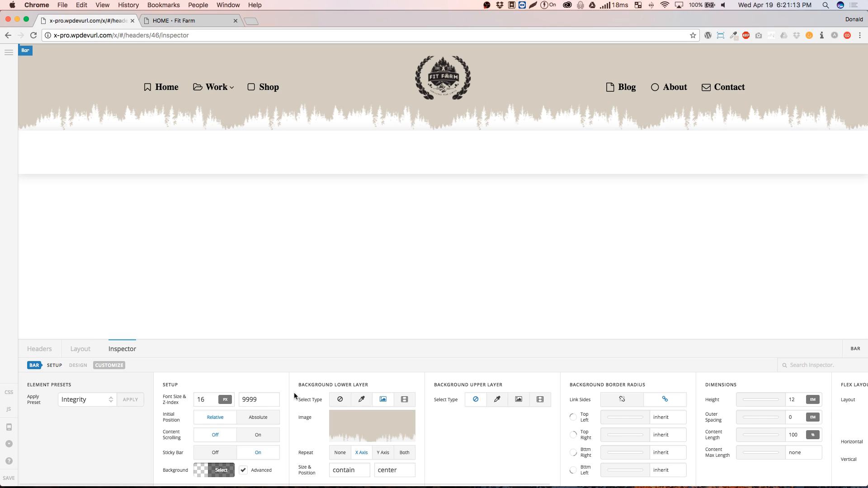
pyautogui.click(258, 417)
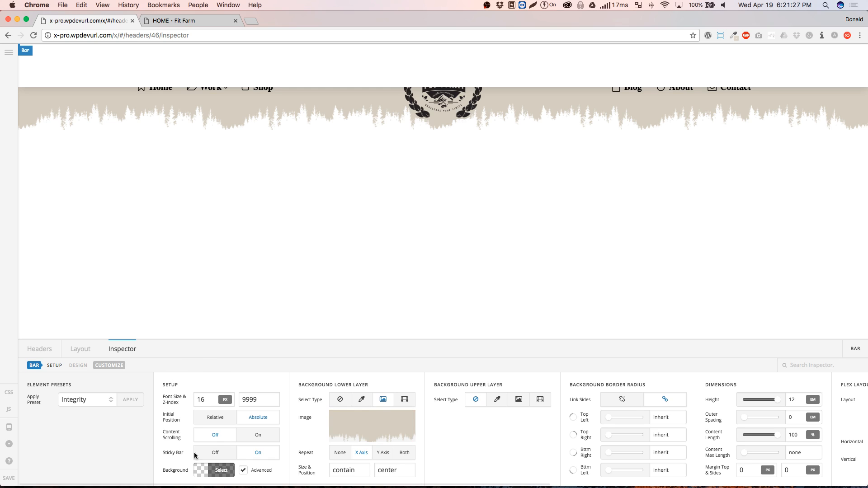
pyautogui.click(222, 470)
pyautogui.tripleClick(307, 466)
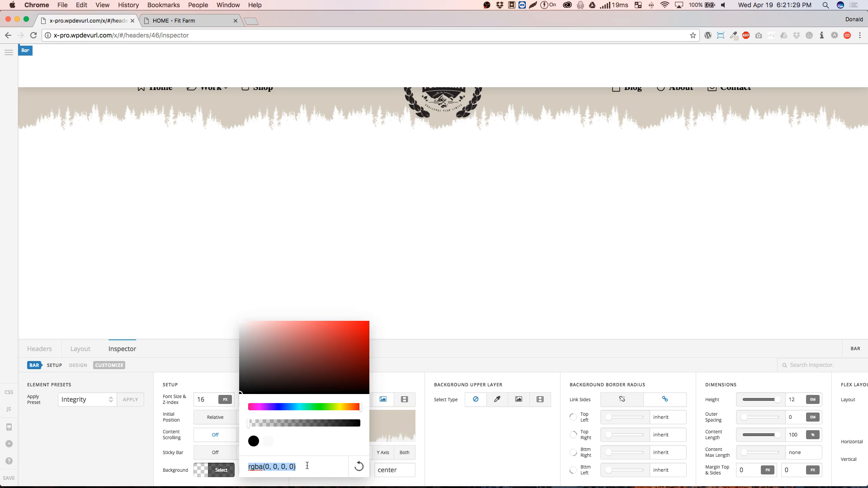
pyautogui.write('transparent')
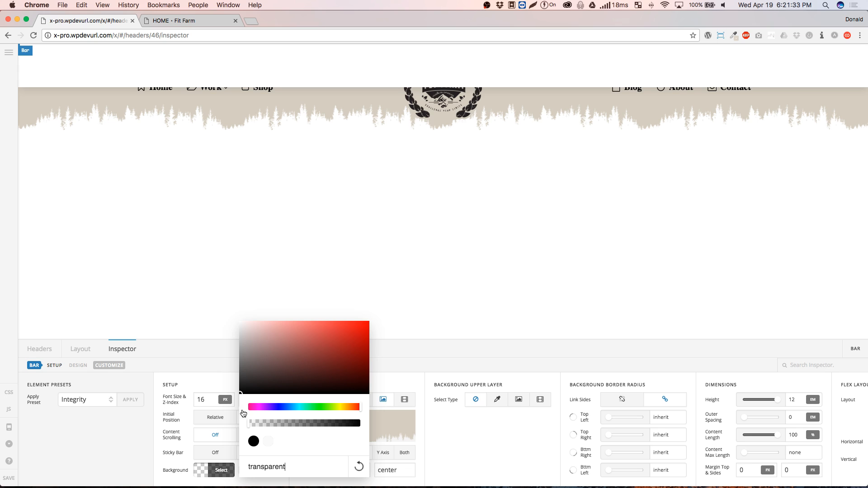
pyautogui.click(223, 361)
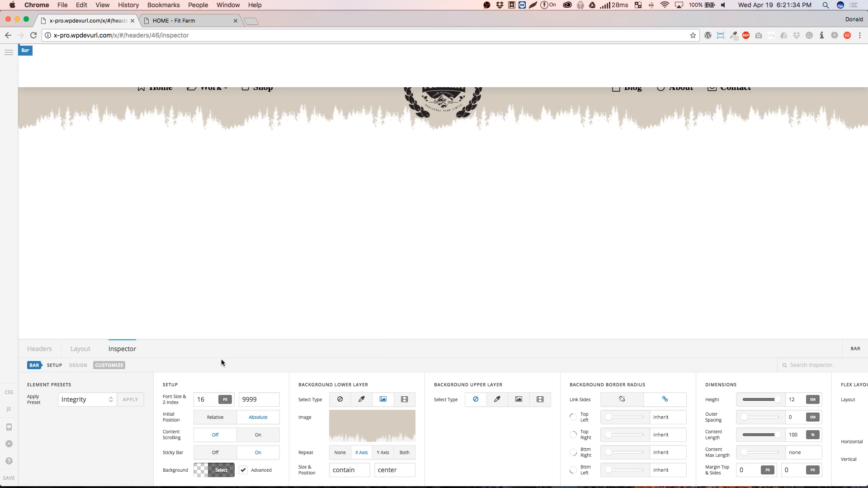
# - Set the background colour of Bar 2 to transparent
pyautogui.click(292, 70)
pyautogui.click(226, 472)
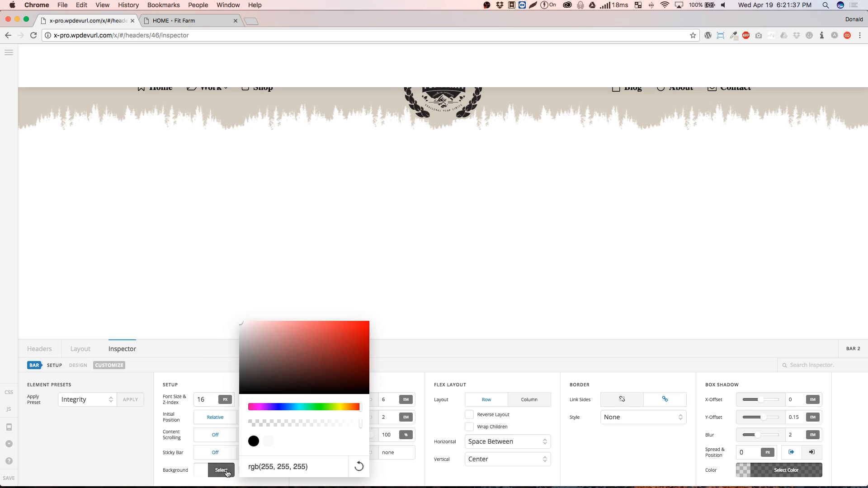
pyautogui.tripleClick(299, 471)
pyautogui.write('transparent')
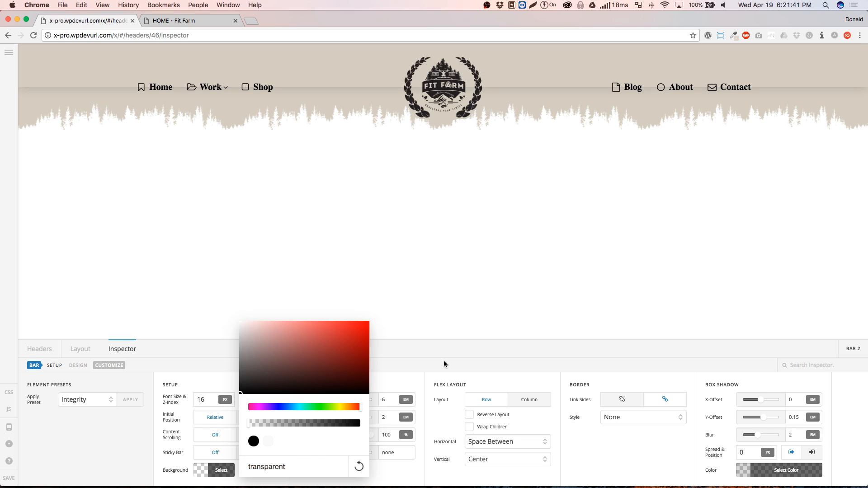
pyautogui.click(433, 354)
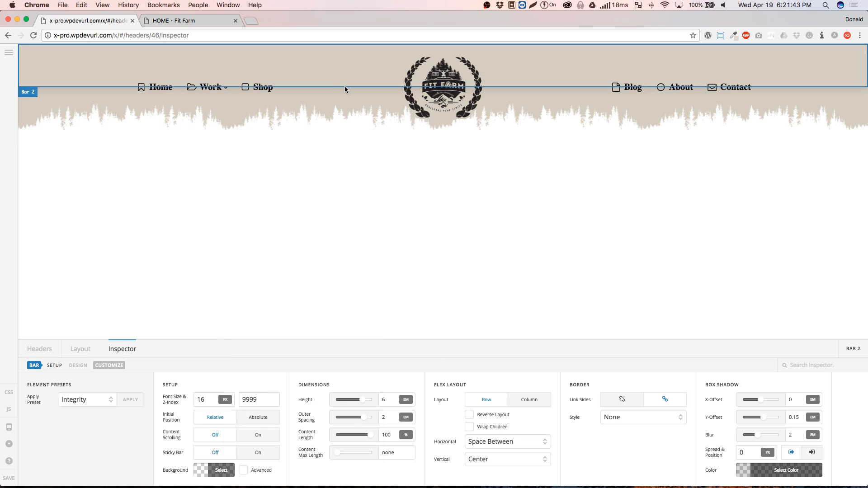
# - Set Bar 2's box shadow colour to transparent and its height to 6.5 em
pyautogui.click(759, 470)
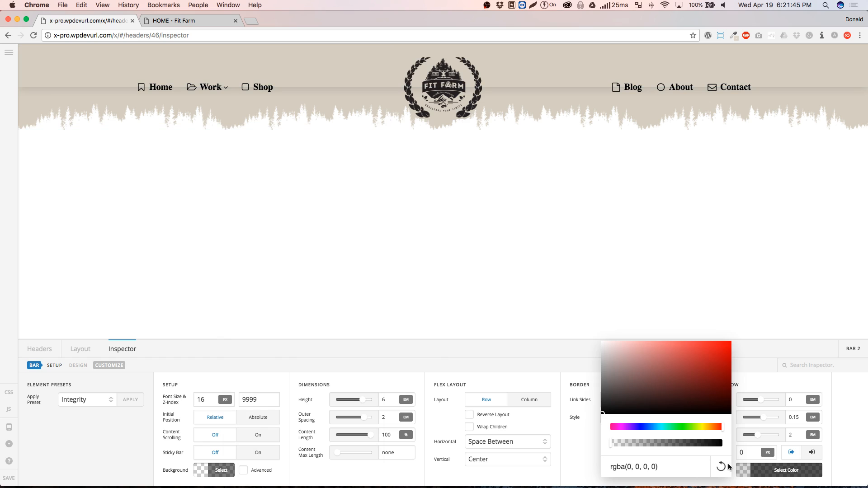
pyautogui.press('super+a')
pyautogui.write('tr')
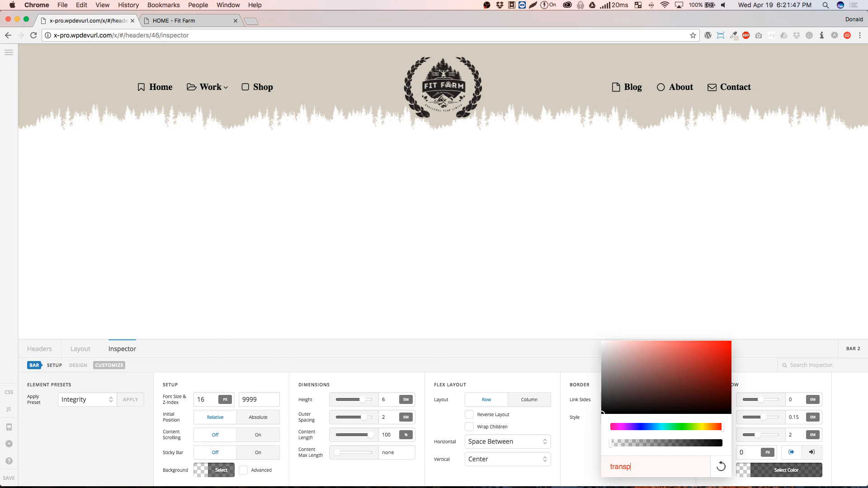
pyautogui.write('ansparent')
pyautogui.click(844, 417)
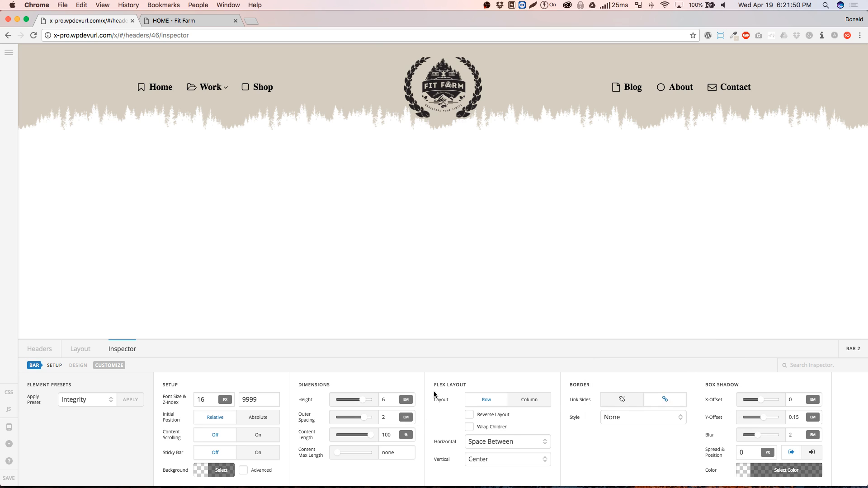
pyautogui.click(389, 400)
pyautogui.click(375, 362)
# - Add a container to Bar 2 and place a Search Inline element in it
pyautogui.click(81, 348)
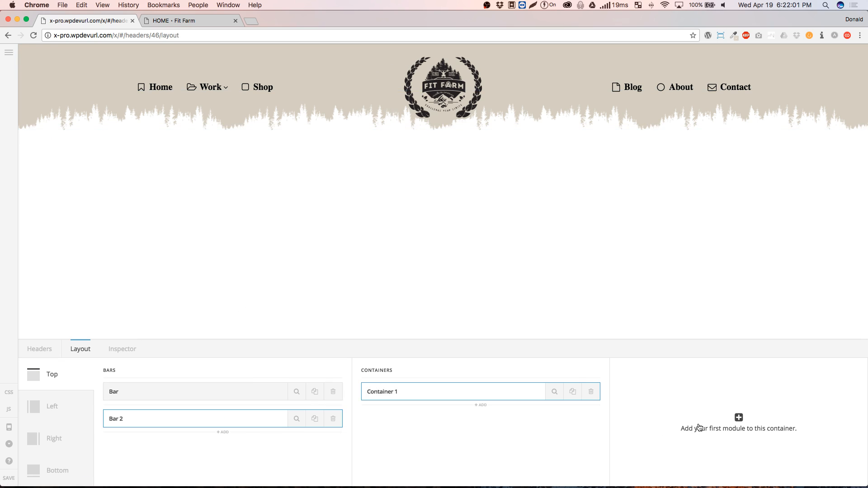
pyautogui.click(739, 417)
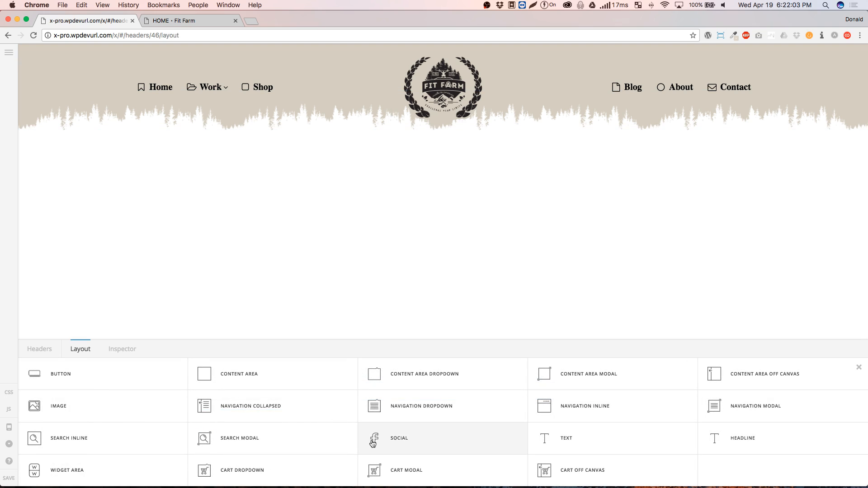
pyautogui.click(137, 442)
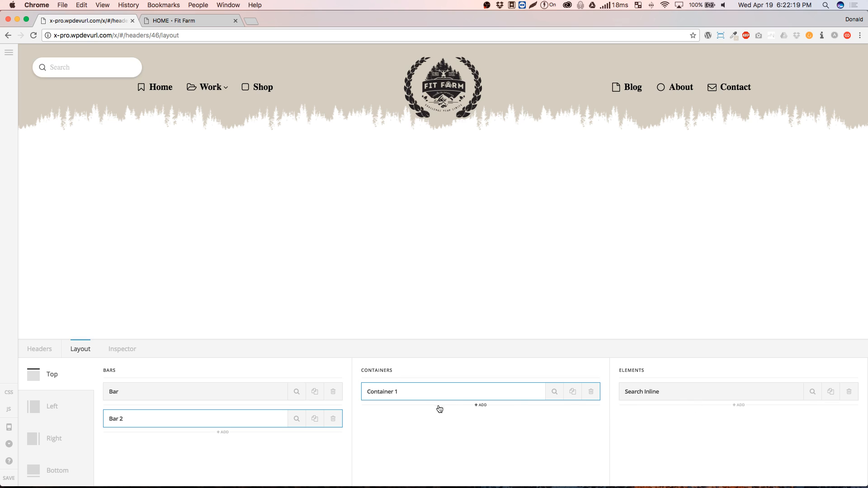
# - Set Bar 2's horizontal flex alignment to End
pyautogui.click(297, 420)
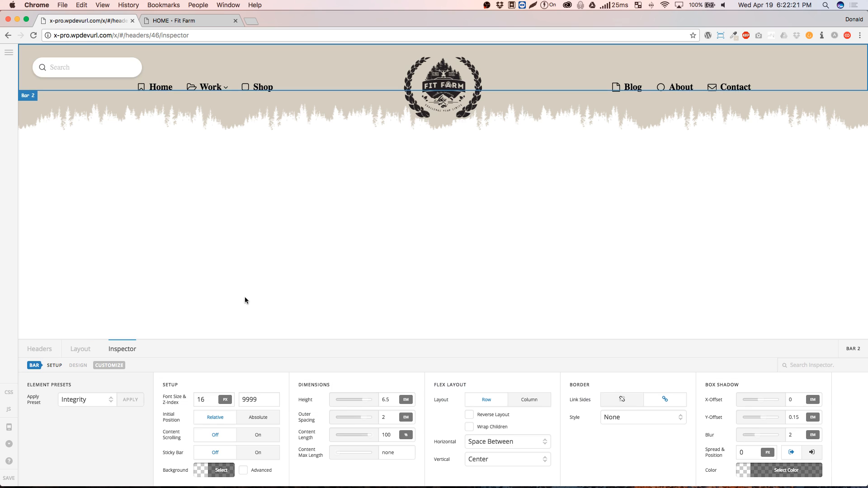
pyautogui.click(489, 447)
pyautogui.click(489, 431)
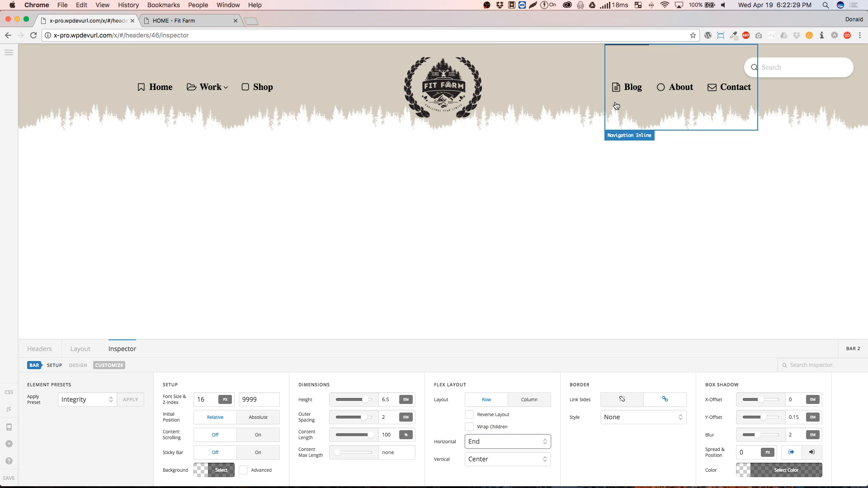
# - Set horizontal alignment to Start for the Blog/About/Contact menu container and to End for the Home/Work/Shop menu container
pyautogui.click(598, 106)
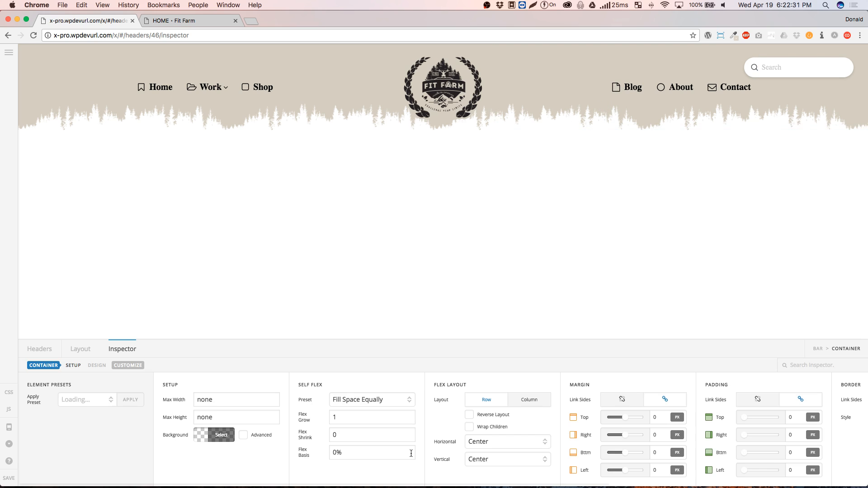
pyautogui.click(487, 443)
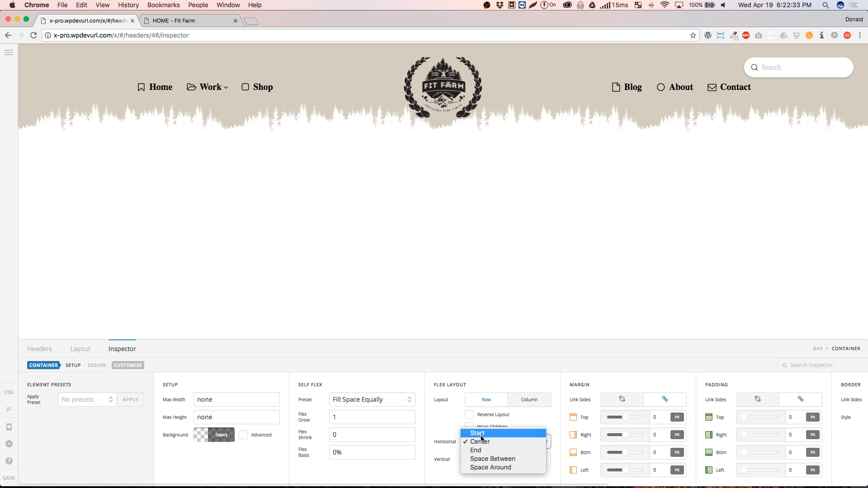
pyautogui.click(481, 441)
pyautogui.click(343, 99)
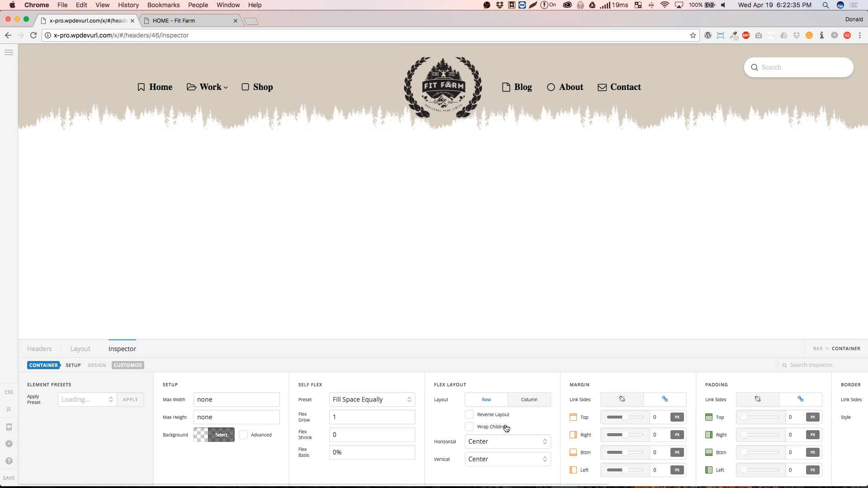
pyautogui.click(482, 446)
pyautogui.click(480, 449)
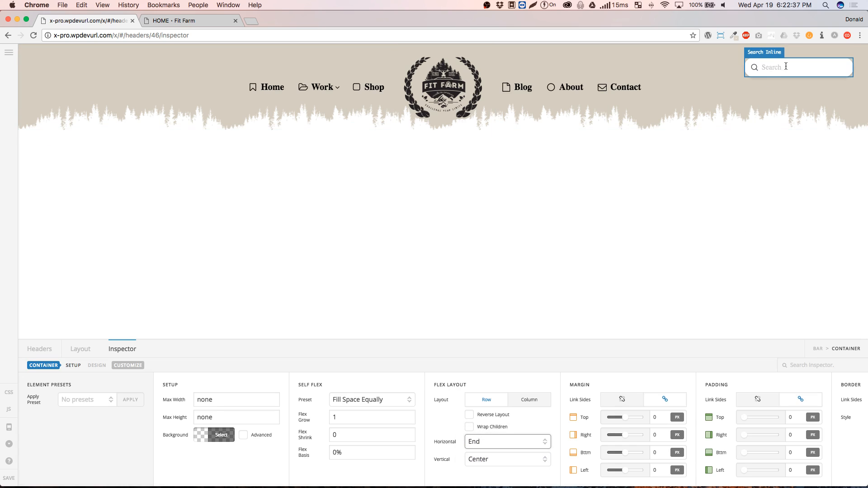
# - Set the height of Bar 2 to 12 em
pyautogui.click(694, 79)
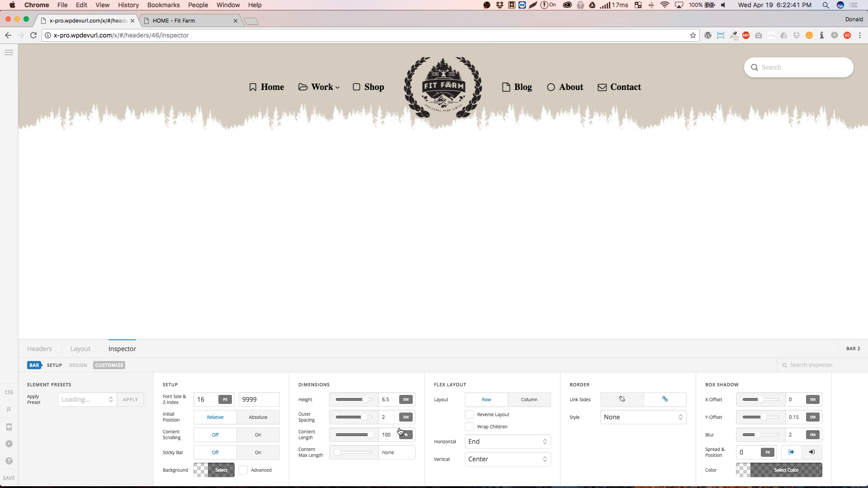
pyautogui.click(393, 399)
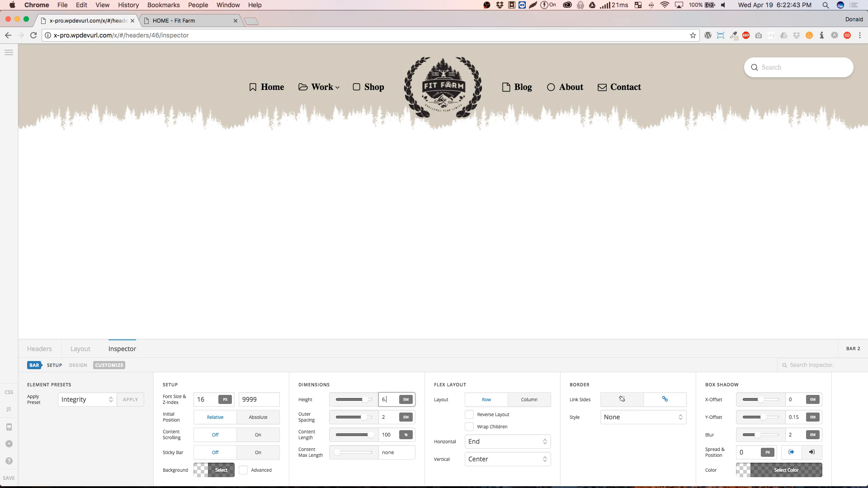
pyautogui.press('BackSpace')
pyautogui.press('BackSpace')
pyautogui.write('8')
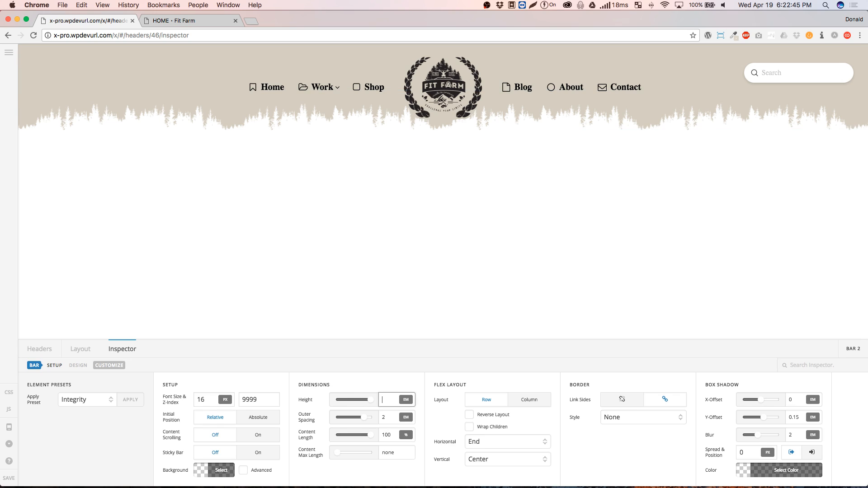
pyautogui.write('9')
pyautogui.write('10')
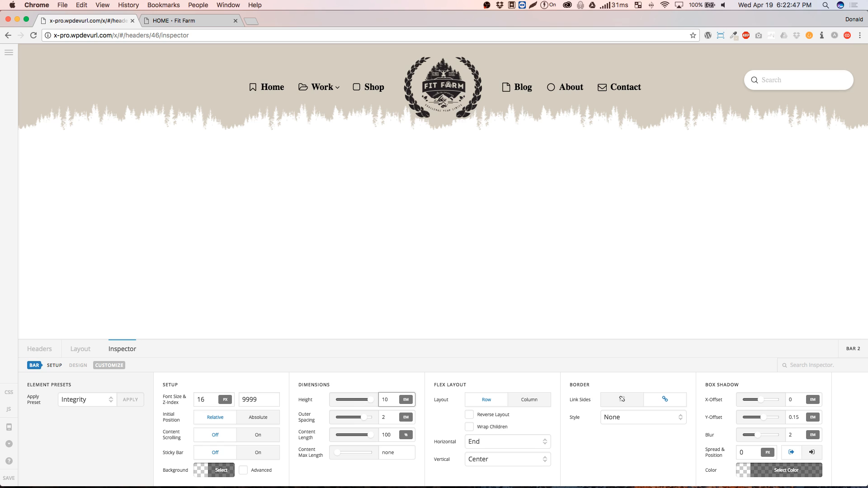
pyautogui.write('1')
pyautogui.press('BackSpace')
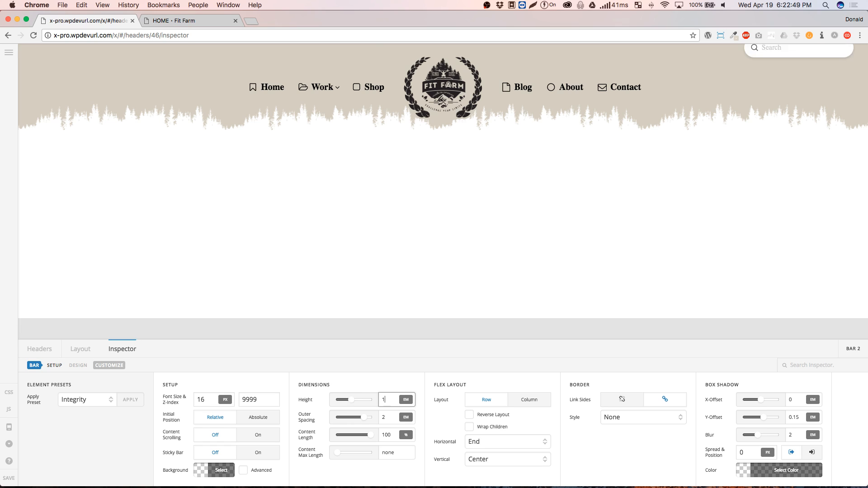
pyautogui.write('2')
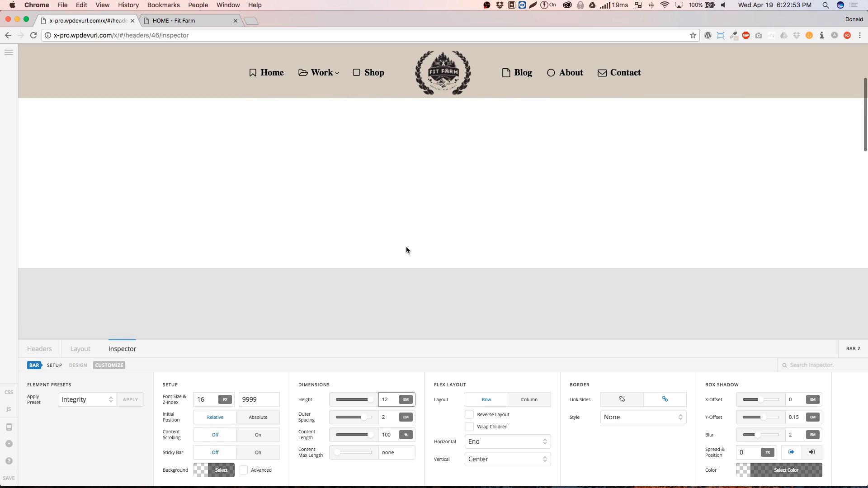
# - Make Bar 2 a sticky bar and enable its Hide Initially option
pyautogui.click(622, 439)
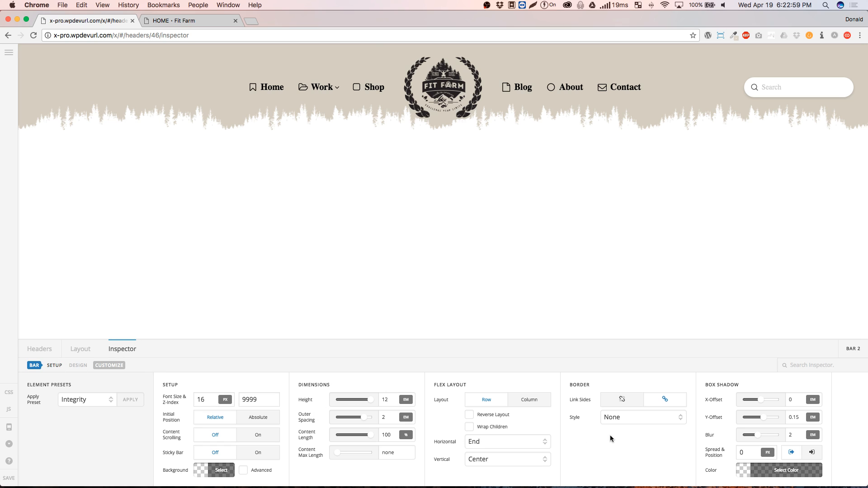
pyautogui.click(251, 452)
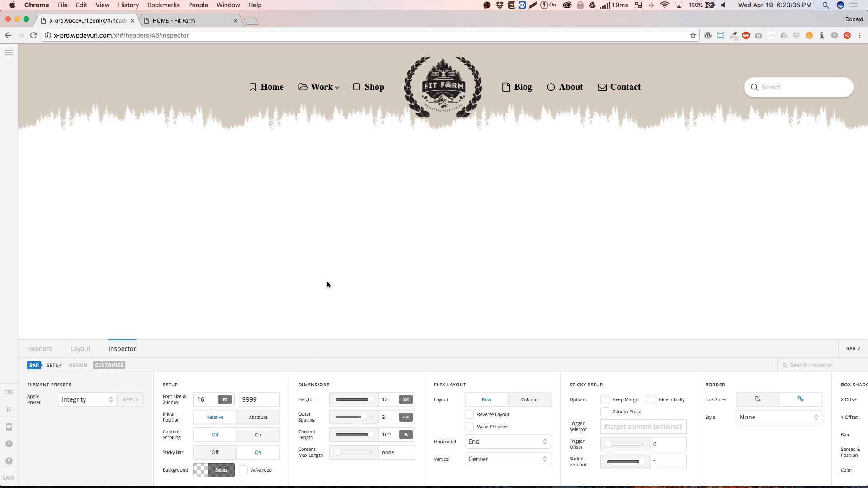
pyautogui.scroll(-3, 327, 281)
pyautogui.scroll(3, 326, 281)
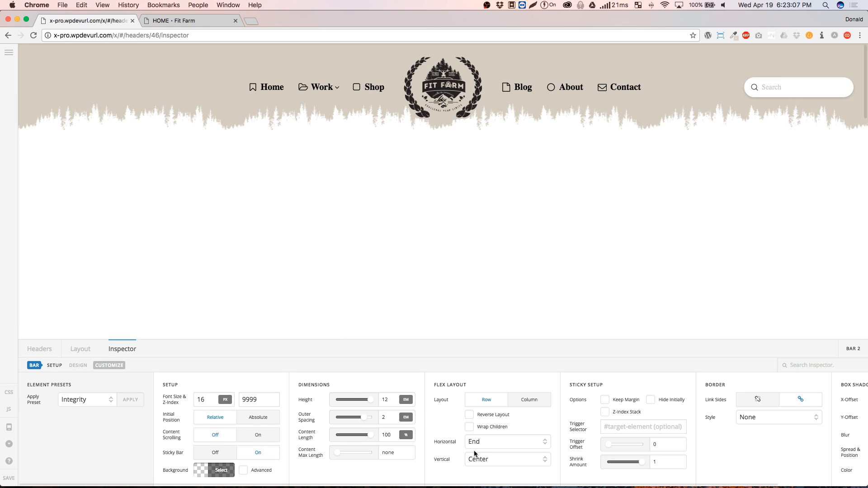
pyautogui.click(651, 399)
pyautogui.scroll(-3, 251, 244)
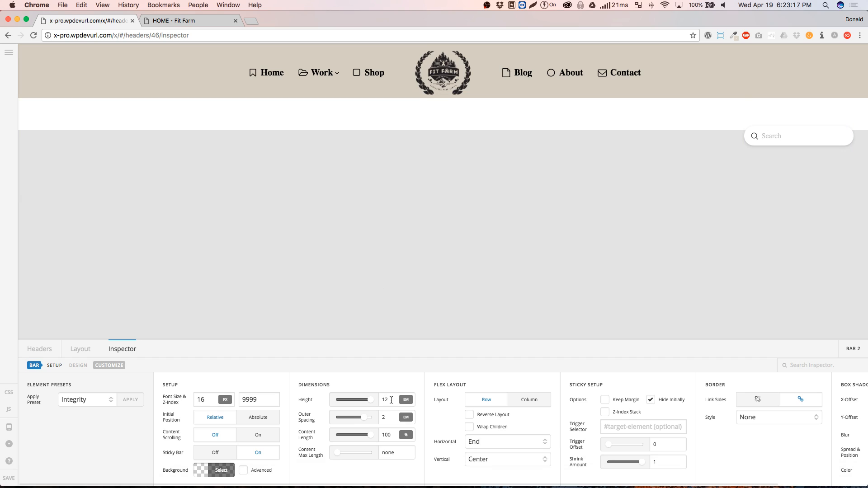
# - Set Bar 2's height to 6.5 em and save the header
pyautogui.moveTo(392, 400); pyautogui.dragTo(380, 399)
pyautogui.press('BackSpace')
pyautogui.click(378, 369)
pyautogui.click(9, 479)
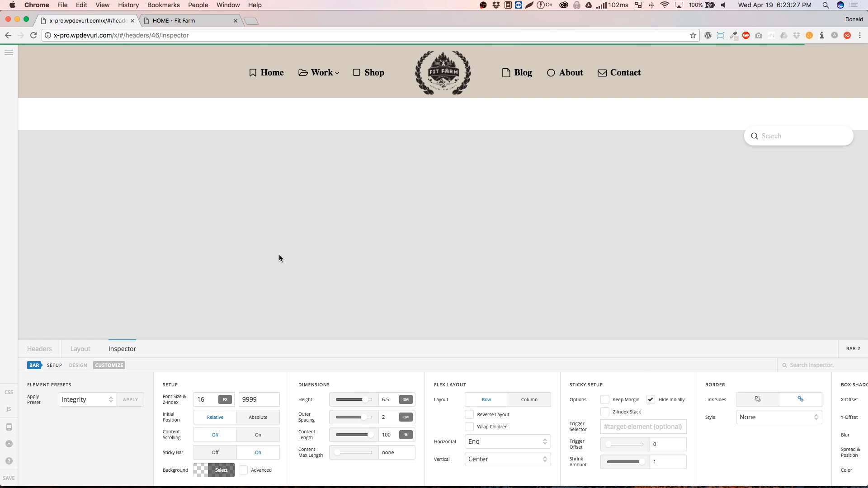
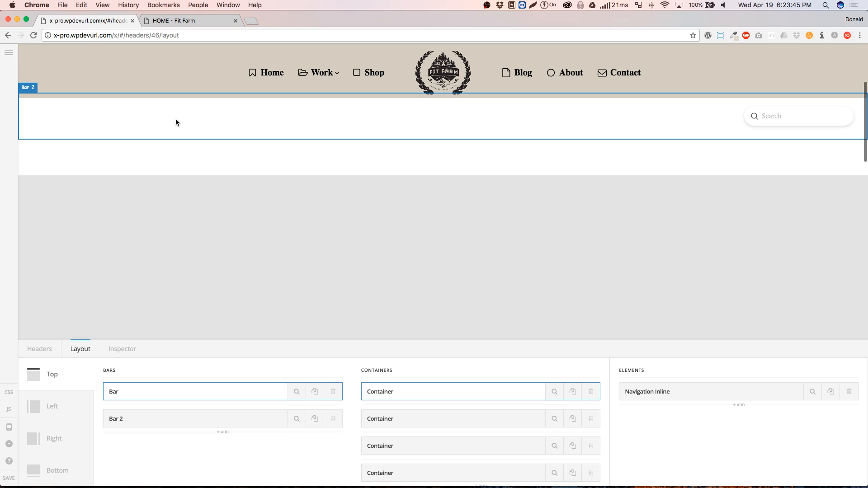
# - Set Bar 2's sticky trigger offset to 57 and its vertical flex alignment to Start
pyautogui.click(120, 116)
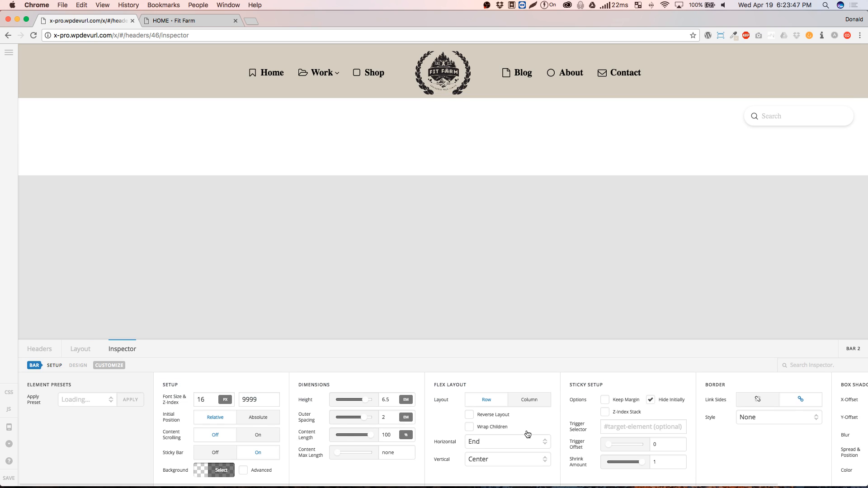
pyautogui.click(605, 413)
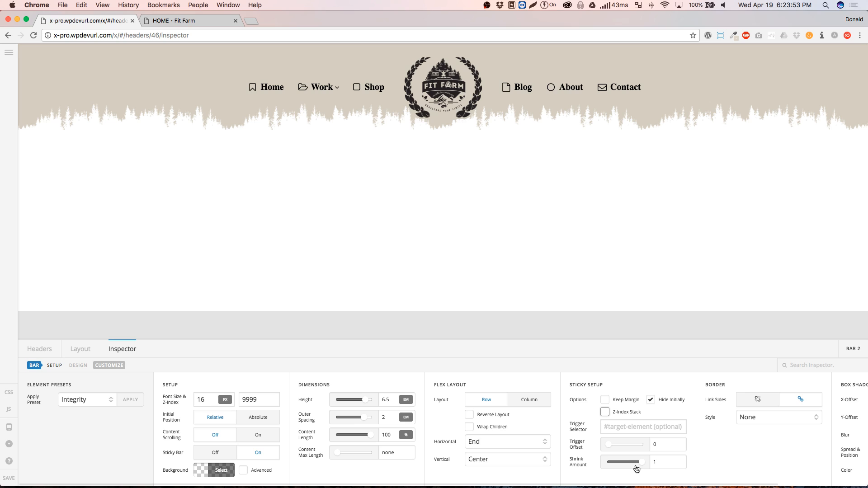
pyautogui.click(619, 445)
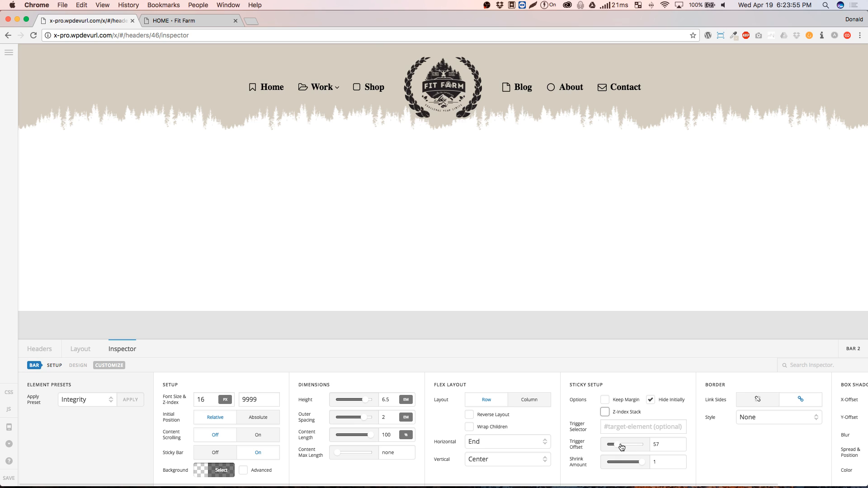
pyautogui.click(498, 458)
pyautogui.click(495, 451)
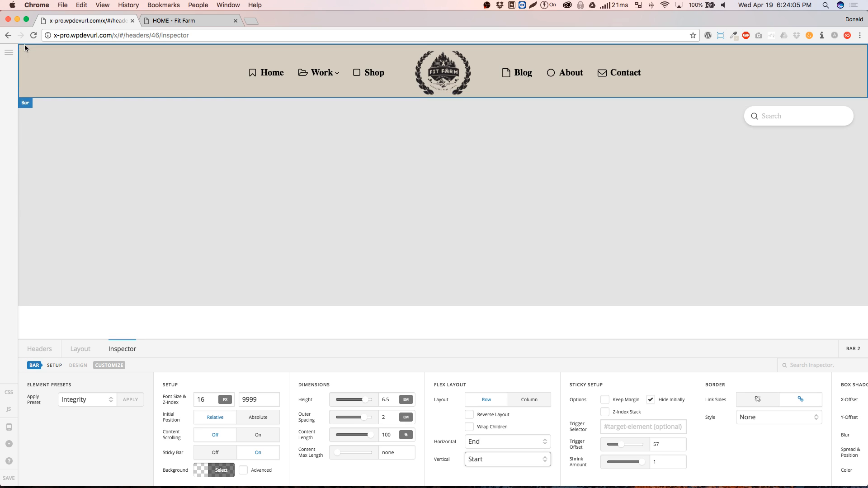
# - Enable Z-Index Stack for Bar 2 and test how the bar behaves in the page preview
pyautogui.click(253, 454)
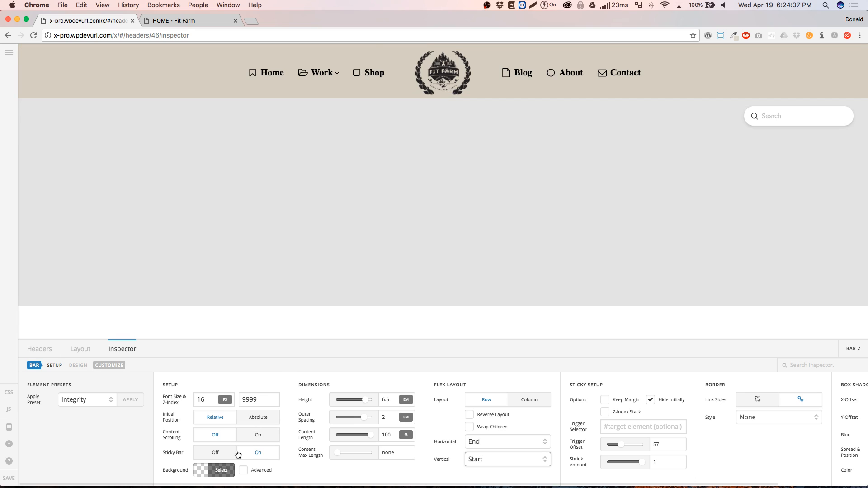
pyautogui.click(599, 413)
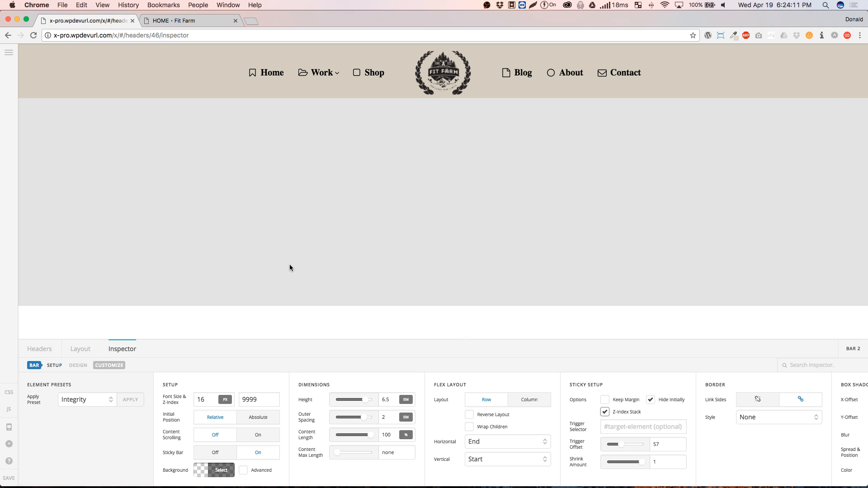
pyautogui.scroll(-5, 290, 266)
pyautogui.scroll(2, 290, 267)
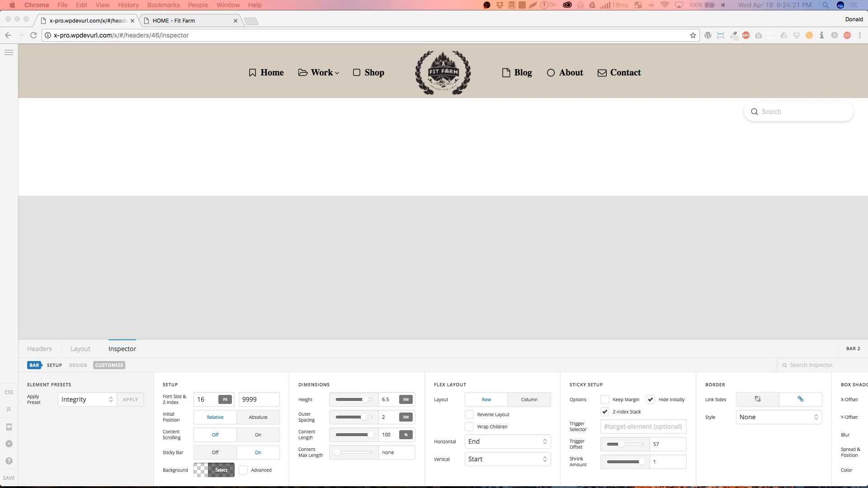
# - Set Bar 2's vertical flex alignment to End and disable its Z-Index Stack option
pyautogui.click(231, 367)
pyautogui.click(484, 459)
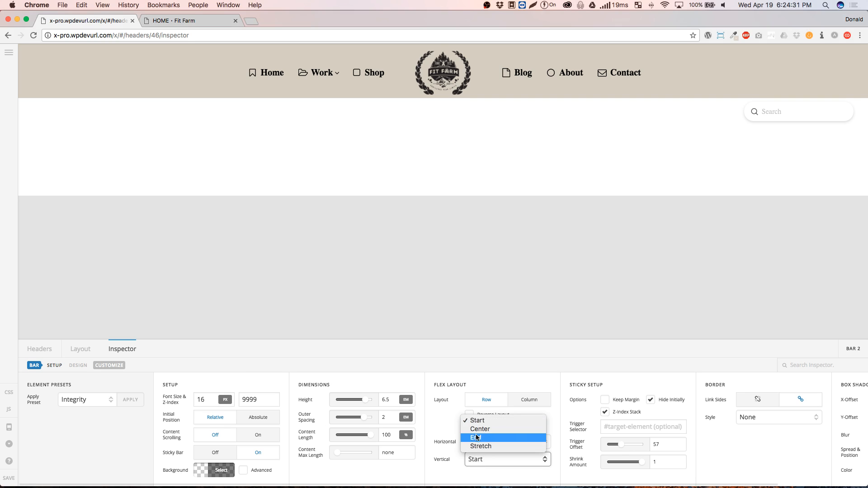
pyautogui.click(479, 438)
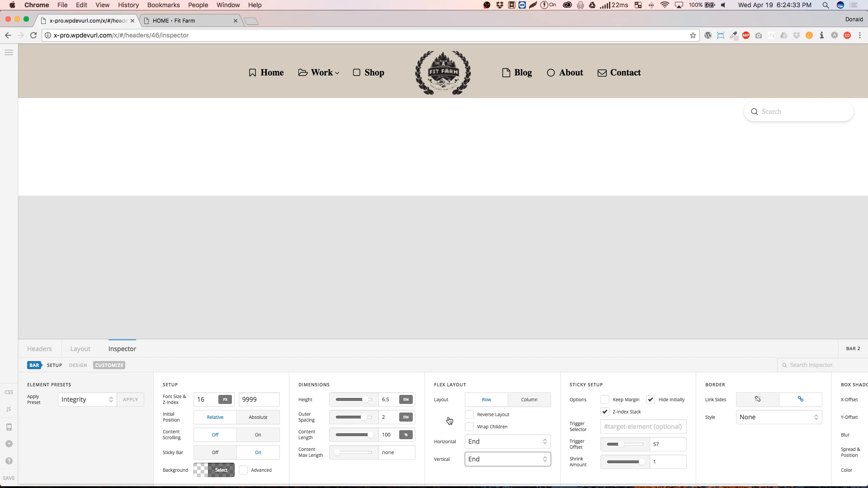
pyautogui.click(605, 413)
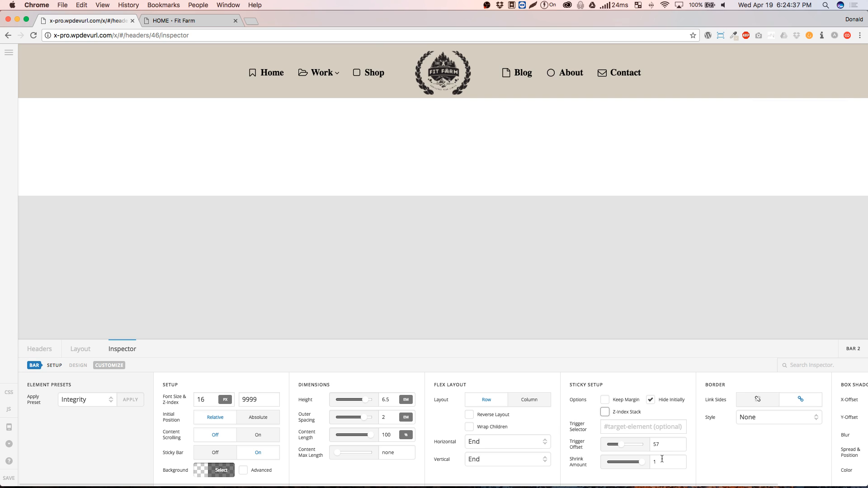
# - Set Bar 2's sticky trigger offset to 67, and save and reload the header
pyautogui.moveTo(664, 444); pyautogui.dragTo(648, 444)
pyautogui.write('67')
pyautogui.click(719, 444)
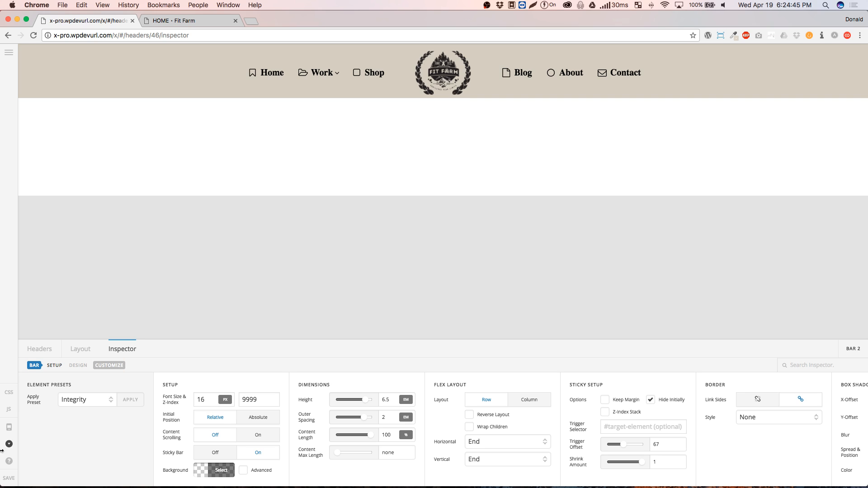
pyautogui.click(9, 478)
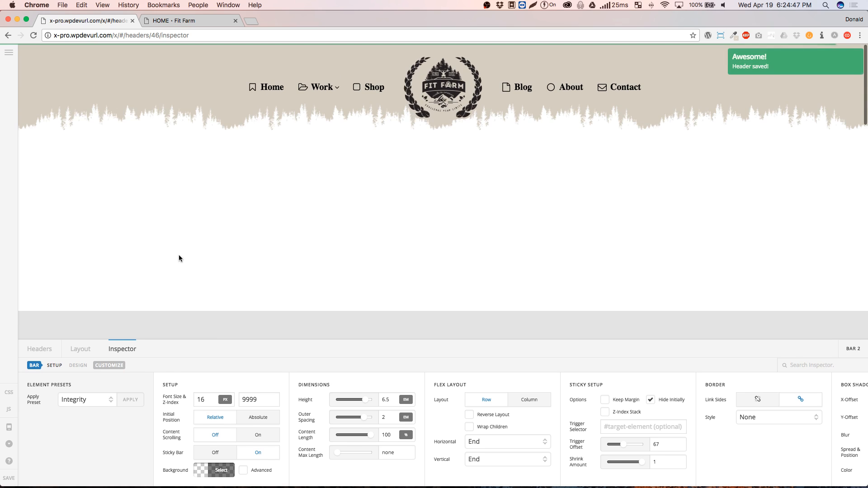
pyautogui.click(34, 36)
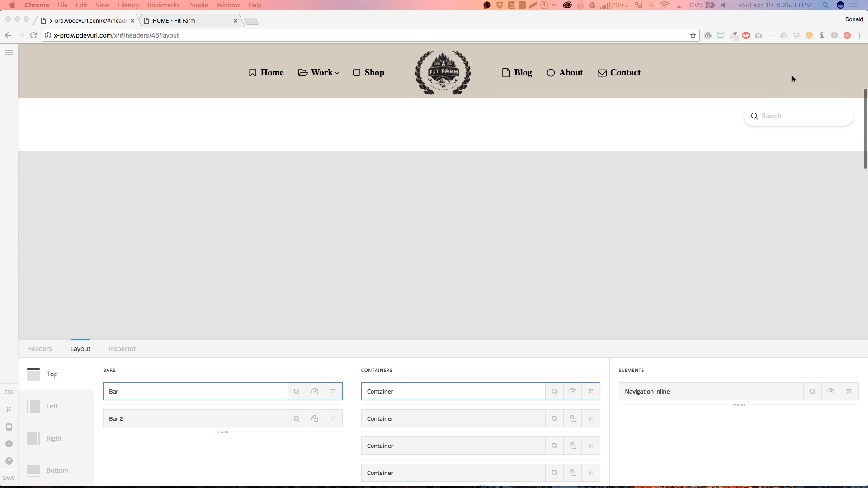
# - Set the main Bar's initial position to Absolute and its z-index to 9998
pyautogui.click(354, 306)
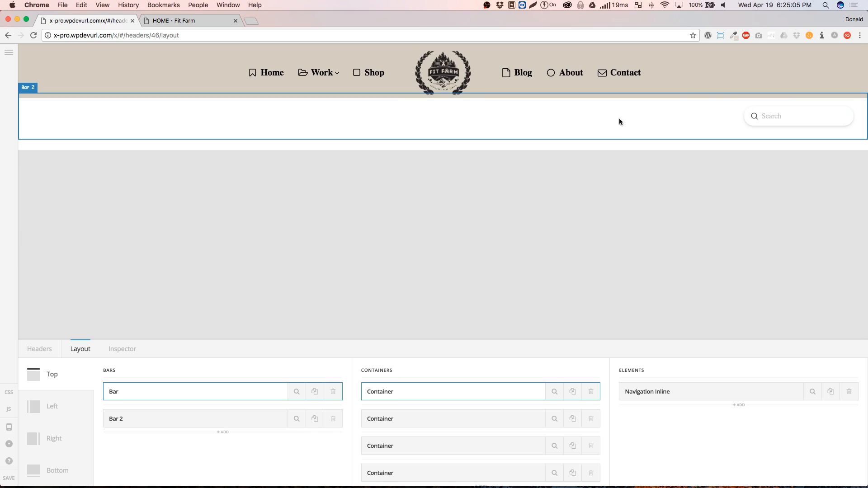
pyautogui.click(596, 122)
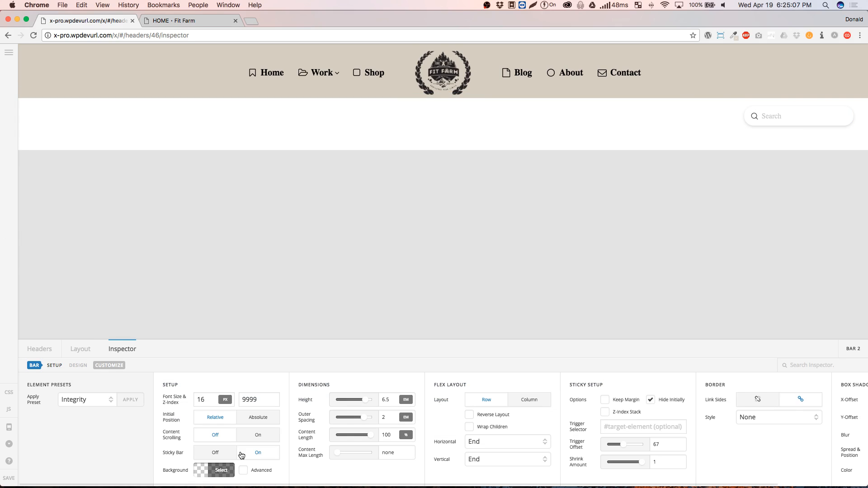
pyautogui.click(31, 71)
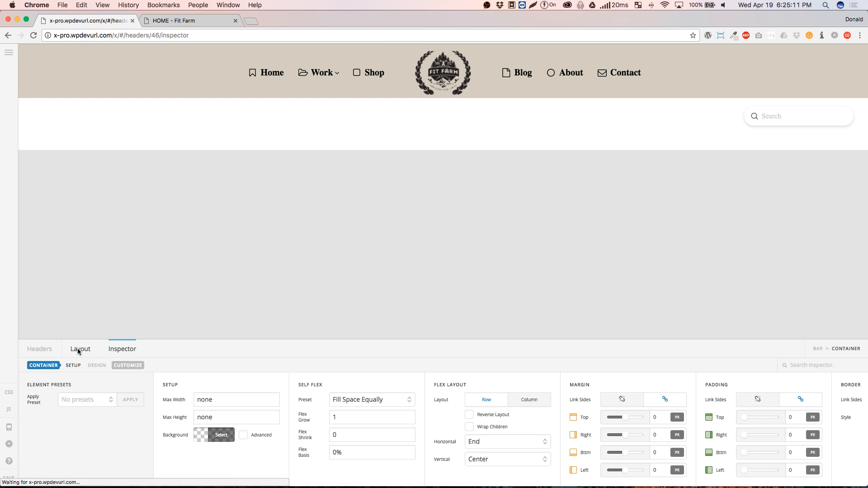
pyautogui.click(78, 350)
pyautogui.click(295, 390)
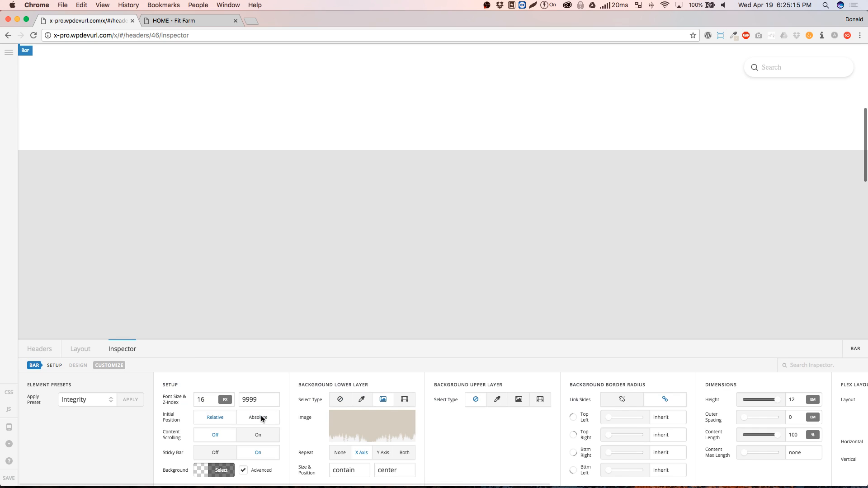
pyautogui.click(261, 417)
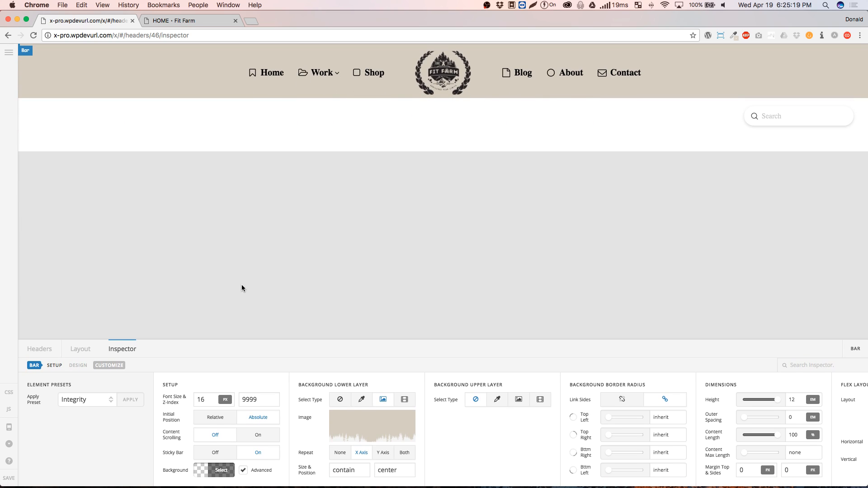
pyautogui.click(265, 398)
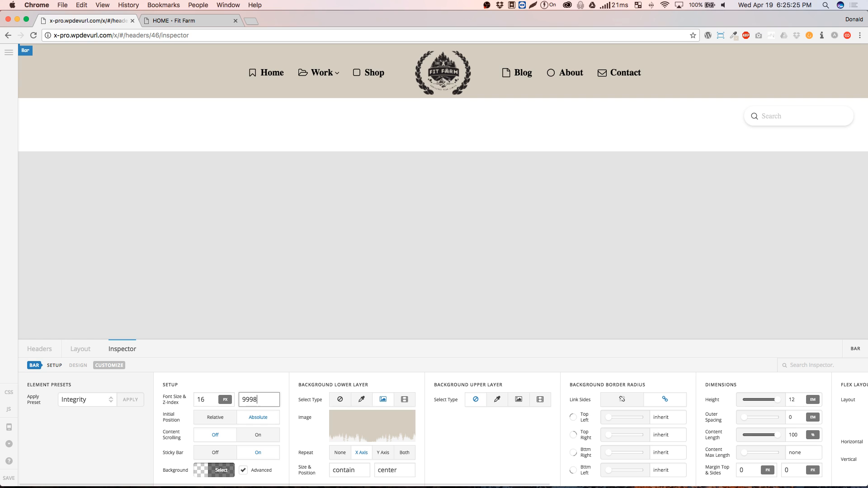
pyautogui.scroll(4, 256, 250)
pyautogui.scroll(-2, 151, 179)
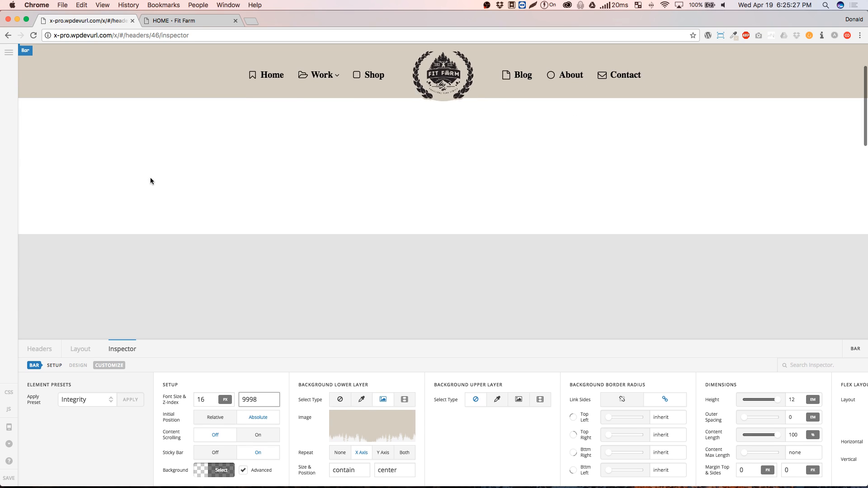
pyautogui.scroll(-2, 112, 153)
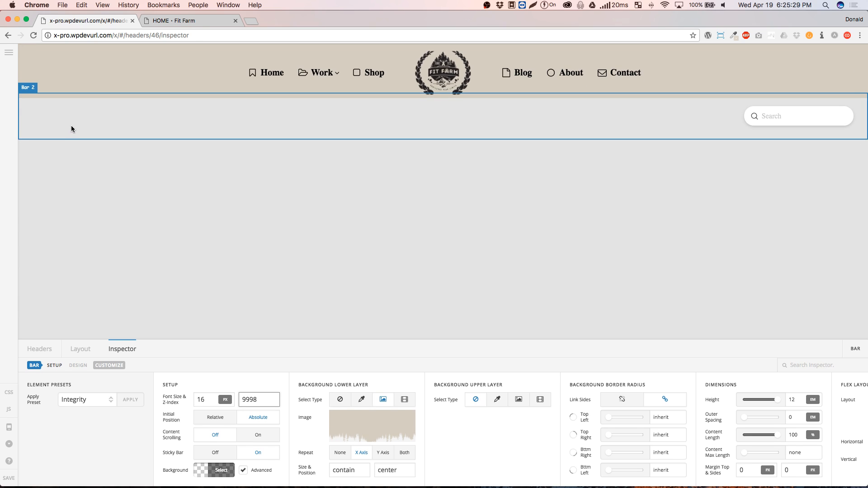
# - Examine Bar 2's setup, dimension, flex layout and sticky settings while checking the header's scroll behaviour in the preview
pyautogui.click(72, 129)
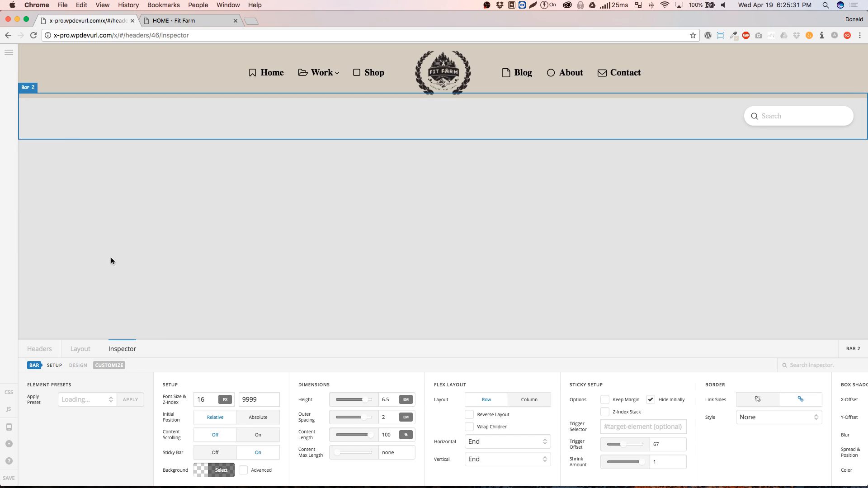
pyautogui.scroll(3, 205, 290)
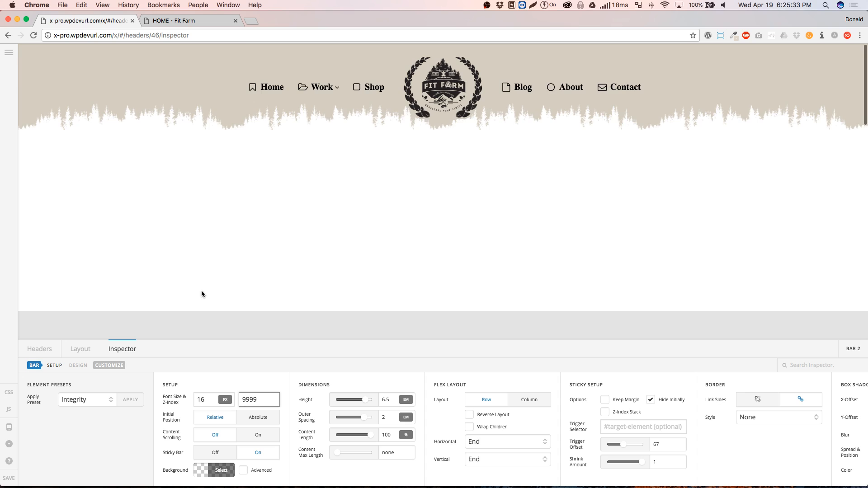
pyautogui.scroll(-5, 202, 291)
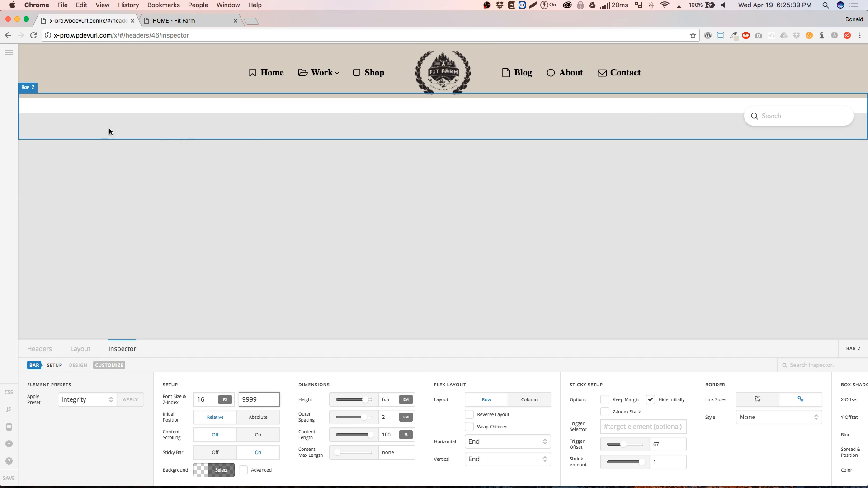
pyautogui.click(46, 129)
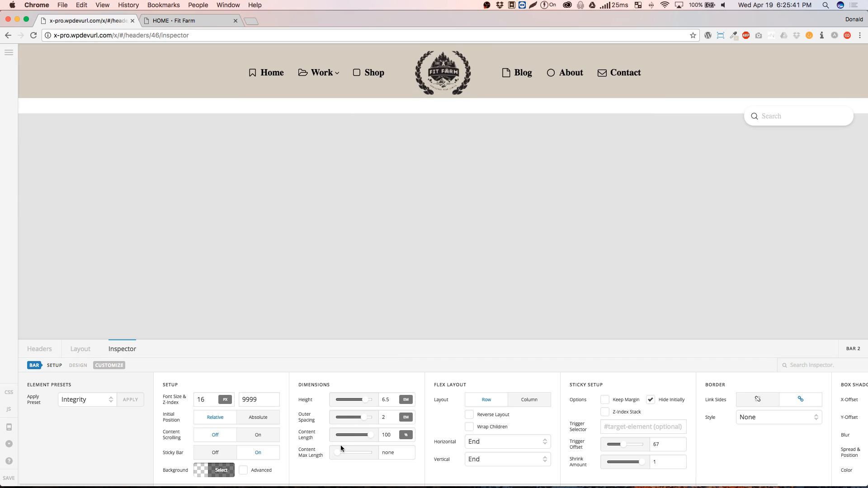
pyautogui.hscroll(3, 430, 438)
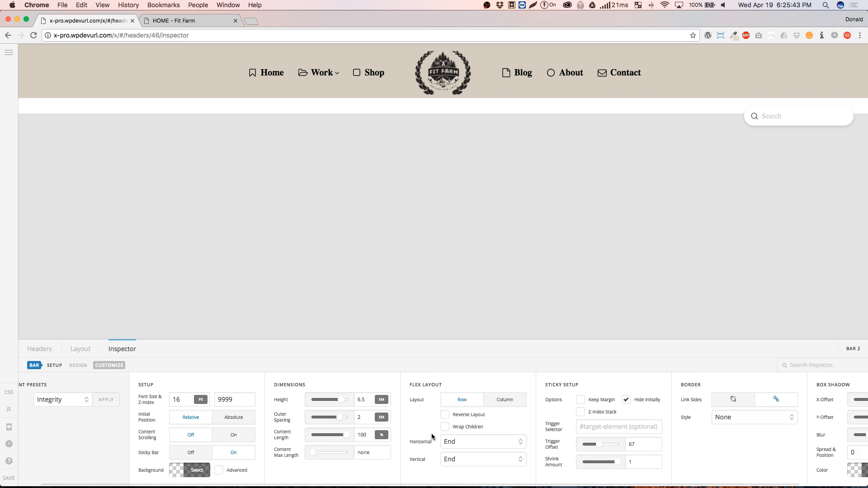
pyautogui.hscroll(4, 431, 436)
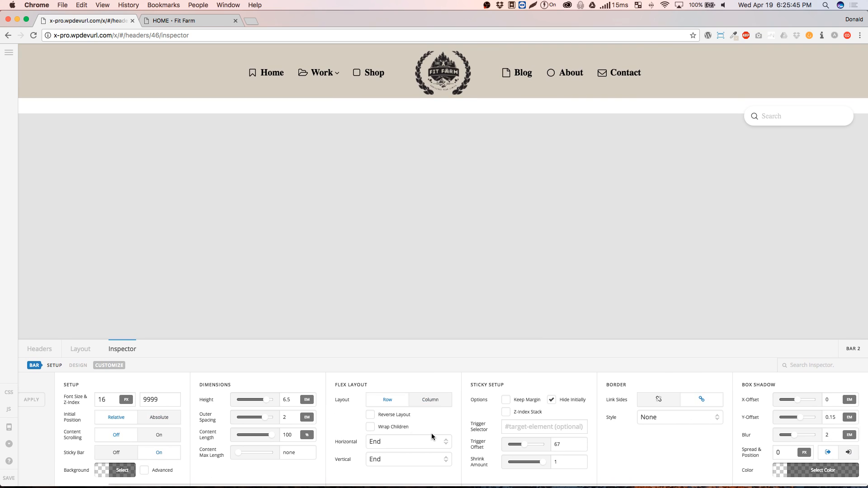
pyautogui.hscroll(-6, 431, 433)
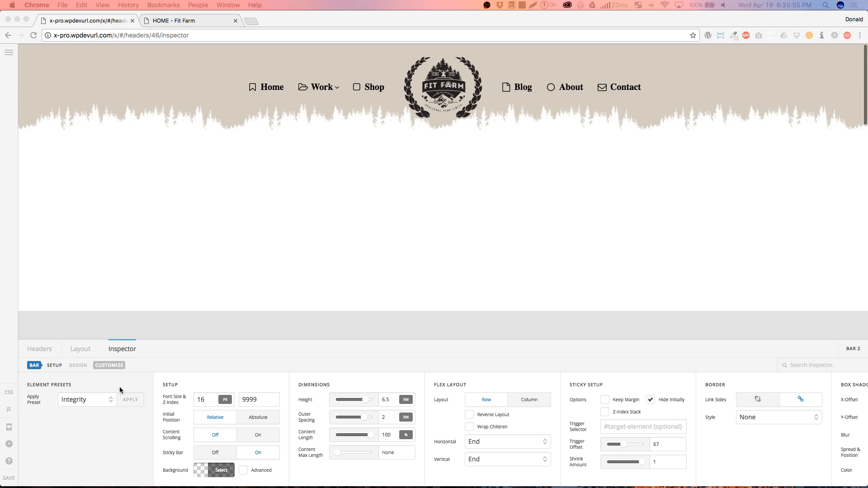
# - Examine Bar 2's ID and class customization options and review the custom header CSS rules for the main bar
pyautogui.click(109, 365)
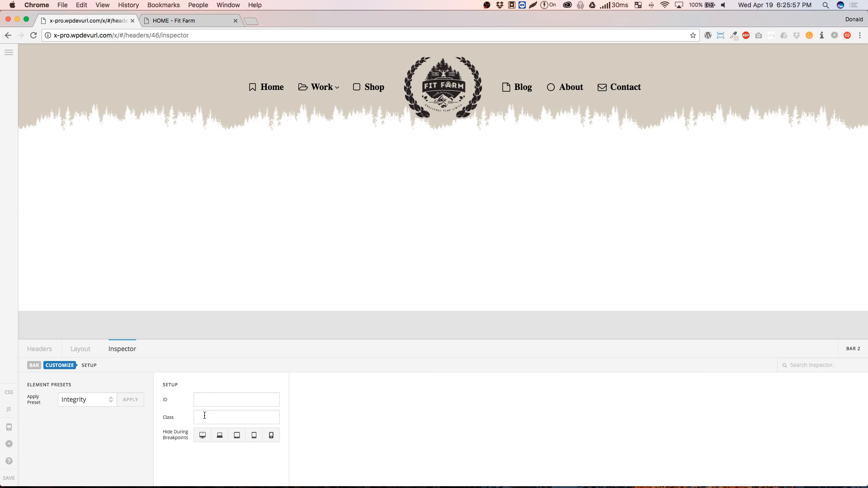
pyautogui.click(203, 415)
pyautogui.scroll(-5, 254, 155)
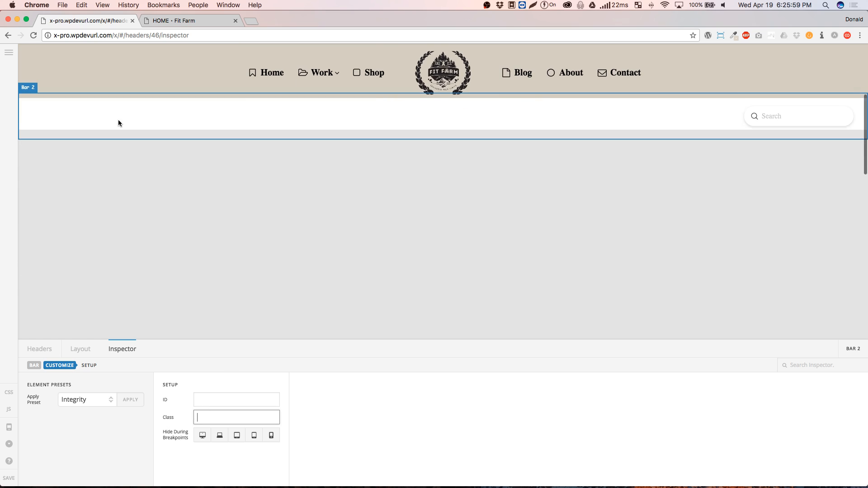
pyautogui.click(100, 130)
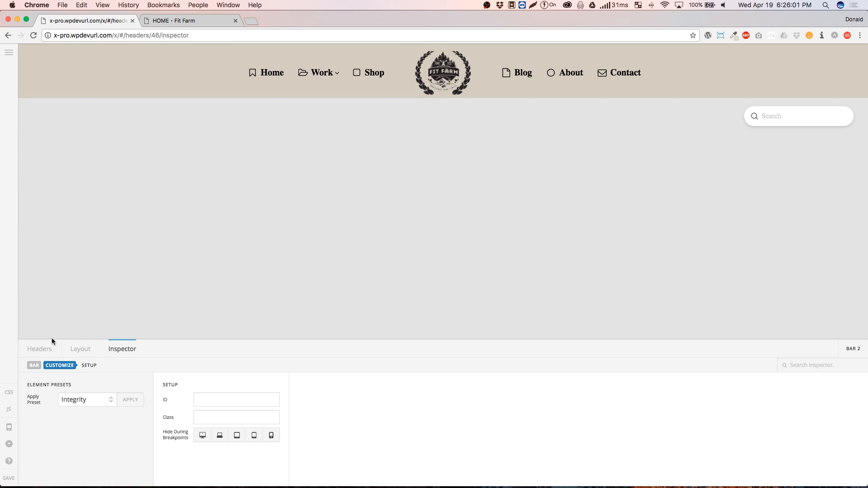
pyautogui.click(8, 392)
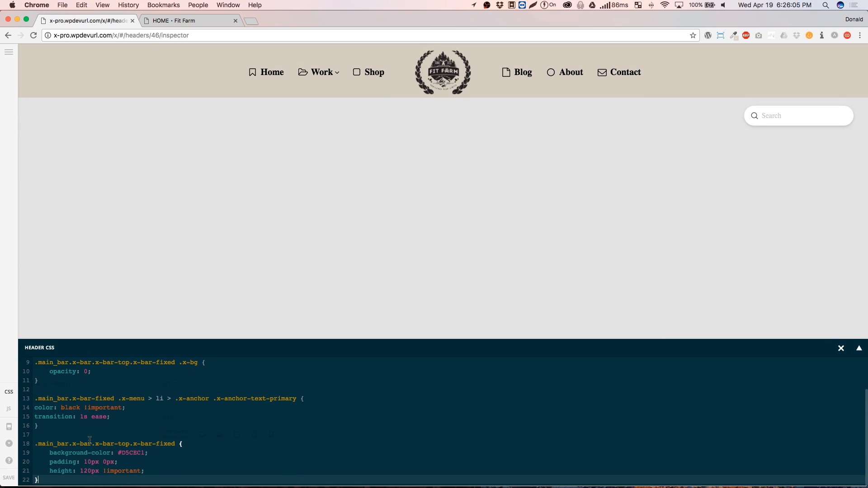
pyautogui.scroll(4, 90, 440)
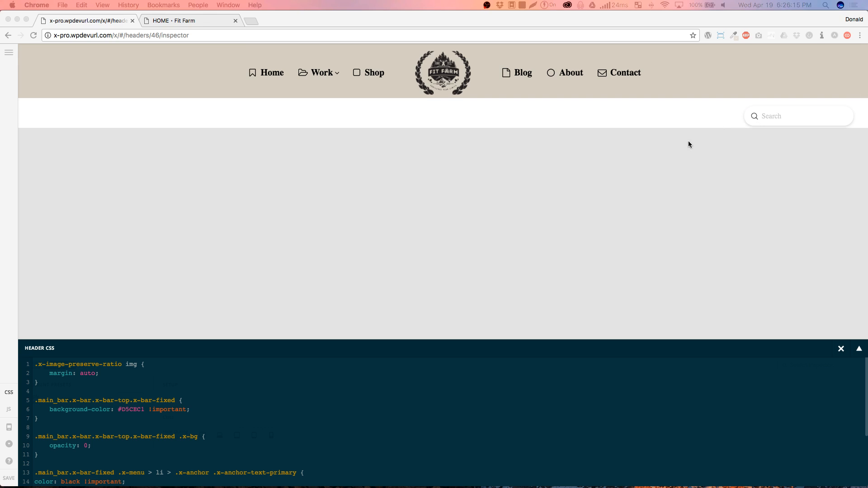
pyautogui.click(688, 141)
pyautogui.click(841, 349)
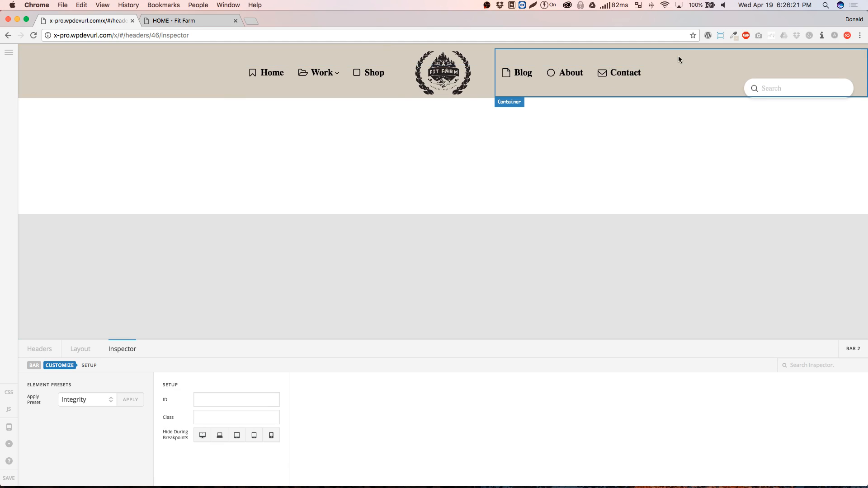
# - Enable Z-Index Stack in the main Bar's sticky setup and test the header's scroll behaviour in the preview
pyautogui.click(479, 49)
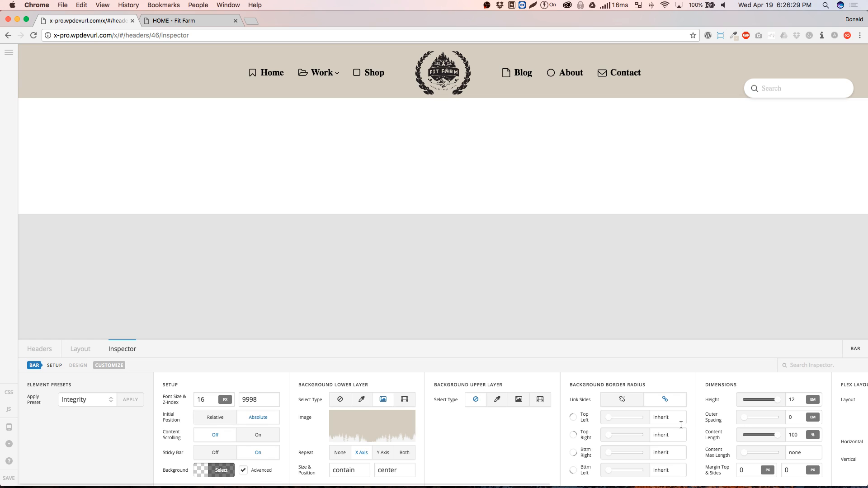
pyautogui.hscroll(10, 610, 440)
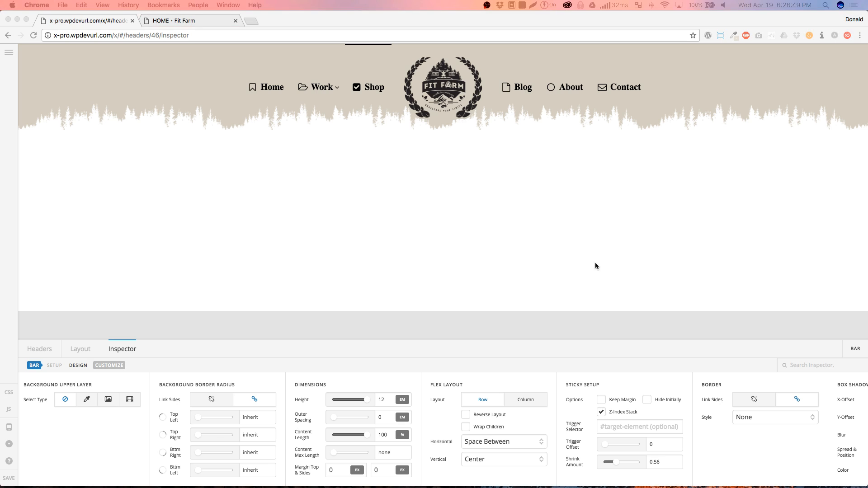
pyautogui.scroll(-5, 273, 245)
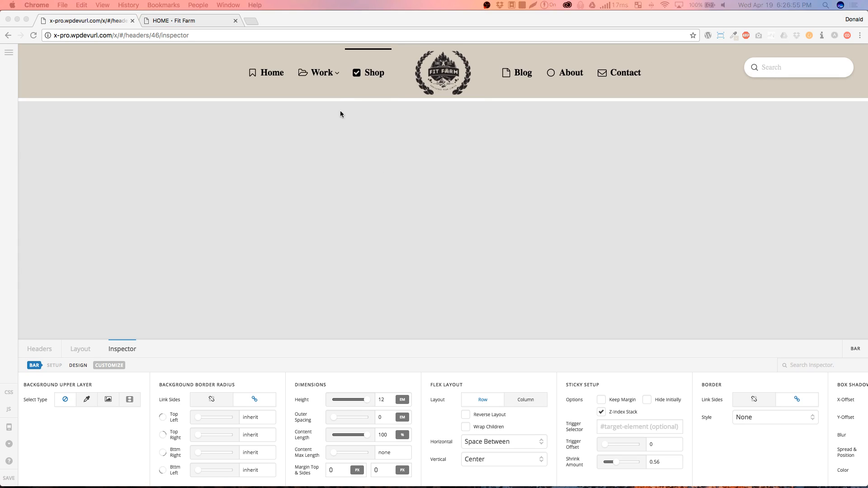
pyautogui.click(397, 218)
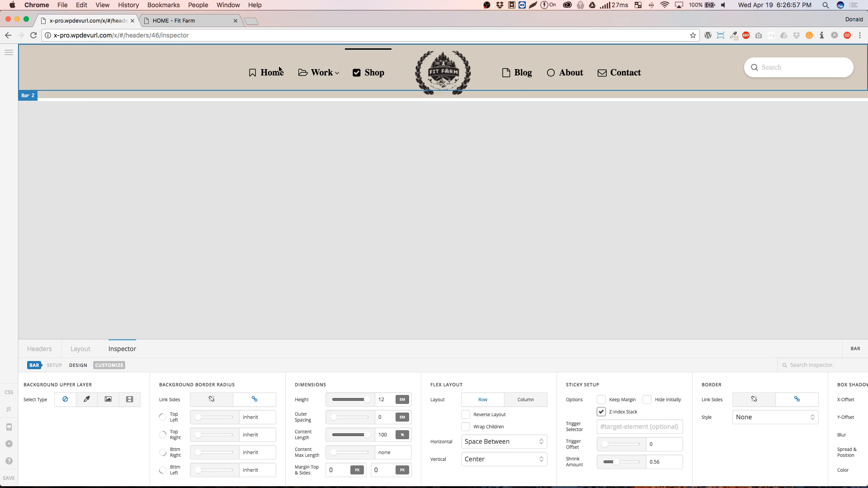
pyautogui.scroll(5, 508, 181)
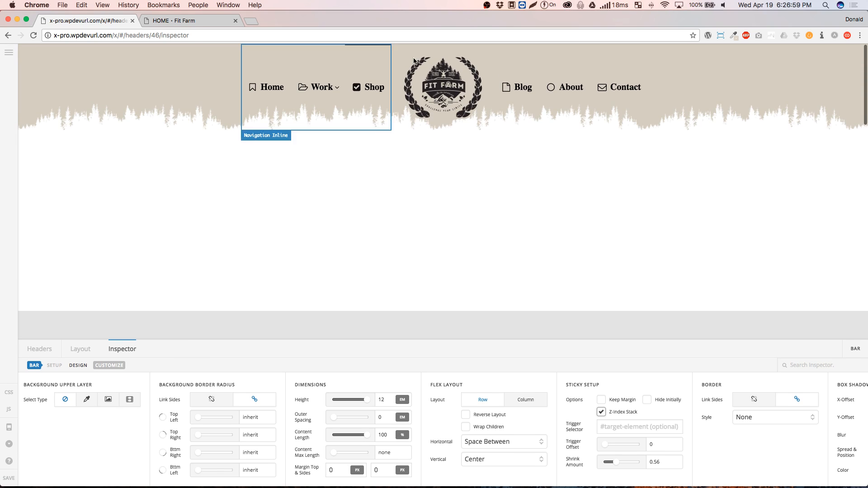
pyautogui.scroll(-5, 446, 208)
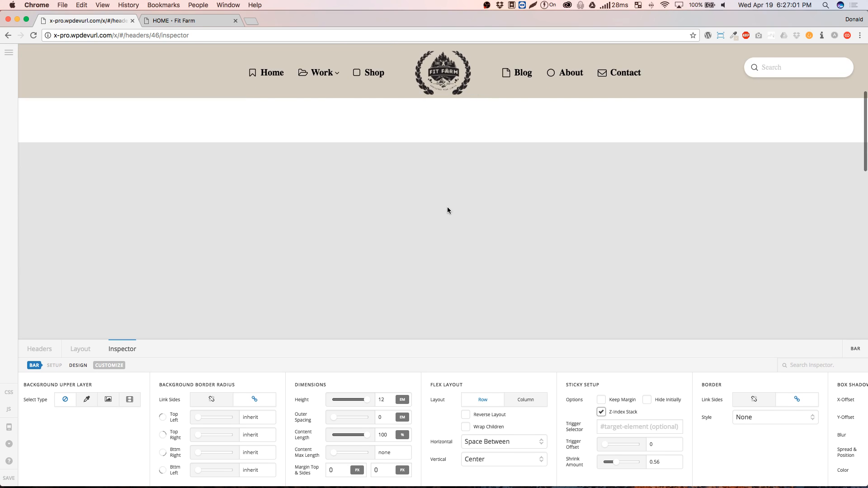
# - Replace the Search Inline element in Bar 2's container with a Social element
pyautogui.click(716, 82)
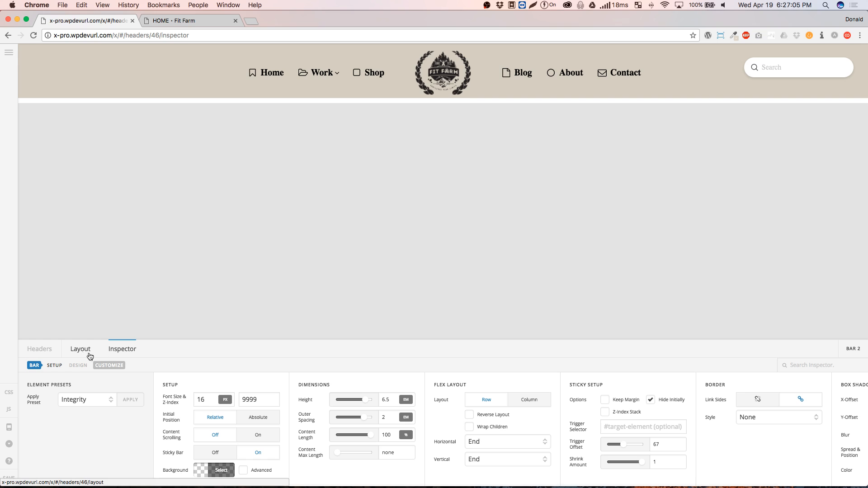
pyautogui.click(88, 355)
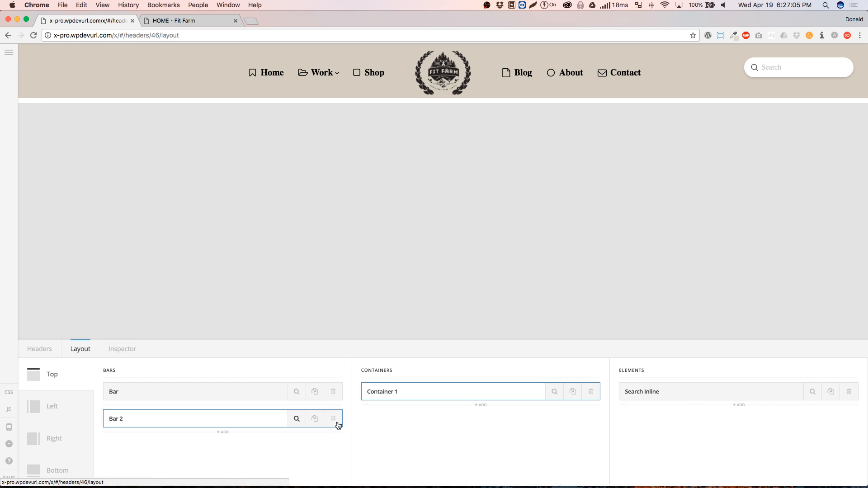
pyautogui.click(849, 392)
pyautogui.click(849, 392)
pyautogui.click(738, 415)
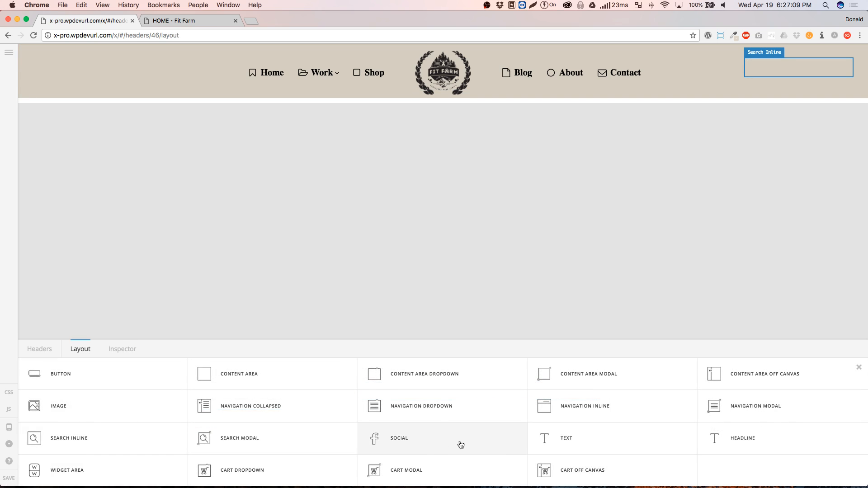
pyautogui.click(434, 444)
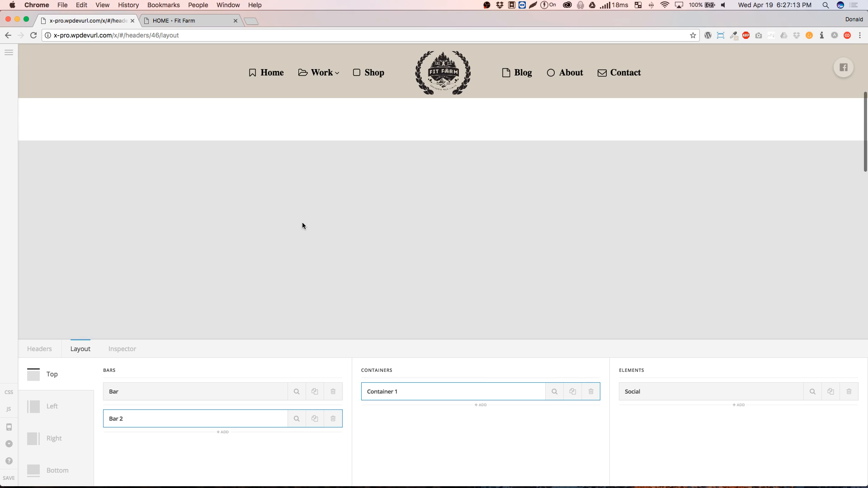
# - Replace the Social element in Bar 2's container with a Button element and check the header while scrolling
pyautogui.click(848, 392)
pyautogui.click(849, 392)
pyautogui.click(772, 428)
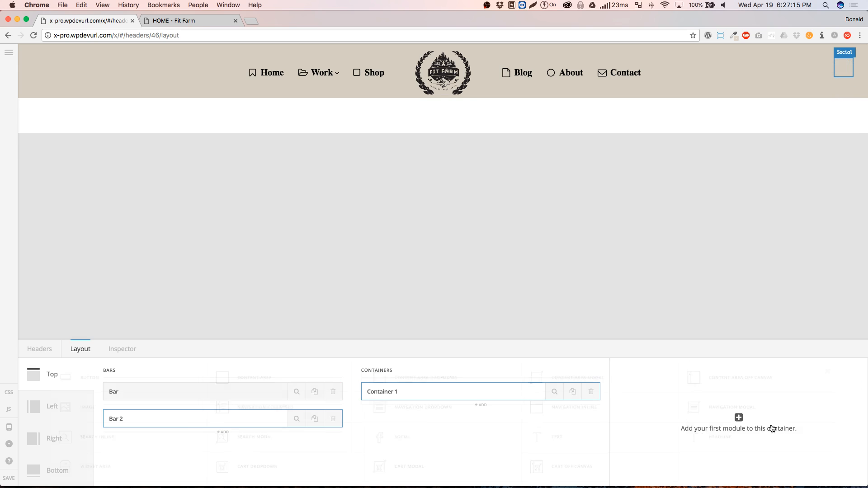
pyautogui.click(141, 375)
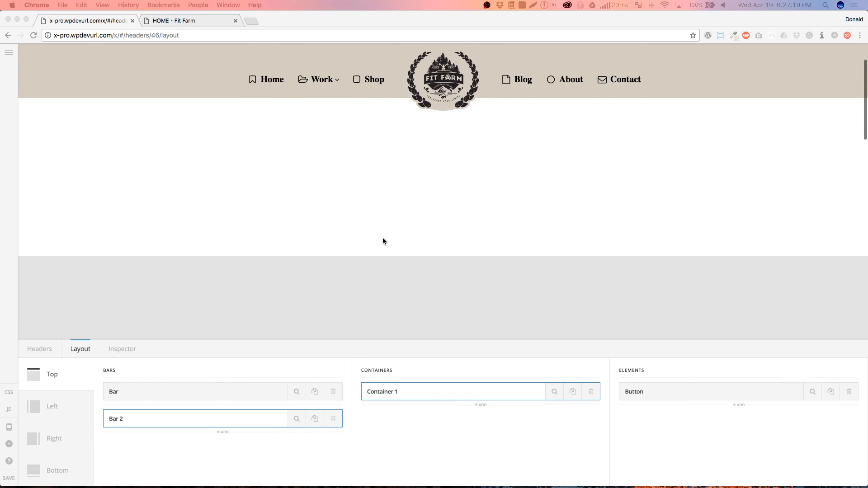
pyautogui.scroll(-3, 383, 242)
# - Apply the Icon preset to the Button in Bar 2
pyautogui.click(809, 392)
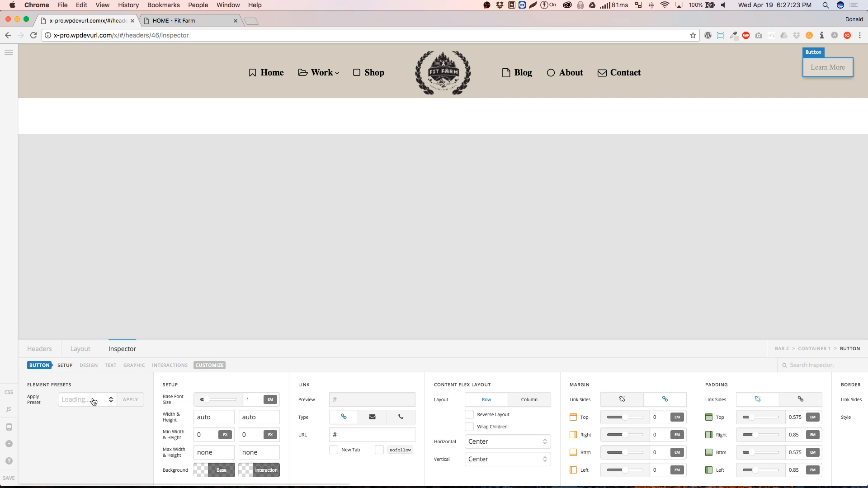
pyautogui.click(93, 402)
pyautogui.click(92, 417)
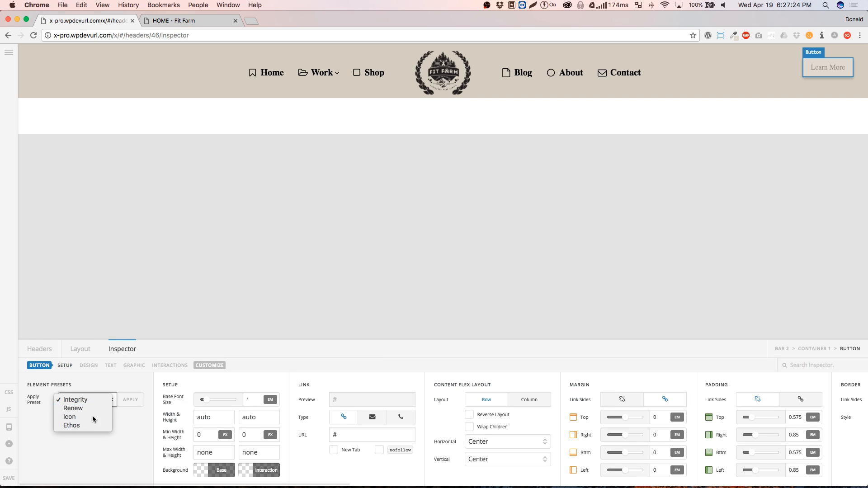
pyautogui.click(130, 401)
pyautogui.click(403, 296)
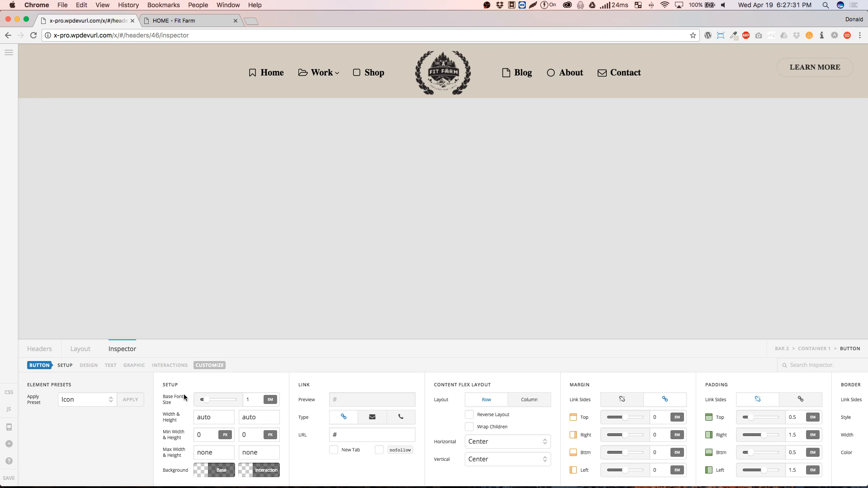
# - Apply the Renew preset to Bar 2's Button and test how it behaves while scrolling the preview
pyautogui.click(102, 400)
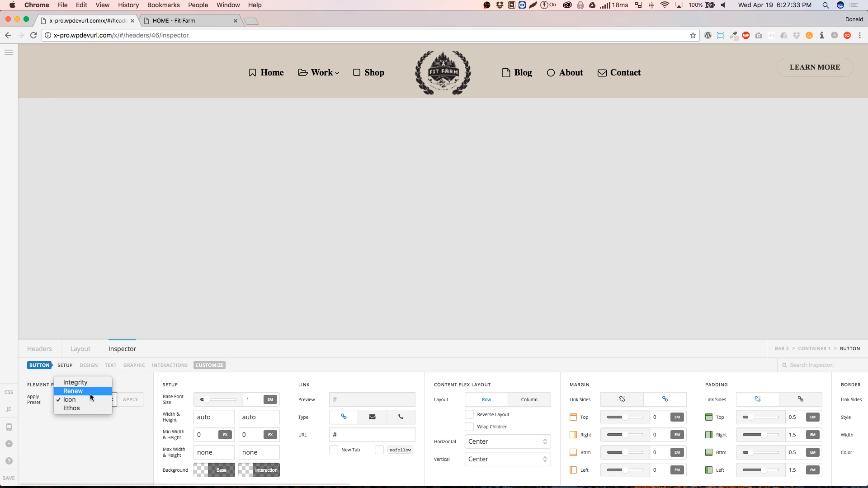
pyautogui.click(90, 392)
pyautogui.click(130, 399)
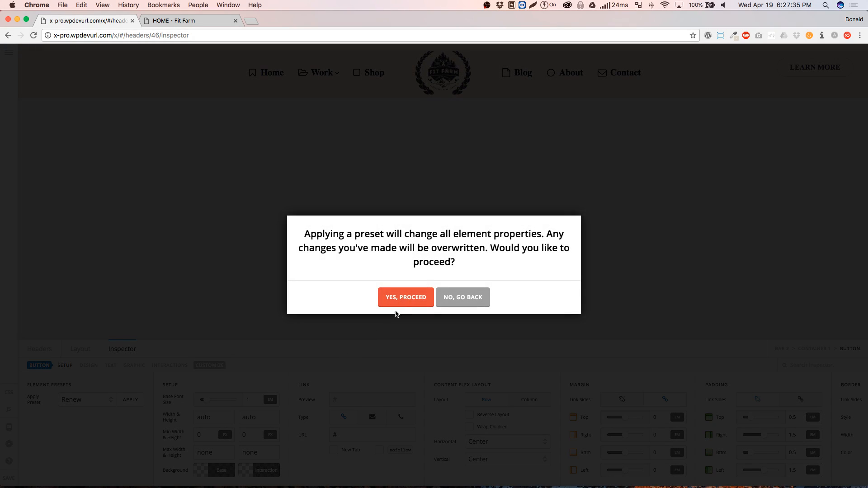
pyautogui.click(403, 300)
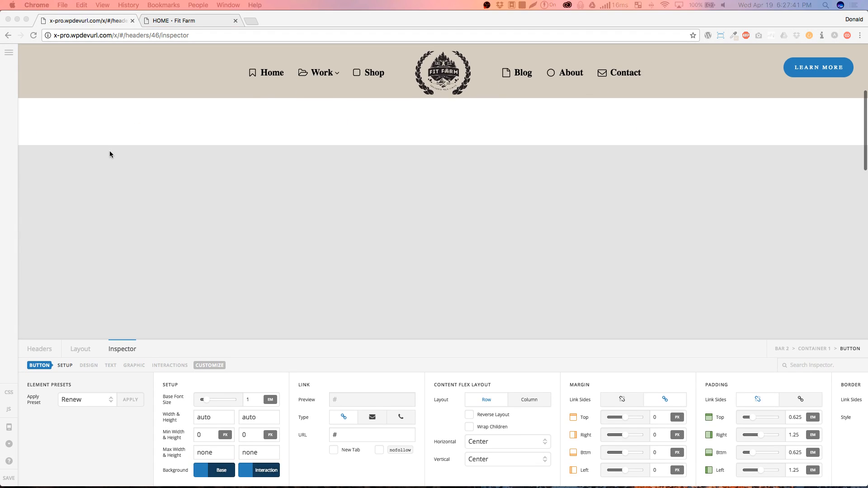
pyautogui.scroll(-5, 111, 151)
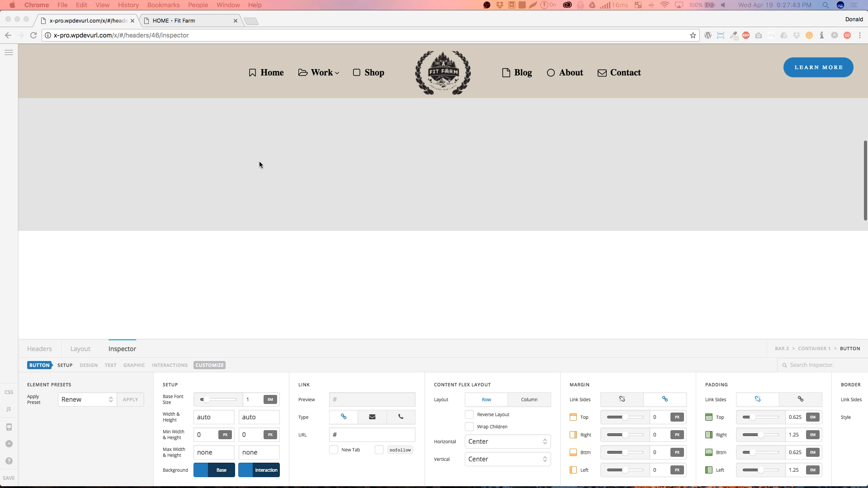
pyautogui.scroll(5, 107, 86)
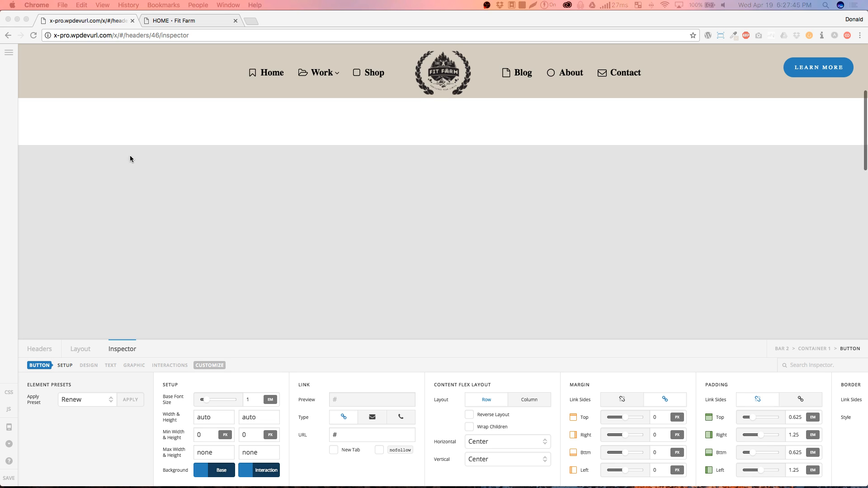
# - Set Bar 2's sticky trigger offset to 300
pyautogui.click(83, 352)
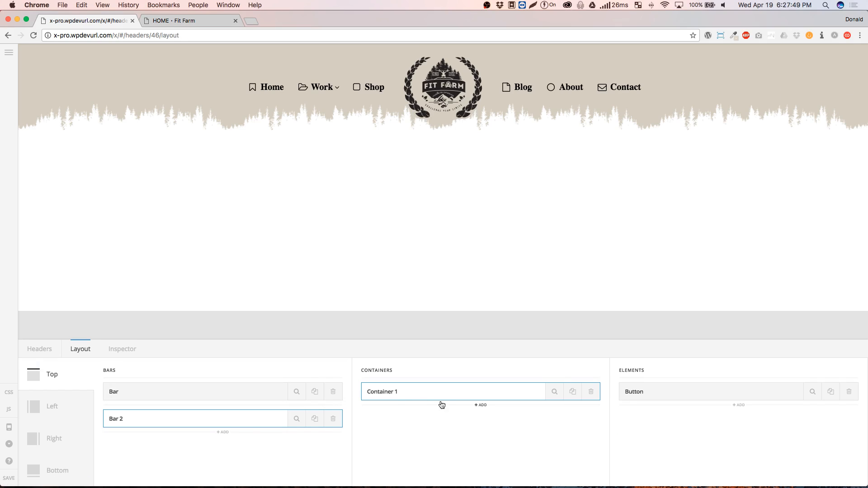
pyautogui.click(296, 421)
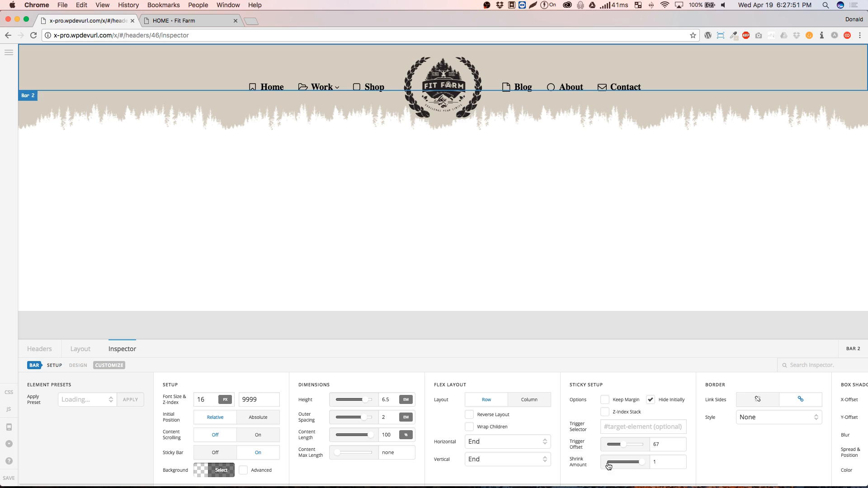
pyautogui.moveTo(669, 447); pyautogui.dragTo(644, 446)
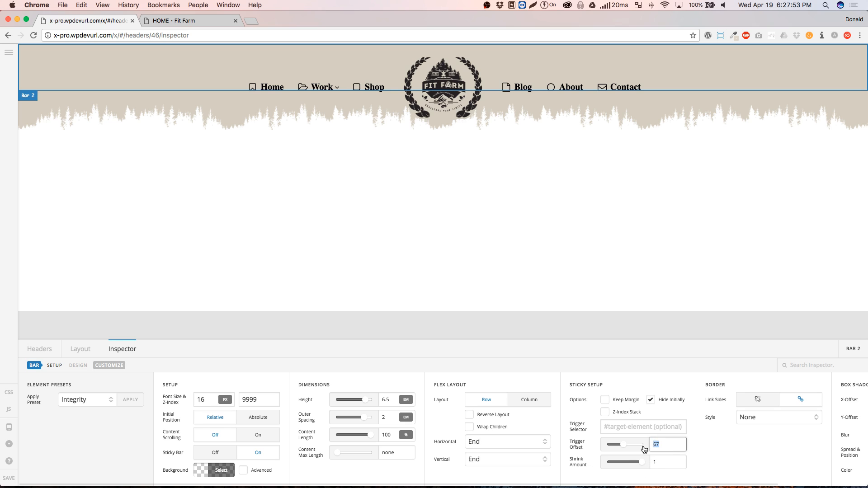
pyautogui.write('300')
pyautogui.click(744, 458)
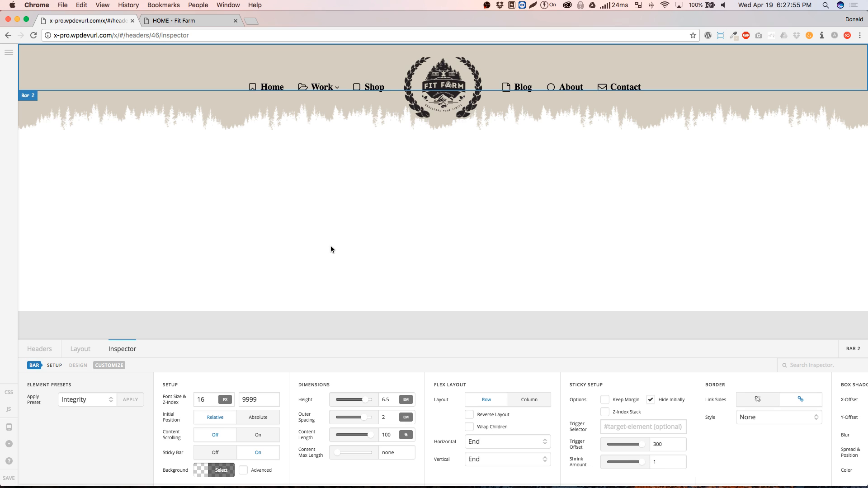
# - Scroll the preview down and back up to examine when Bar 2's button appears over the sticky main bar
pyautogui.scroll(-5, 202, 257)
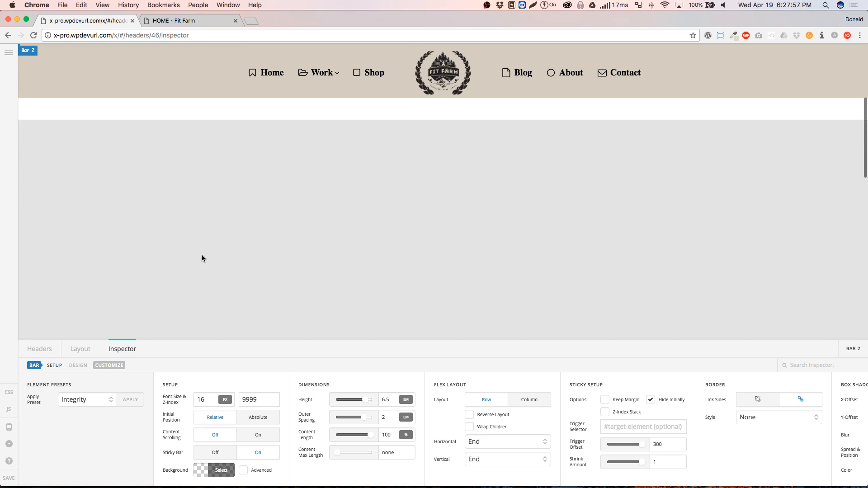
pyautogui.scroll(-4, 202, 255)
pyautogui.scroll(8, 202, 256)
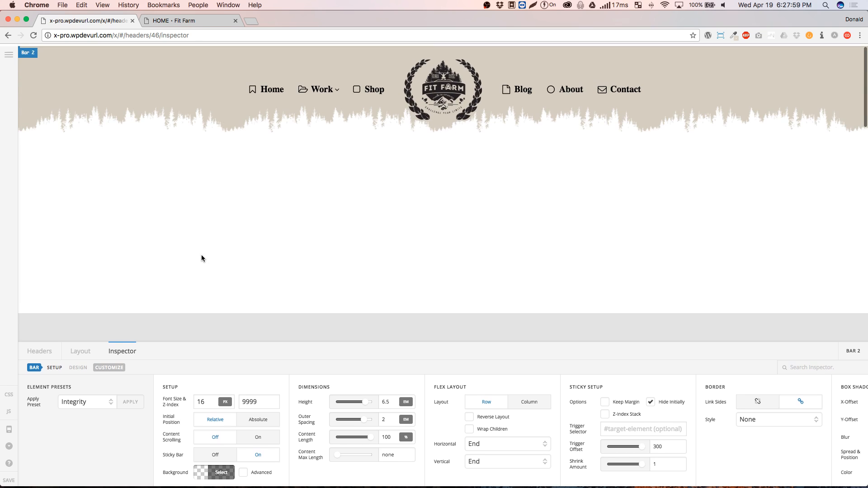
pyautogui.scroll(-3, 202, 256)
pyautogui.scroll(-4, 201, 258)
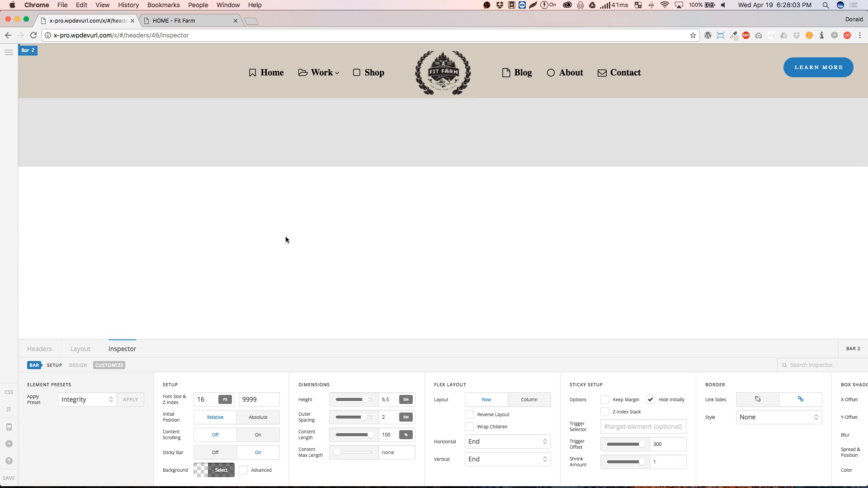
pyautogui.scroll(5, 200, 246)
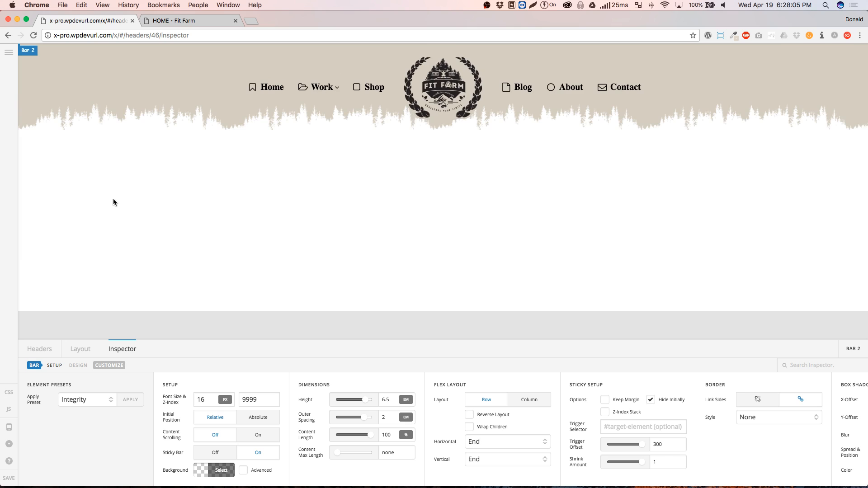
pyautogui.scroll(-3, 116, 199)
pyautogui.scroll(3, 116, 199)
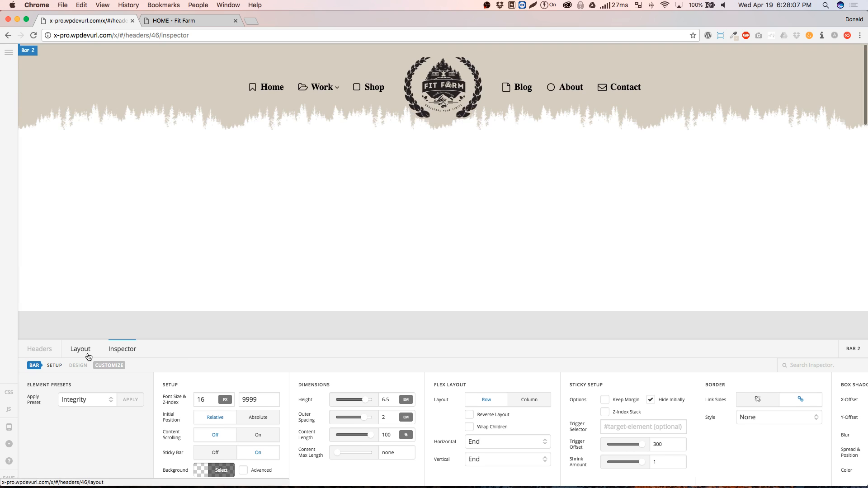
# - Preview the header at the smaller responsive breakpoints, check the collapsed menu at 480 px and smaller, and return to 1200 px and up
pyautogui.click(88, 357)
pyautogui.click(9, 427)
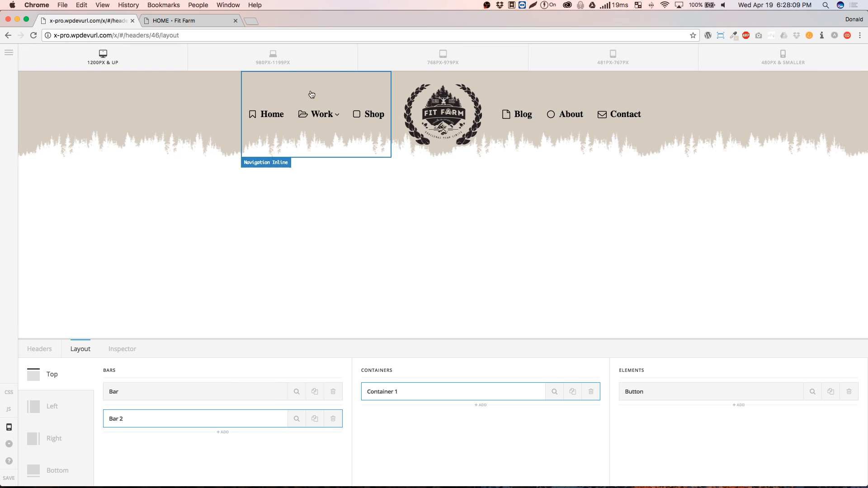
pyautogui.click(273, 57)
pyautogui.click(438, 58)
pyautogui.click(777, 58)
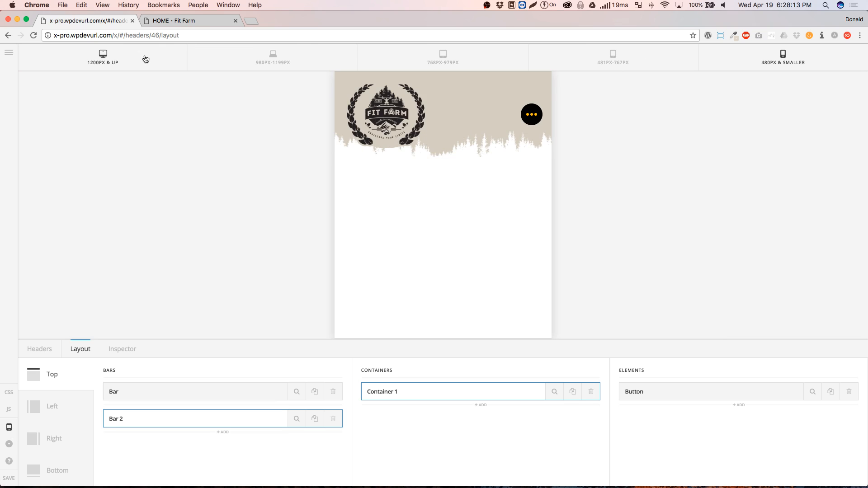
pyautogui.click(530, 115)
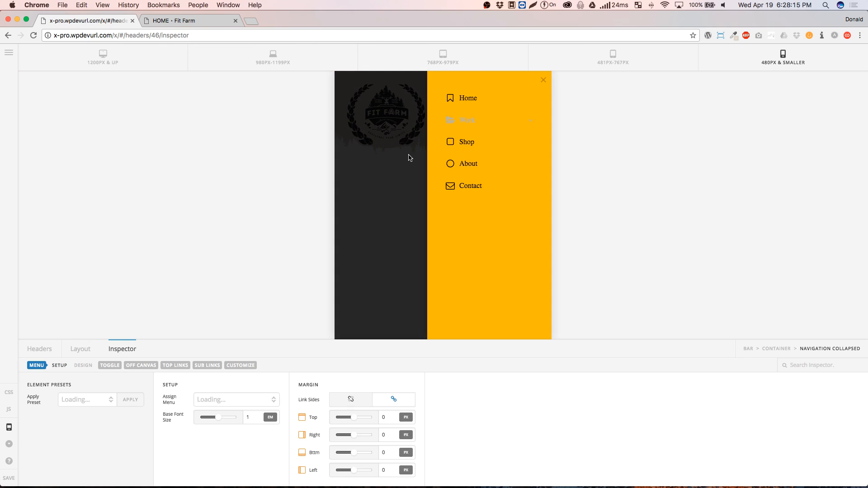
pyautogui.click(412, 172)
pyautogui.click(103, 58)
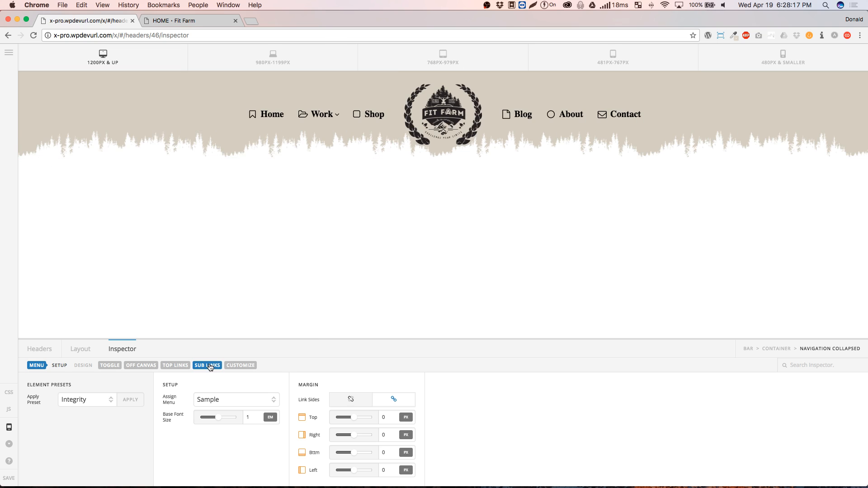
# - Delete the main Bar's container that holds the Navigation Collapsed element
pyautogui.click(80, 349)
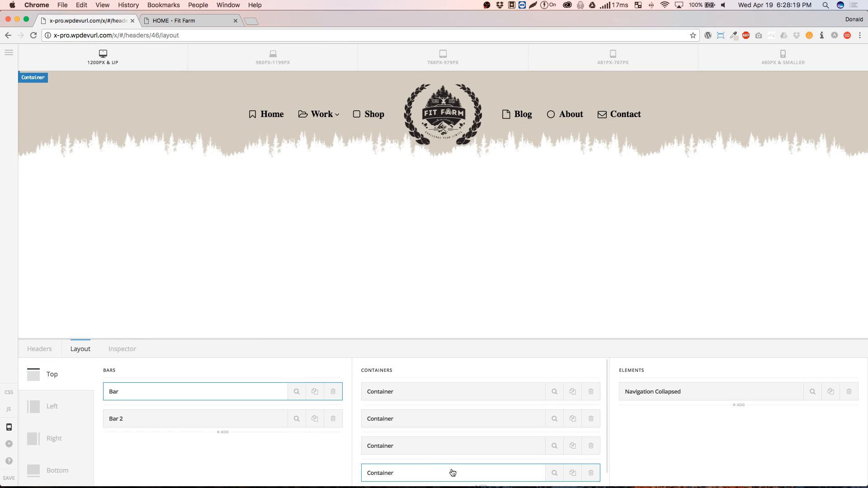
pyautogui.click(525, 447)
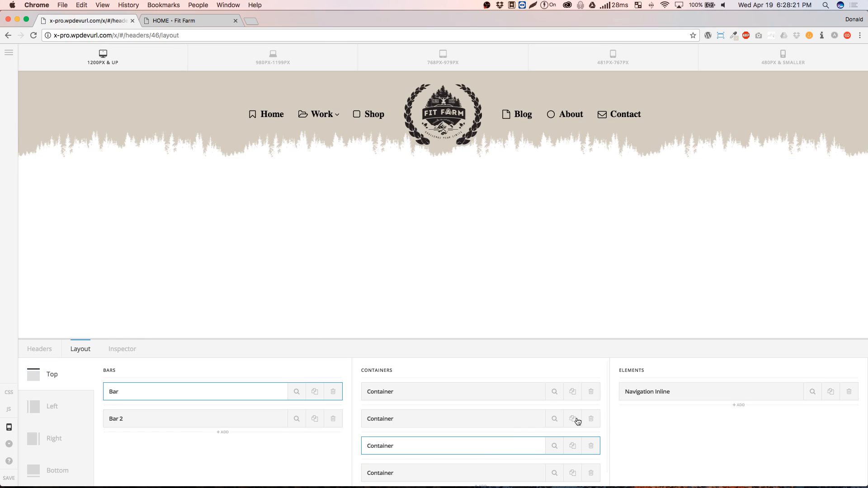
pyautogui.scroll(-1, 480, 470)
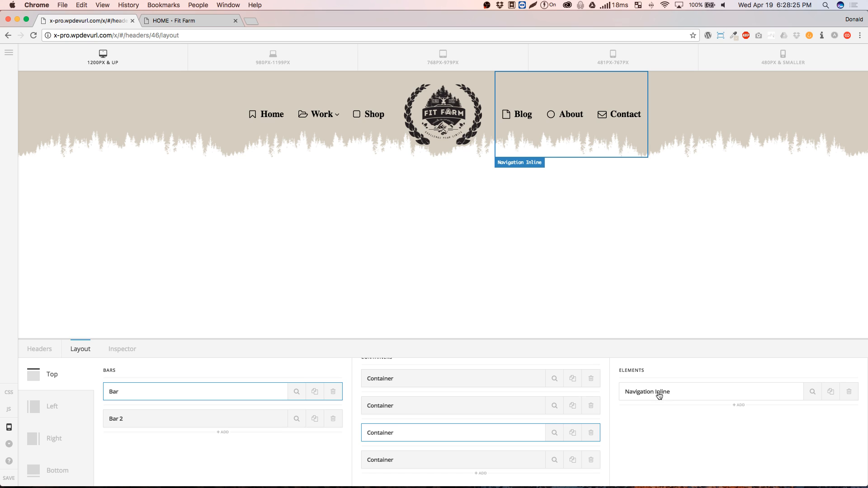
pyautogui.click(468, 464)
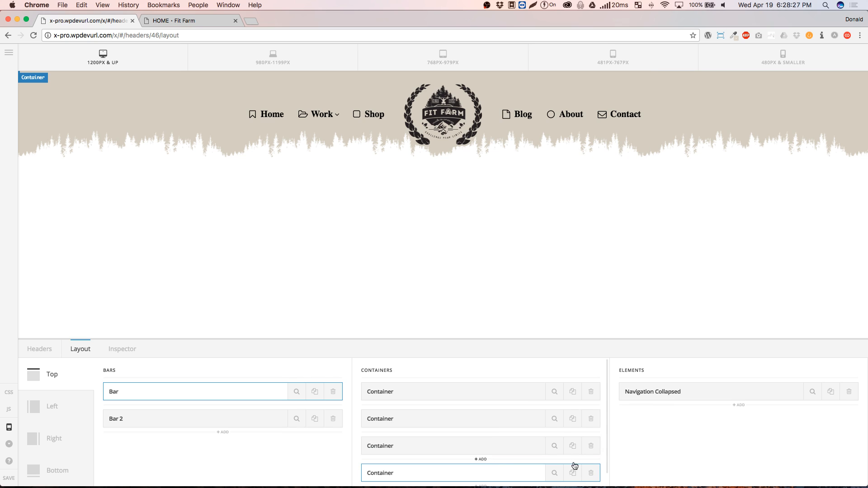
pyautogui.click(592, 475)
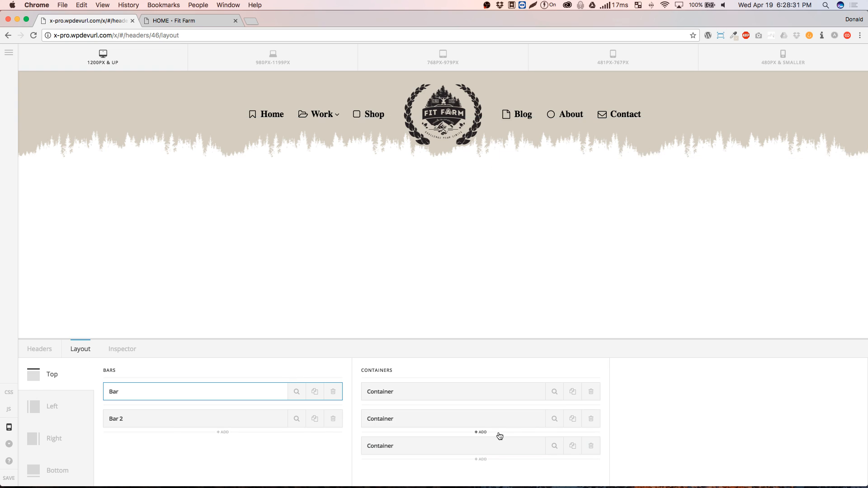
# - Review the breakpoint hiding settings of both inline navigation containers and preview the header at 481–767 px and 980–1199 px
pyautogui.click(555, 392)
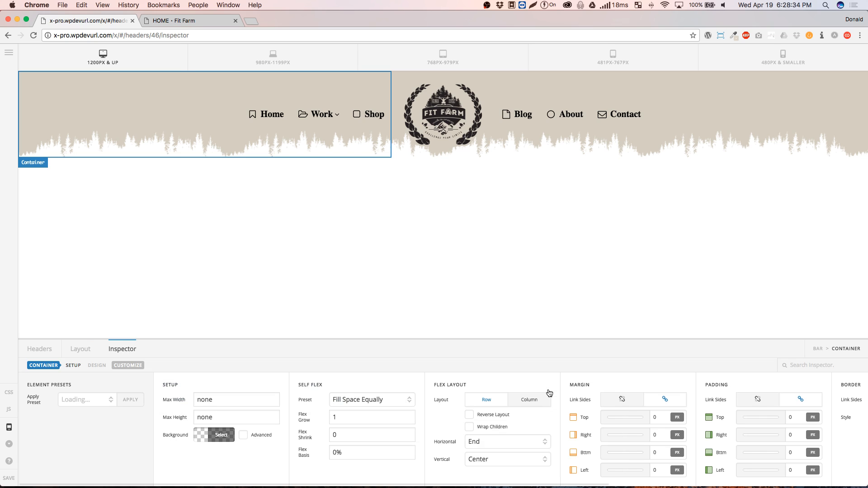
pyautogui.click(131, 366)
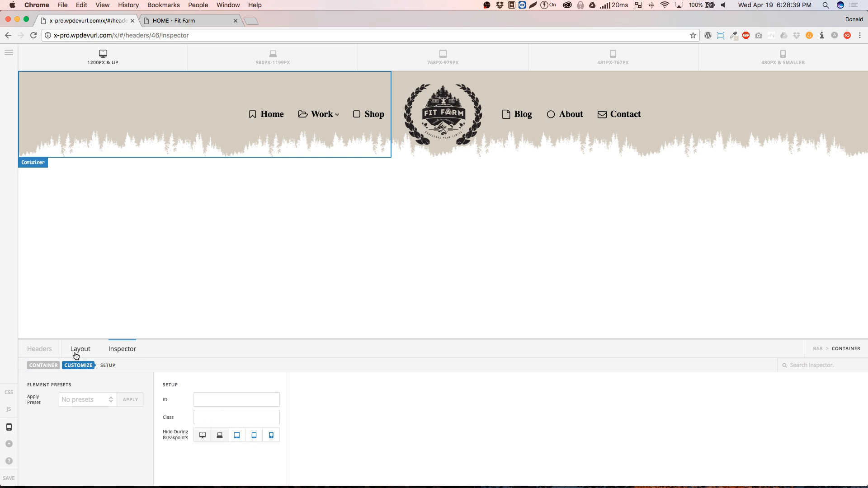
pyautogui.click(681, 141)
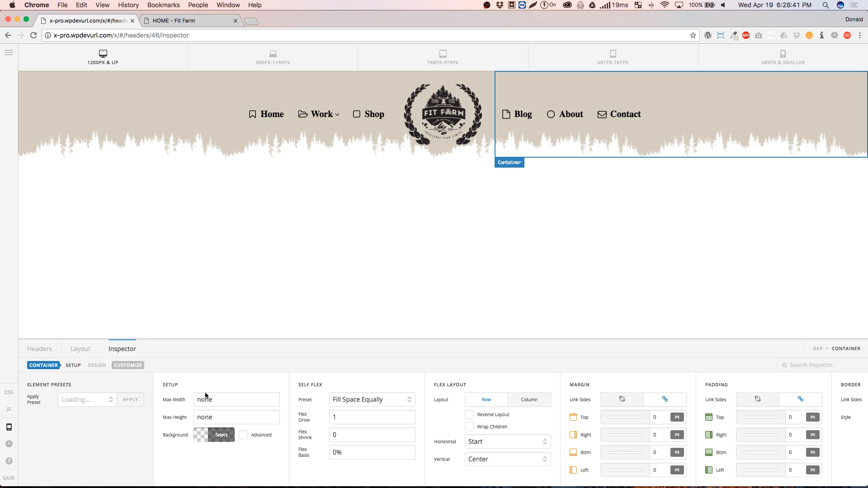
pyautogui.click(131, 366)
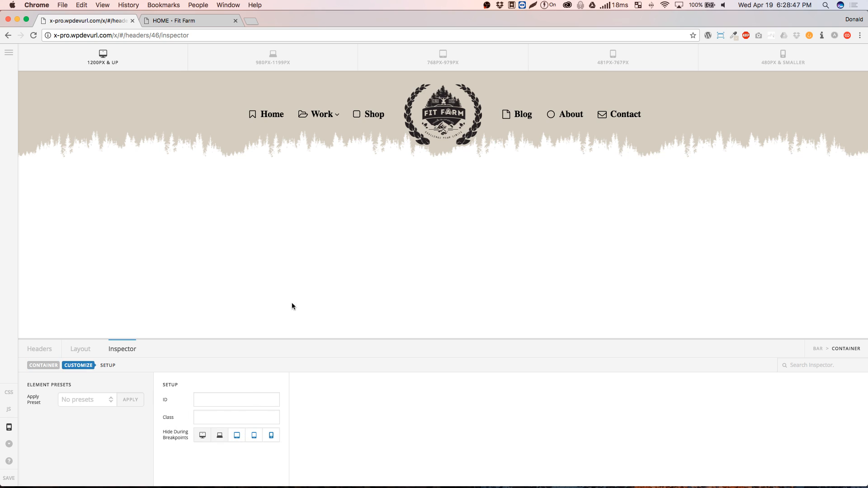
pyautogui.click(612, 56)
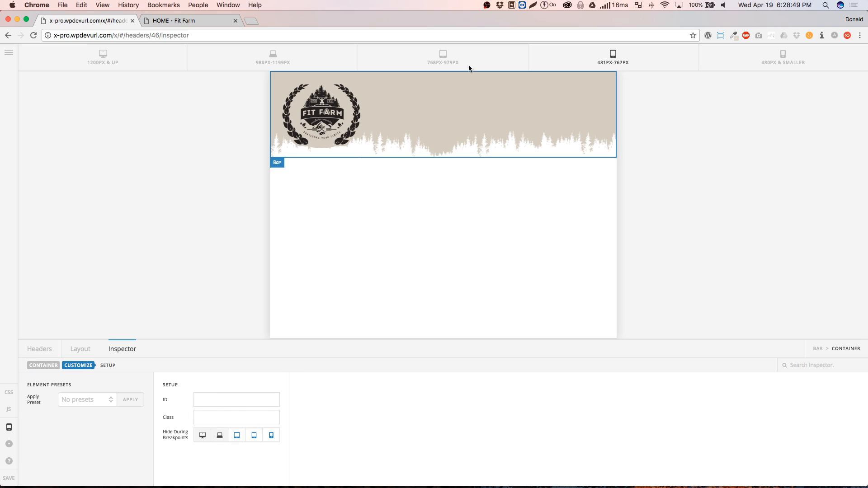
pyautogui.click(416, 61)
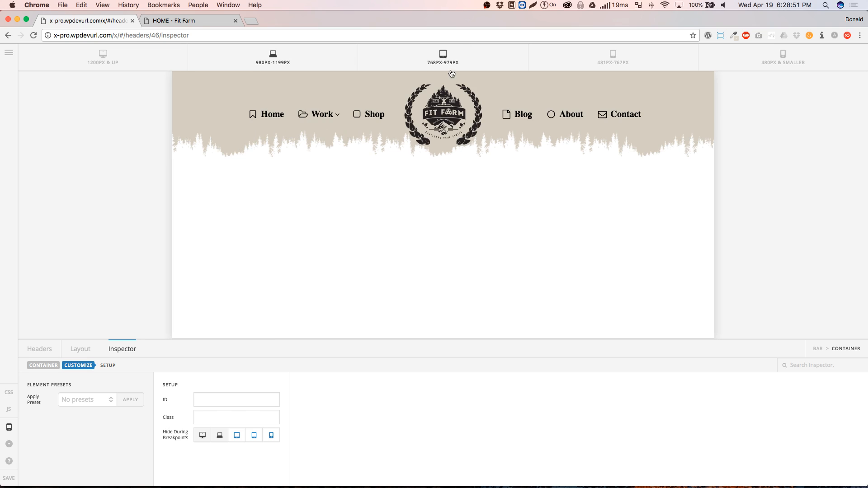
# - Add a fourth container to the main Bar and place a Navigation Collapsed element in it
pyautogui.click(82, 349)
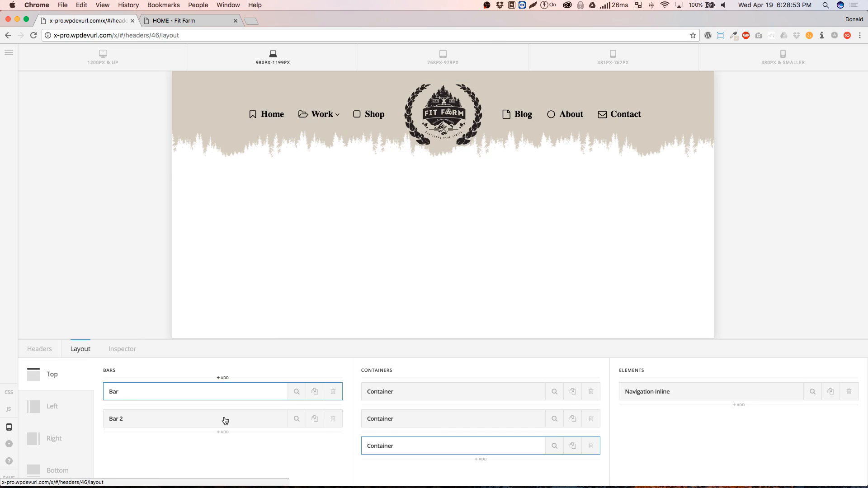
pyautogui.click(296, 391)
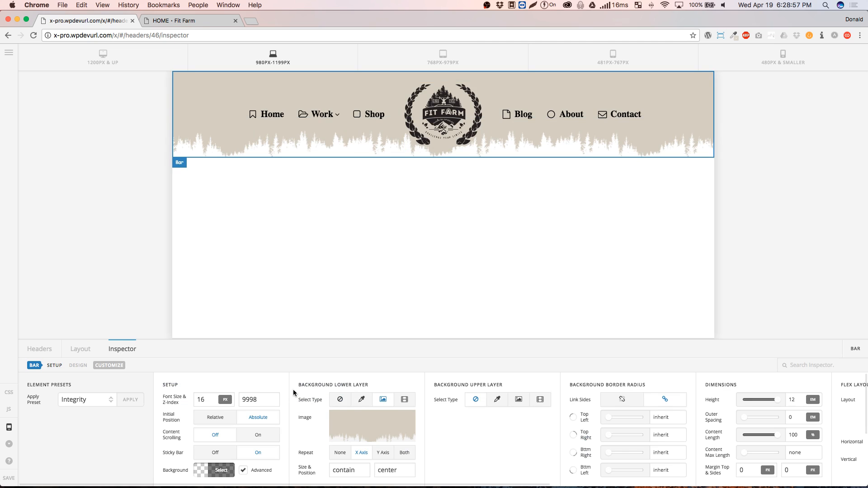
pyautogui.click(81, 351)
pyautogui.click(472, 460)
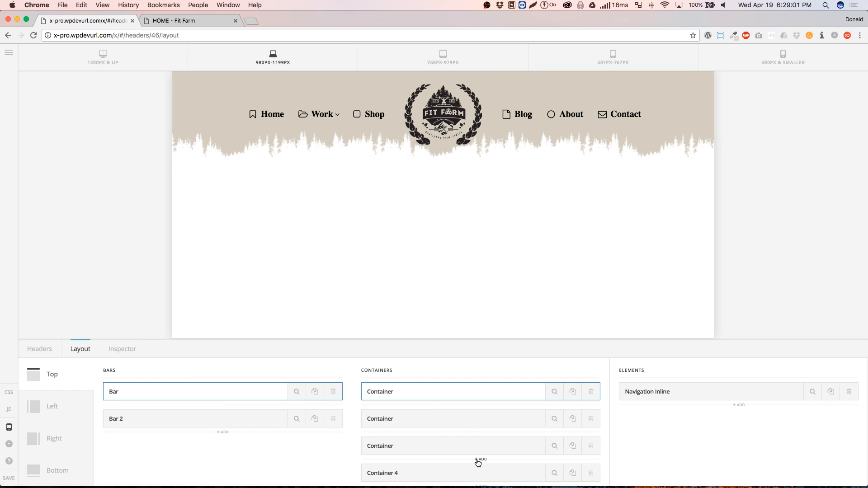
pyautogui.click(463, 477)
pyautogui.scroll(-1, 475, 461)
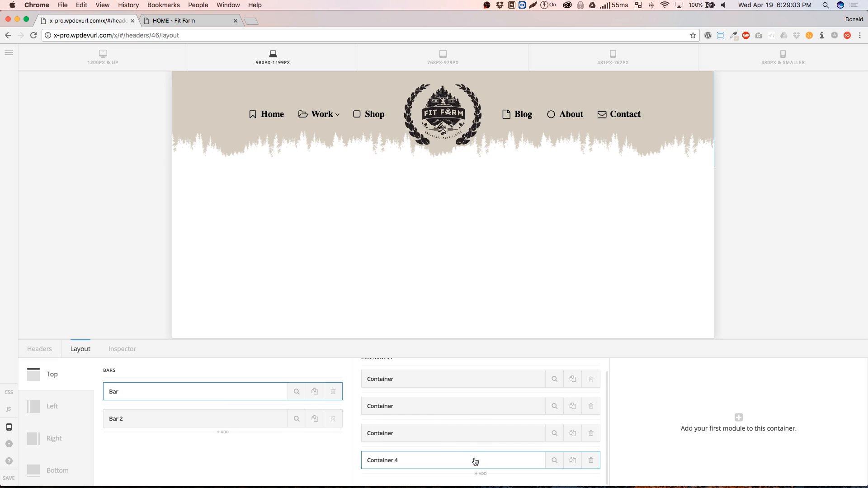
pyautogui.click(748, 427)
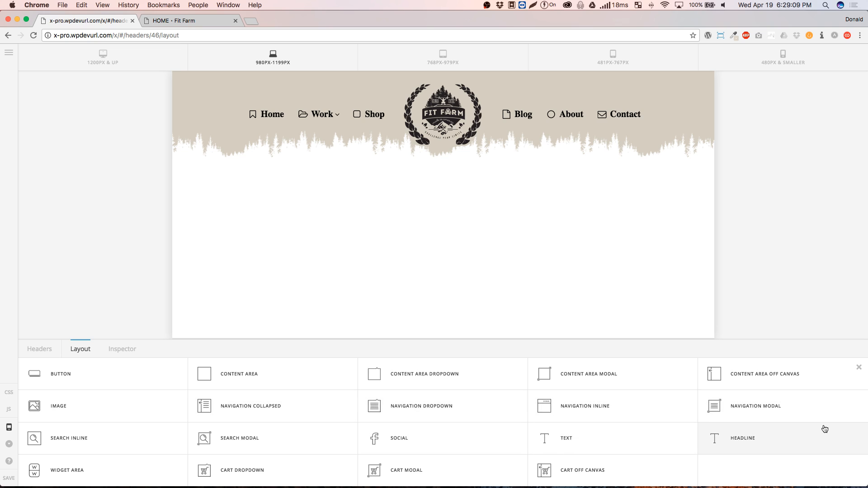
pyautogui.click(290, 412)
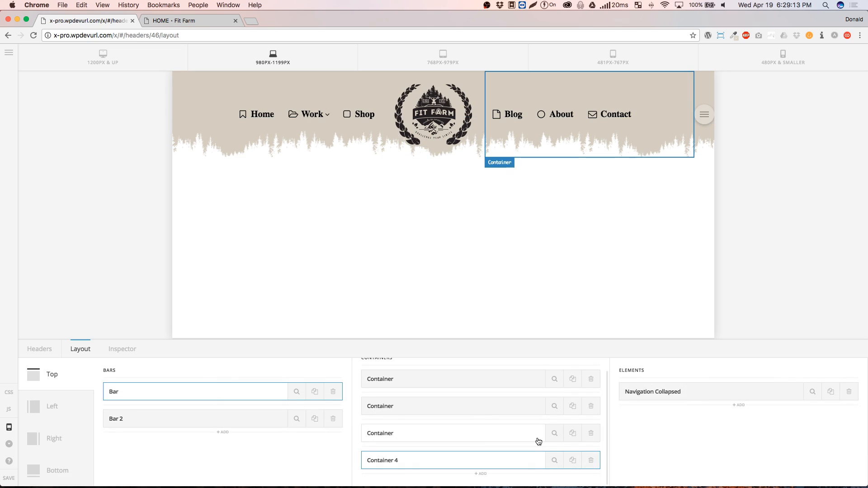
# - Hide Container 4 at the 1200 px and up and 980–1199 px breakpoints, and preview the header at 768–979 px
pyautogui.click(550, 461)
pyautogui.click(126, 367)
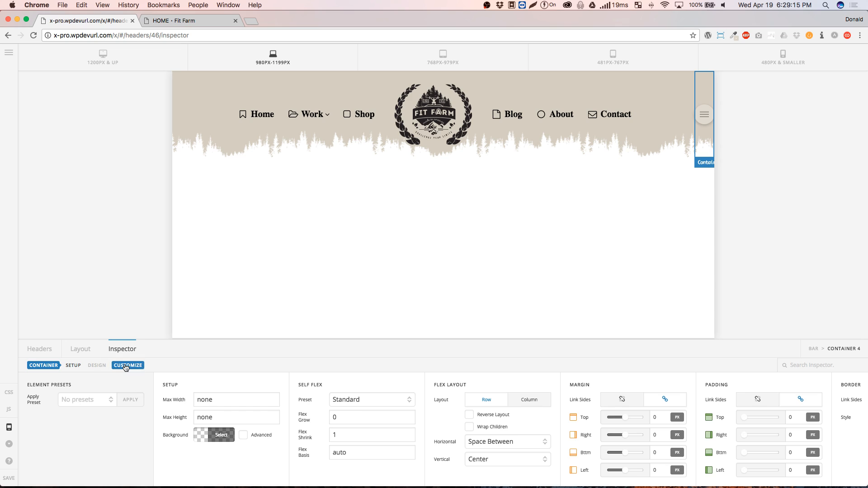
pyautogui.click(219, 437)
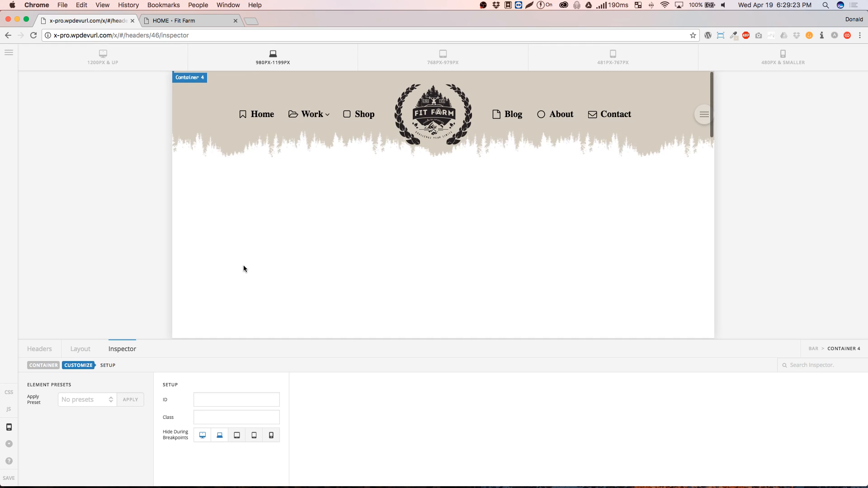
pyautogui.click(218, 436)
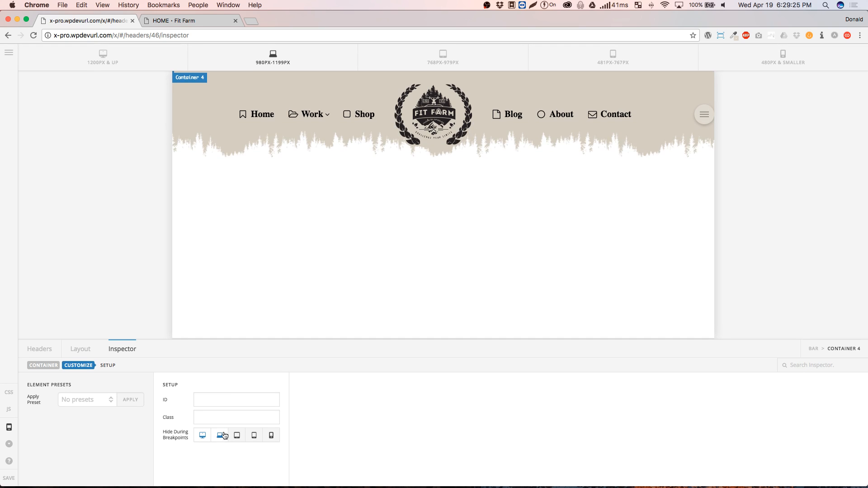
pyautogui.click(443, 57)
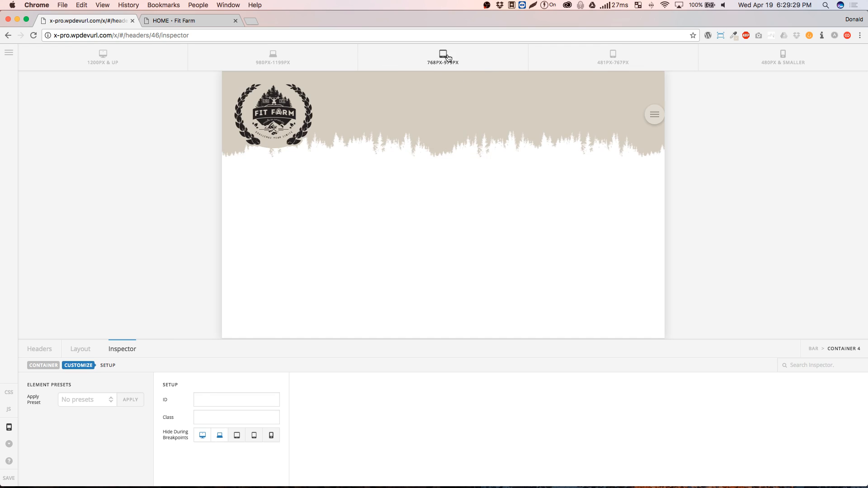
pyautogui.click(643, 137)
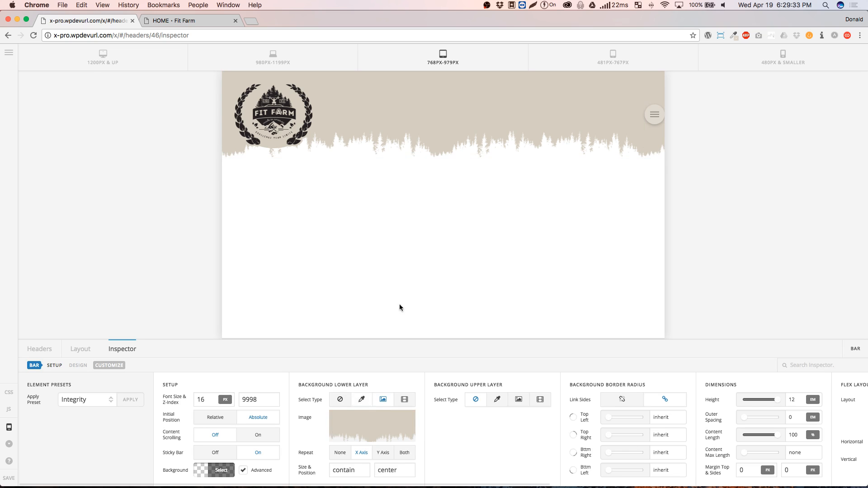
# - Try to offset the collapsed navigation from the header's edge with unlinked menu margins and a 24 px right margin
pyautogui.click(658, 120)
pyautogui.click(451, 220)
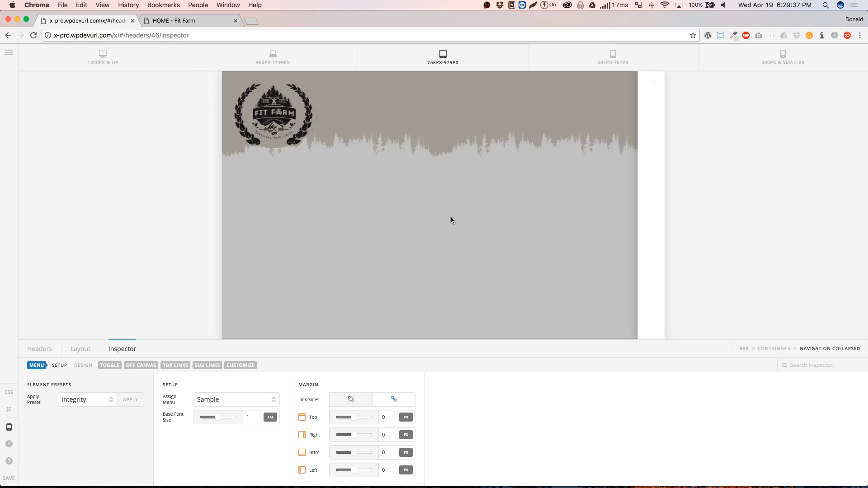
pyautogui.click(352, 400)
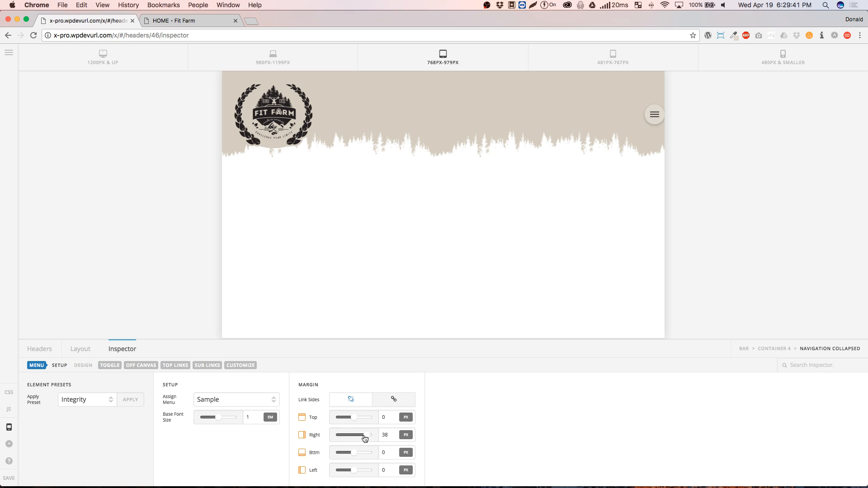
pyautogui.moveTo(353, 437); pyautogui.dragTo(362, 435)
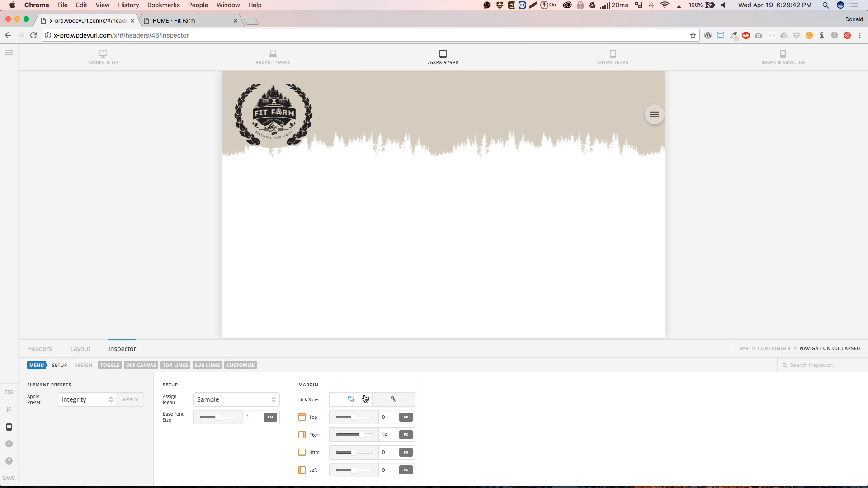
pyautogui.click(391, 439)
pyautogui.click(425, 433)
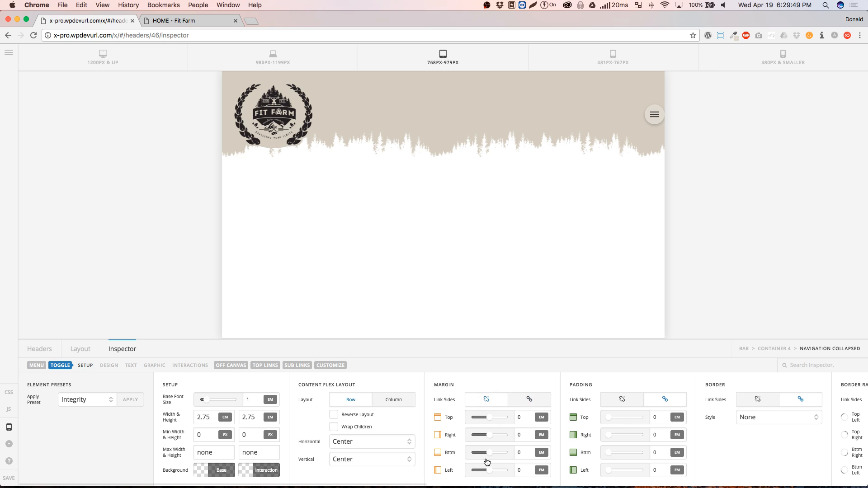
# - Set the collapsed navigation toggle's right margin to 2.37 em and check its placement in the sticky header preview
pyautogui.moveTo(489, 437); pyautogui.dragTo(506, 438)
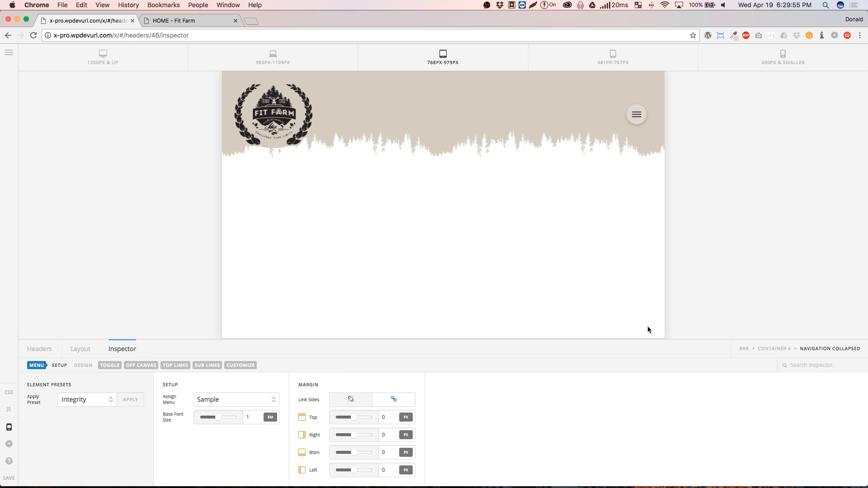
pyautogui.scroll(-3, 507, 143)
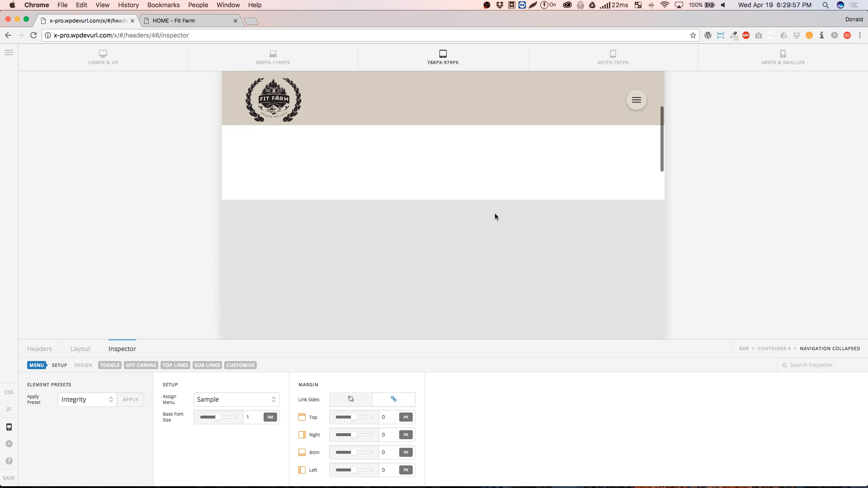
pyautogui.scroll(2, 498, 210)
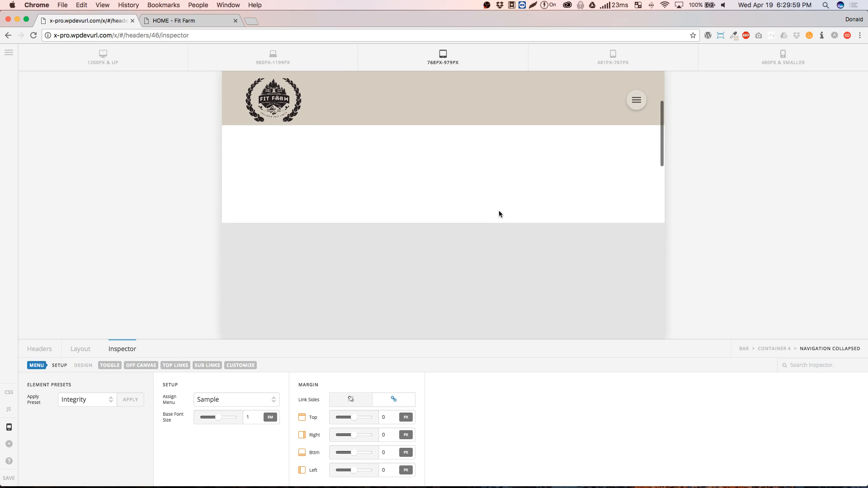
pyautogui.scroll(3, 499, 214)
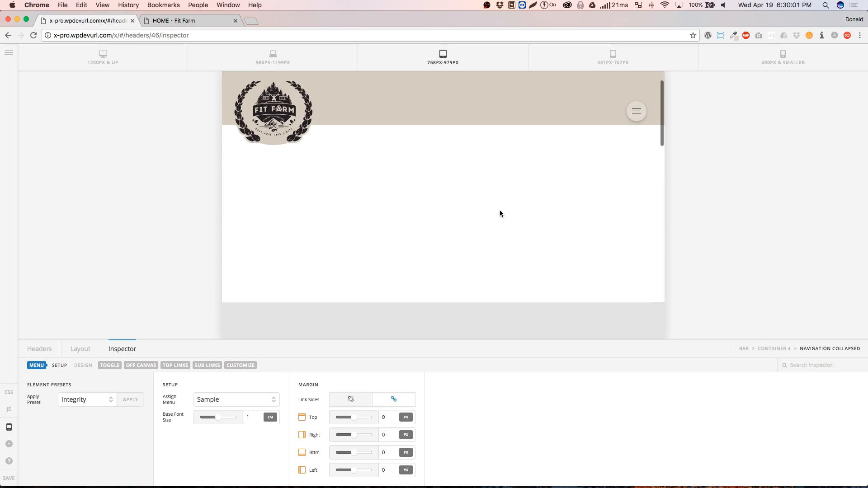
# - Preview the off-canvas menu at 768–979 px and compare the header across the other breakpoints, including its sticky state at 1200 px and up
pyautogui.click(635, 115)
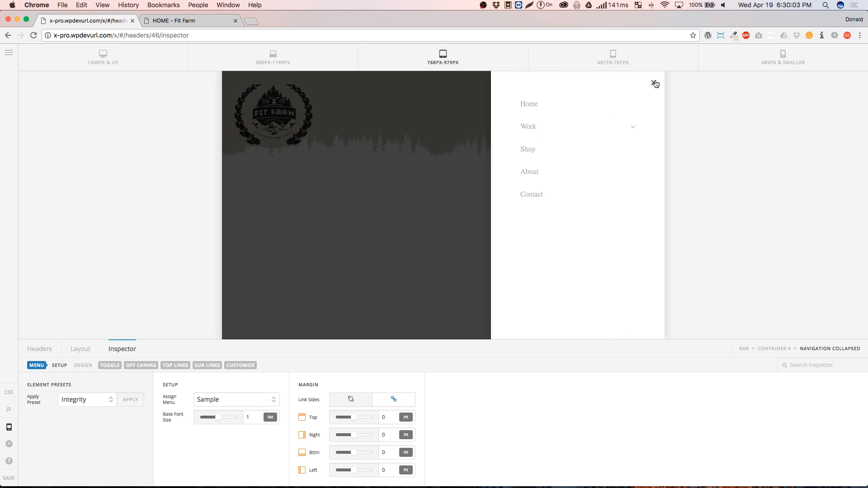
pyautogui.click(654, 83)
pyautogui.click(782, 57)
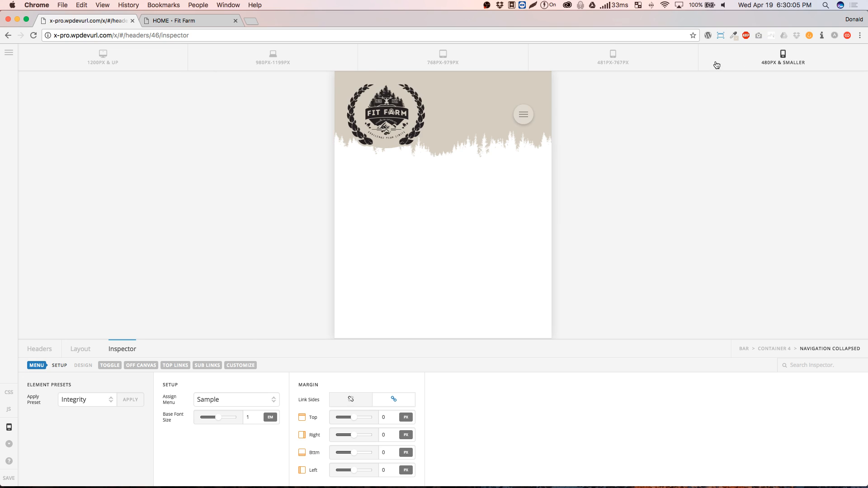
pyautogui.click(613, 57)
pyautogui.click(442, 57)
pyautogui.click(249, 56)
pyautogui.click(120, 60)
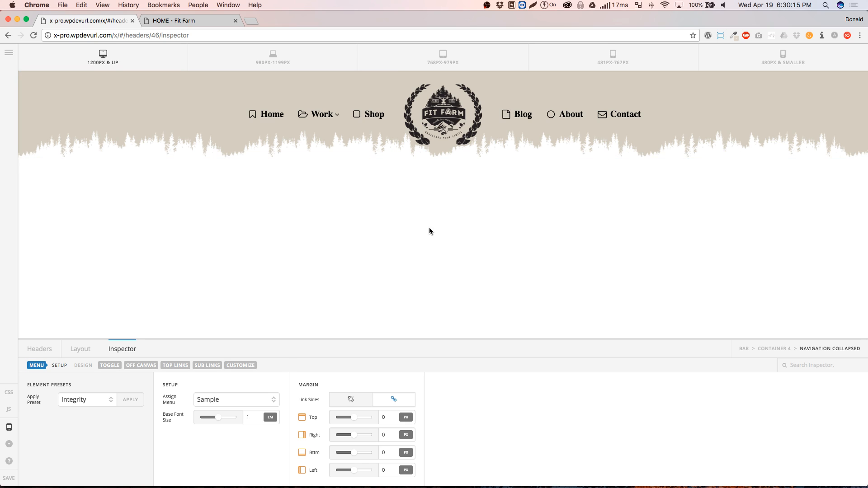
pyautogui.scroll(-5, 443, 218)
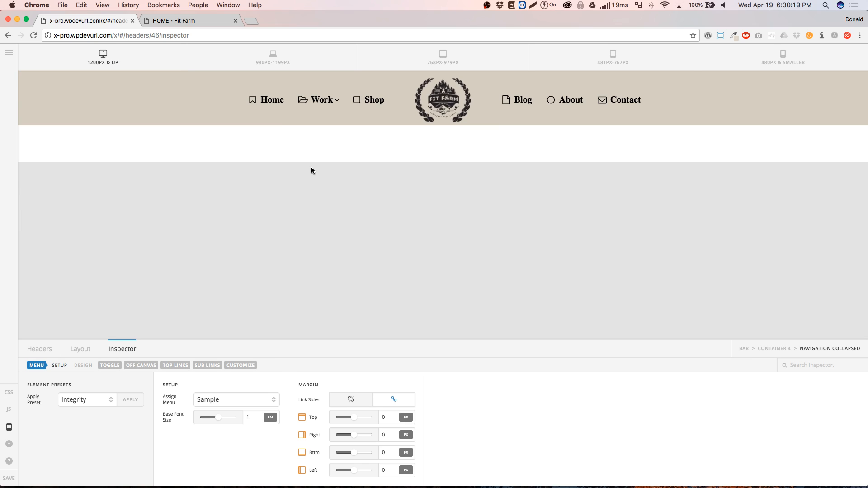
pyautogui.scroll(5, 459, 167)
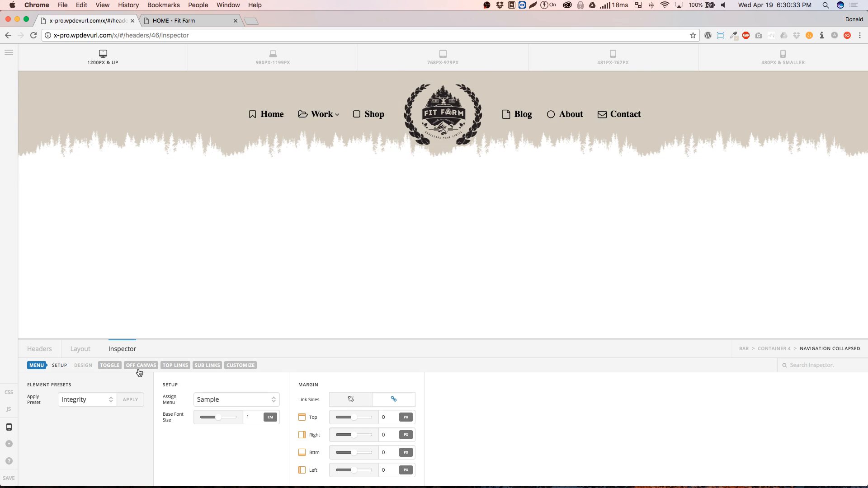
# - Hide Bar 2 with the Learn More button at the 768–979 px, 481–767 px and 480 px and smaller breakpoints
pyautogui.click(79, 350)
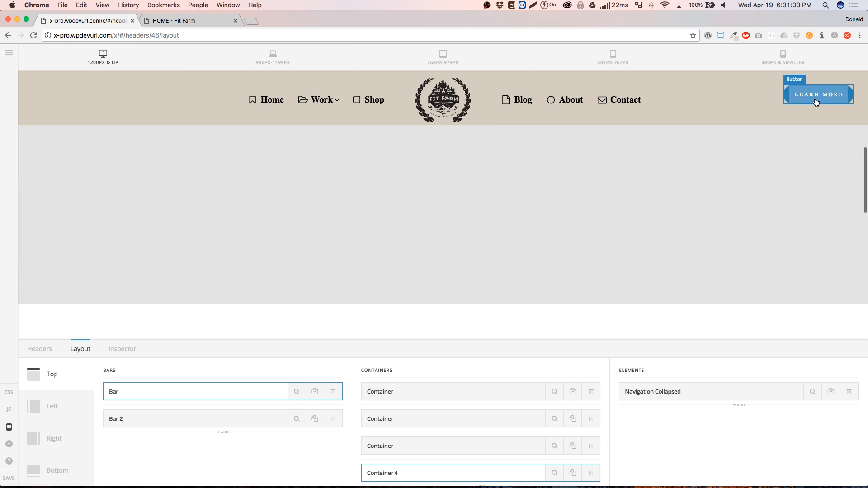
pyautogui.click(725, 102)
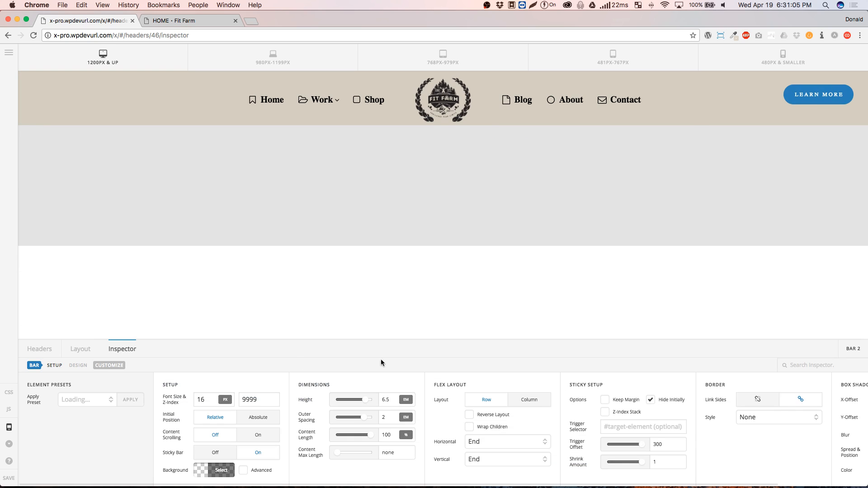
pyautogui.click(81, 349)
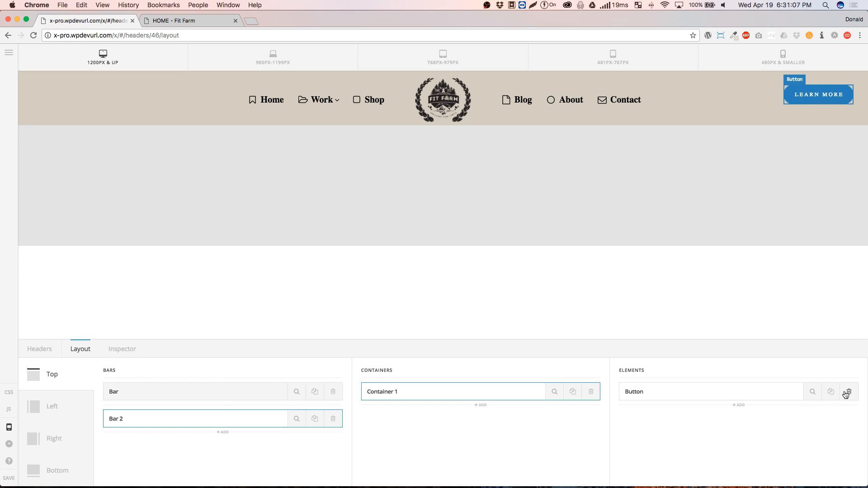
pyautogui.press('super')
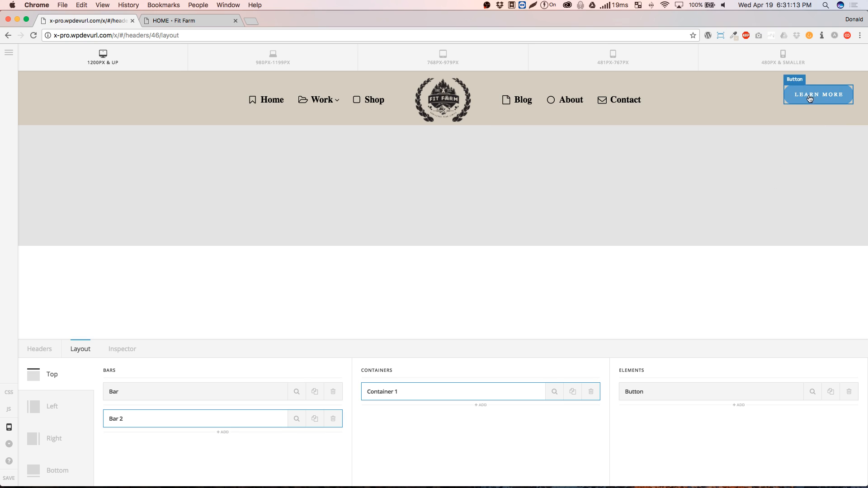
pyautogui.click(742, 65)
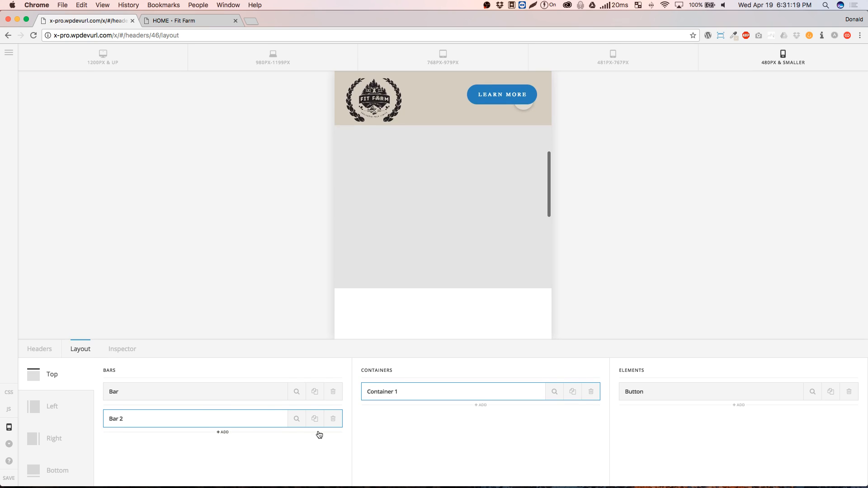
pyautogui.click(295, 422)
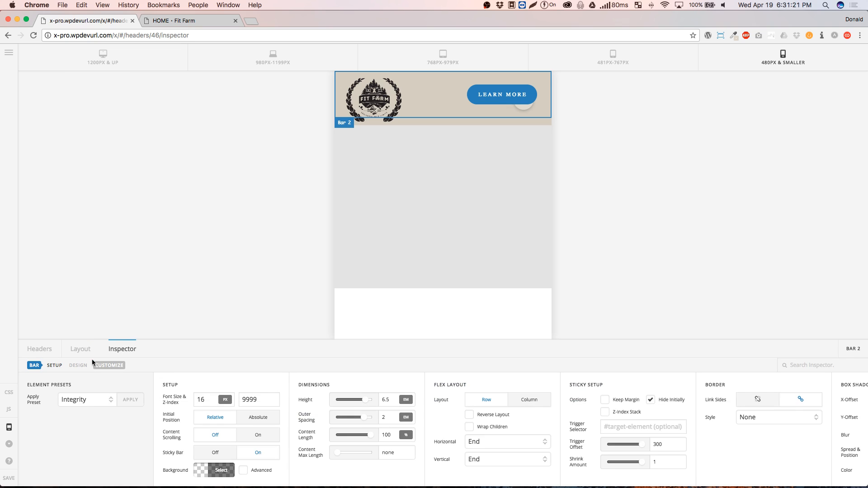
pyautogui.click(109, 365)
pyautogui.click(267, 435)
pyautogui.click(253, 436)
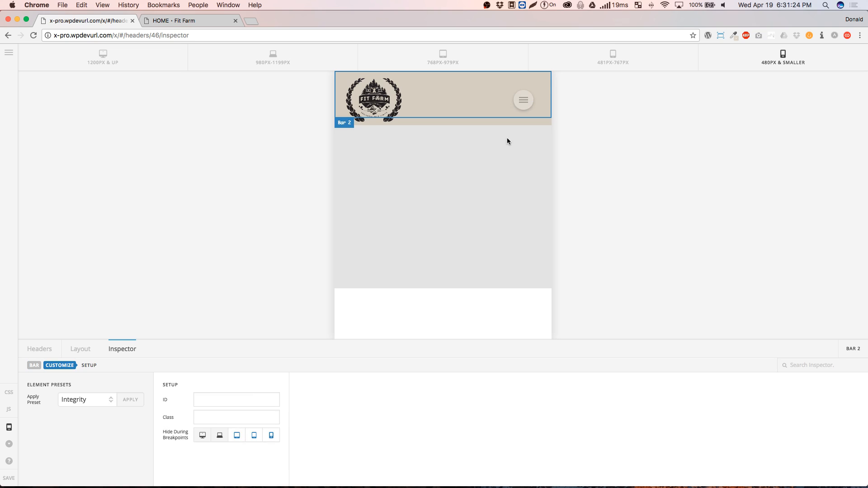
# - Select the collapsed navigation in the 480 px and smaller preview and open its toggle's graphic settings
pyautogui.click(522, 100)
pyautogui.click(539, 85)
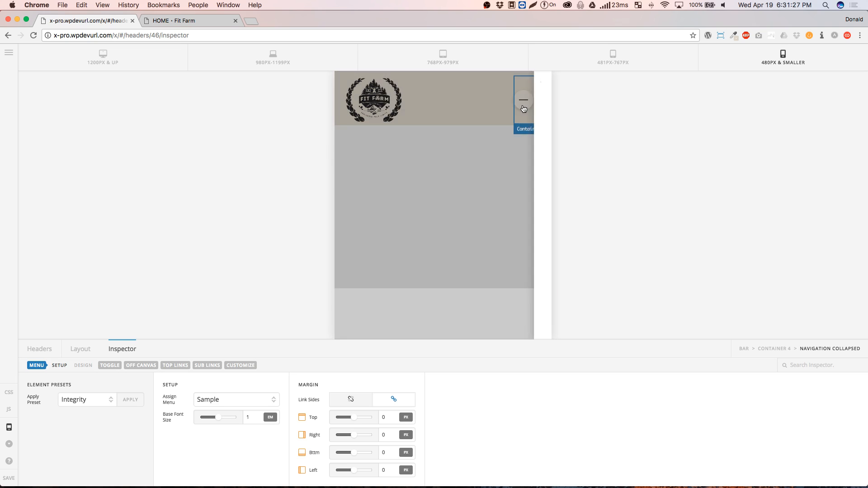
pyautogui.click(113, 368)
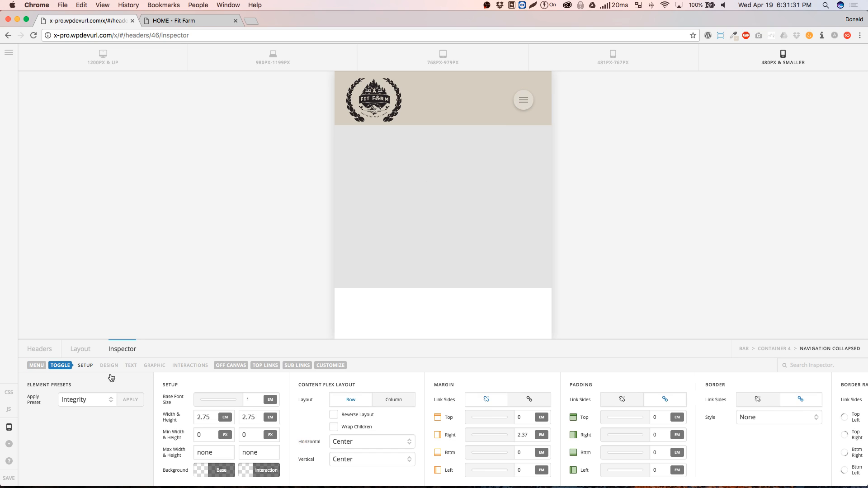
pyautogui.click(150, 369)
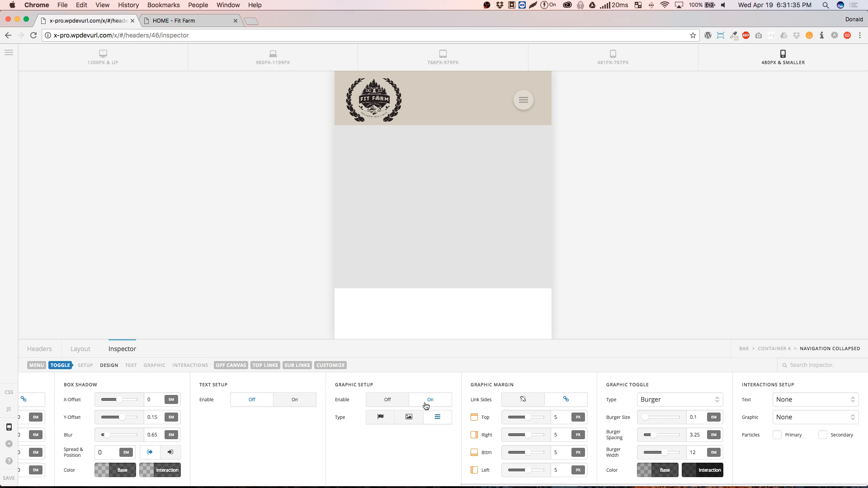
# - Try the icon and image graphic types on the navigation toggle and return to the burger graphic
pyautogui.click(381, 420)
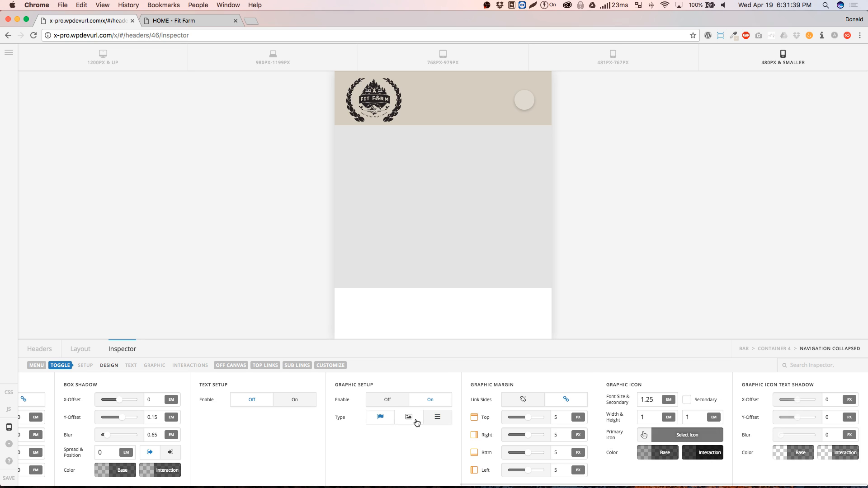
pyautogui.click(412, 421)
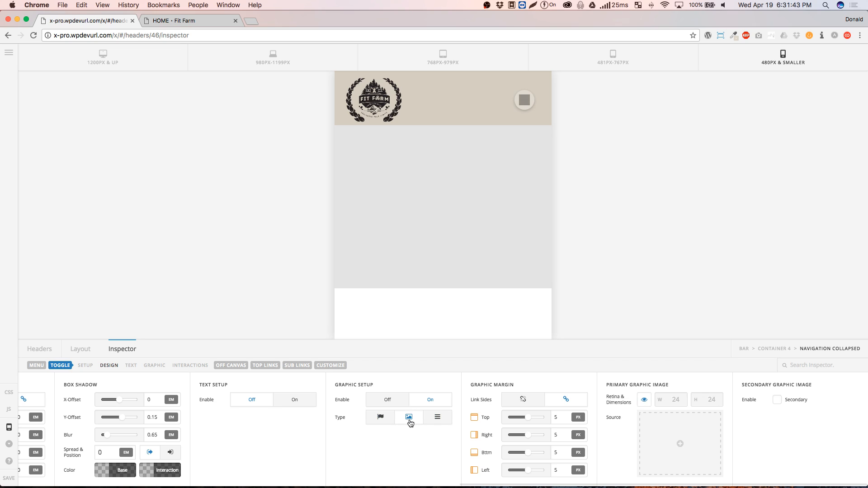
pyautogui.click(438, 417)
# - Try the More Vertical, More Horizontal and Grid graphic toggle types and switch back to Burger
pyautogui.click(655, 400)
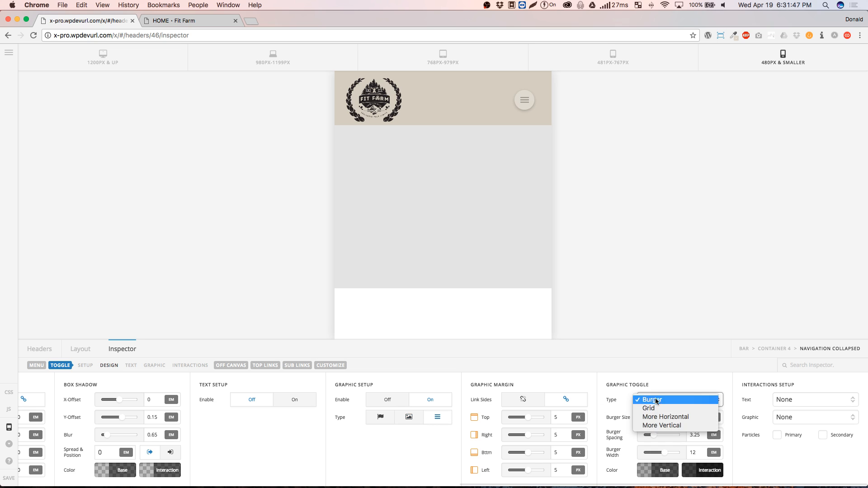
pyautogui.click(657, 425)
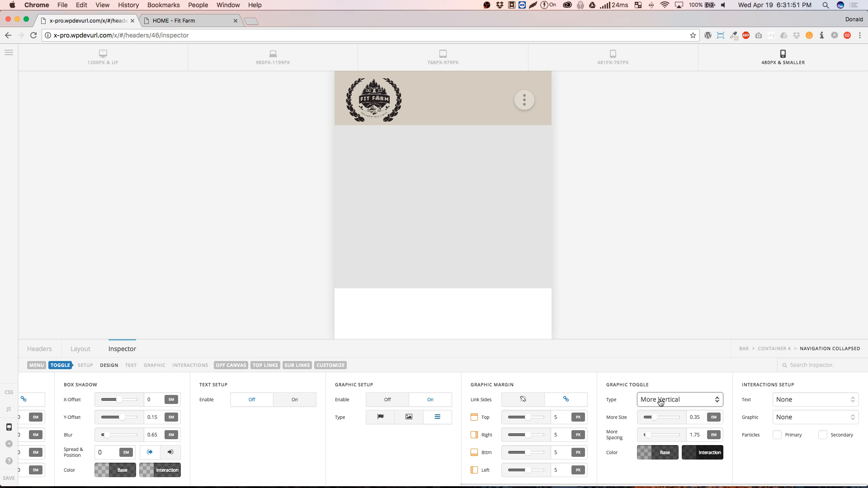
pyautogui.click(661, 401)
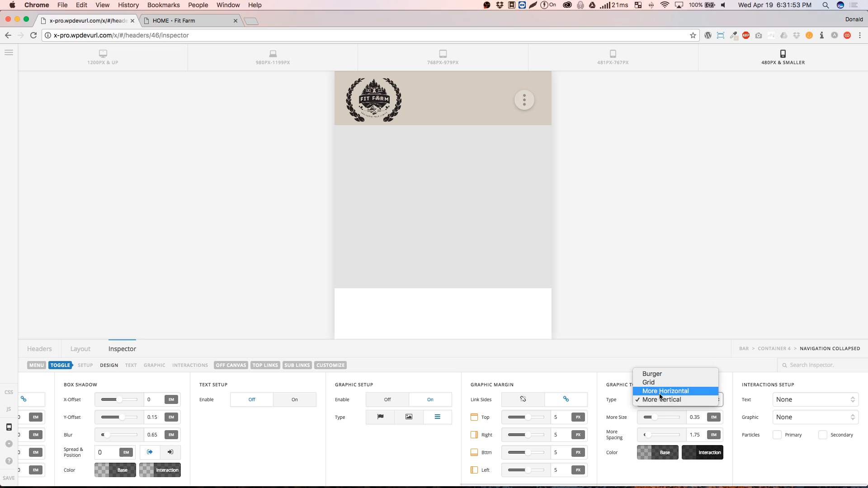
pyautogui.click(663, 389)
pyautogui.click(663, 400)
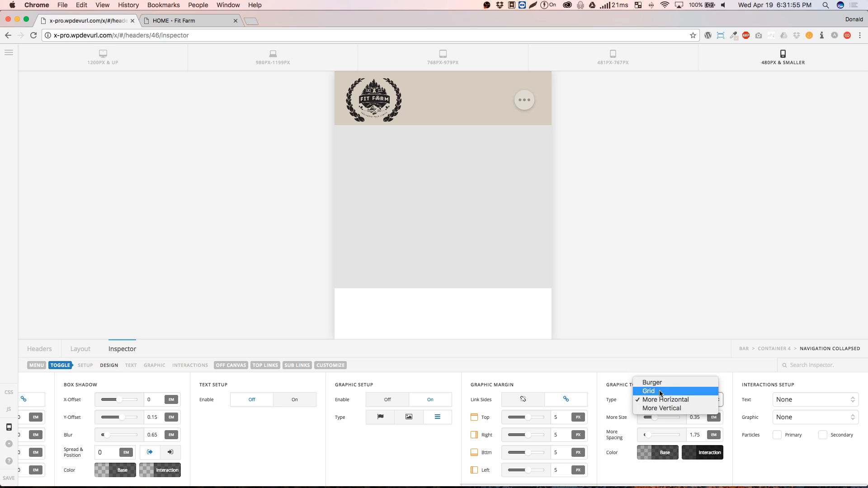
pyautogui.click(659, 391)
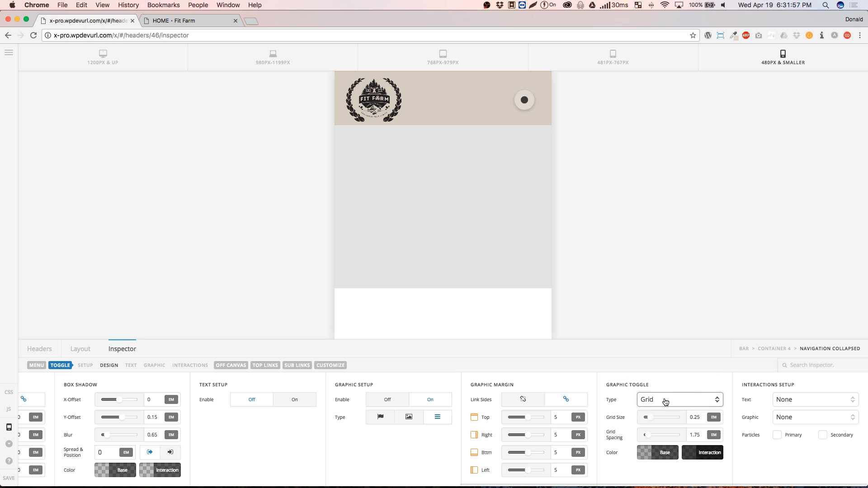
pyautogui.click(663, 400)
pyautogui.click(658, 390)
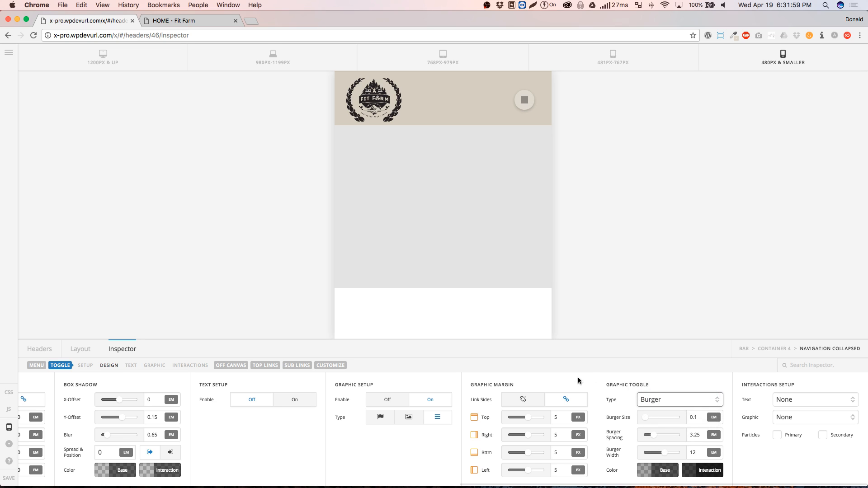
# - Set the navigation toggle's graphic type to icon and look through the choices for its primary icon
pyautogui.click(407, 418)
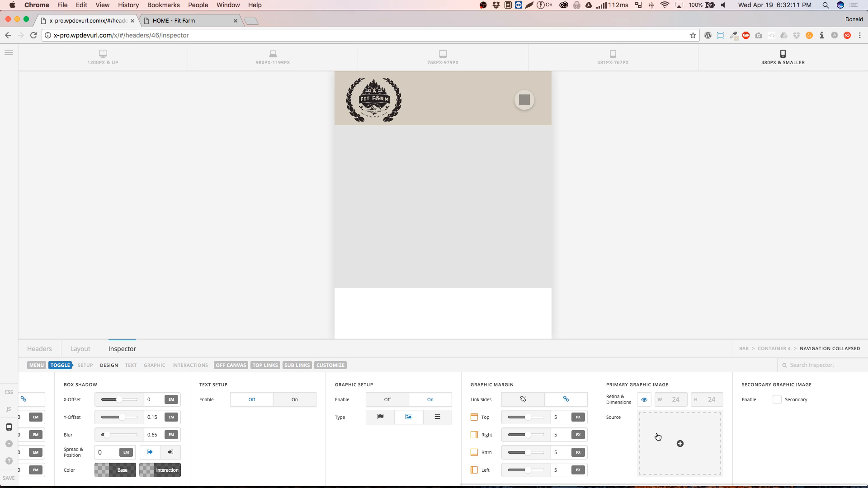
pyautogui.click(380, 420)
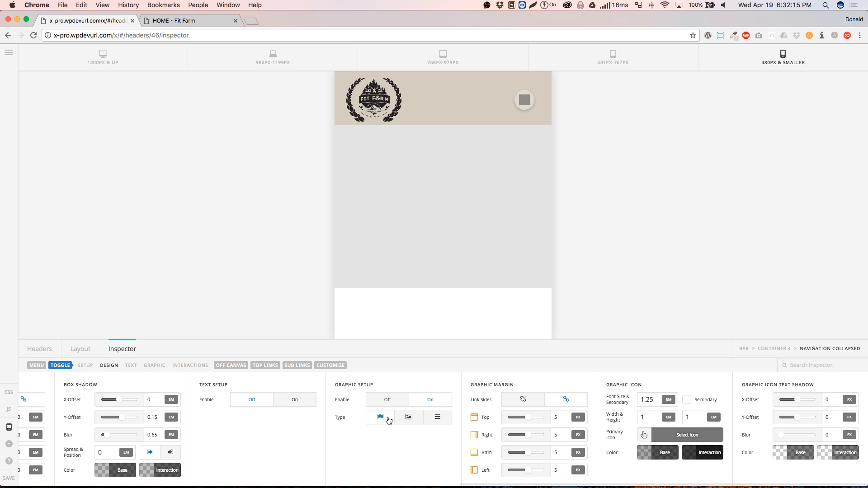
pyautogui.click(664, 439)
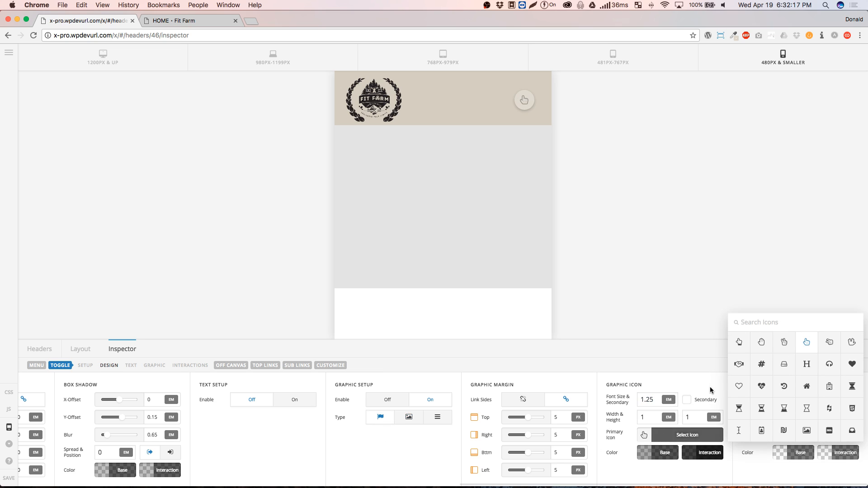
pyautogui.click(658, 369)
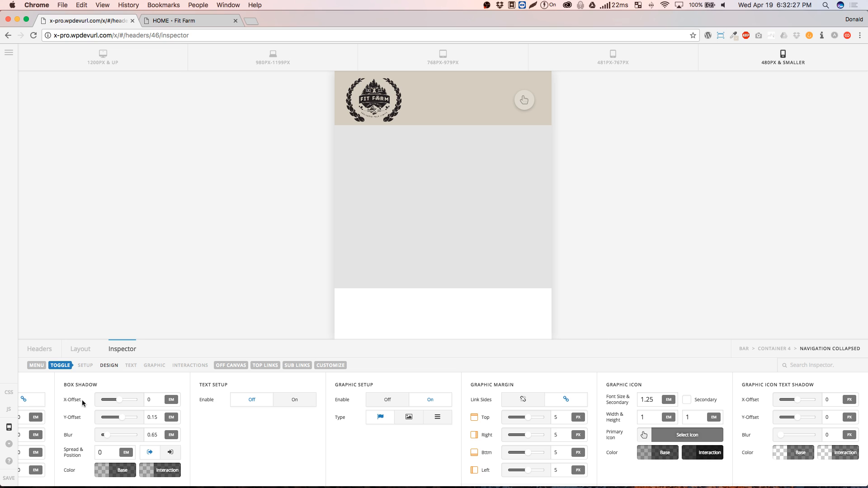
# - Preview the header at 1200 px and up, save it, and select the inline navigation before the logo
pyautogui.click(131, 59)
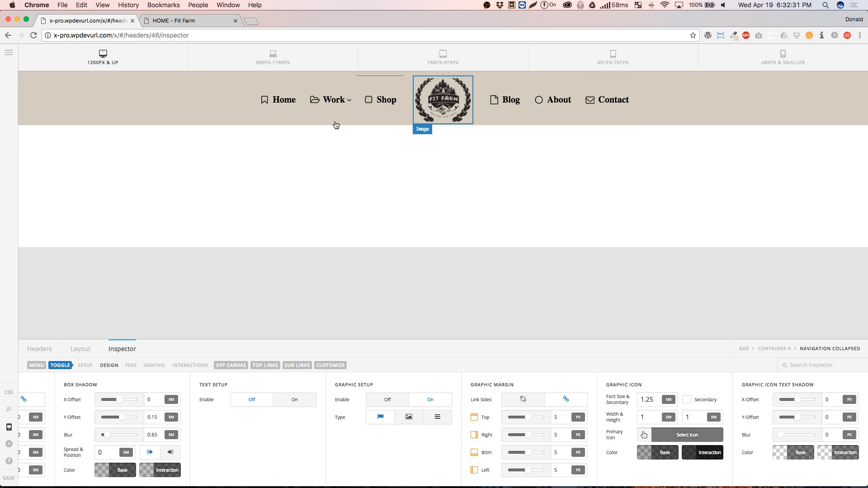
pyautogui.click(5, 479)
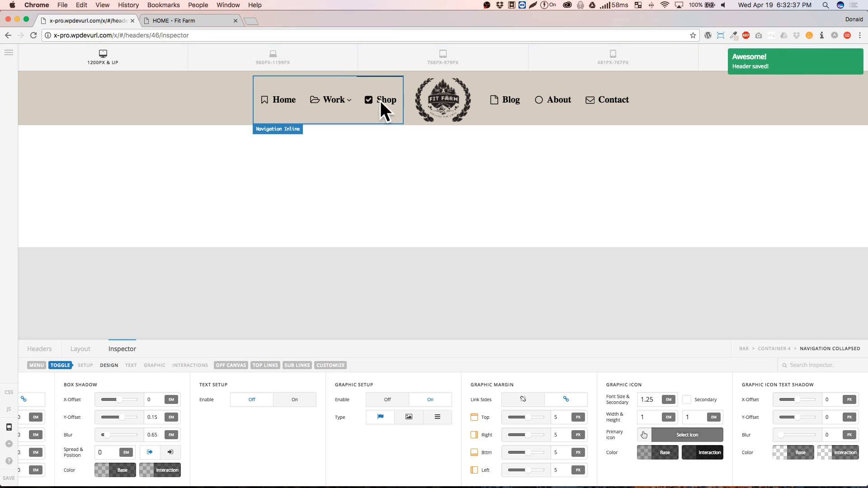
pyautogui.click(354, 114)
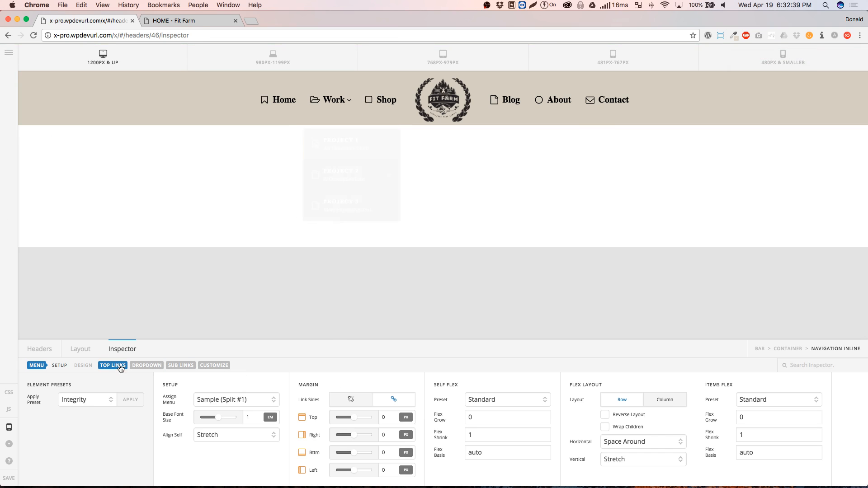
# - Open the top links' graphic settings for the inline navigation and try switching the graphics off and back on
pyautogui.click(113, 366)
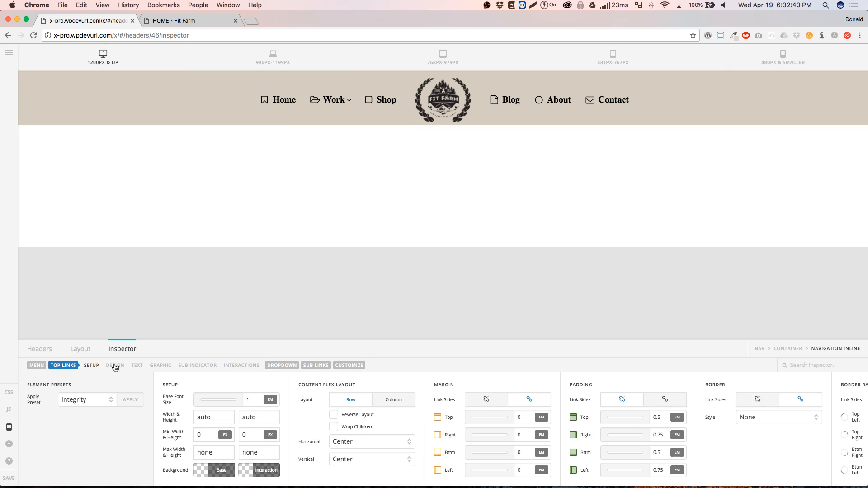
pyautogui.click(161, 367)
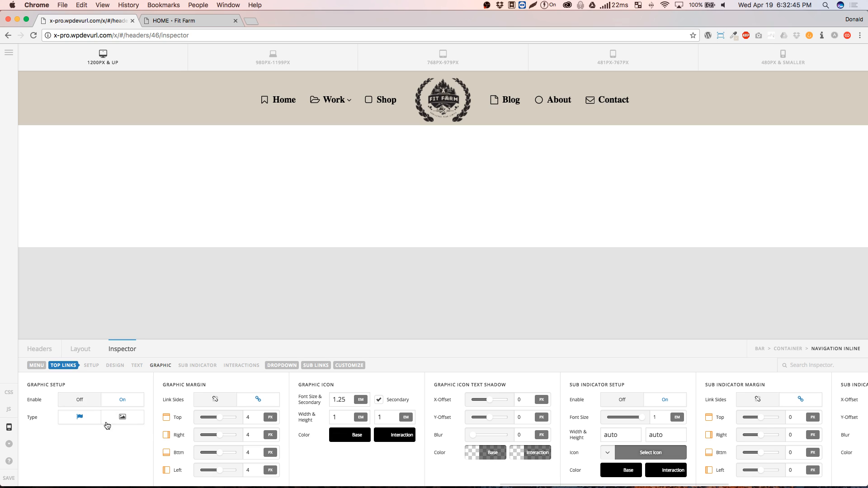
pyautogui.click(79, 400)
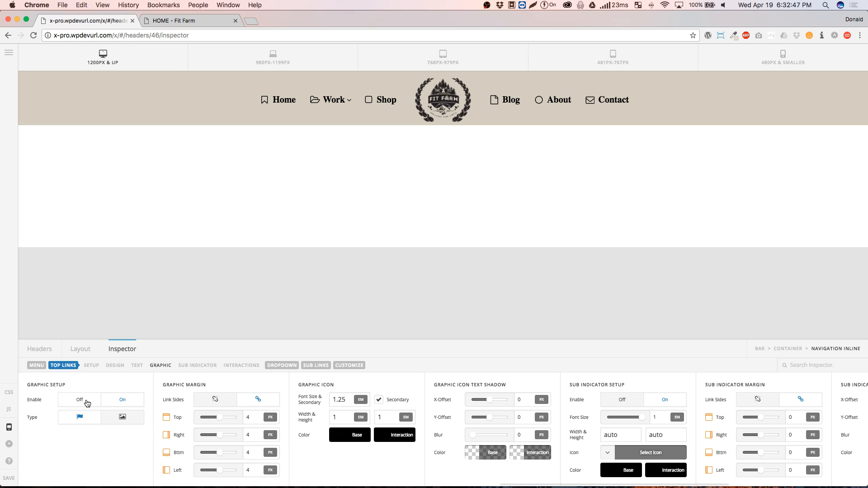
pyautogui.click(120, 404)
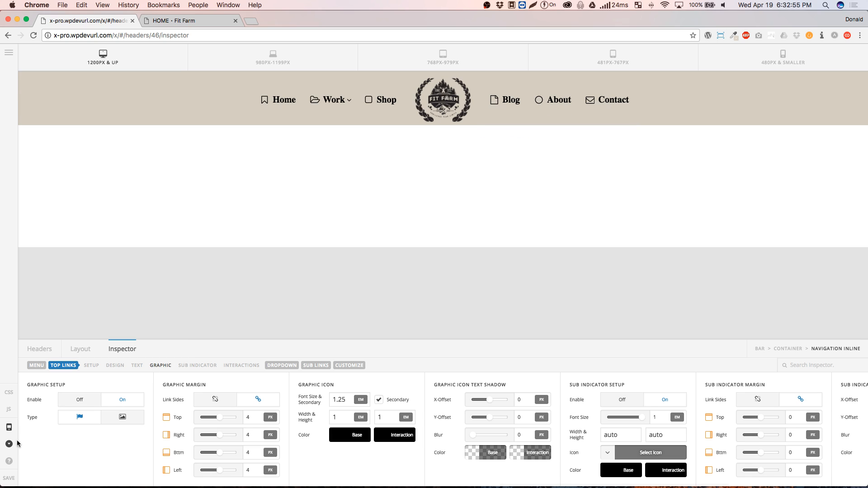
# - Save the header and exit the builder to the WordPress dashboard, confirming that the page can be left
pyautogui.click(9, 478)
pyautogui.click(9, 54)
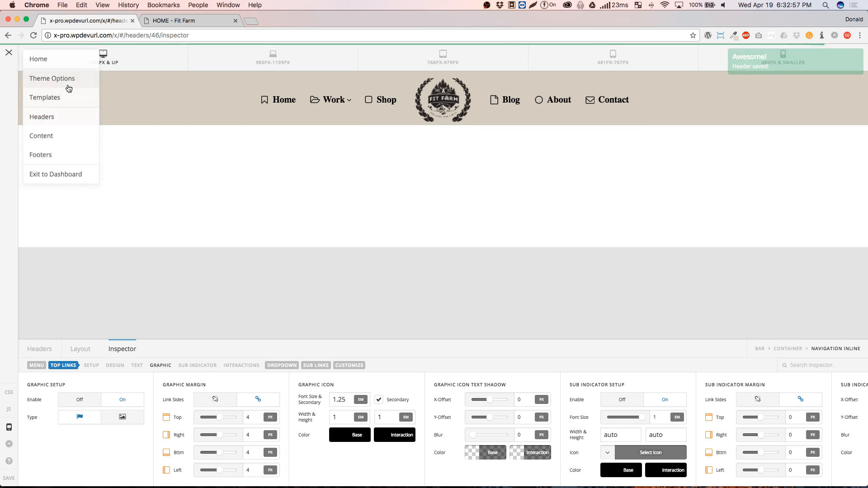
pyautogui.click(57, 175)
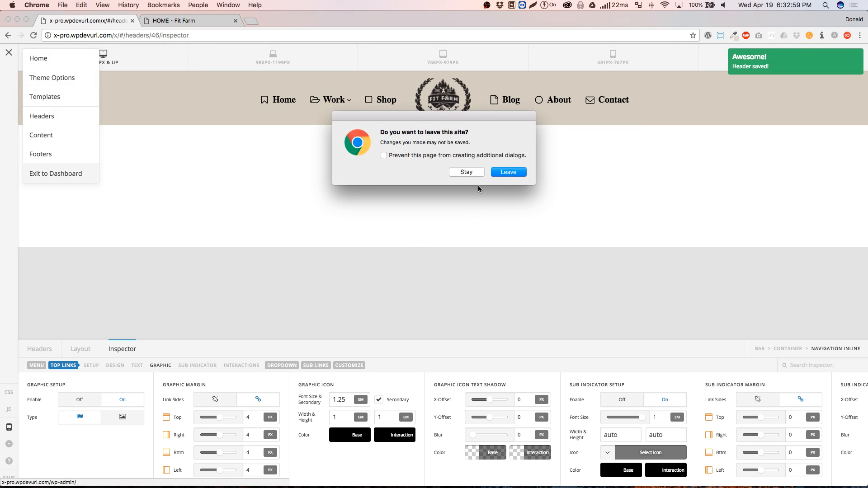
pyautogui.click(503, 173)
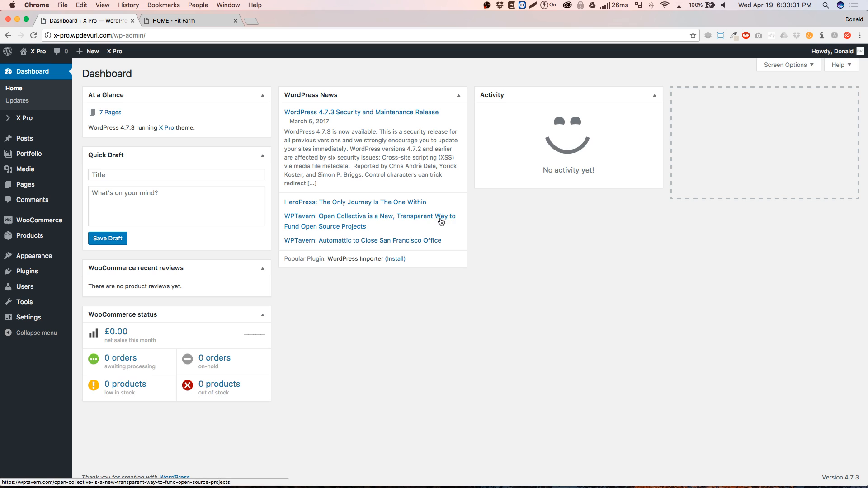
# - Create a new WordPress menu named Main Menu Test
pyautogui.moveTo(36, 273)
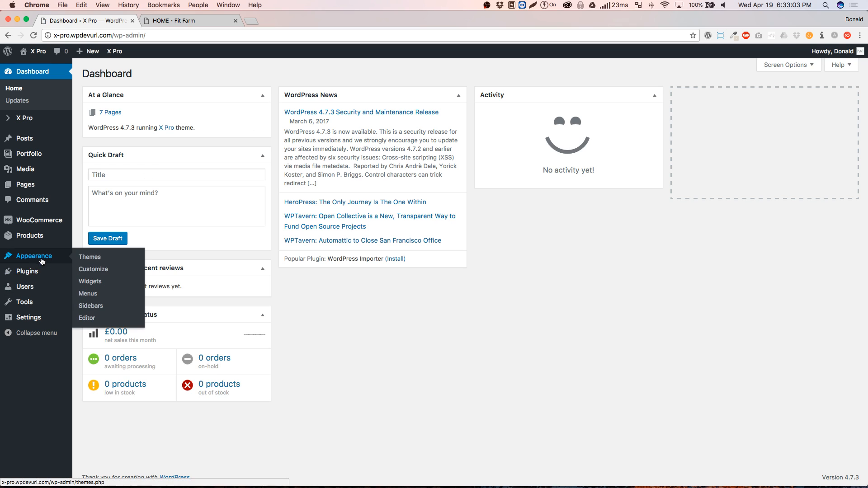
pyautogui.click(88, 294)
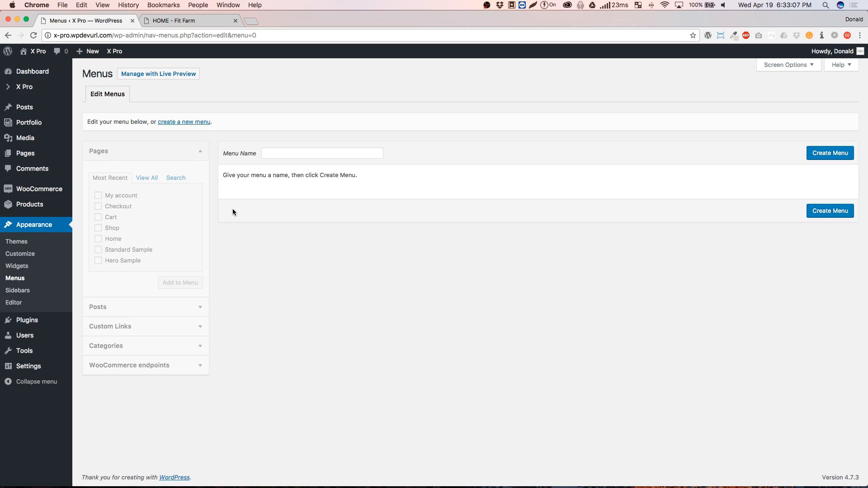
pyautogui.click(184, 122)
pyautogui.click(318, 157)
pyautogui.write('Ma')
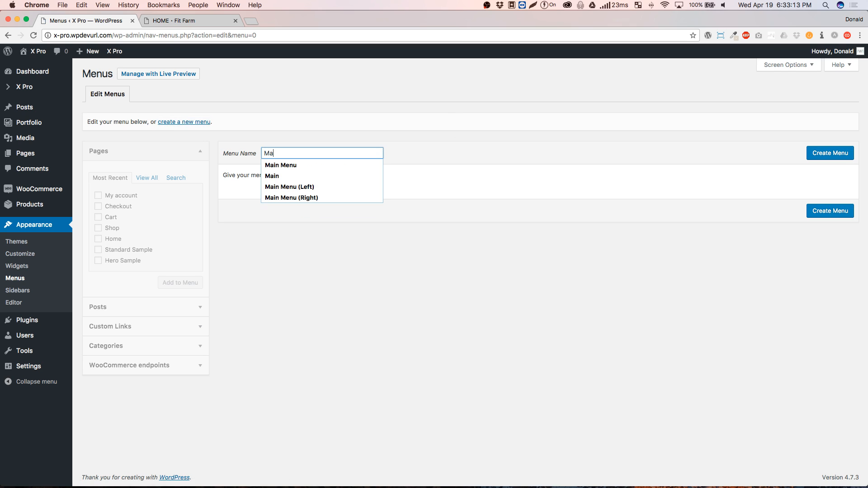
pyautogui.write('in Menu Test')
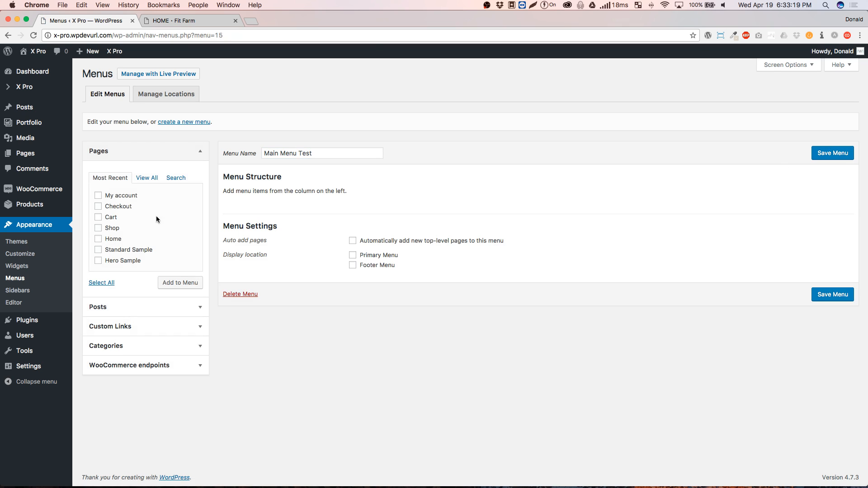
# - Add the My account, Checkout and Cart pages to the Main Menu Test menu
pyautogui.click(106, 196)
pyautogui.click(109, 207)
pyautogui.click(108, 218)
pyautogui.click(169, 282)
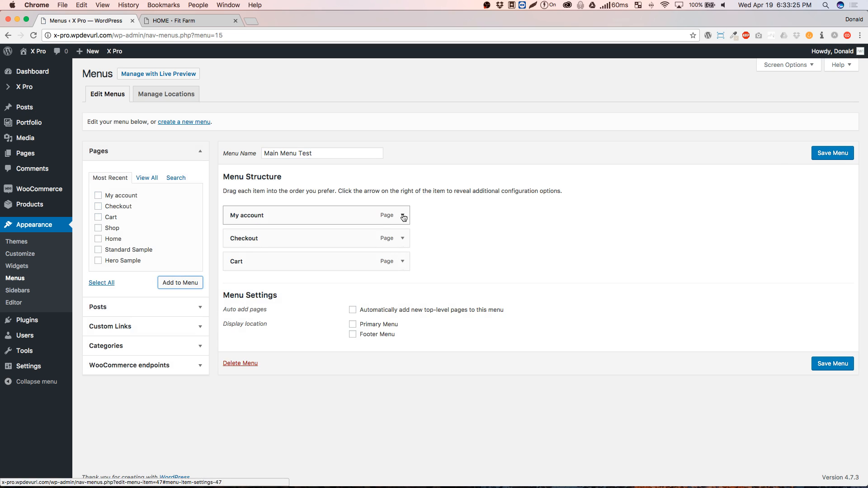
# - Set the My account menu item's primary icon to google-plus and its secondary icon to hand-stop-o
pyautogui.click(403, 216)
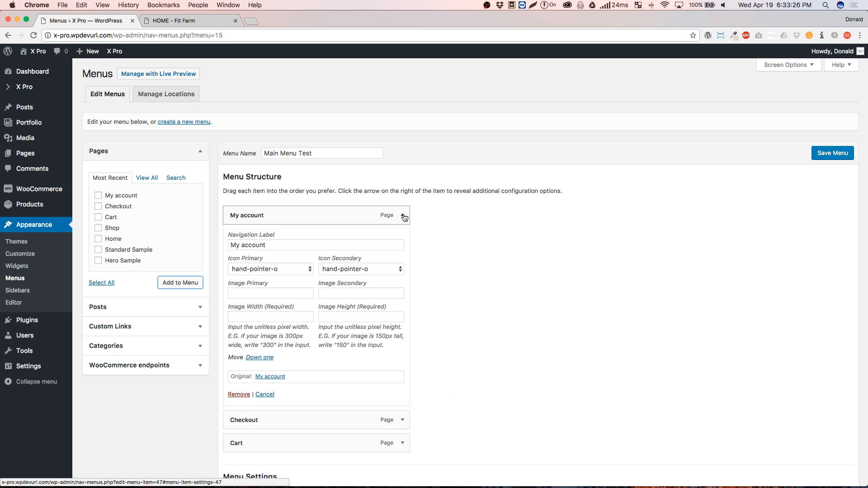
pyautogui.click(290, 268)
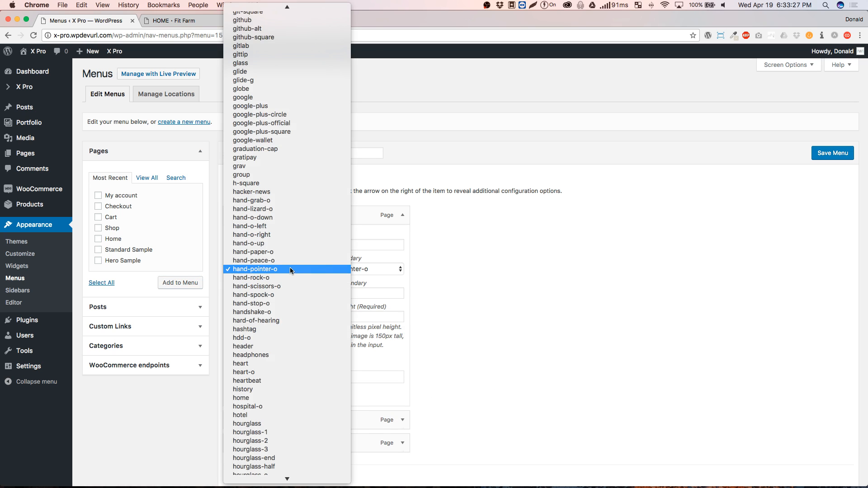
pyautogui.click(281, 106)
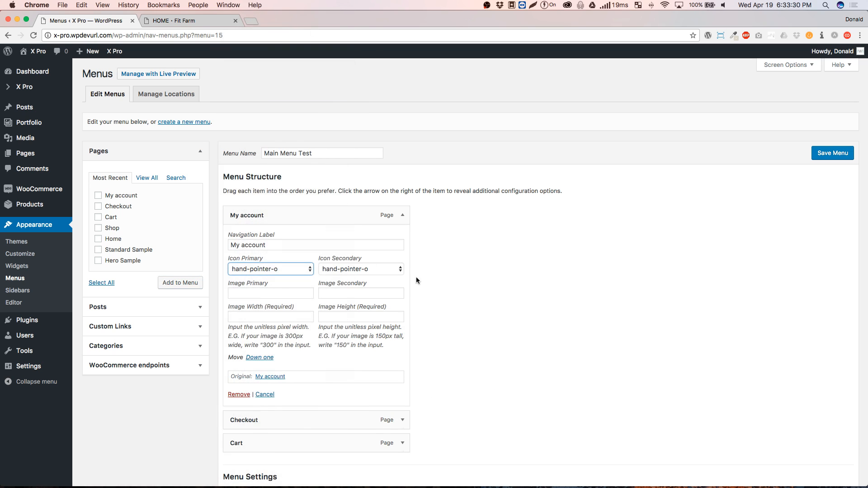
pyautogui.click(368, 268)
pyautogui.click(380, 303)
# - Go through the My account item's image and image size fields, leave them empty, and save the menu
pyautogui.click(287, 294)
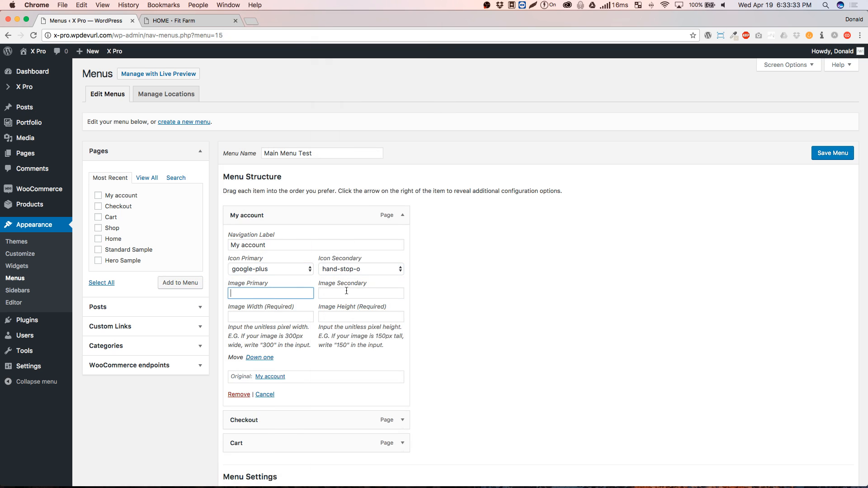
pyautogui.press('Tab')
pyautogui.click(286, 294)
pyautogui.click(267, 317)
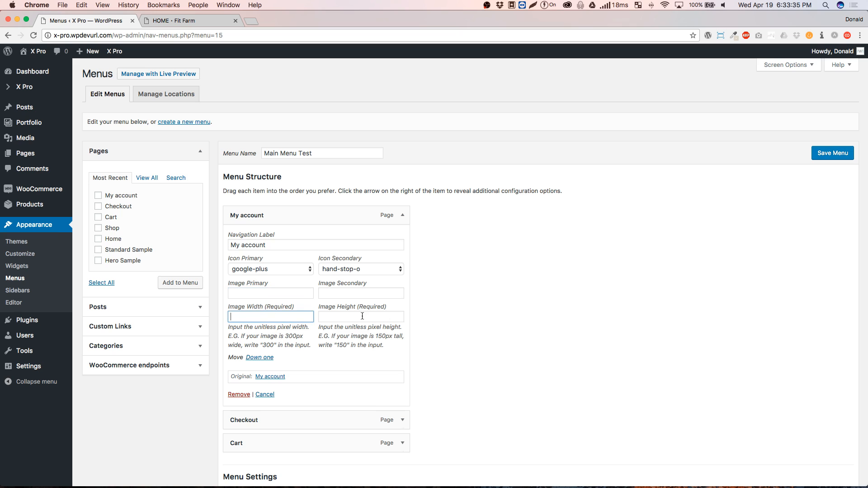
pyautogui.click(360, 318)
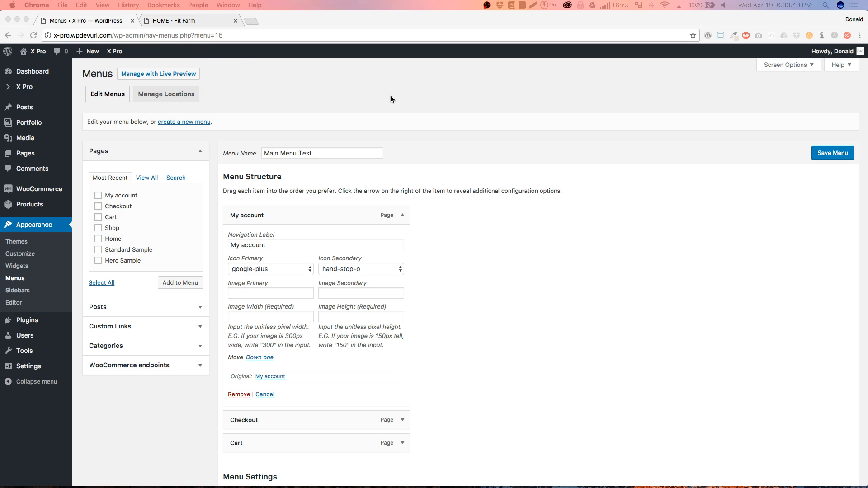
pyautogui.click(259, 75)
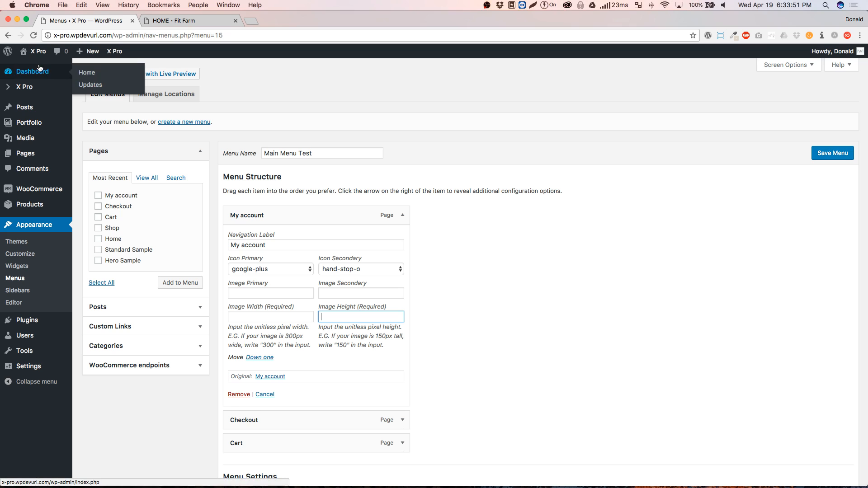
pyautogui.click(833, 153)
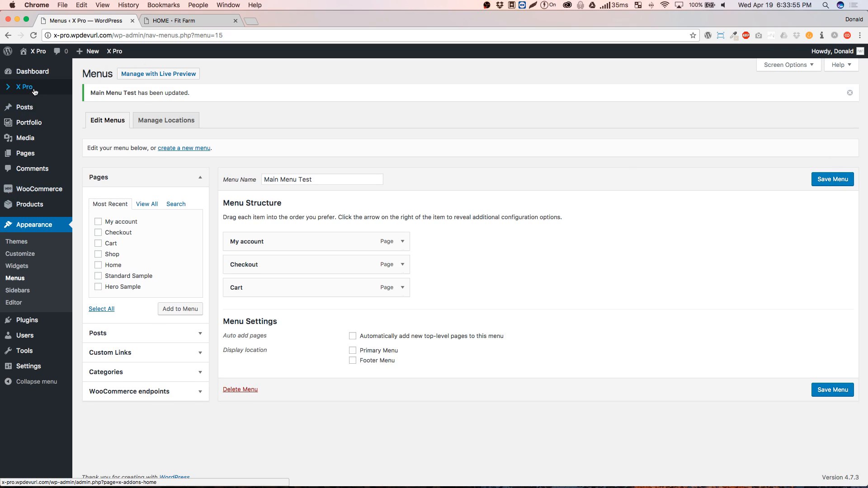
# - Launch the X Pro builder from the dashboard and open its headers manager
pyautogui.moveTo(27, 87)
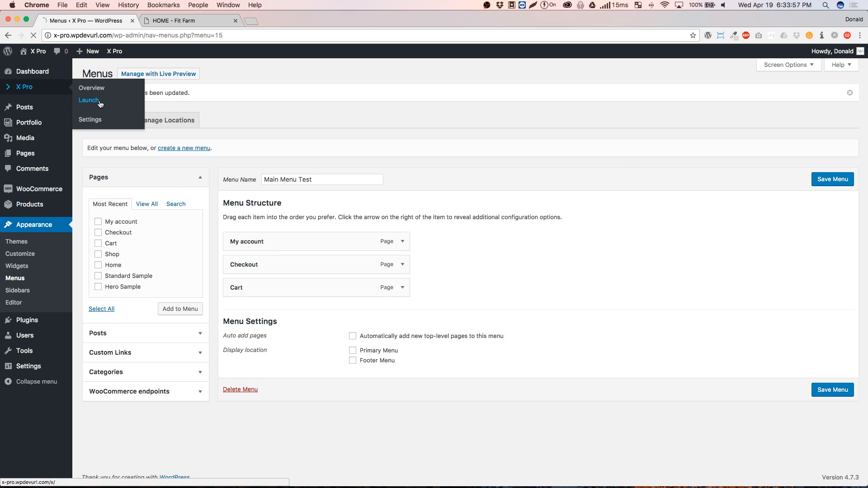
pyautogui.click(99, 102)
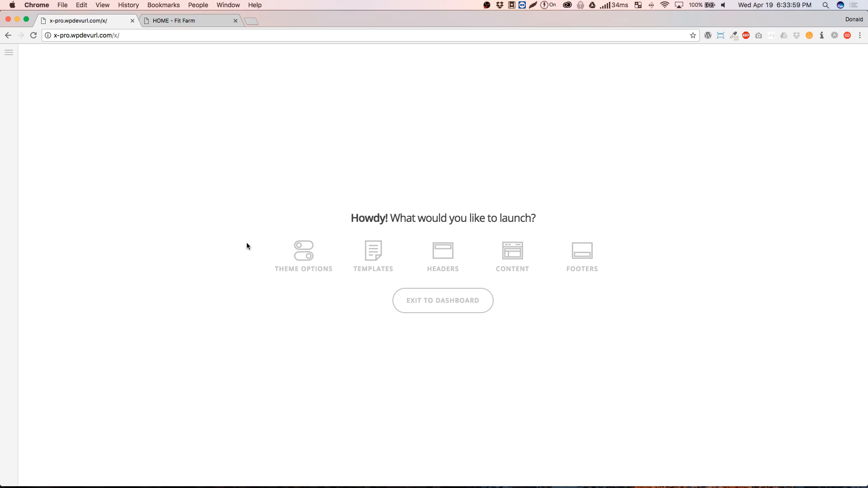
pyautogui.click(435, 252)
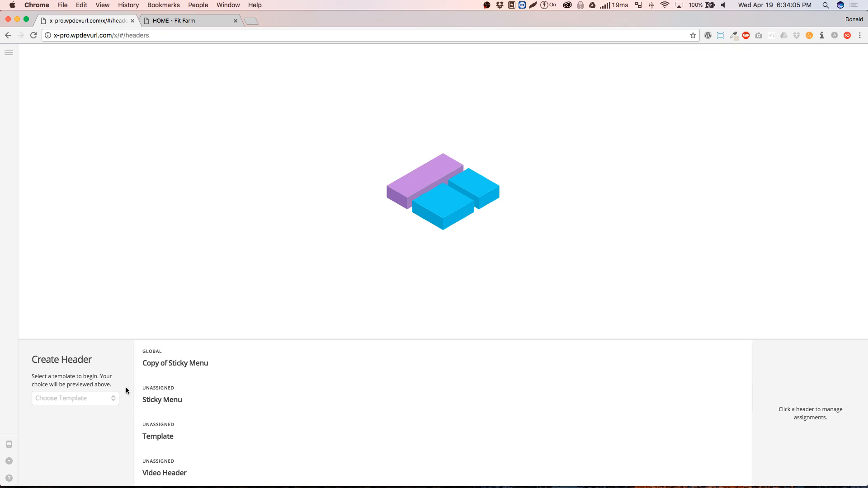
# - Preview the Standard Middle template for a new header
pyautogui.click(77, 397)
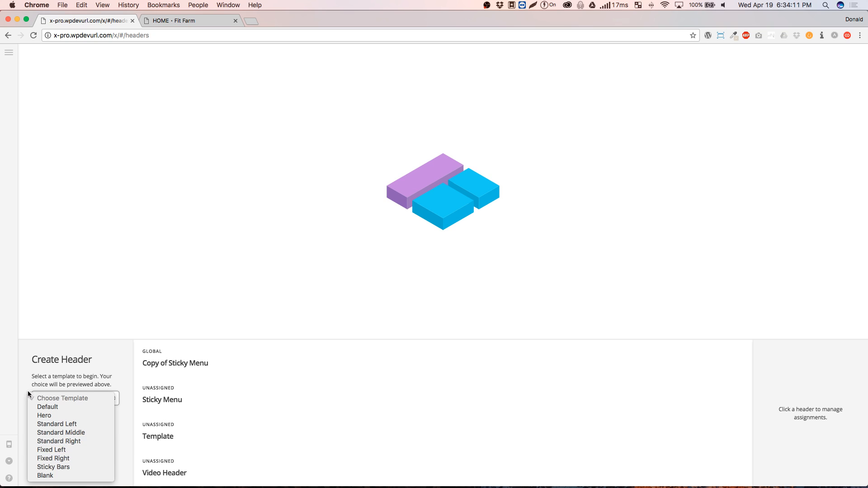
pyautogui.click(68, 437)
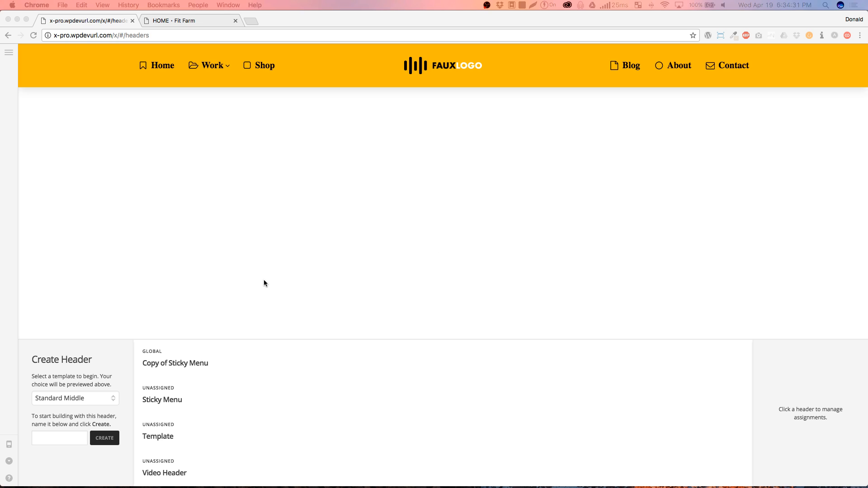
pyautogui.click(293, 361)
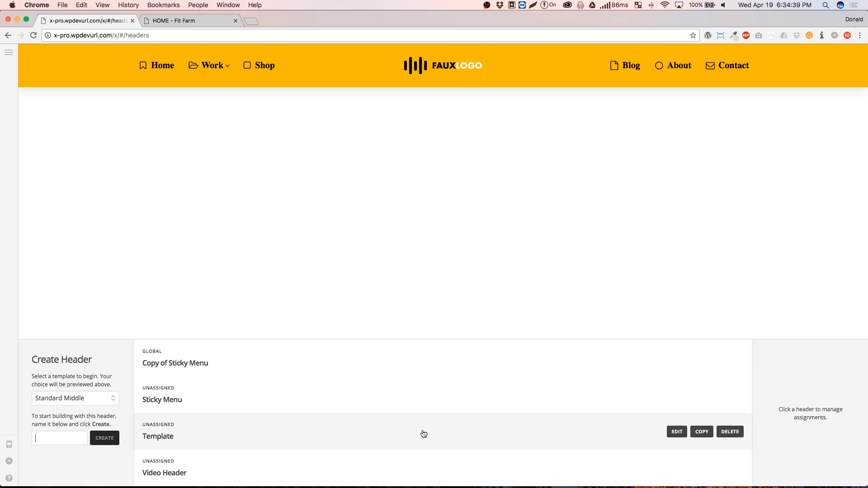
# - Preview the existing header named Template and look through the pages it can be assigned to
pyautogui.click(392, 425)
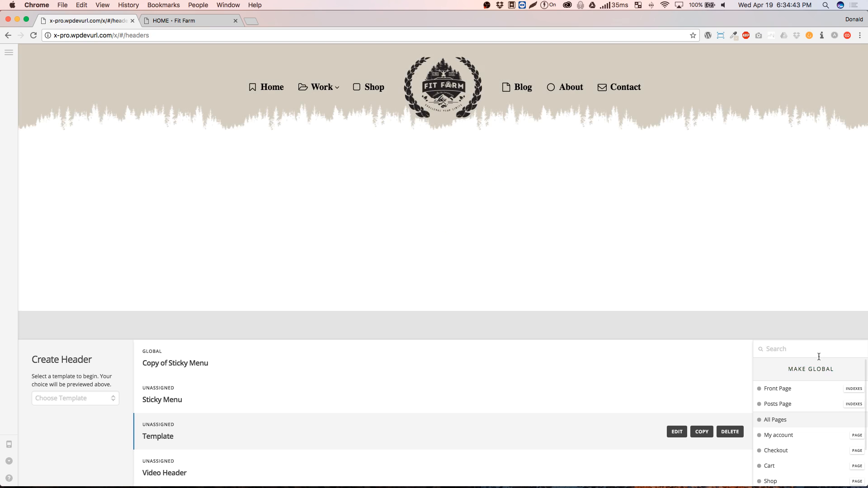
pyautogui.scroll(-2, 808, 411)
pyautogui.scroll(-1, 808, 413)
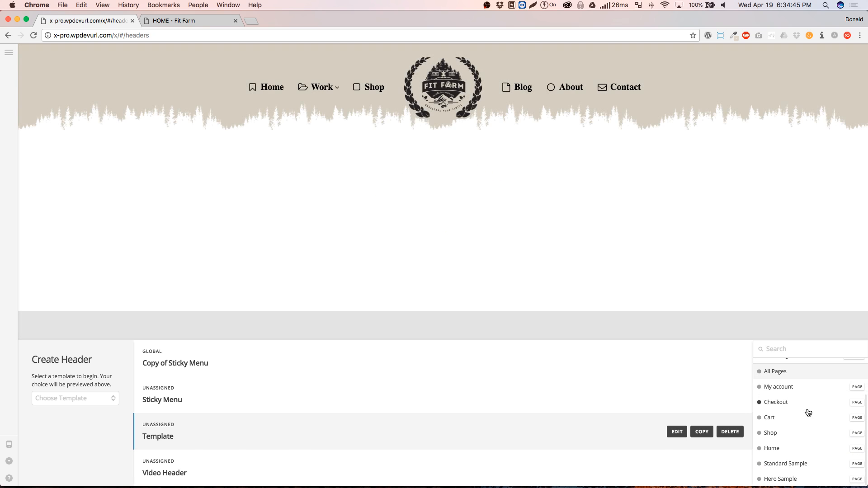
pyautogui.scroll(3, 809, 411)
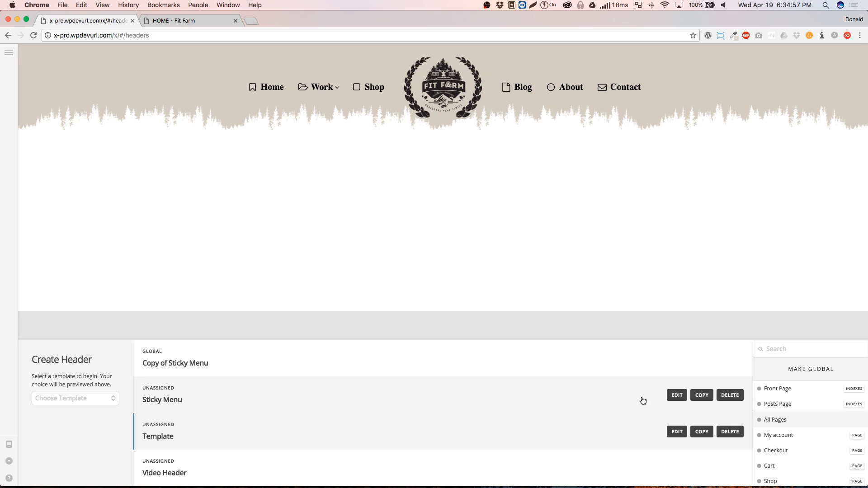
# - Open the Sticky Menu header for editing and inspect the Navigation Inline element in Container 2
pyautogui.click(676, 396)
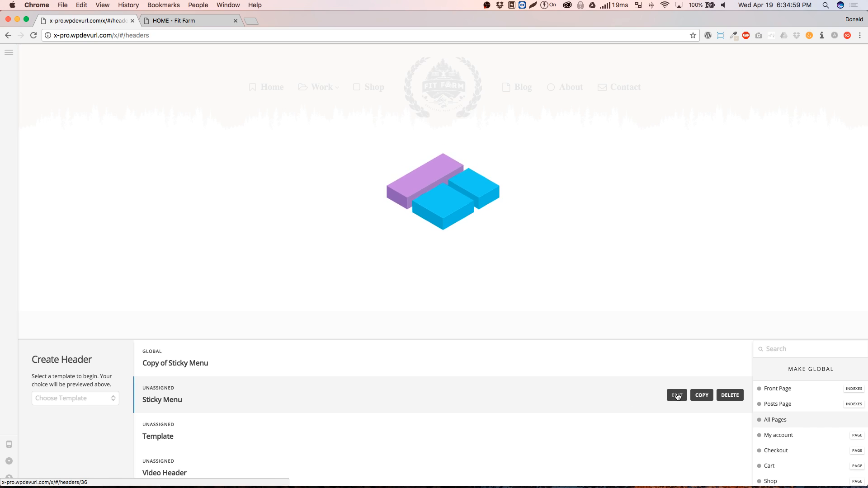
pyautogui.click(676, 396)
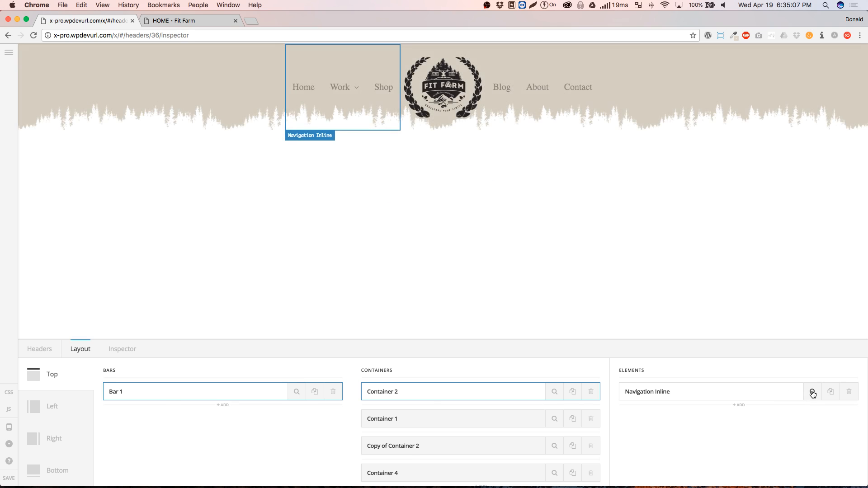
pyautogui.click(743, 398)
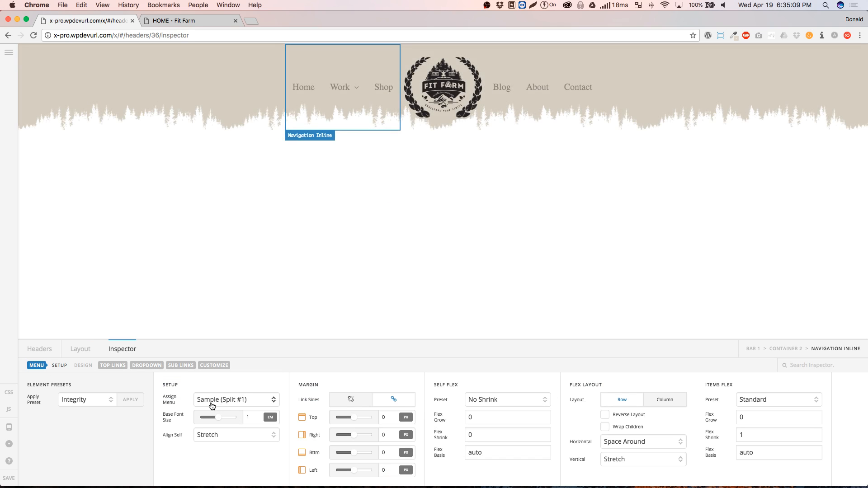
# - Assign Menu: Main Menu Test to the Navigation Inline element in Container 2 and look through the other assignable menus
pyautogui.click(212, 400)
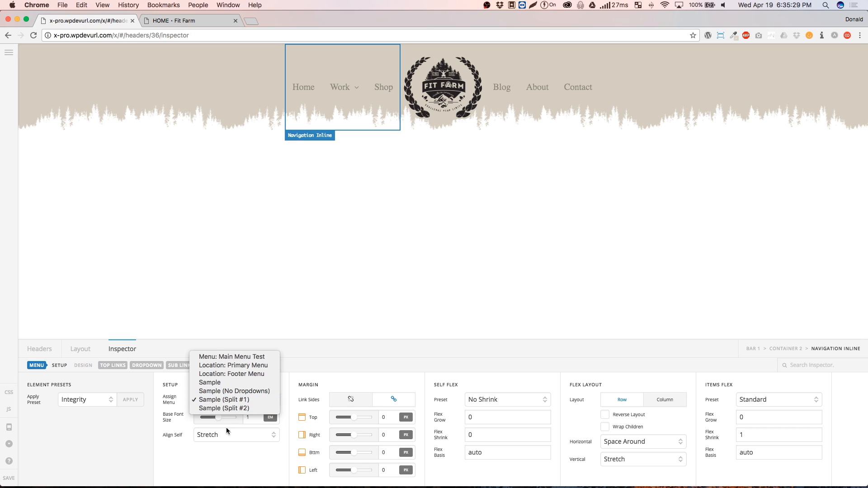
pyautogui.click(220, 446)
pyautogui.click(222, 403)
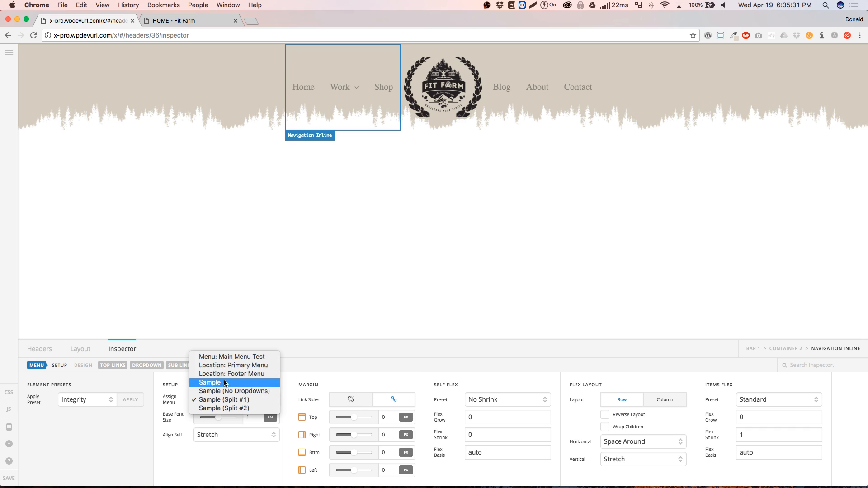
pyautogui.click(243, 357)
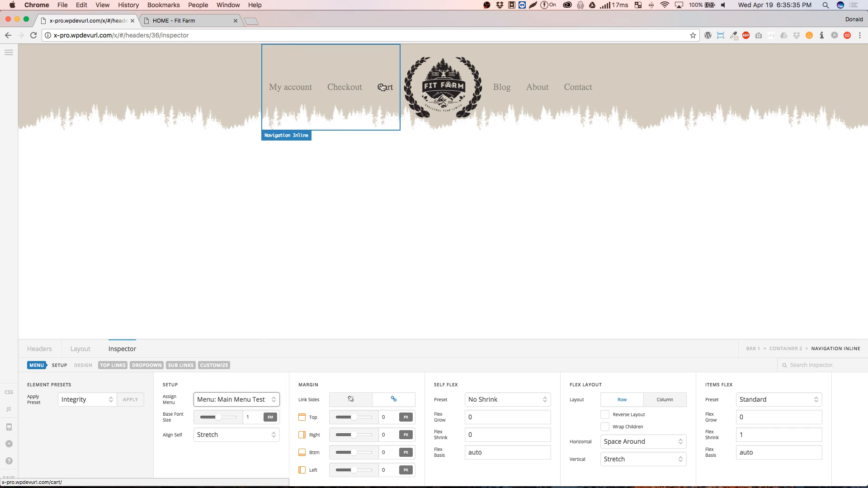
pyautogui.click(217, 399)
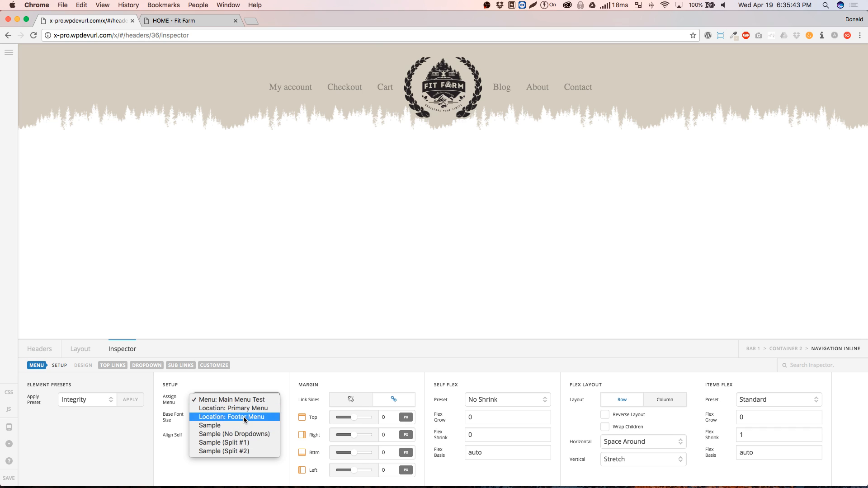
pyautogui.click(288, 390)
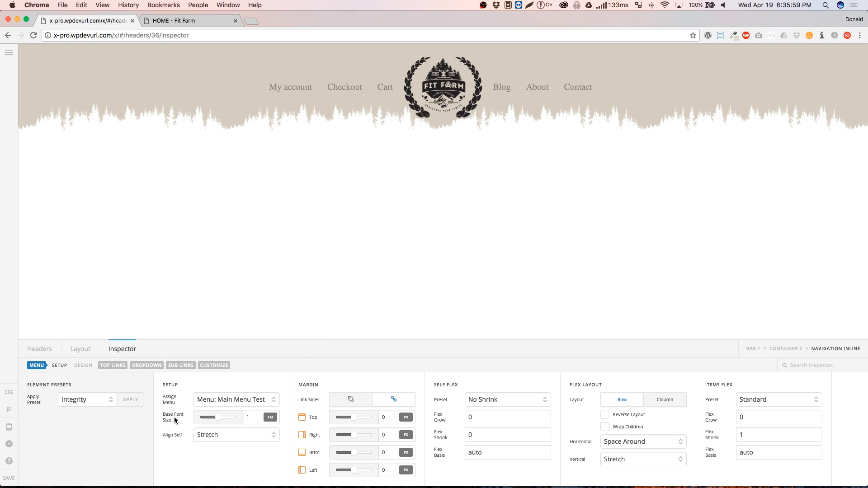
# - Assign the Sample (Split #1) menu to the Navigation Inline element in Container 2 and save the header
pyautogui.click(213, 399)
pyautogui.click(216, 442)
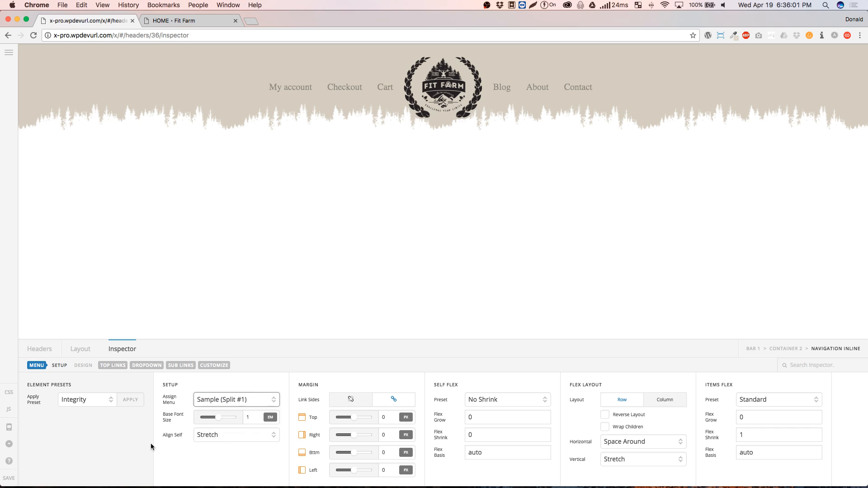
pyautogui.click(9, 478)
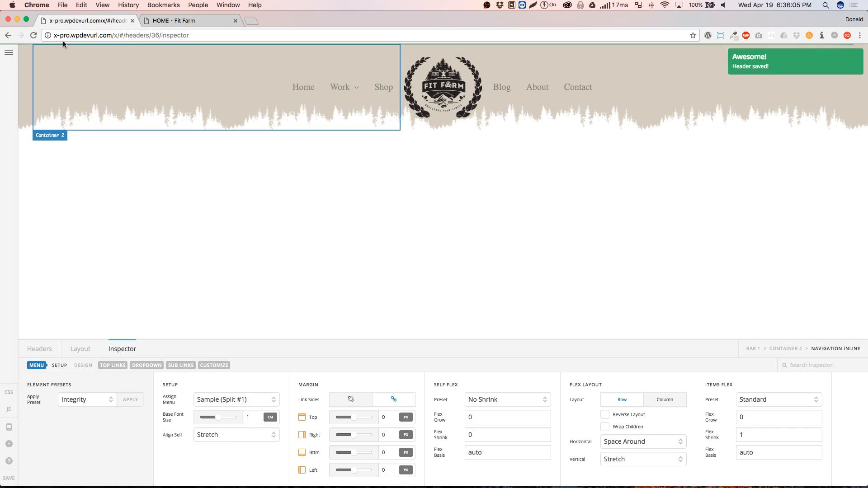
# - Look at the header on the live Fit Farm homepage at the page start and while scrolling
pyautogui.click(203, 20)
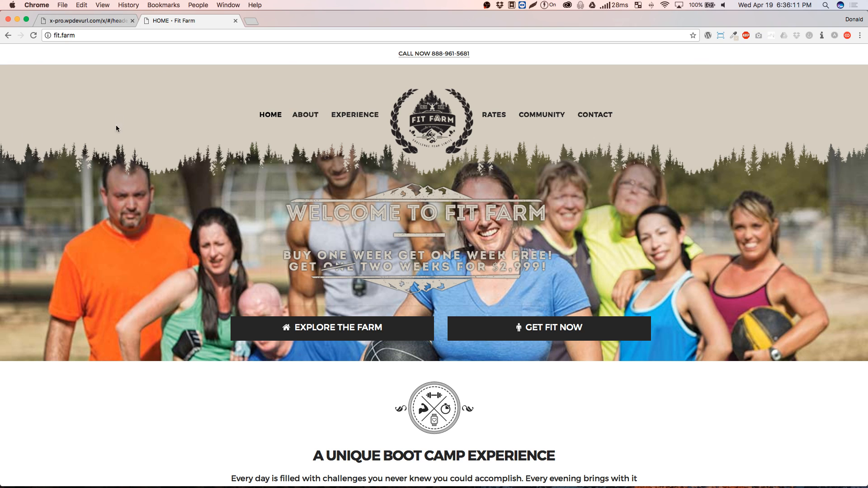
pyautogui.scroll(-3, 115, 152)
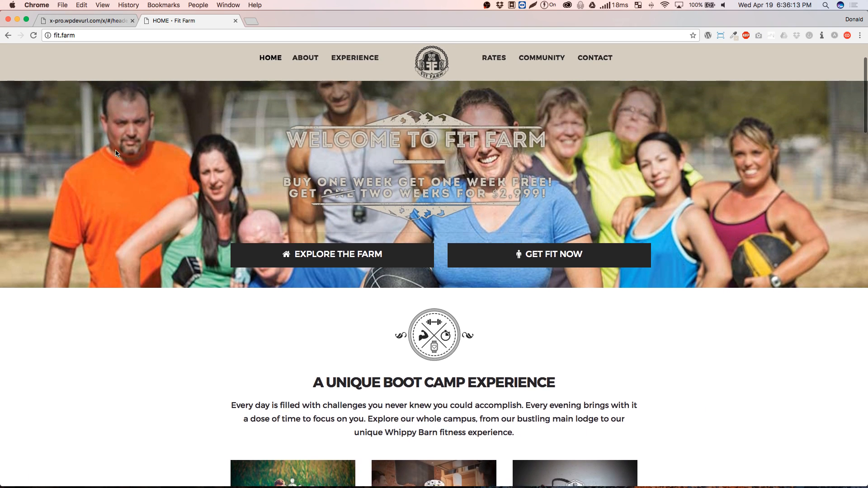
pyautogui.scroll(3, 115, 153)
# - Return to the header builder and add a second bar below Bar 1 in the Top region
pyautogui.click(107, 22)
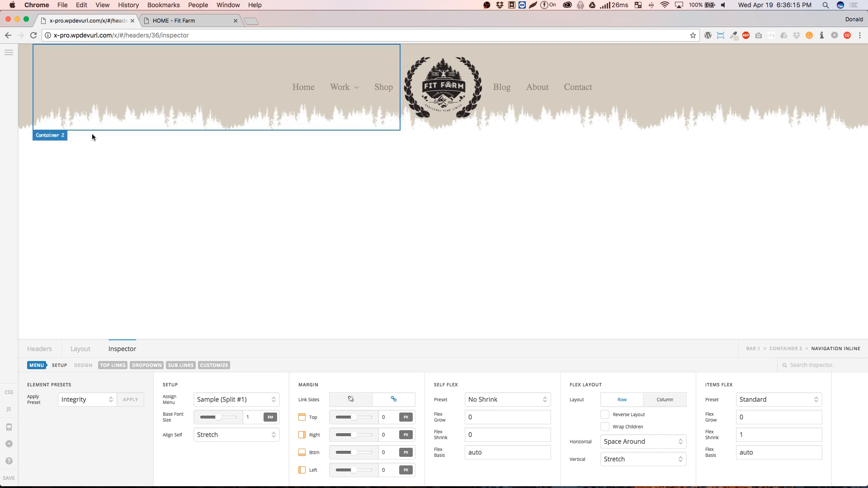
pyautogui.click(81, 349)
pyautogui.click(224, 405)
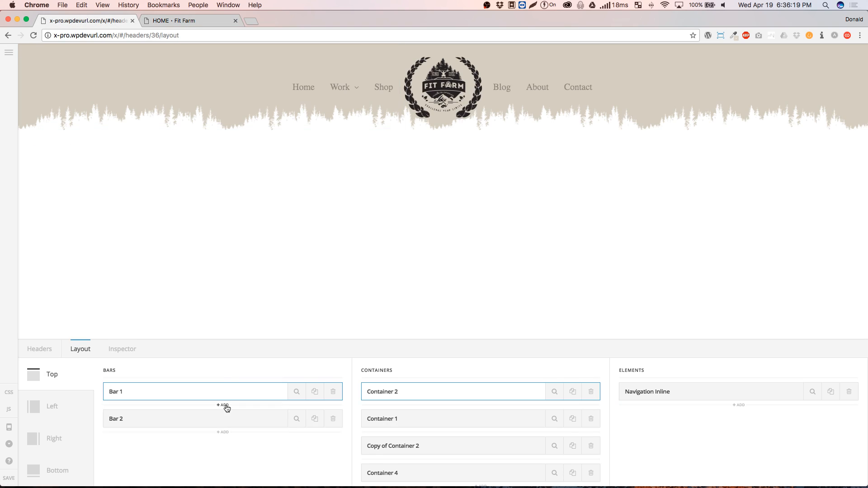
pyautogui.click(223, 419)
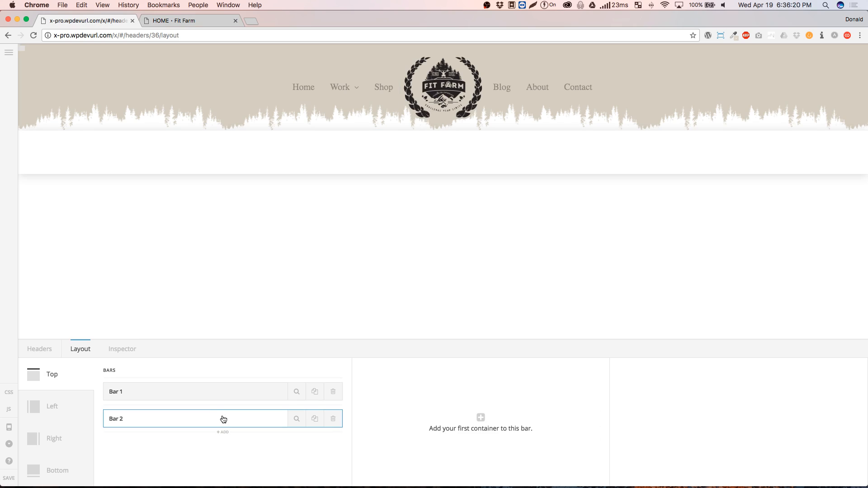
# - Check Bar 1's setup in the inspector and set Bar 2's z-index to 9998
pyautogui.click(296, 392)
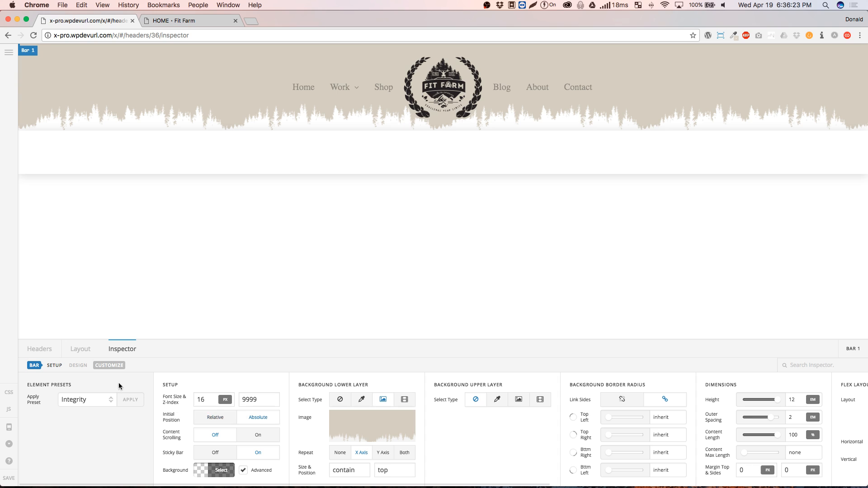
pyautogui.click(82, 349)
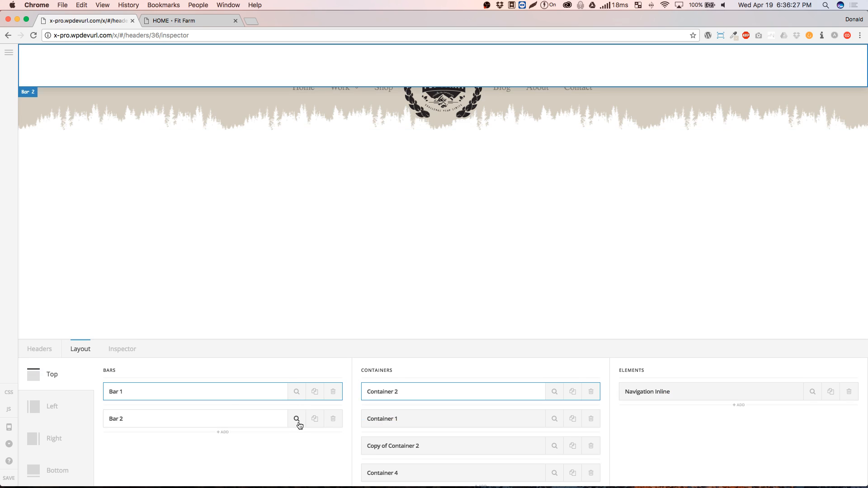
pyautogui.click(296, 418)
pyautogui.click(262, 398)
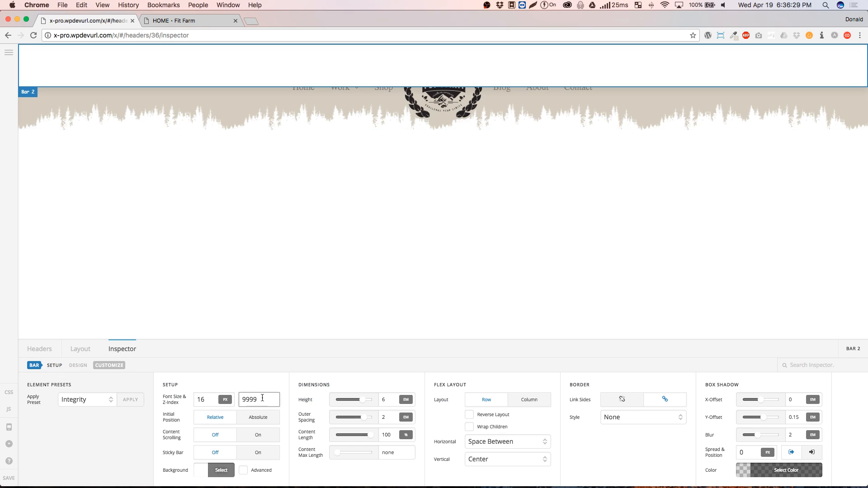
pyautogui.press('BackSpace')
pyautogui.write('8')
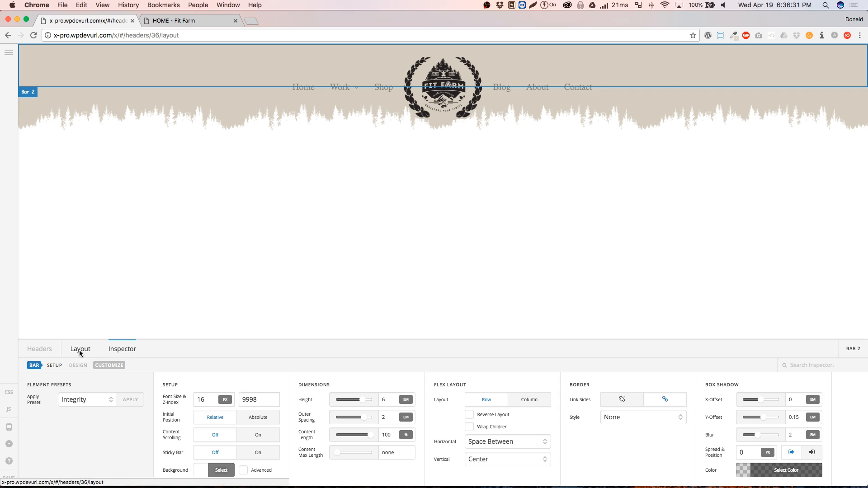
# - Set Bar 2's height to 90vh and add a first container to the bar
pyautogui.click(80, 349)
pyautogui.click(297, 419)
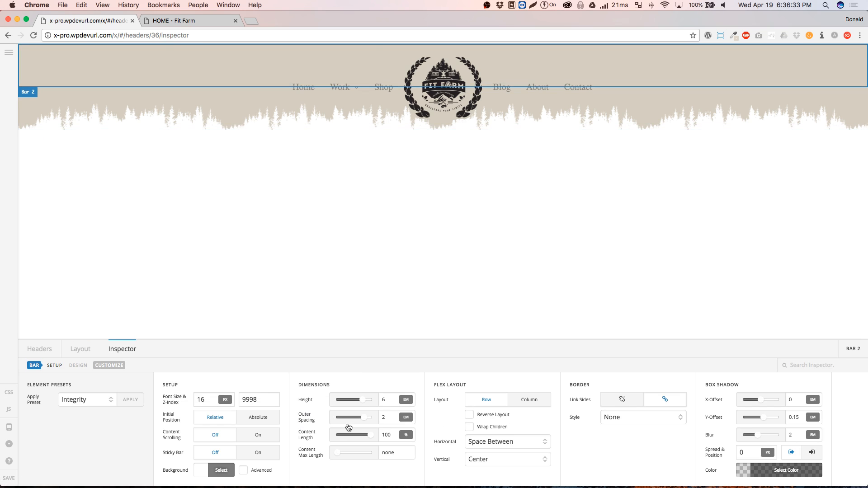
pyautogui.doubleClick(387, 400)
pyautogui.write('90vh')
pyautogui.click(315, 360)
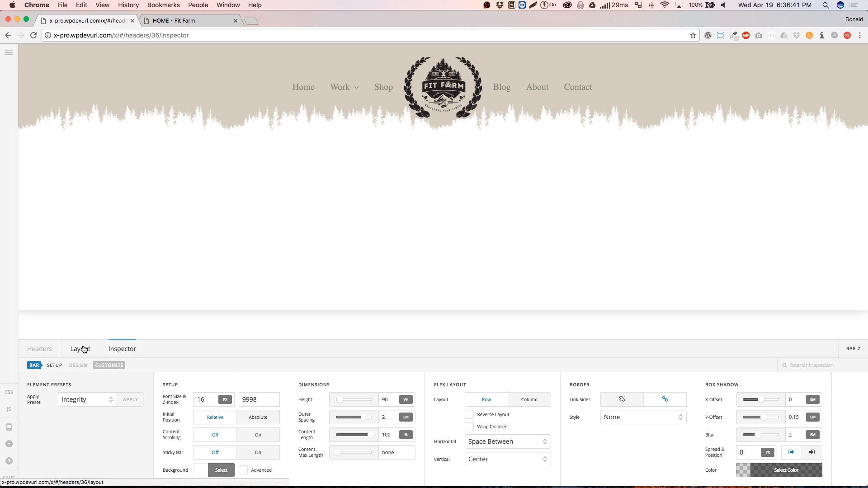
pyautogui.click(80, 349)
pyautogui.click(479, 417)
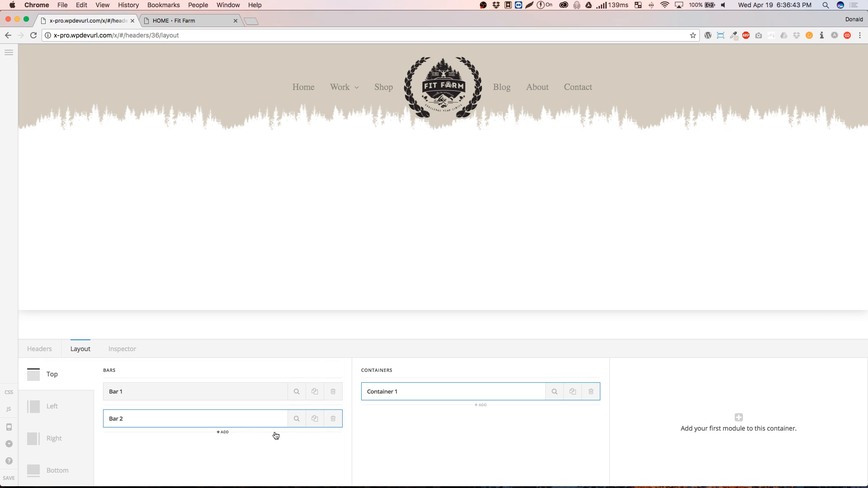
# - Enable Bar 2's advanced background and insert the dark patterned image from the media library as its lower layer
pyautogui.click(296, 419)
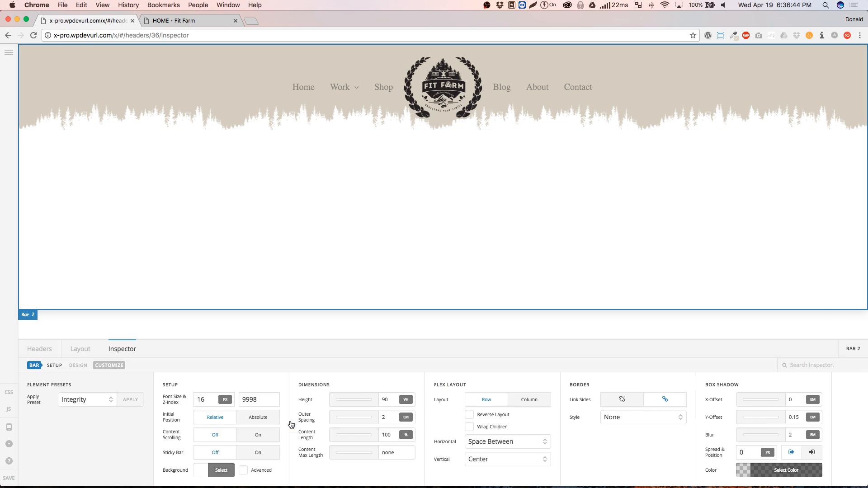
pyautogui.click(243, 470)
pyautogui.click(382, 400)
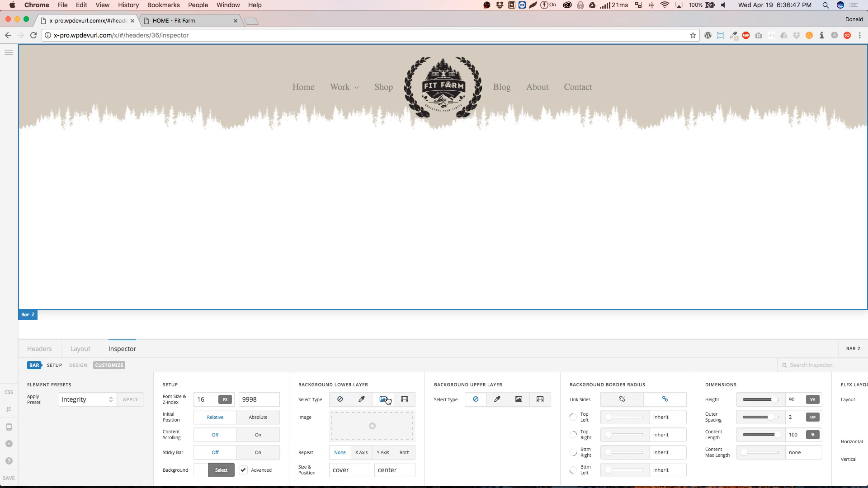
pyautogui.click(371, 431)
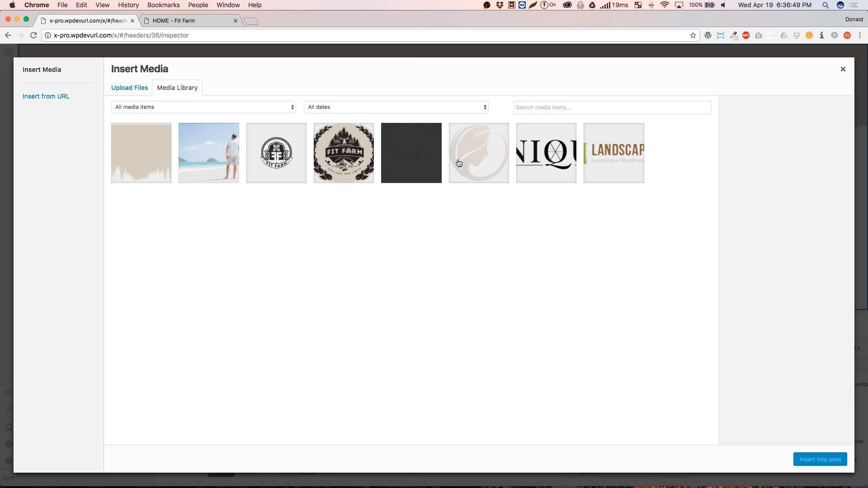
pyautogui.click(404, 156)
pyautogui.click(820, 459)
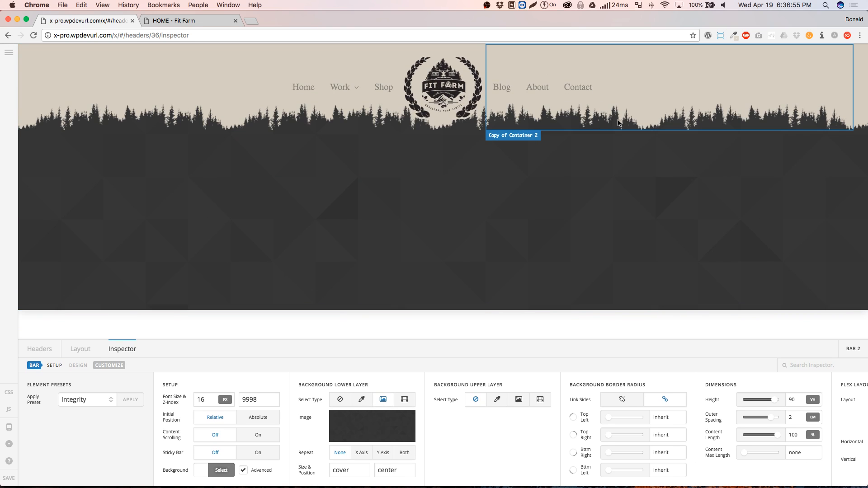
# - Compare the live Fit Farm homepage with the header preview and test the preview's sticky header by scrolling
pyautogui.click(180, 21)
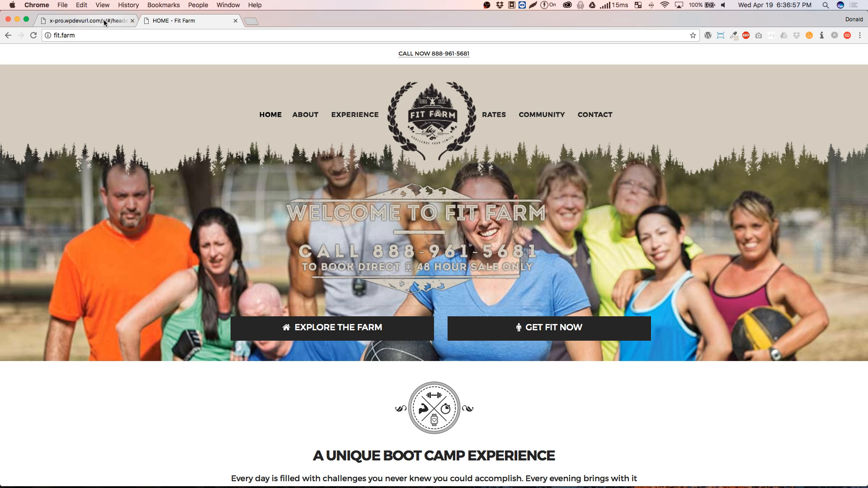
pyautogui.click(104, 22)
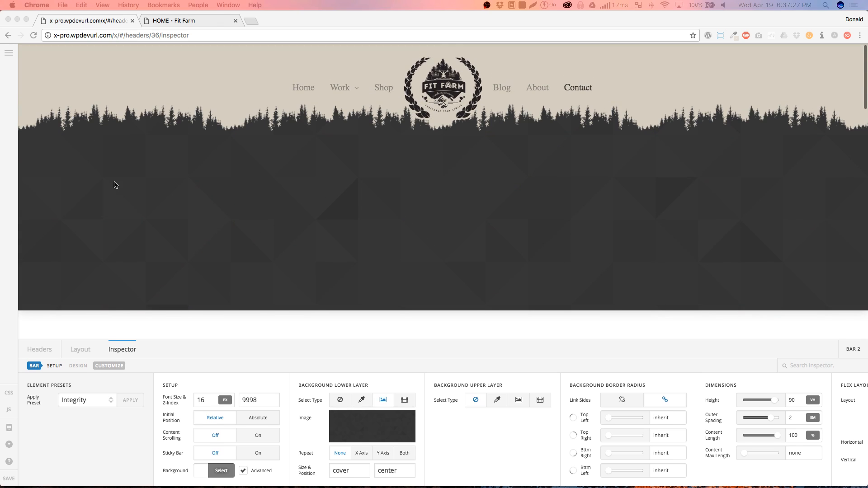
pyautogui.scroll(-1, 247, 111)
pyautogui.scroll(1, 247, 111)
pyautogui.scroll(-1, 249, 113)
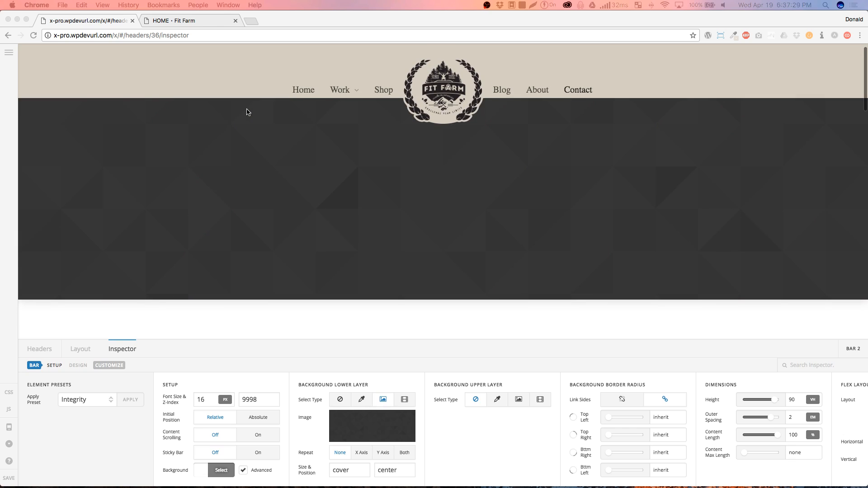
pyautogui.scroll(1, 247, 112)
pyautogui.scroll(-1, 247, 112)
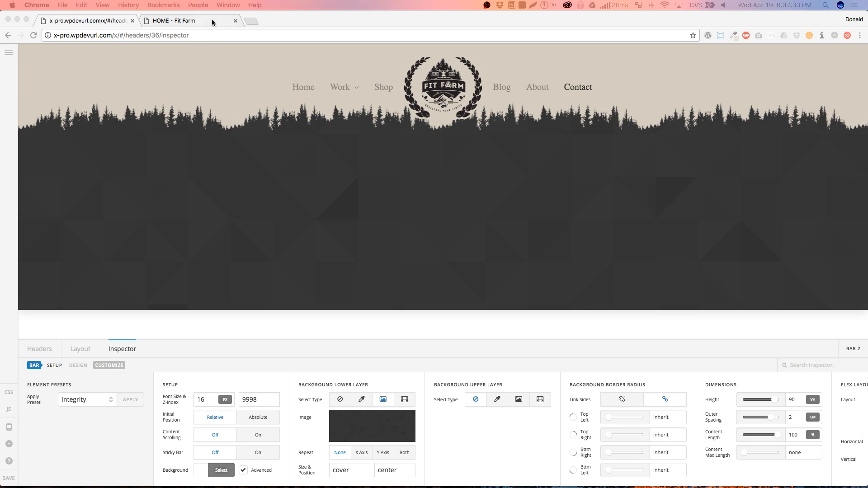
# - Examine the live Fit Farm header's logo and tree-line edge while scrolling the homepage, and return to the header builder
pyautogui.hotkey('ctrl', 'Tab')
pyautogui.scroll(-2, 176, 132)
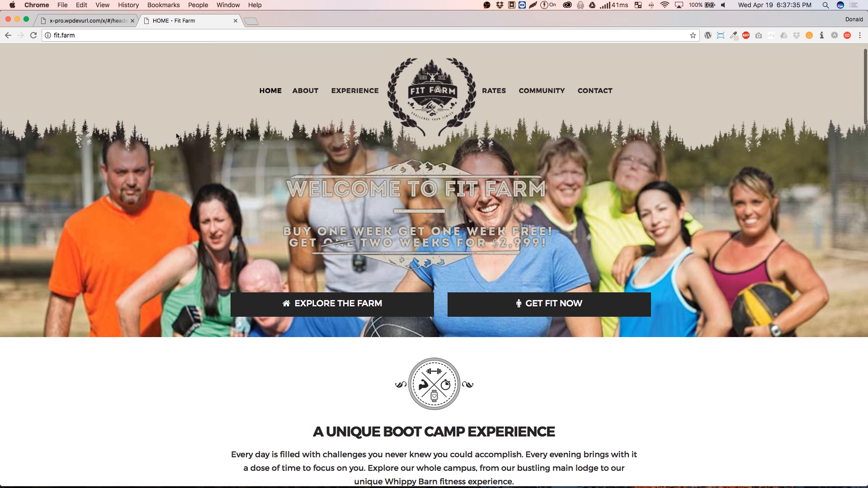
pyautogui.scroll(2, 175, 136)
pyautogui.scroll(-2, 176, 136)
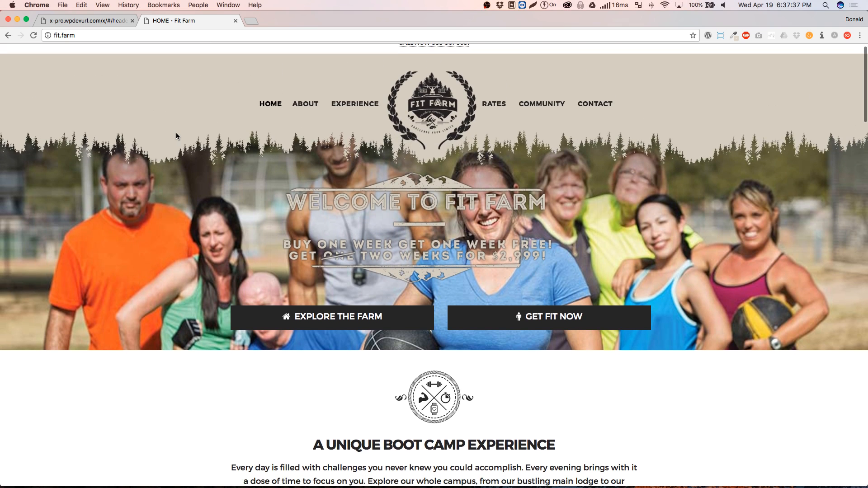
pyautogui.scroll(2, 176, 136)
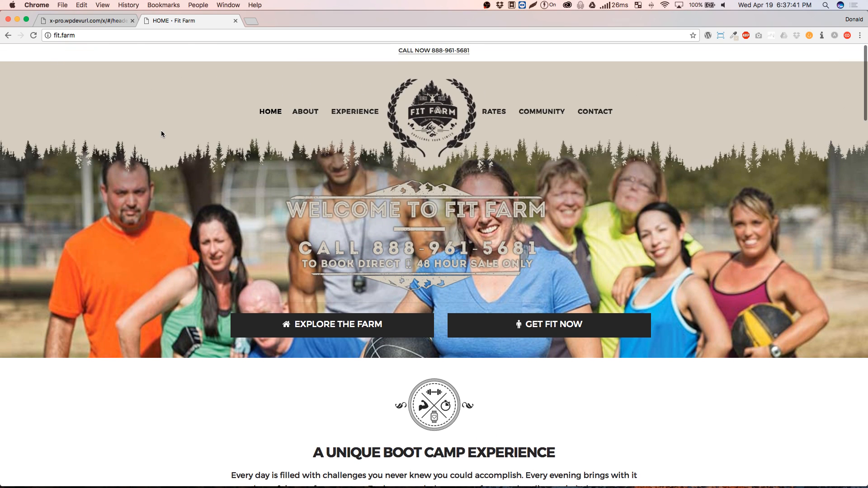
pyautogui.scroll(-1, 161, 131)
pyautogui.scroll(-1, 161, 130)
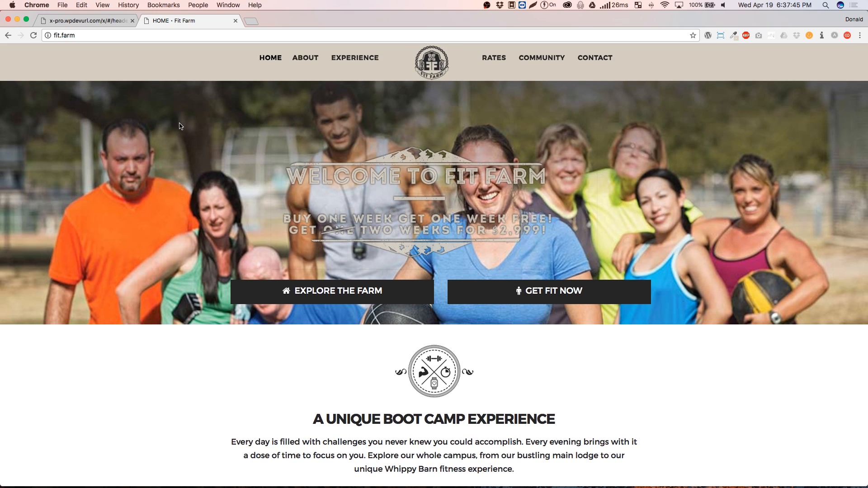
pyautogui.scroll(2, 179, 125)
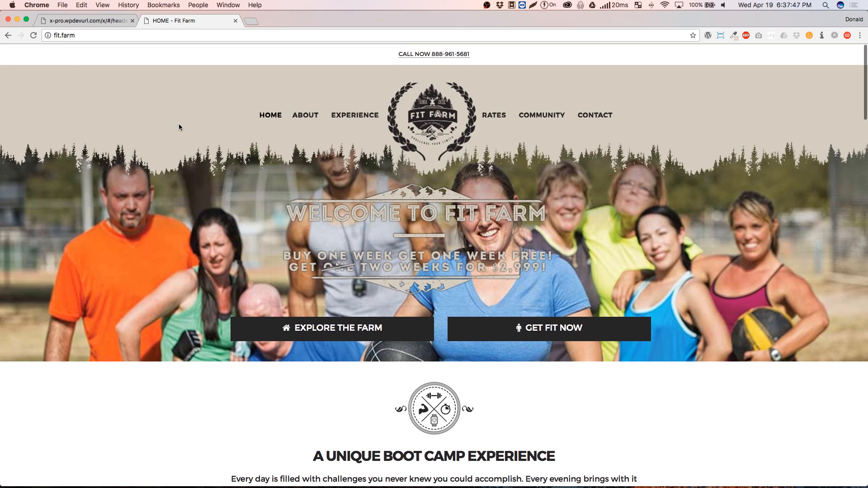
pyautogui.scroll(-1, 179, 125)
pyautogui.scroll(2, 179, 127)
pyautogui.scroll(-1, 171, 126)
pyautogui.scroll(2, 167, 122)
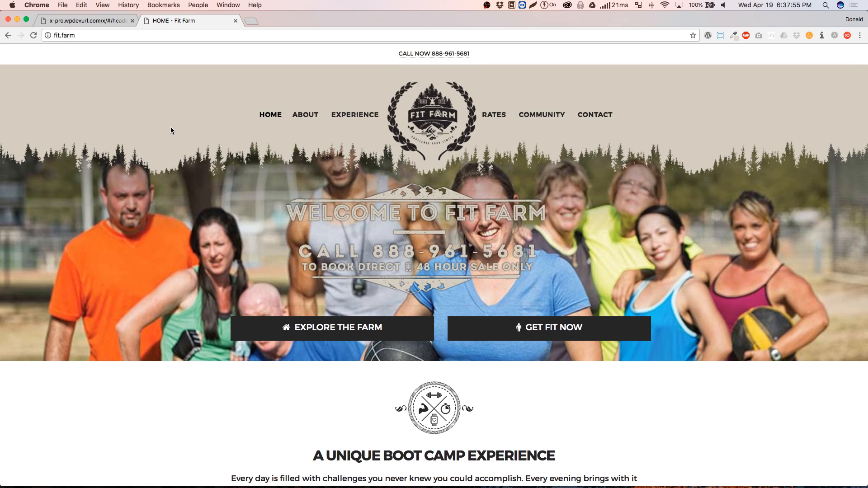
pyautogui.scroll(-2, 165, 134)
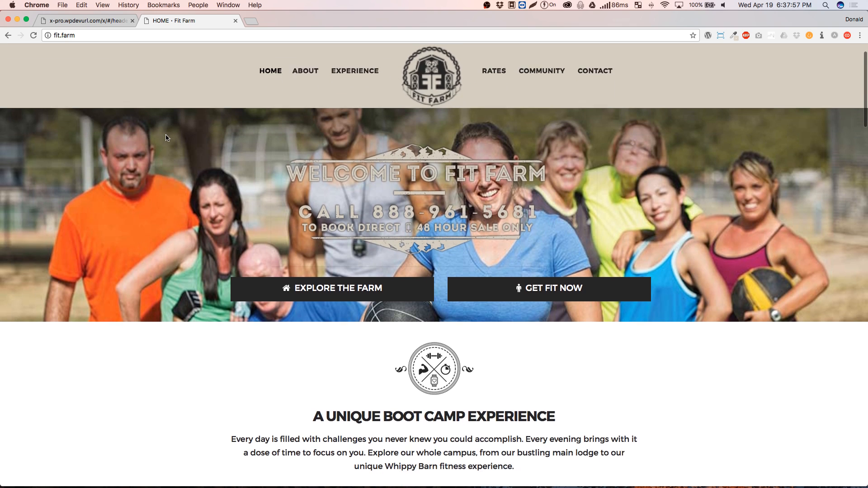
pyautogui.scroll(2, 188, 112)
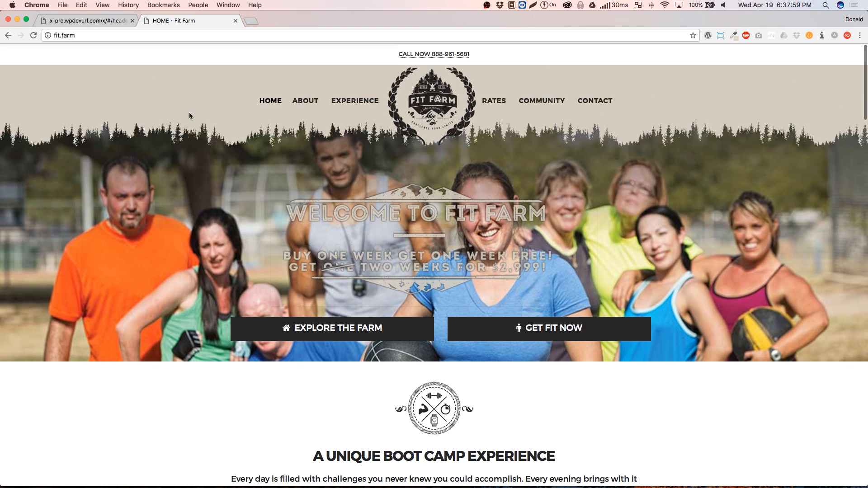
pyautogui.click(104, 21)
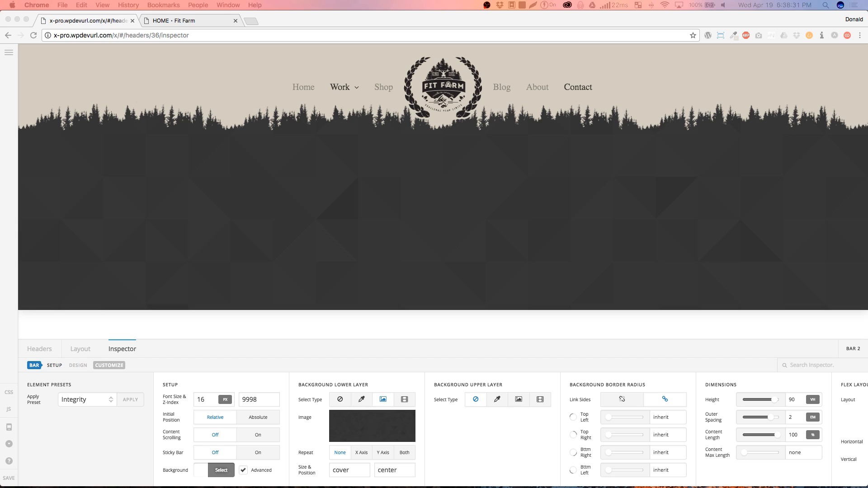
pyautogui.click(157, 352)
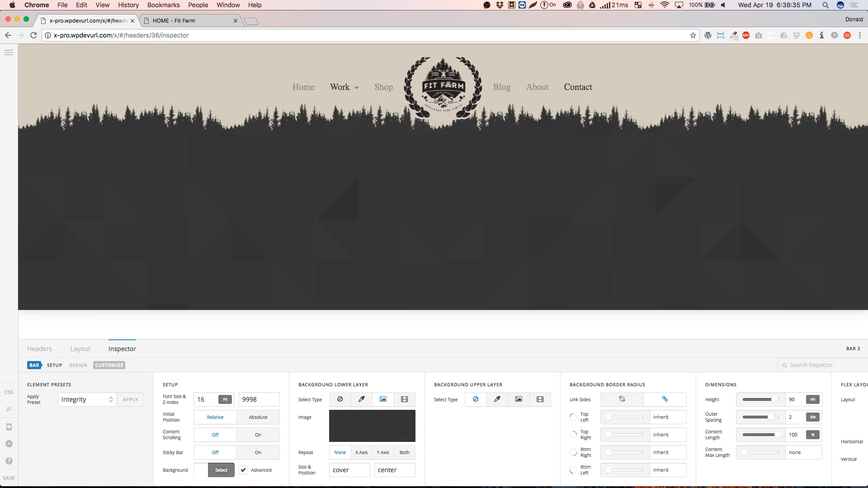